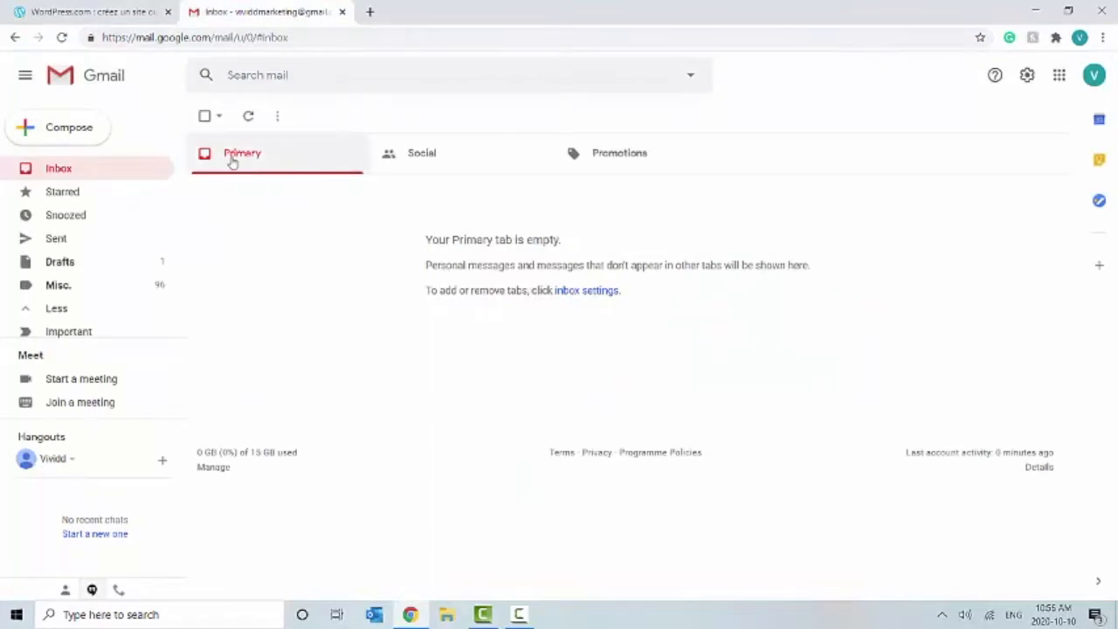
# Step: Switch from the empty Gmail inbox to the WordPress.com browser tab
pyautogui.click(107, 12)
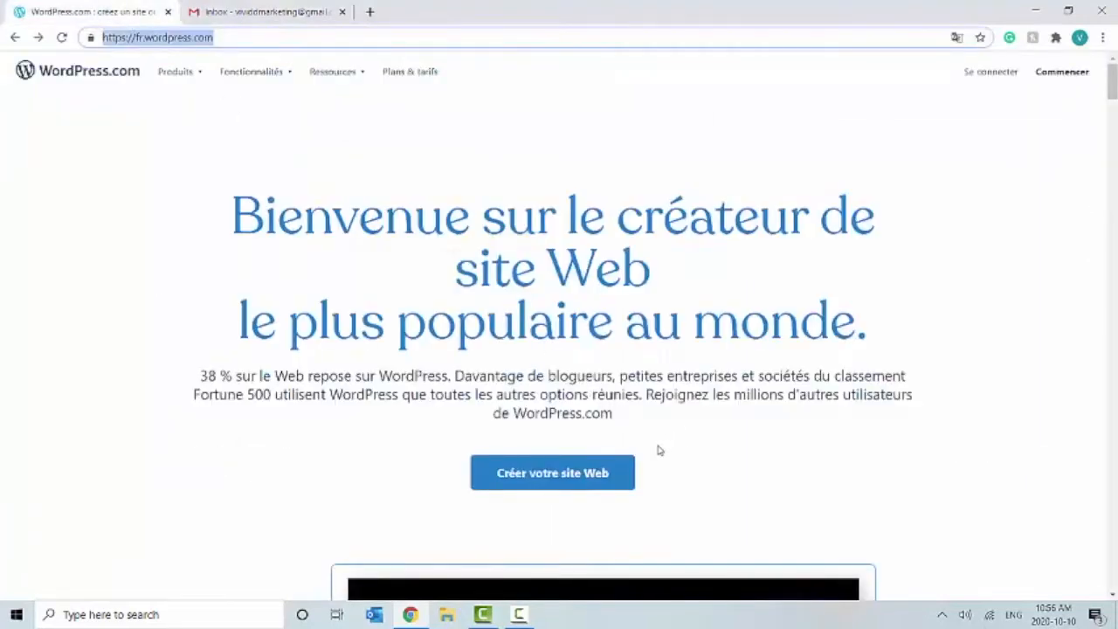
# Step: Start the 'Créer votre site Web' sign-up and put the cursor in the email field
pyautogui.click(612, 474)
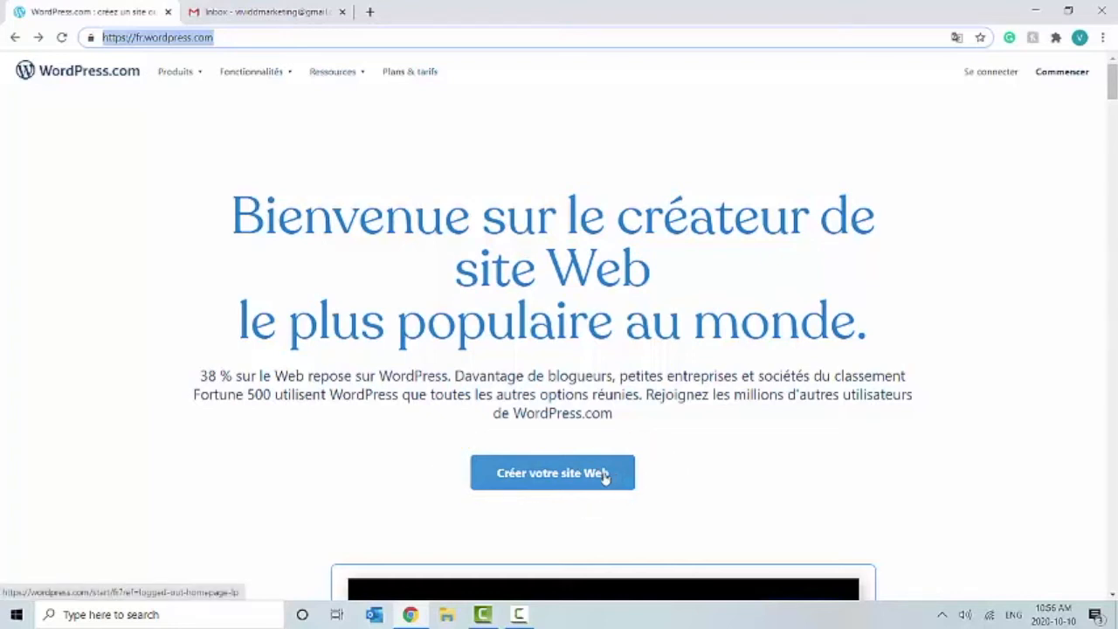
pyautogui.click(603, 474)
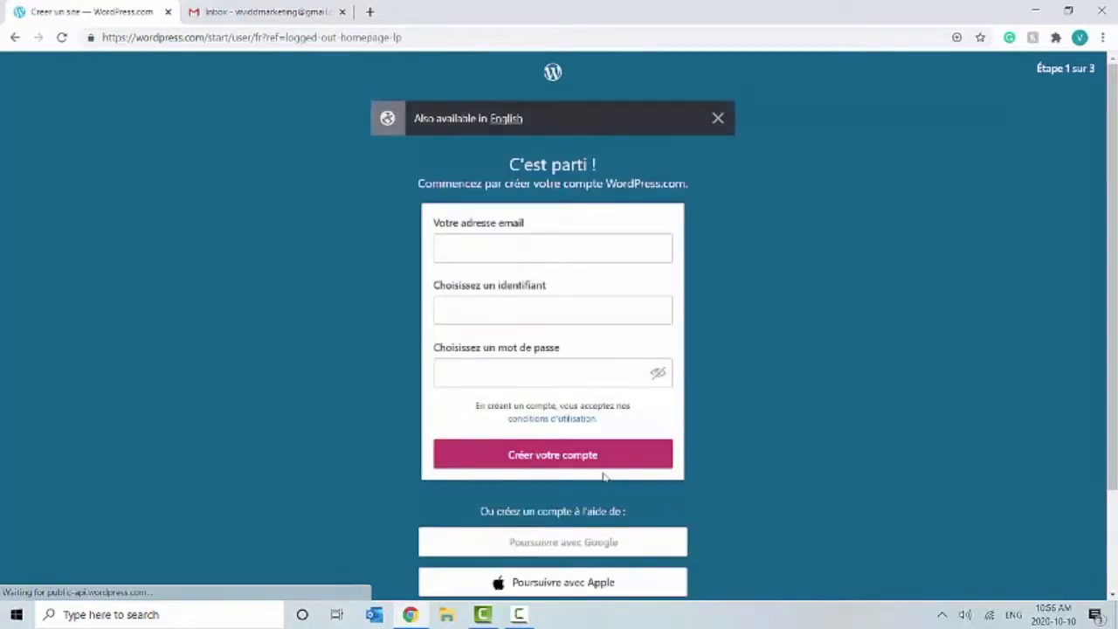
pyautogui.click(645, 178)
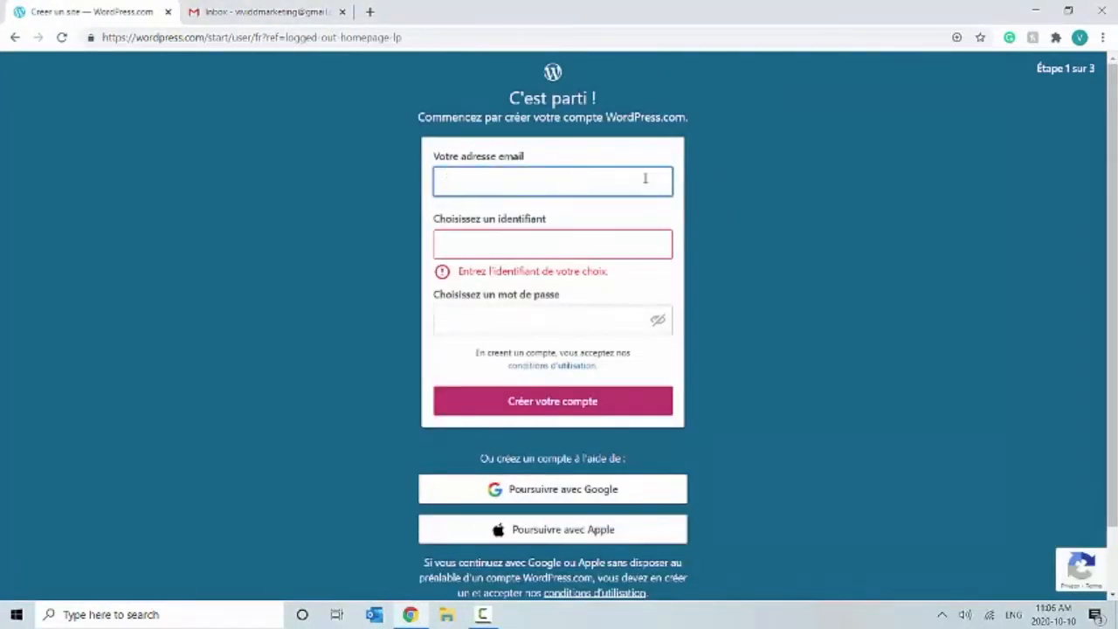
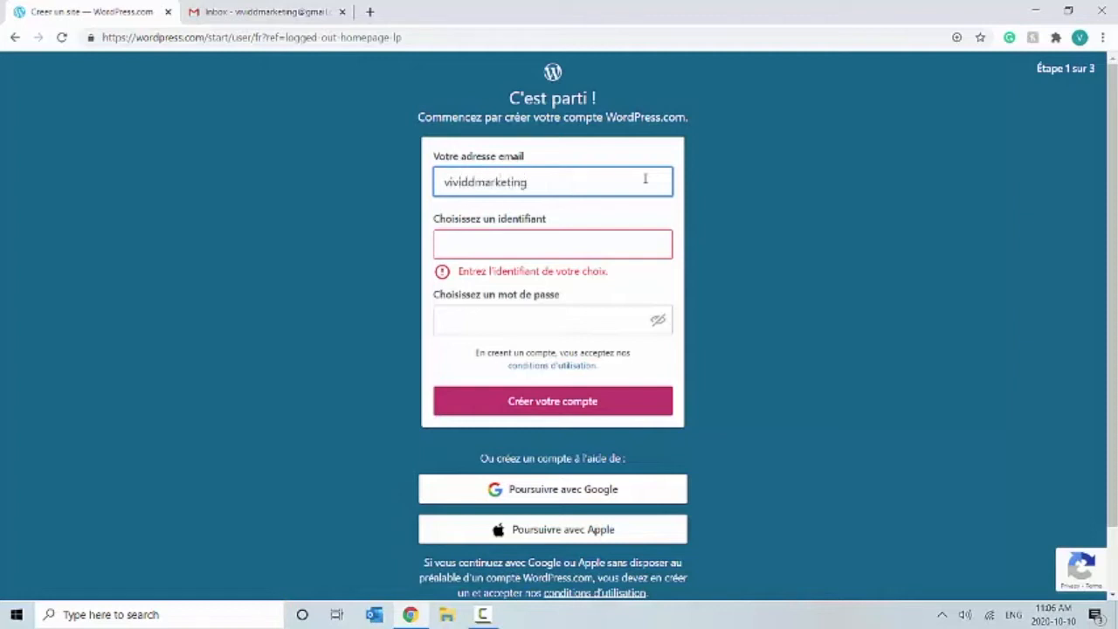
# Step: Enter the account email address, a username and a password, then submit the sign-up form
pyautogui.click(626, 243)
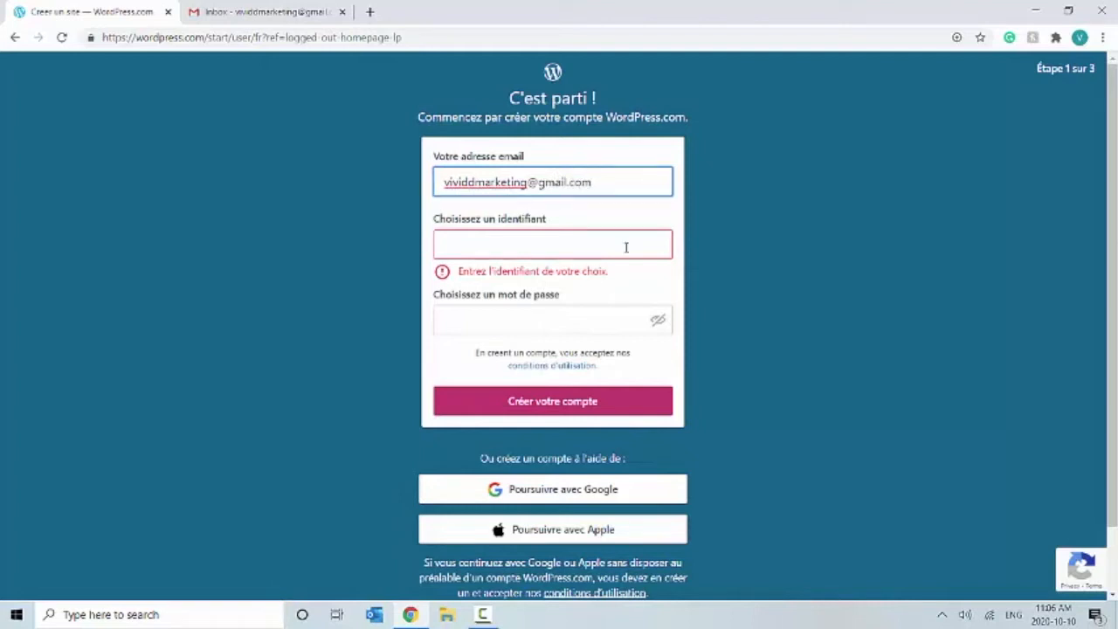
pyautogui.write('vivi')
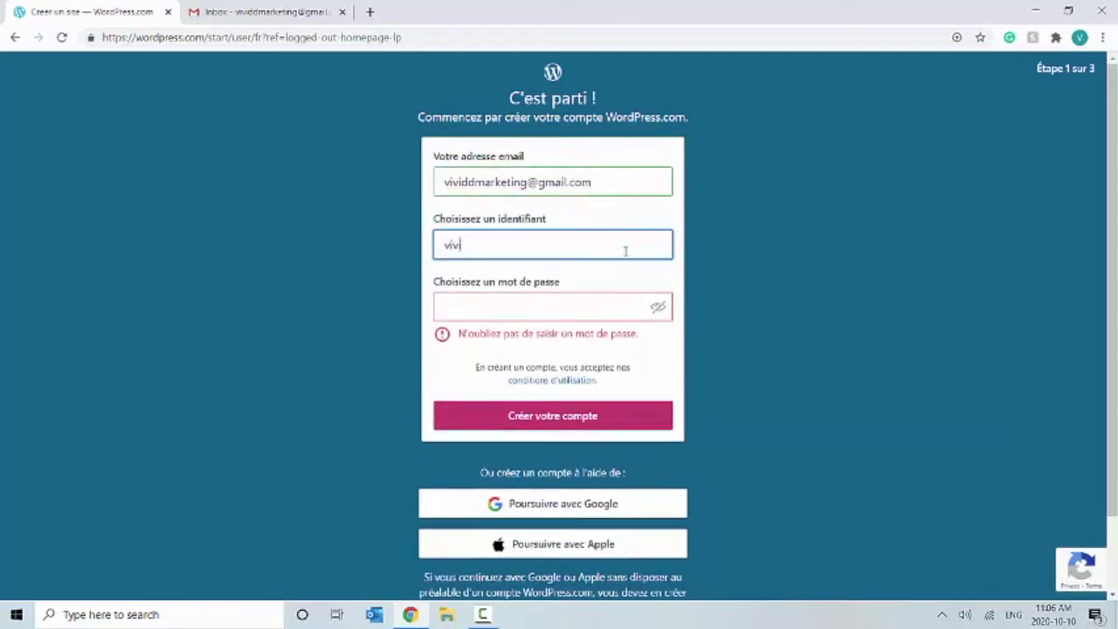
pyautogui.write('ddmarketing2020')
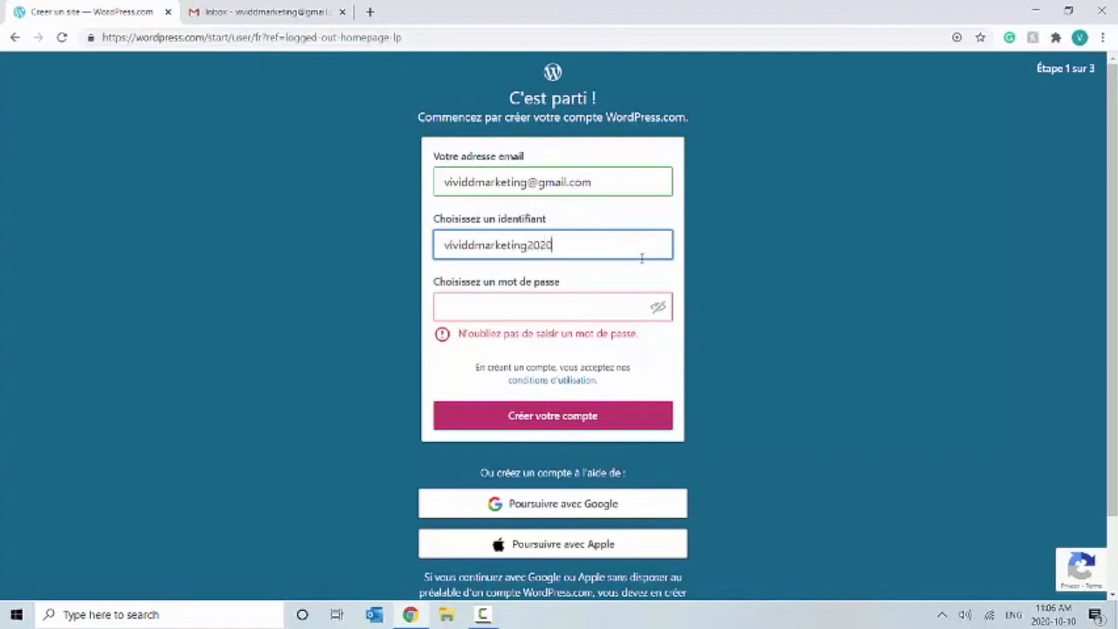
pyautogui.click(615, 310)
pyautogui.write('•••••••••')
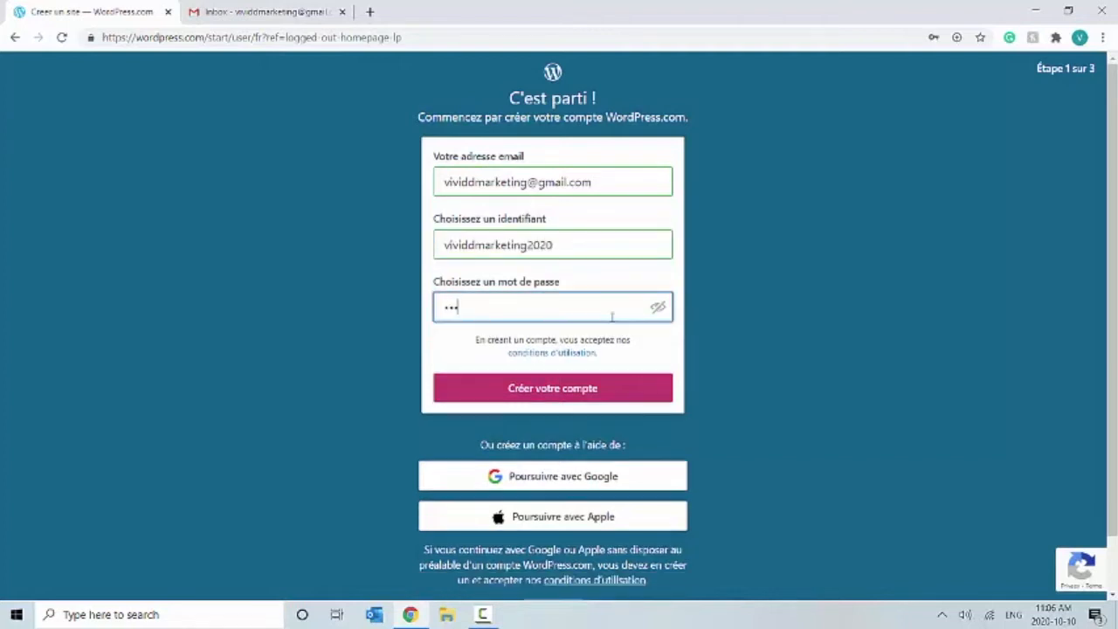
pyautogui.write('••')
pyautogui.press('Return')
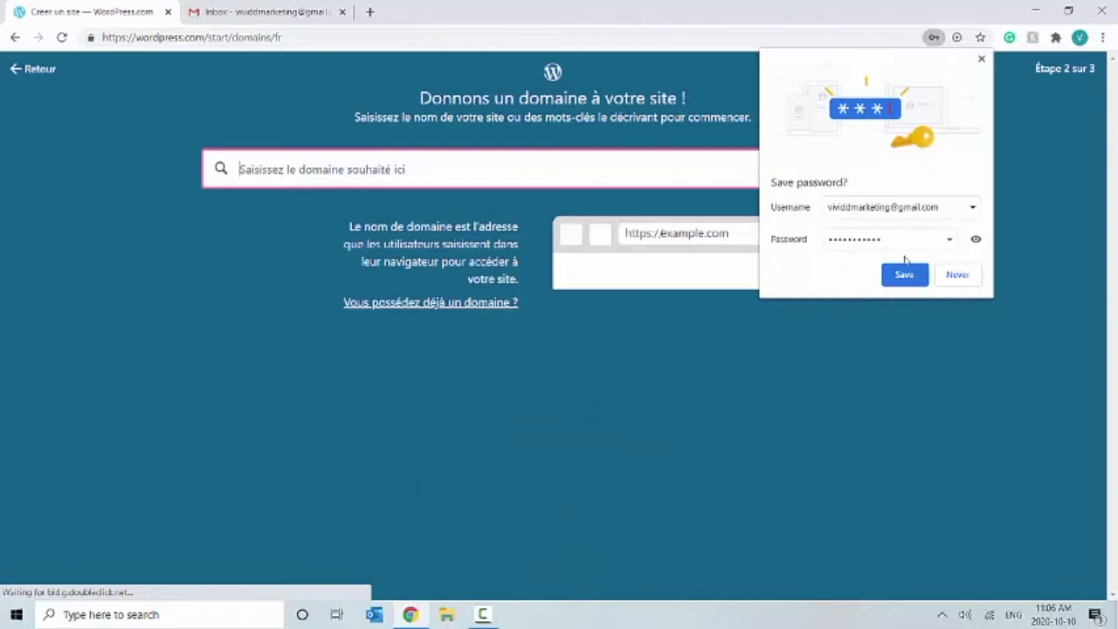
# Step: Decline Chrome's save-password offer and place the cursor in the empty domain search box
pyautogui.click(958, 274)
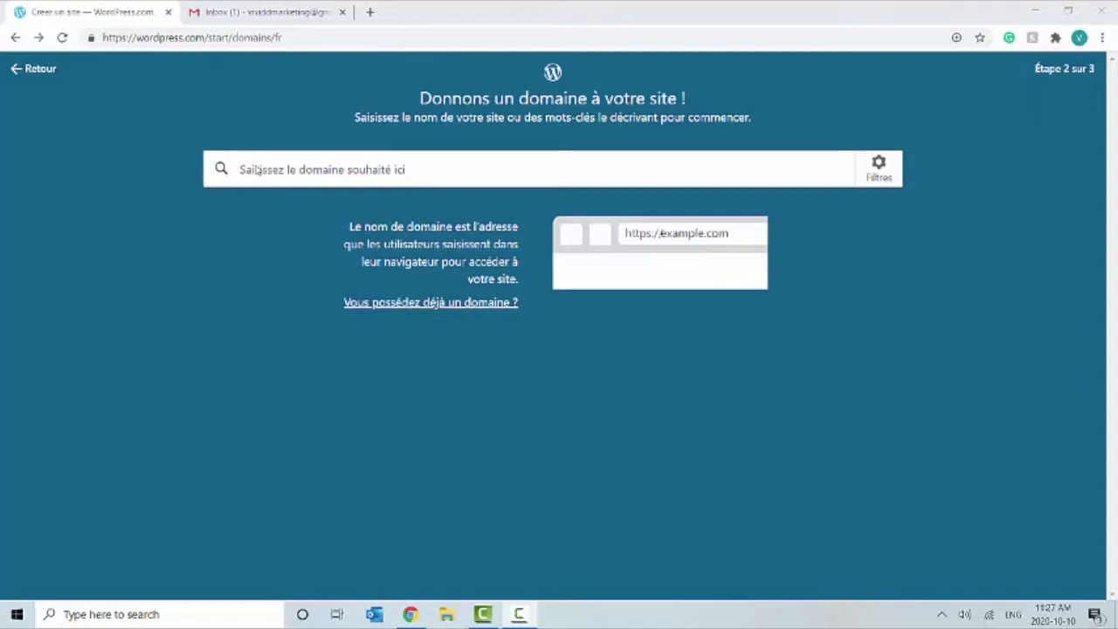
pyautogui.click(257, 166)
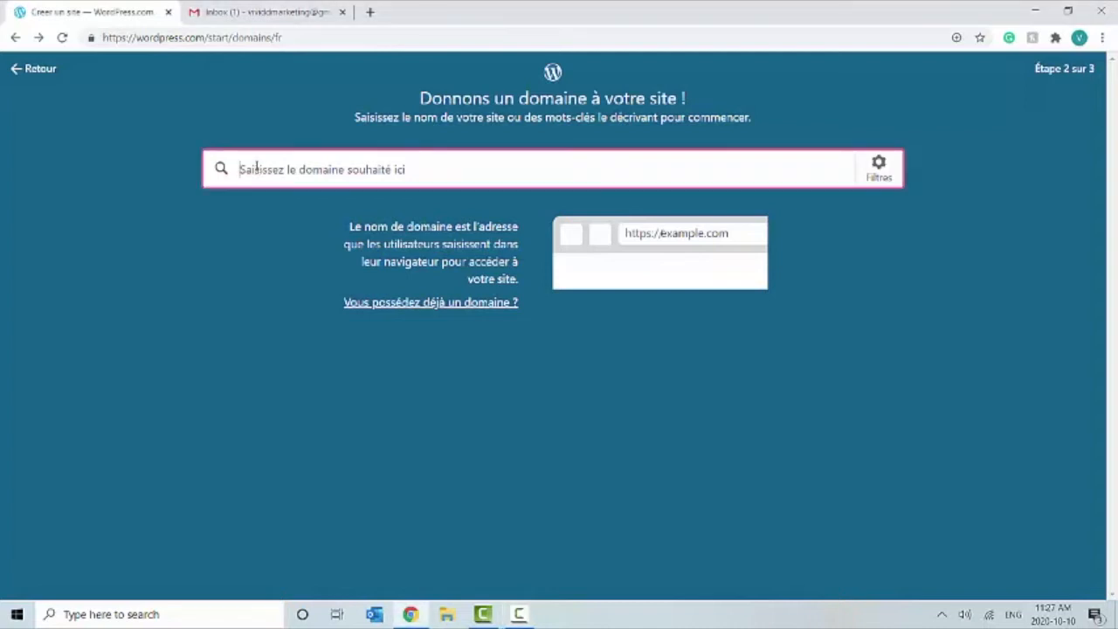
# Step: Search for the domain vividdm.ca and scroll through the suggested .ca, .com and free addresses
pyautogui.write('vividdm.ca')
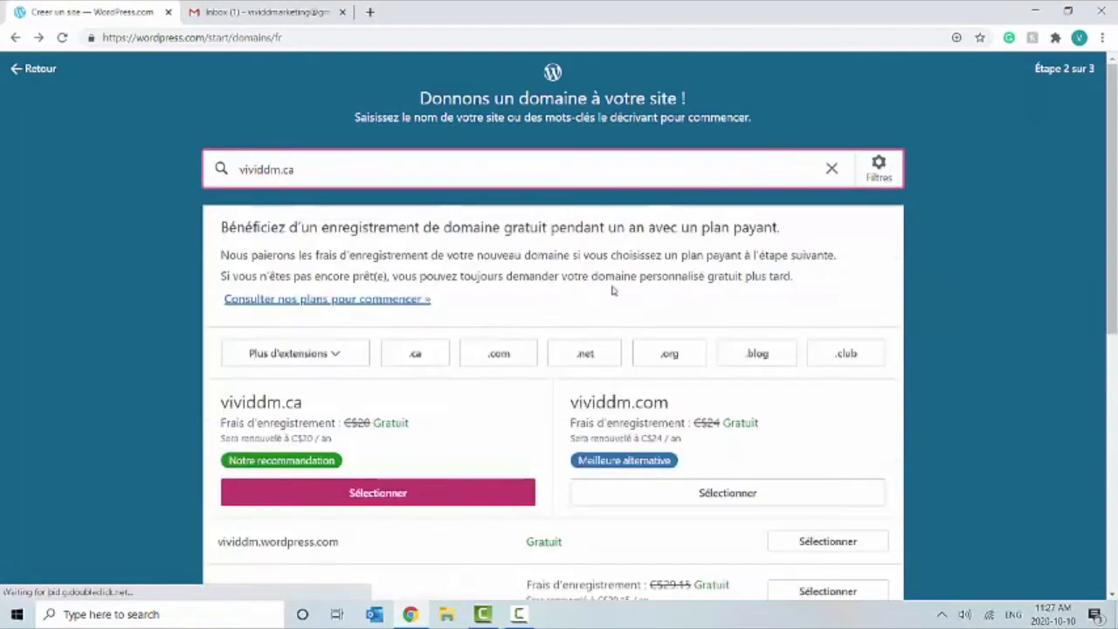
pyautogui.scroll(-3, 1031, 318)
pyautogui.scroll(3, 1023, 318)
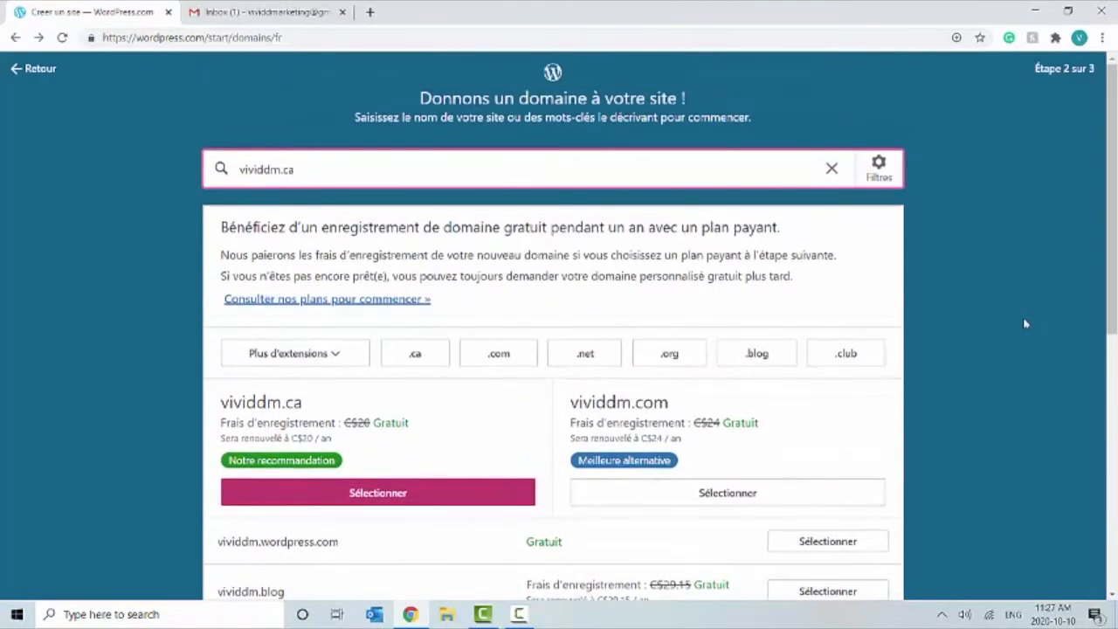
pyautogui.scroll(-3, 1025, 323)
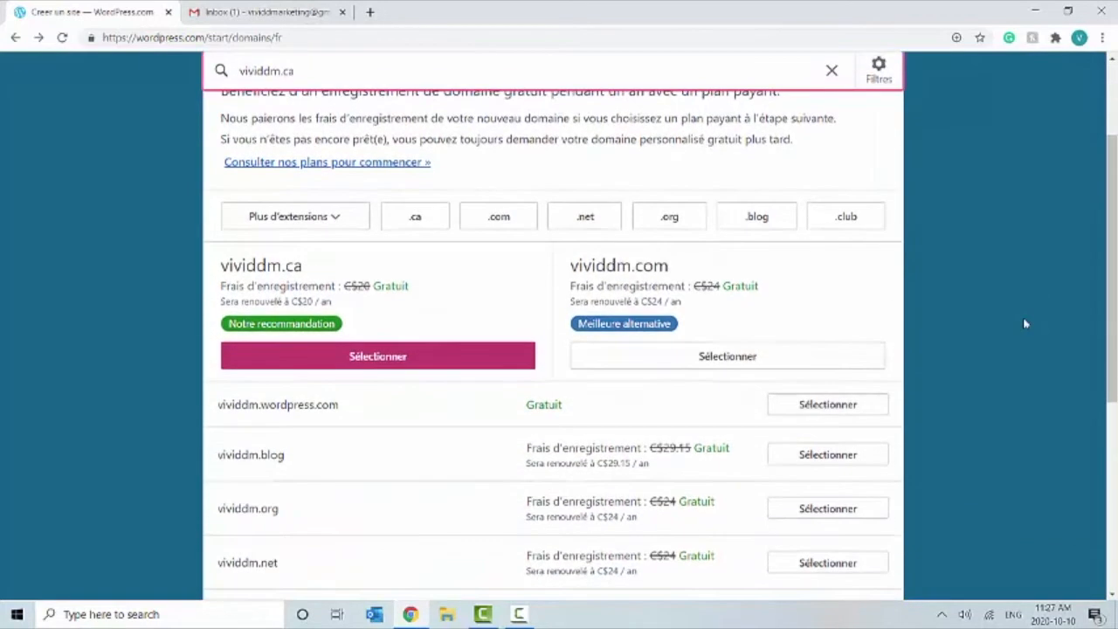
pyautogui.scroll(-2, 1024, 321)
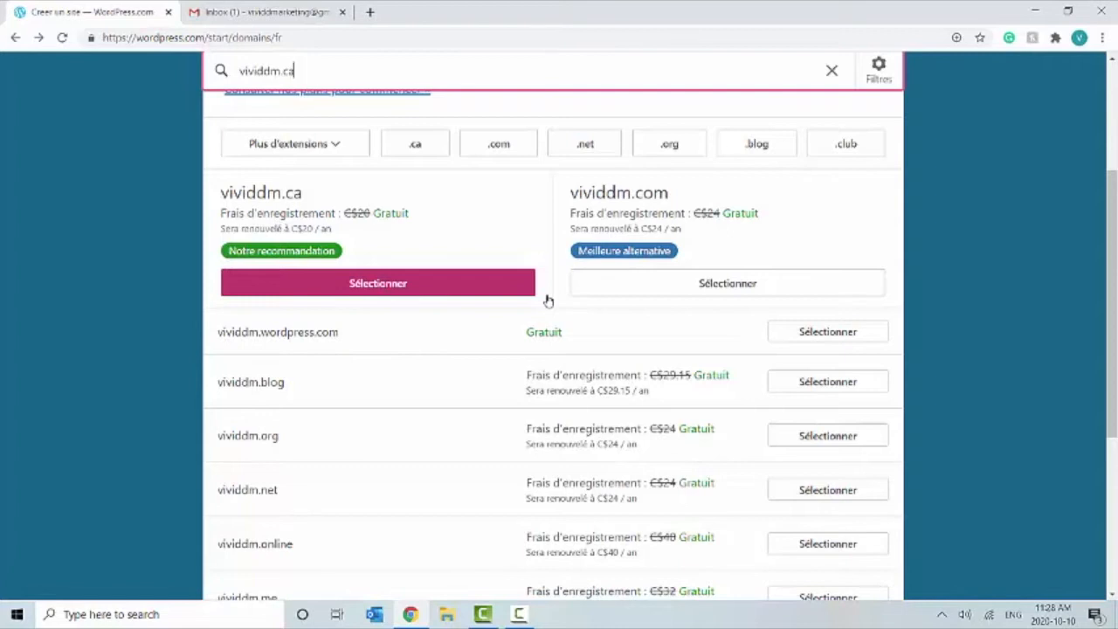
pyautogui.scroll(-3, 548, 300)
pyautogui.scroll(3, 548, 300)
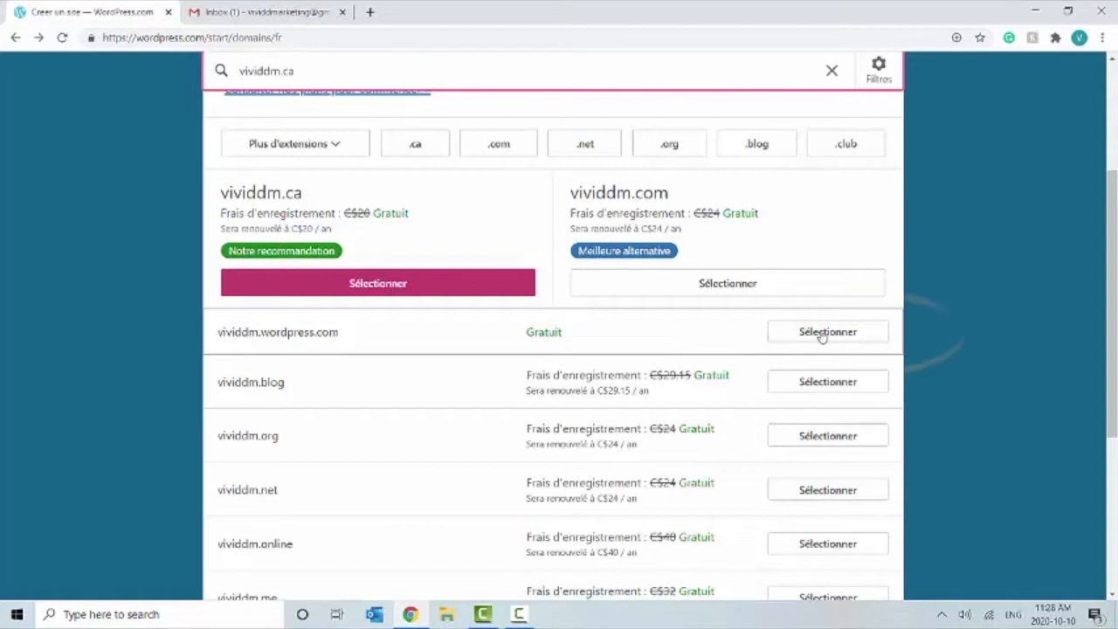
# Step: Choose the free vividdm.wordpress.com address on a free plan, then open the activation email in Gmail
pyautogui.click(821, 337)
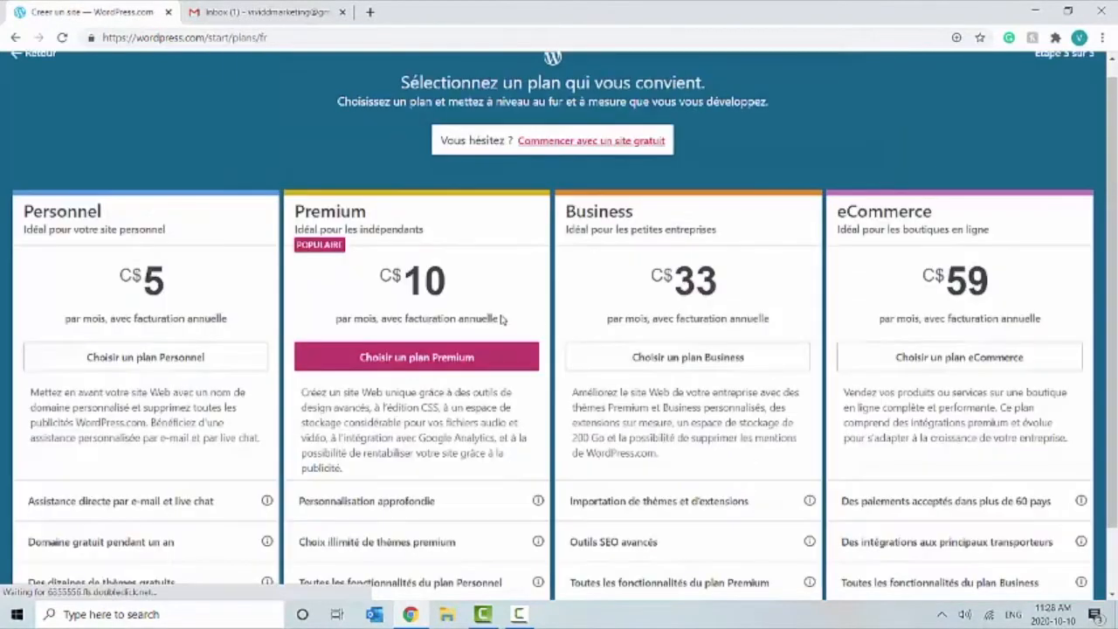
pyautogui.scroll(-1, 892, 401)
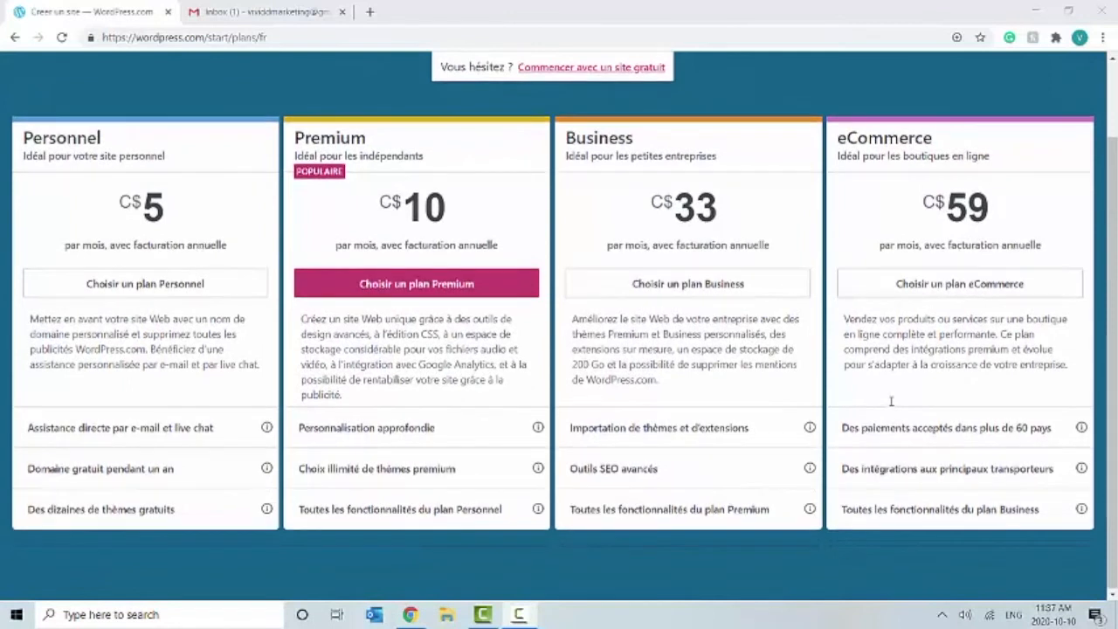
pyautogui.scroll(1, 891, 401)
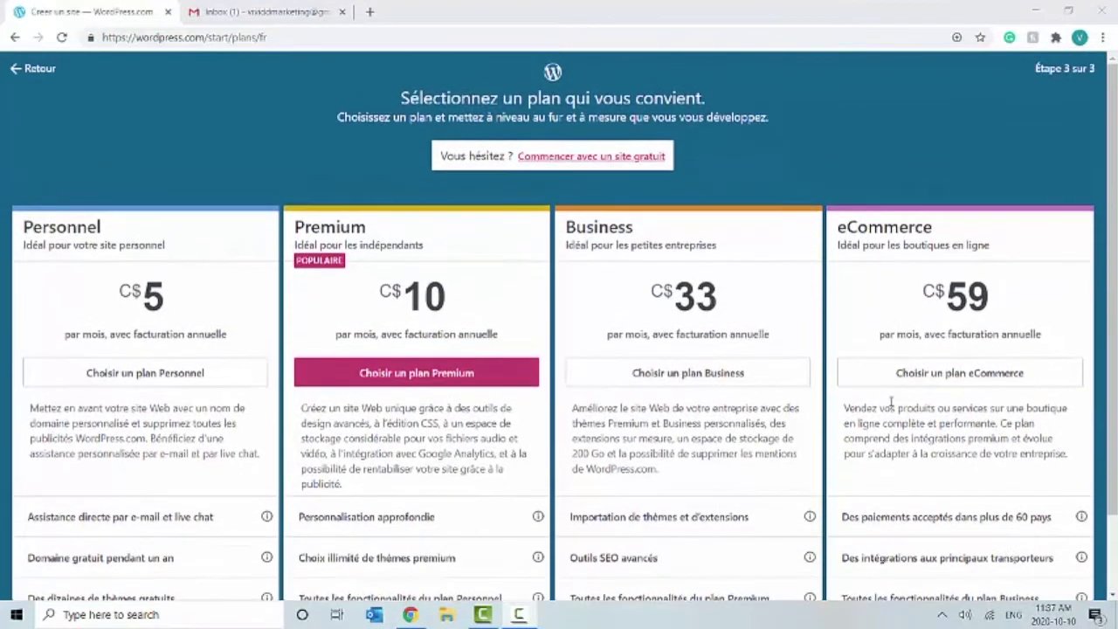
pyautogui.click(538, 157)
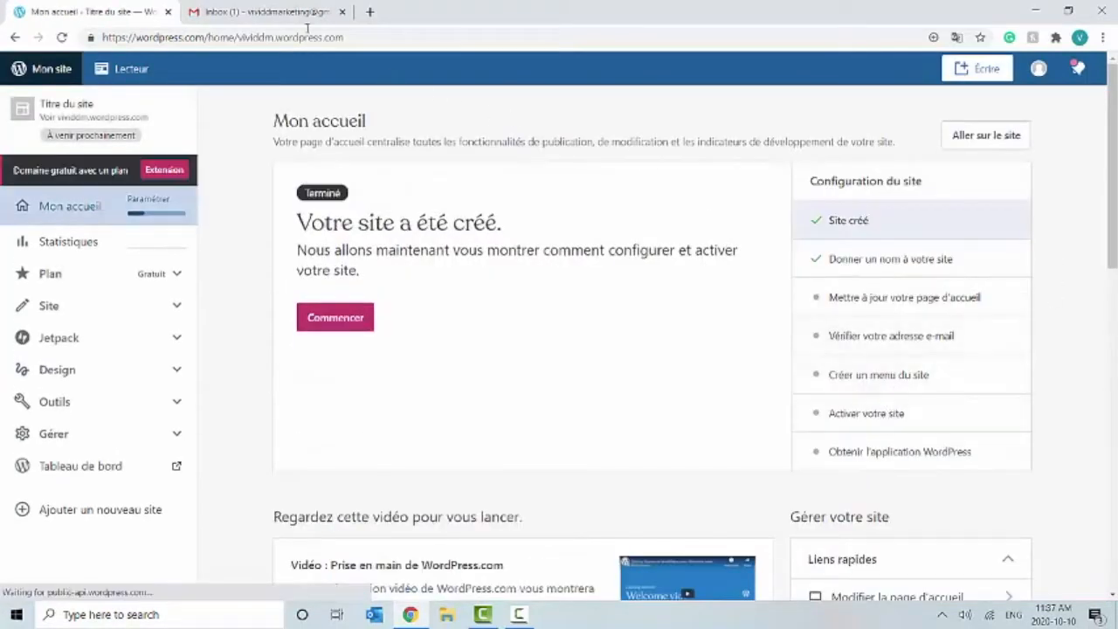
pyautogui.click(278, 12)
pyautogui.click(490, 194)
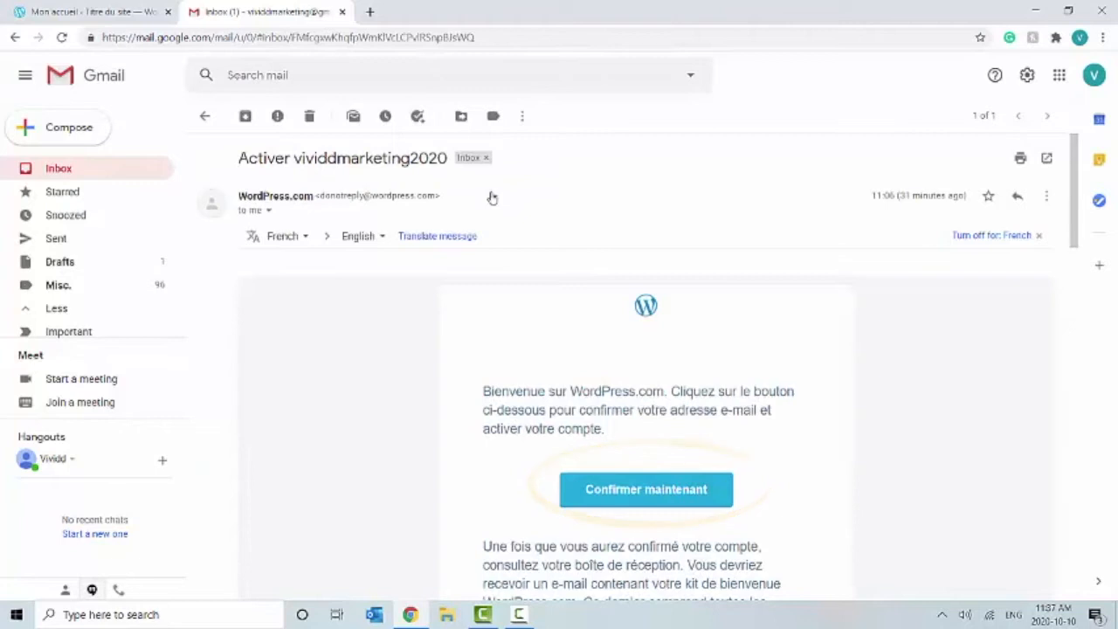
# Step: Confirm the account's email address with 'Confirmer maintenant' in the activation email
pyautogui.scroll(-1, 915, 539)
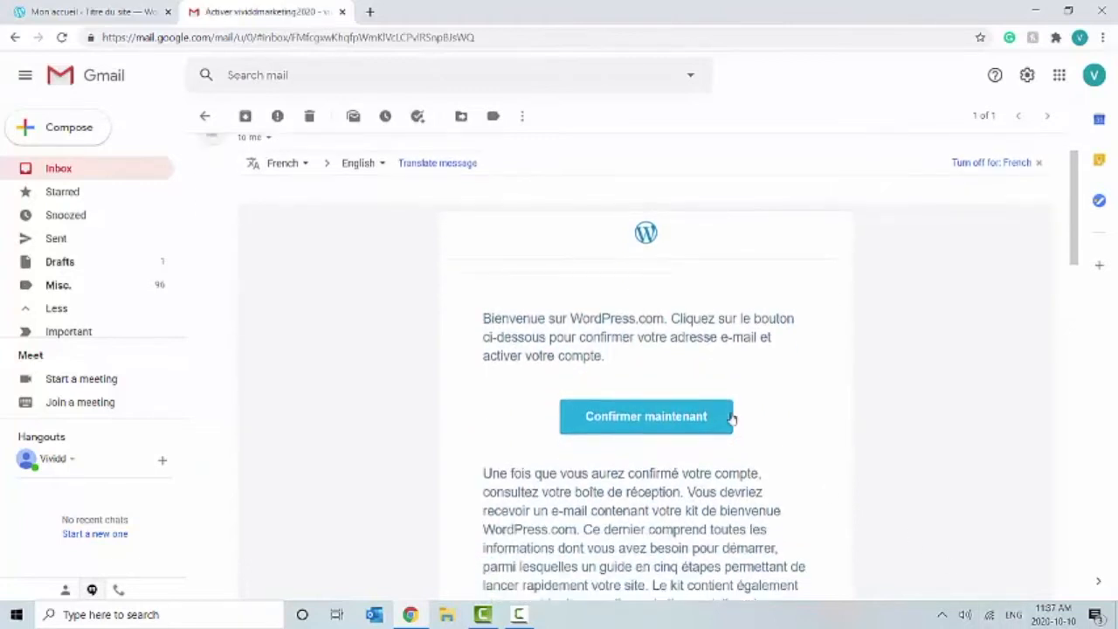
pyautogui.click(705, 424)
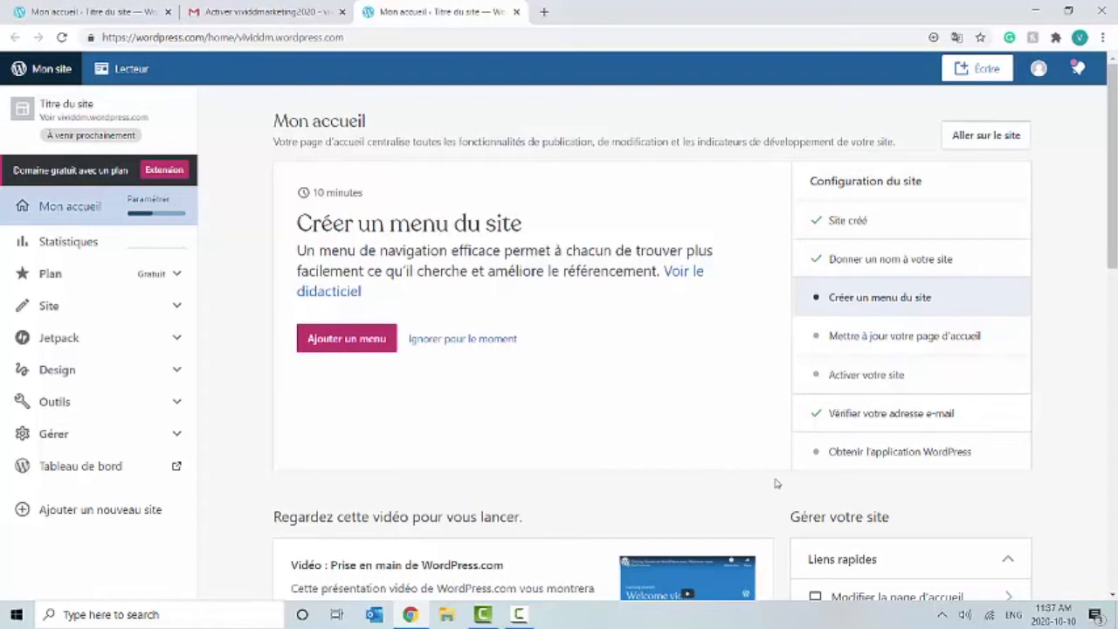
# Step: Open the Thèmes page from the Design section of the site sidebar
pyautogui.click(100, 382)
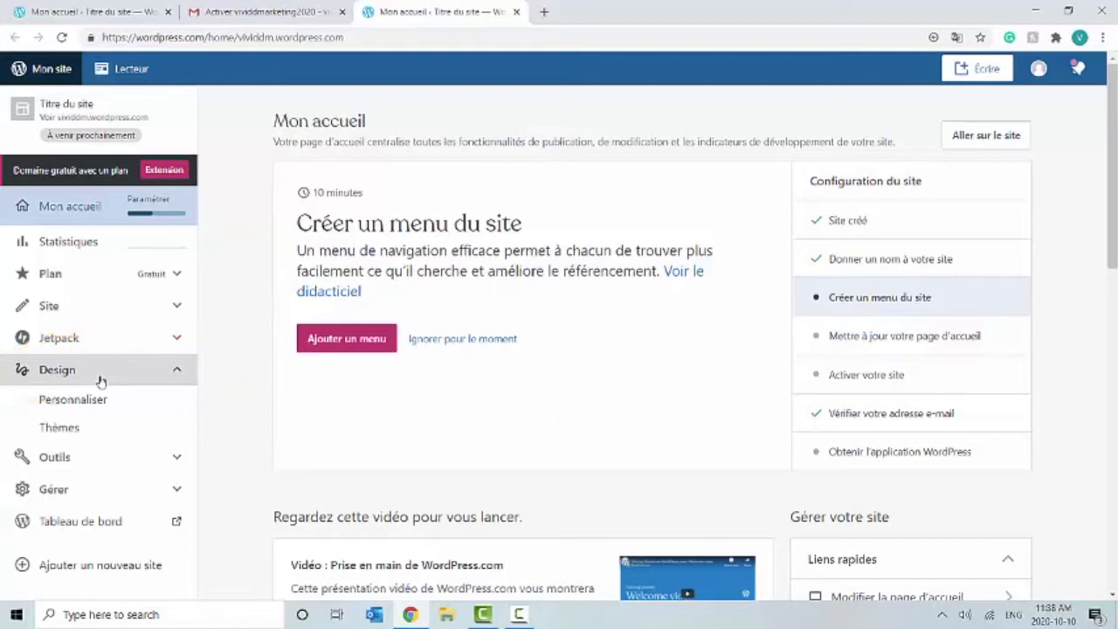
pyautogui.click(91, 428)
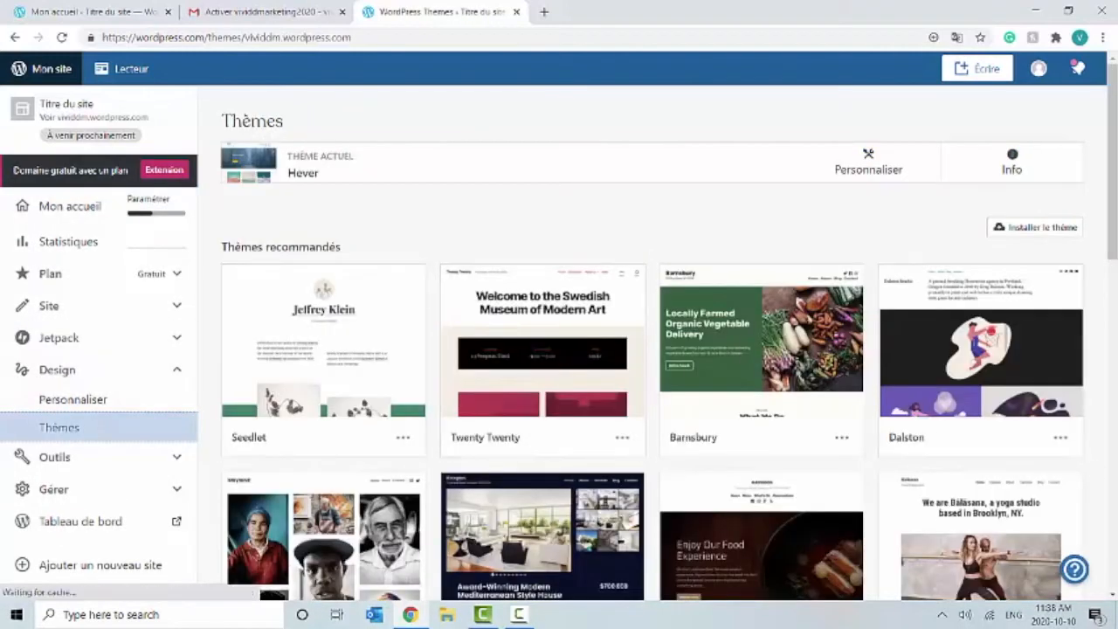
# Step: Browse the recommended themes and expand the full catalogue with 'Afficher tous les thèmes'
pyautogui.scroll(-2, 1022, 501)
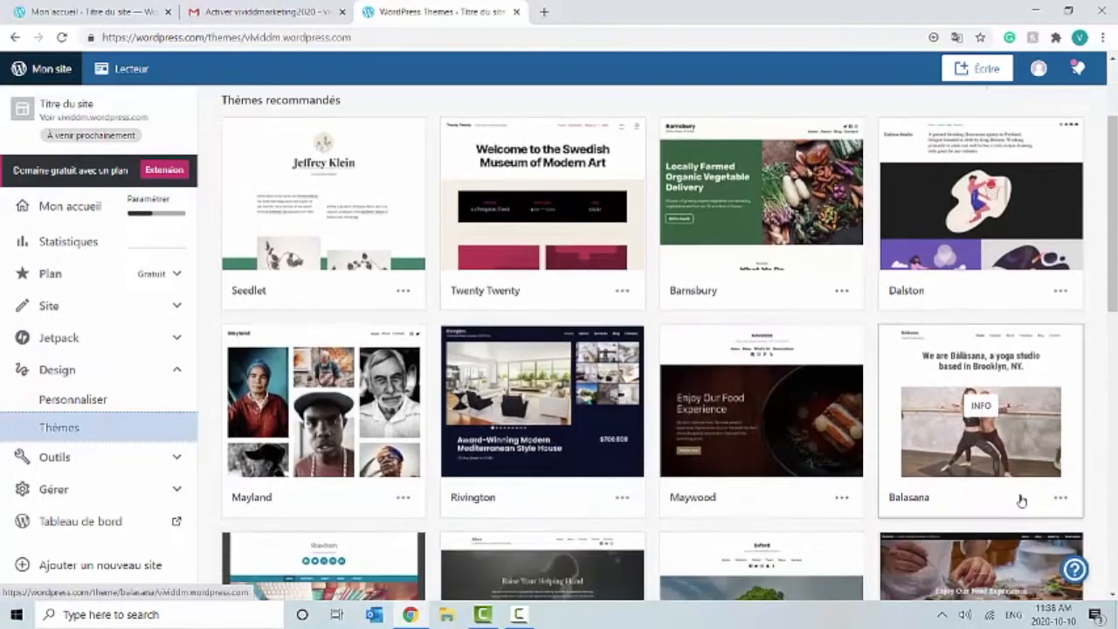
pyautogui.scroll(-2, 1022, 500)
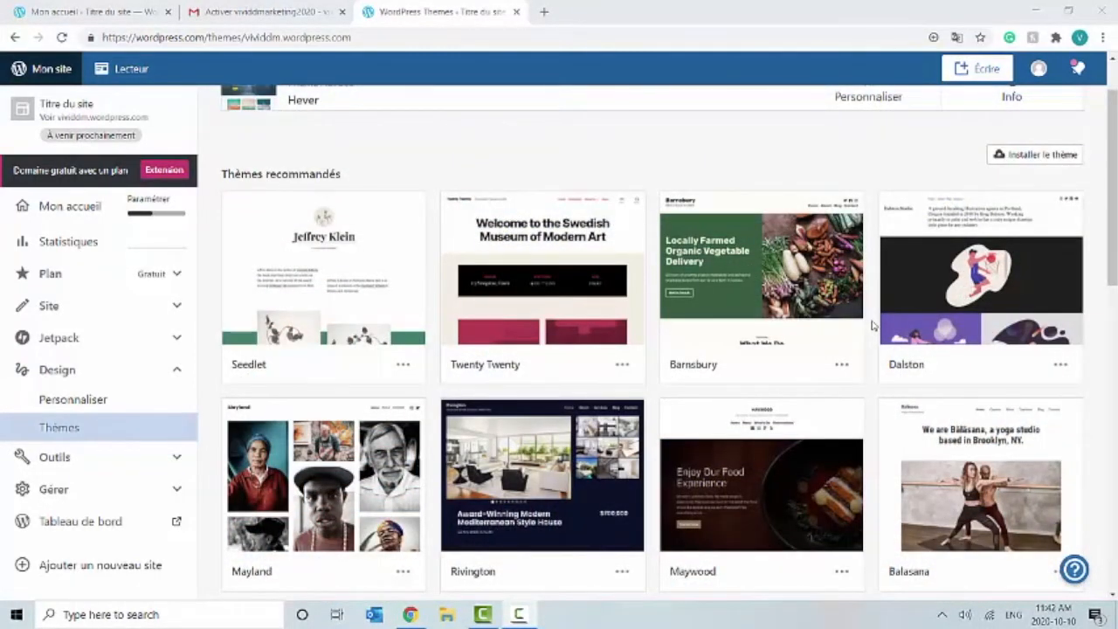
pyautogui.scroll(-1, 872, 325)
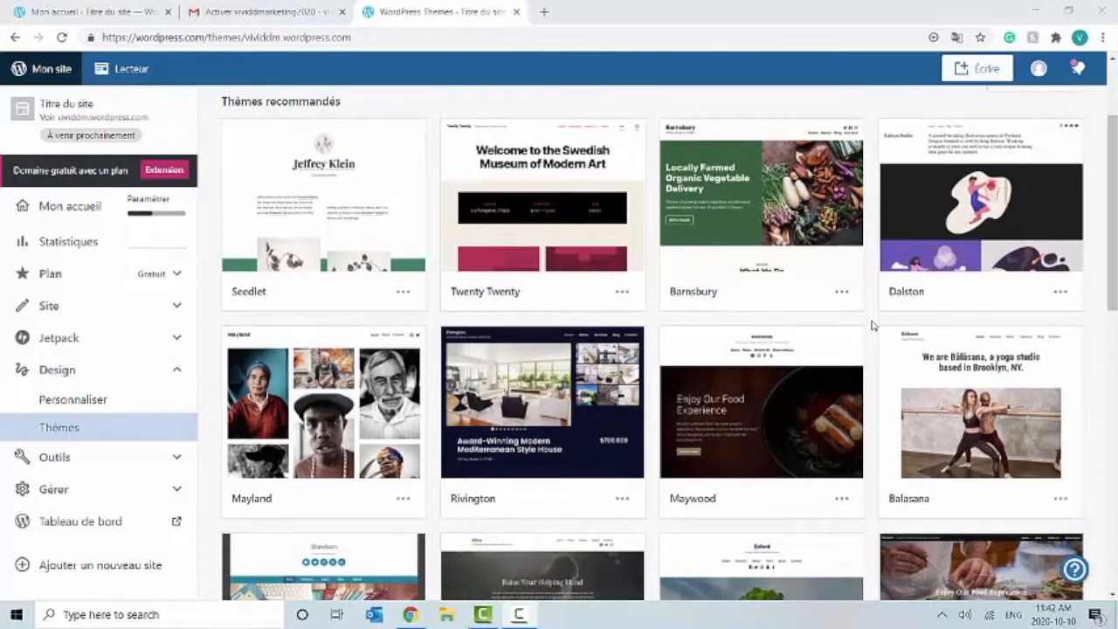
pyautogui.scroll(-1, 871, 325)
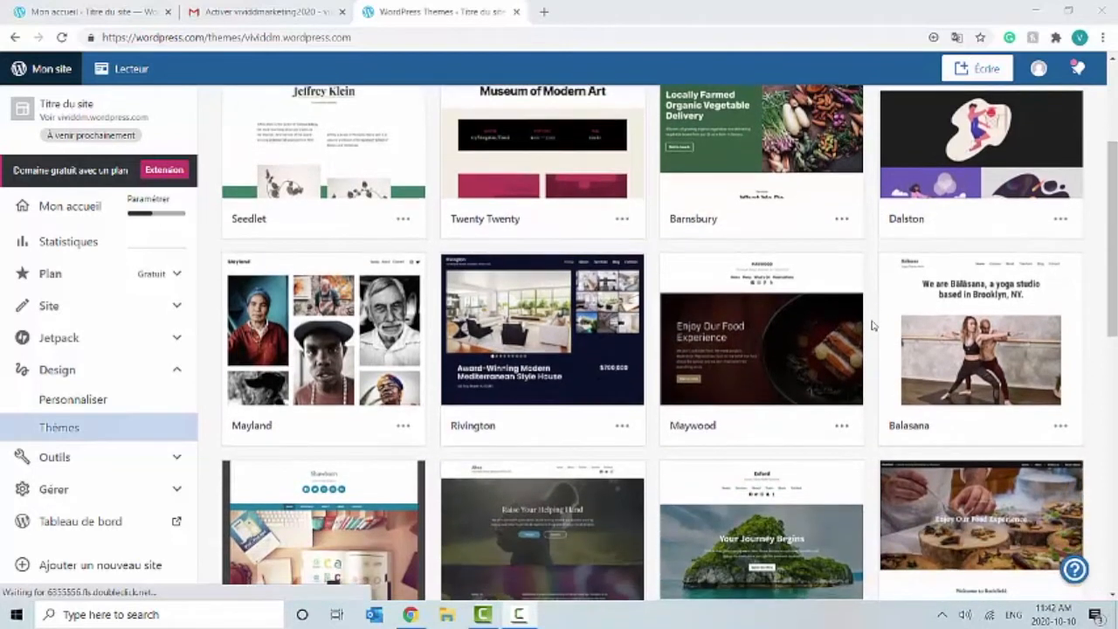
pyautogui.scroll(-1, 871, 325)
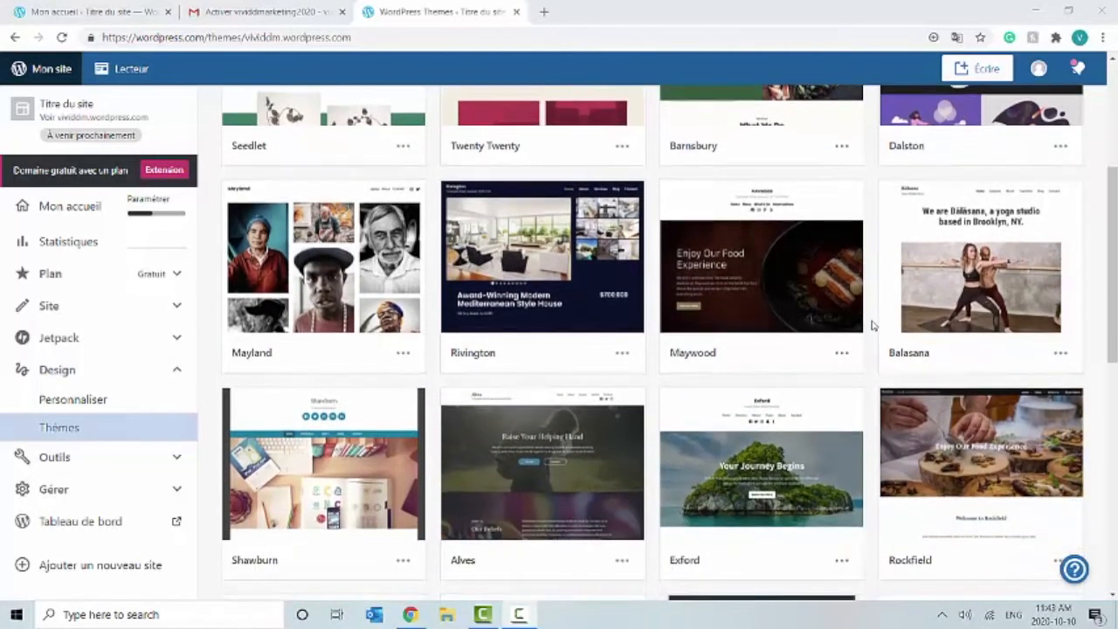
pyautogui.scroll(-1, 871, 325)
pyautogui.scroll(-1, 871, 325)
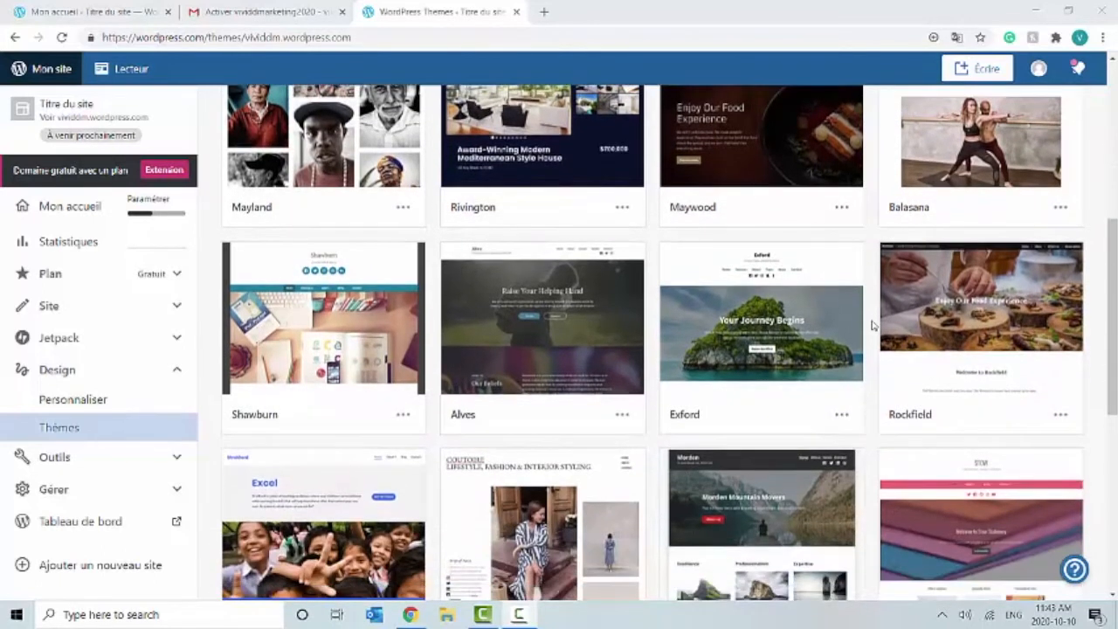
pyautogui.scroll(-3, 871, 324)
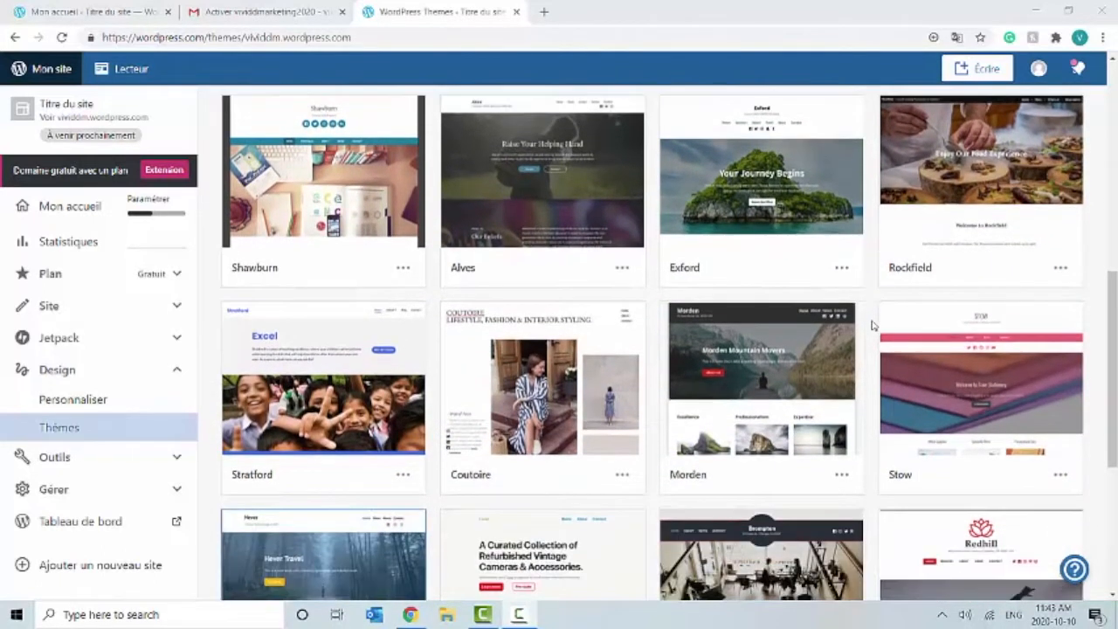
pyautogui.scroll(-1, 871, 325)
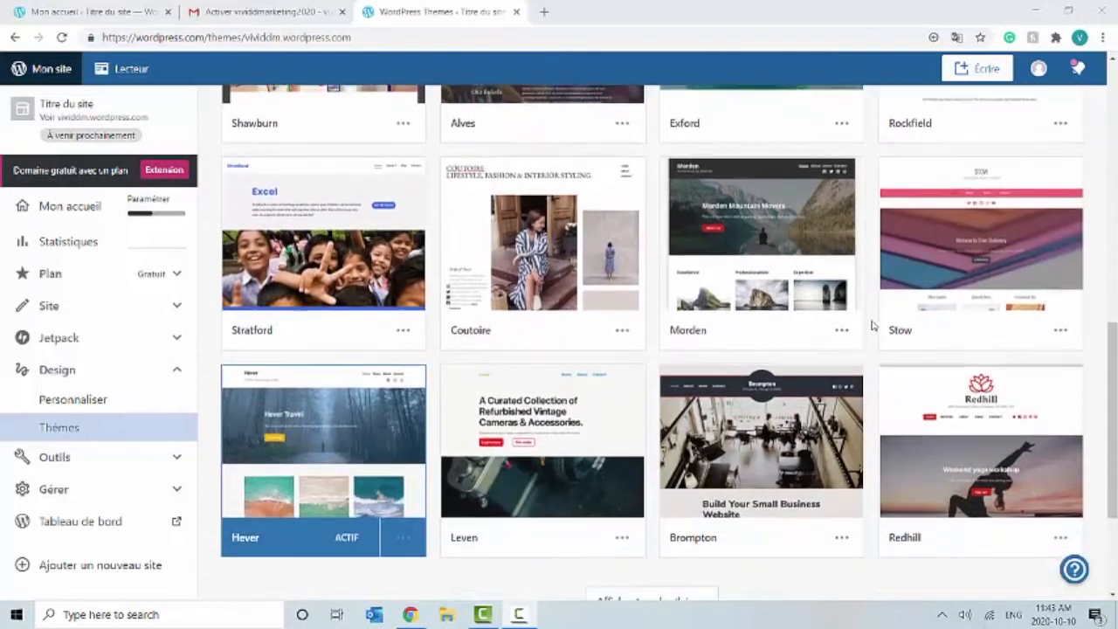
pyautogui.scroll(-1, 871, 325)
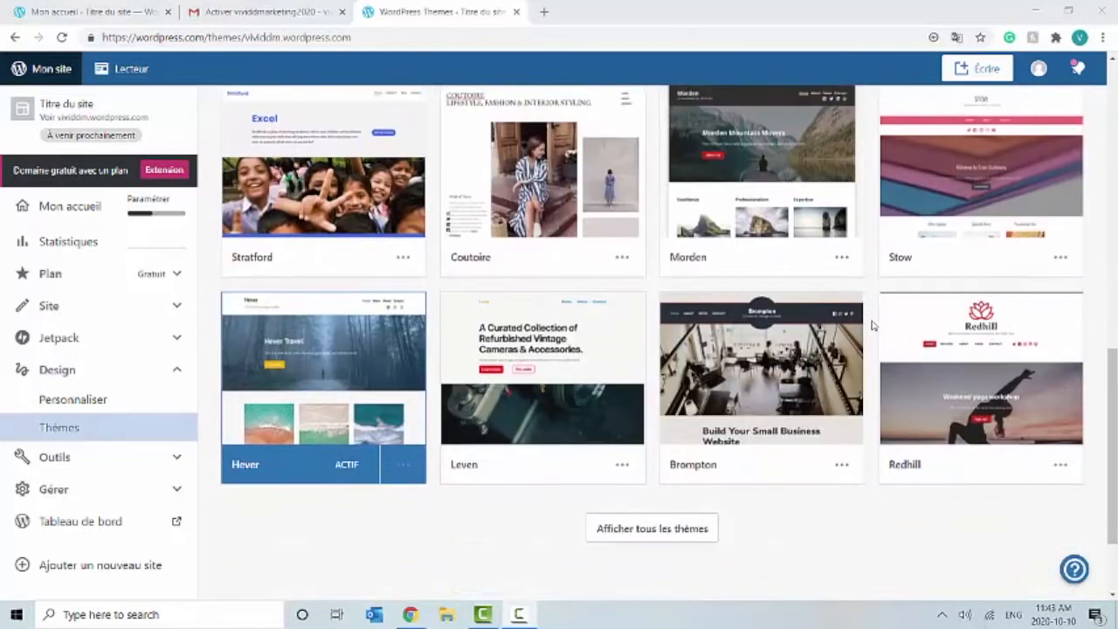
pyautogui.scroll(2, 871, 325)
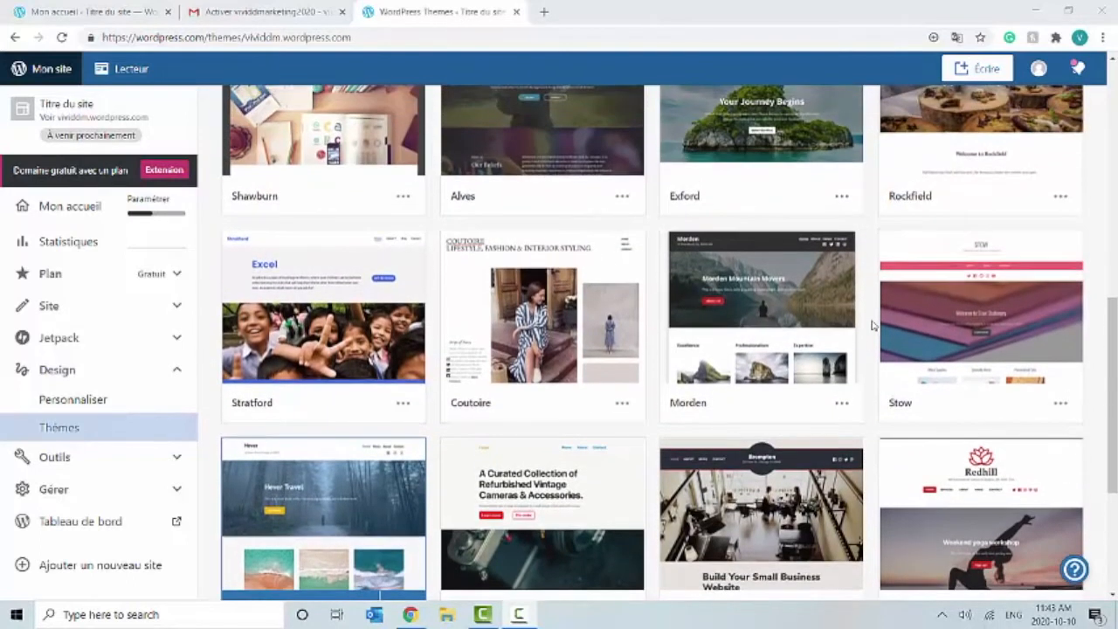
pyautogui.scroll(3, 871, 325)
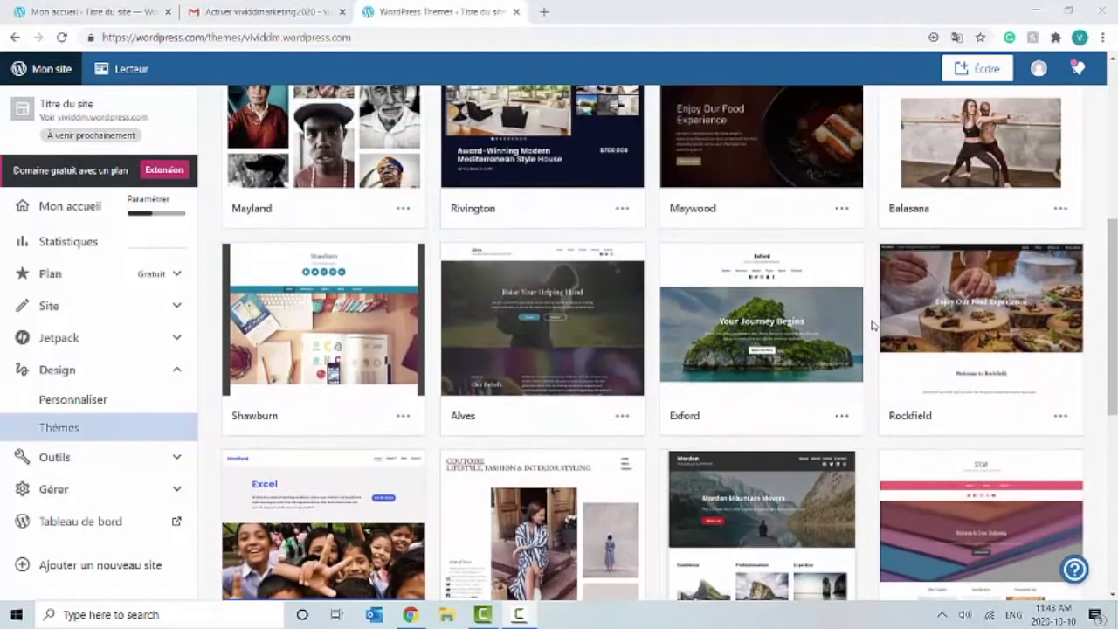
pyautogui.scroll(3, 871, 325)
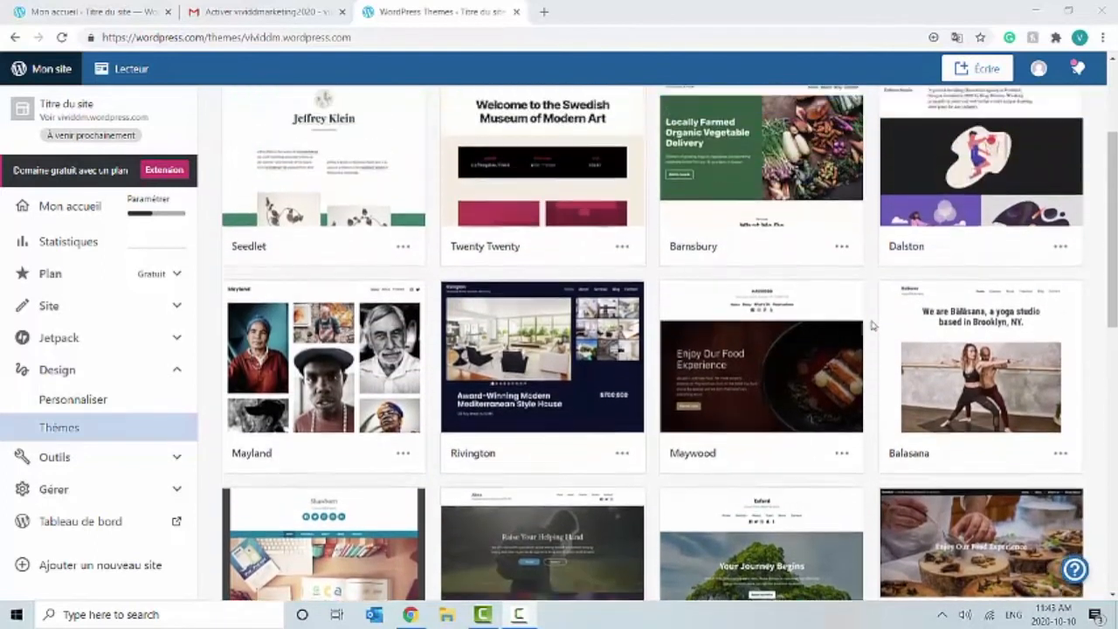
pyautogui.scroll(2, 871, 325)
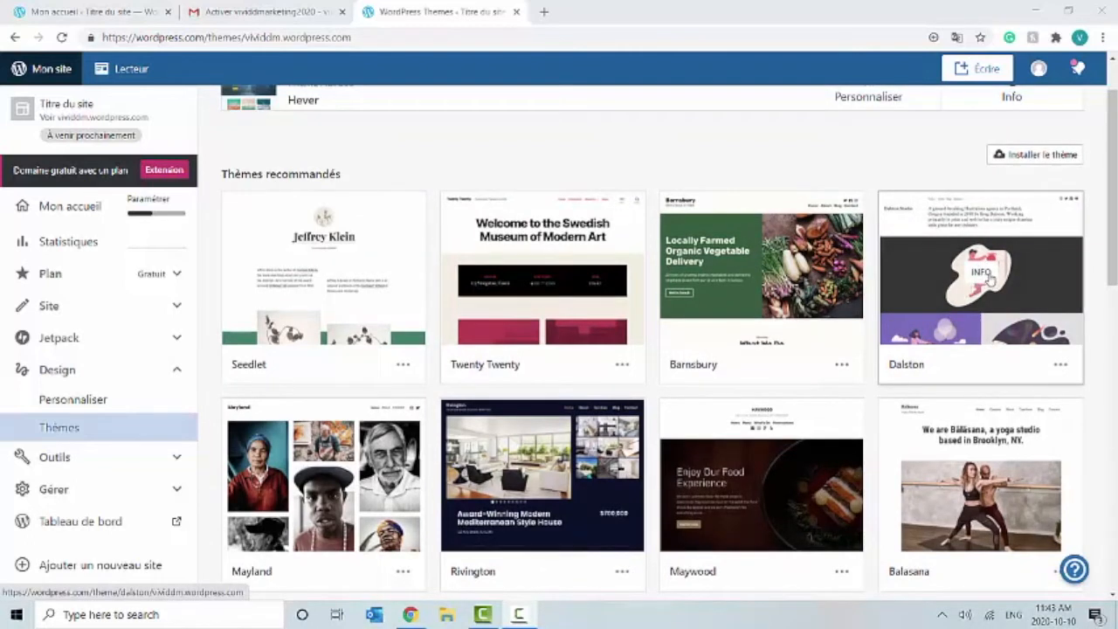
pyautogui.moveTo(988, 276)
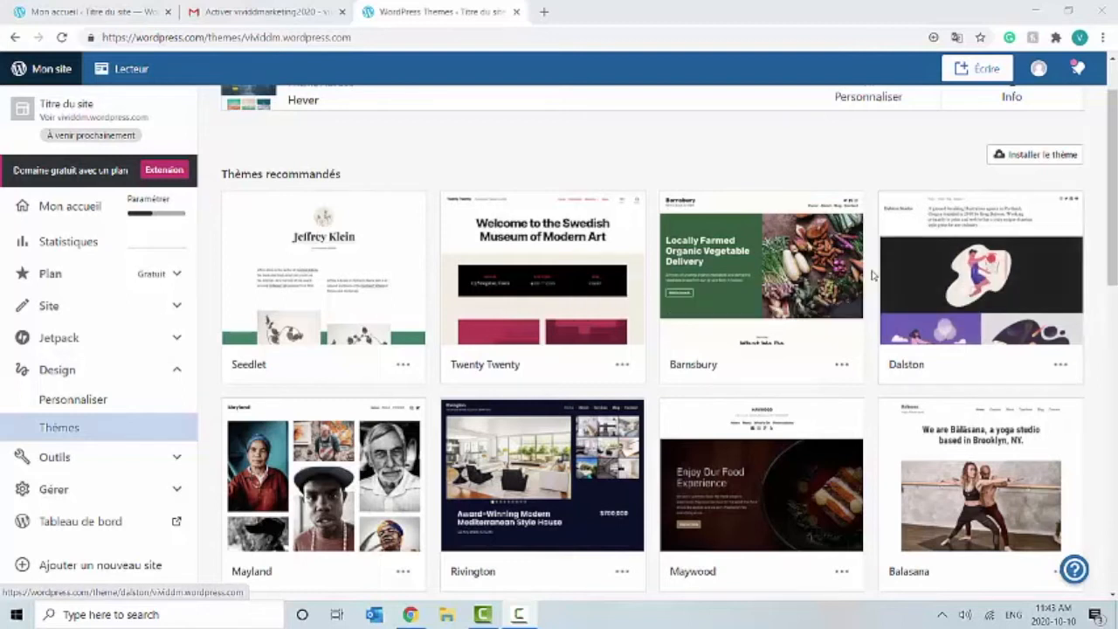
pyautogui.scroll(-1, 878, 281)
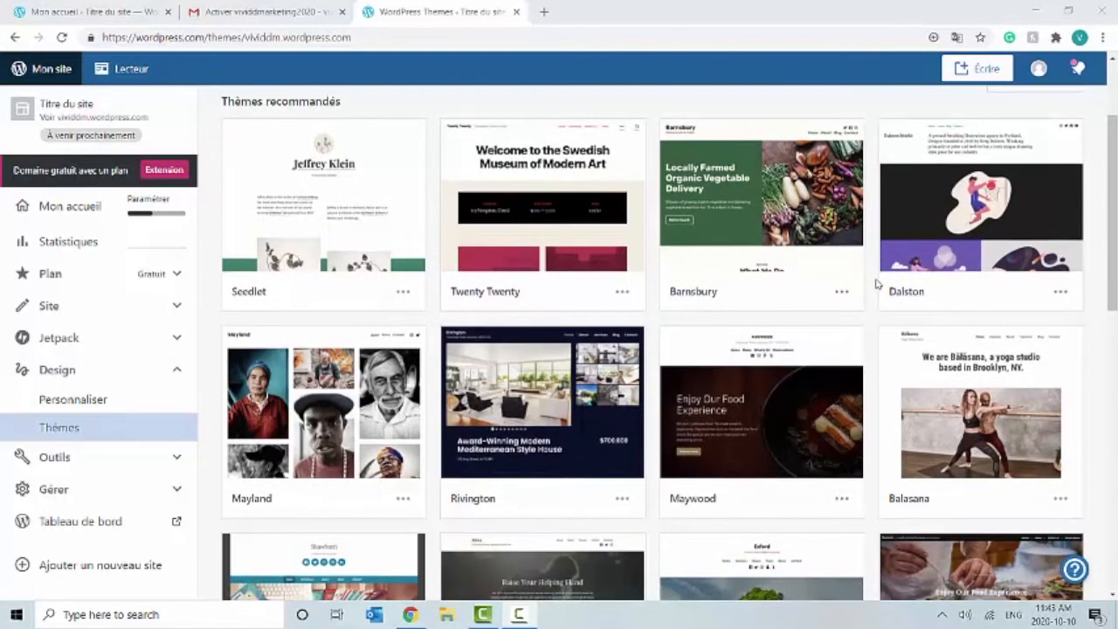
pyautogui.scroll(-2, 870, 291)
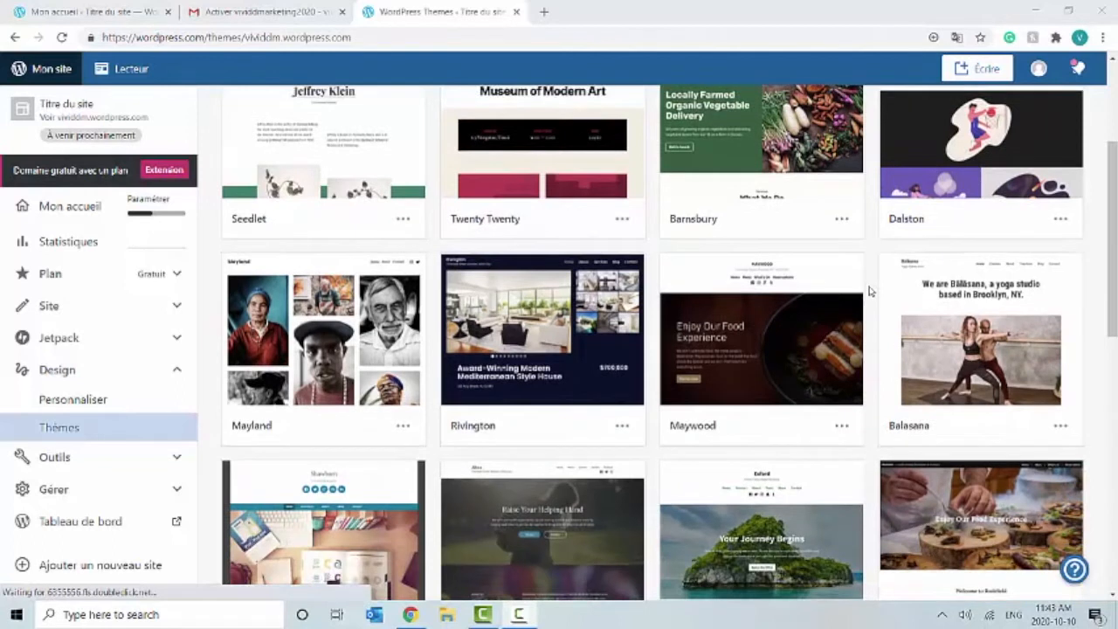
pyautogui.scroll(-3, 870, 291)
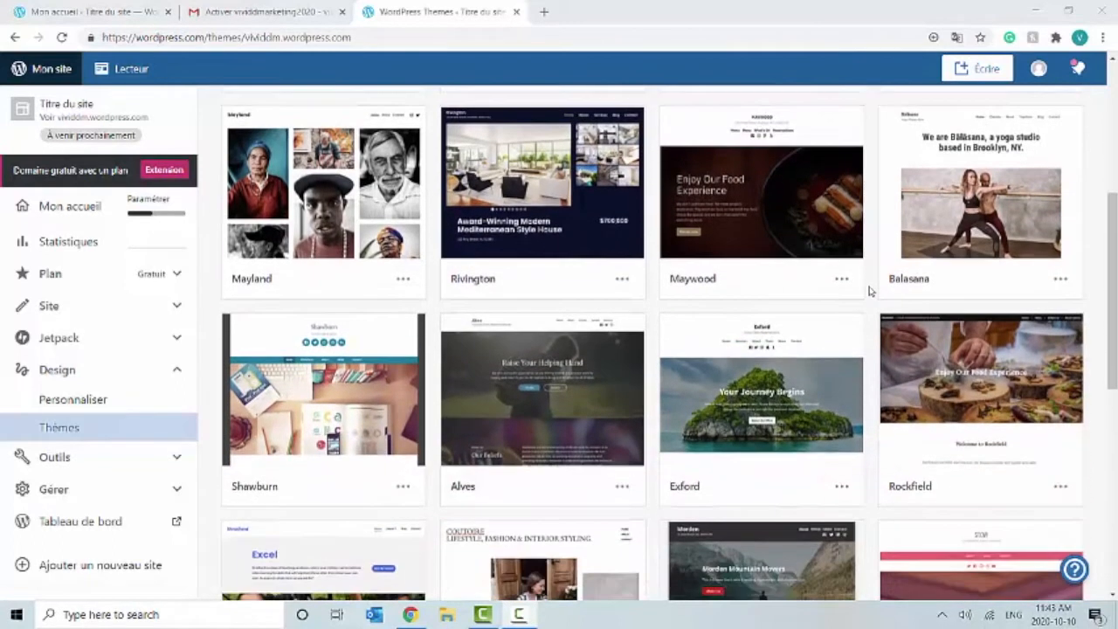
pyautogui.scroll(-2, 870, 291)
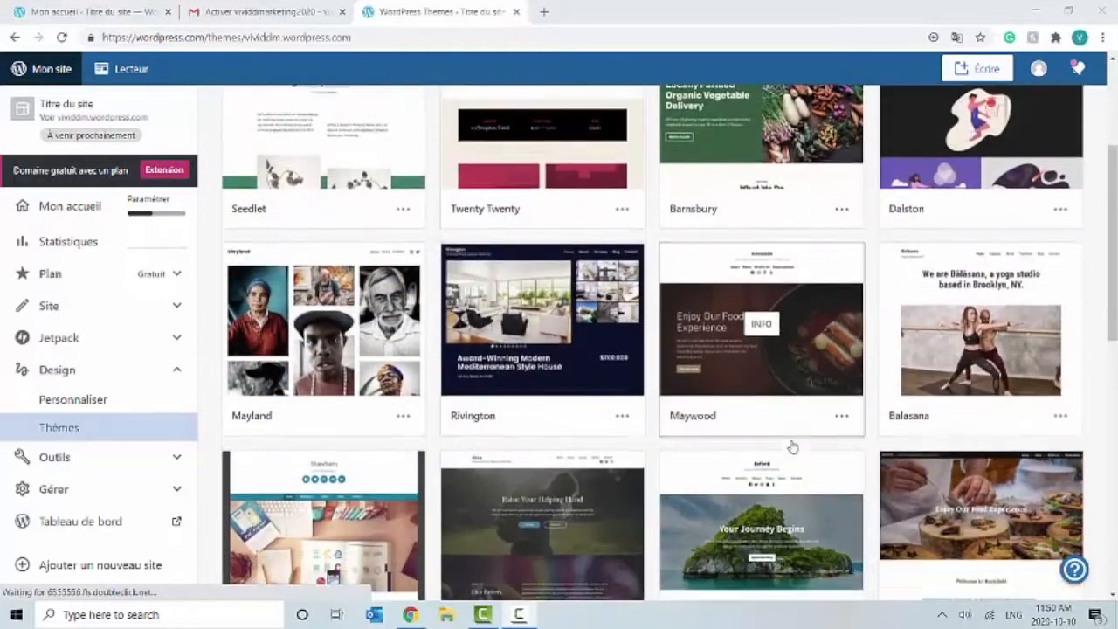
pyautogui.scroll(-3, 790, 447)
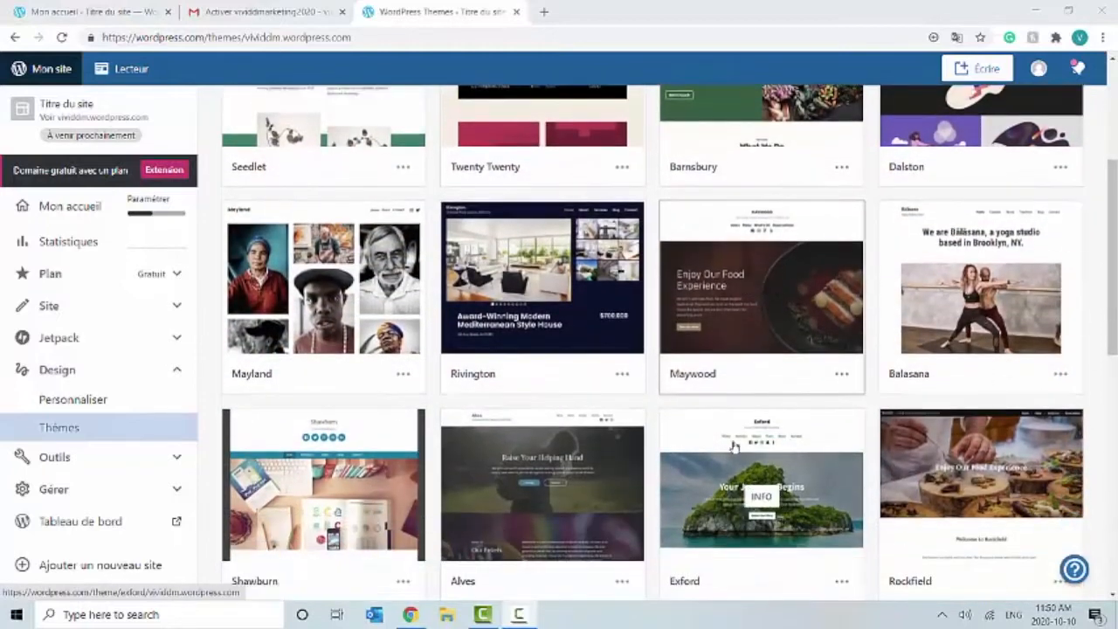
pyautogui.scroll(-6, 668, 441)
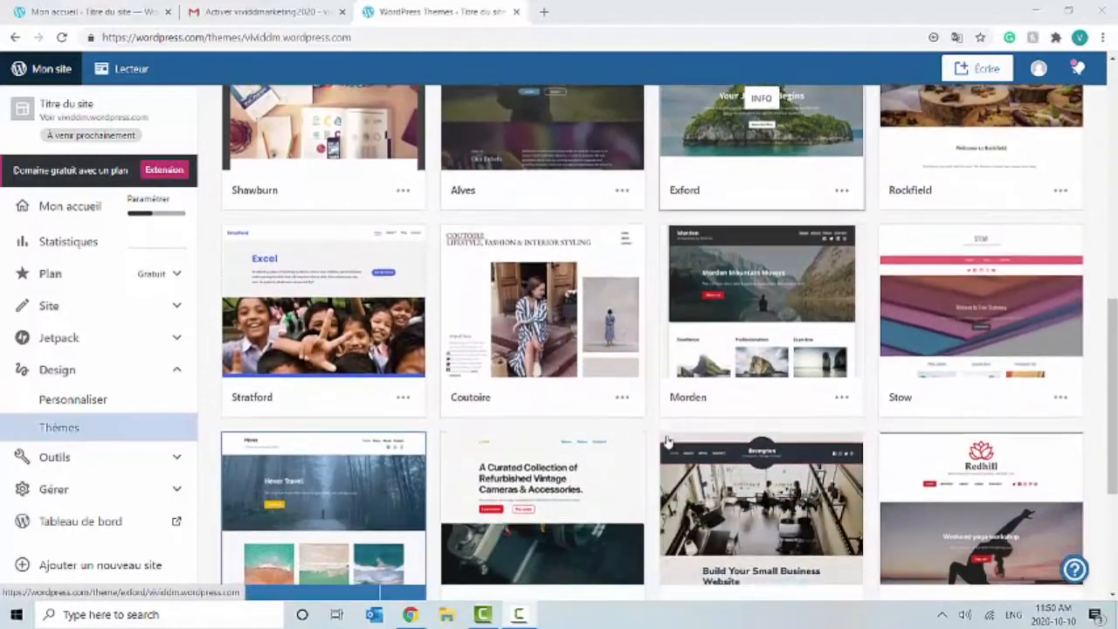
pyautogui.scroll(5, 667, 441)
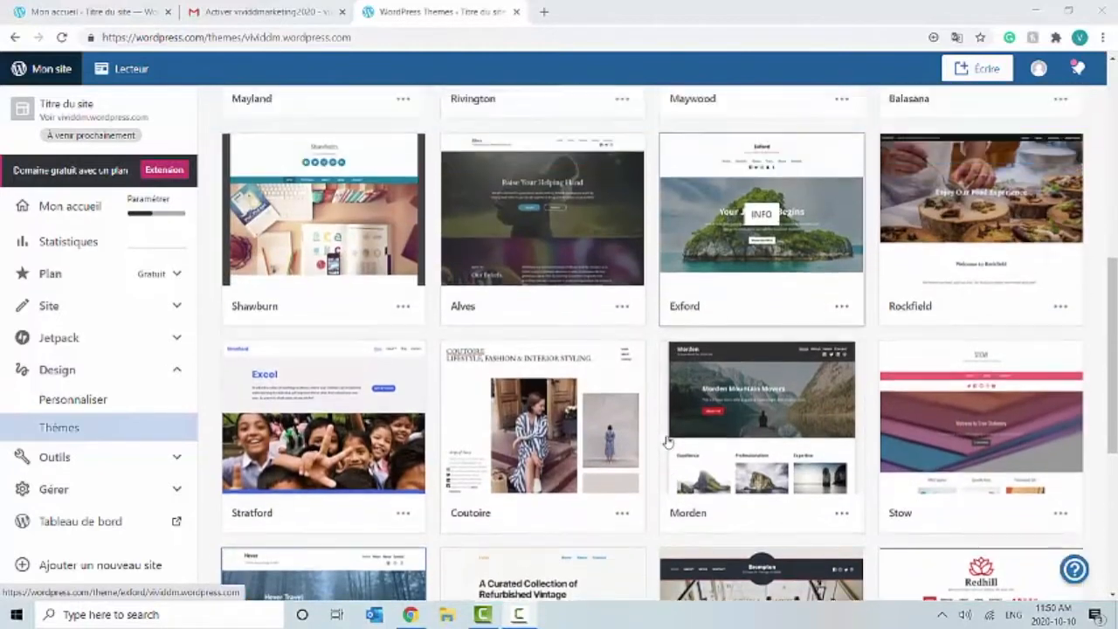
pyautogui.scroll(-3, 668, 441)
pyautogui.scroll(-4, 667, 441)
pyautogui.scroll(1, 664, 450)
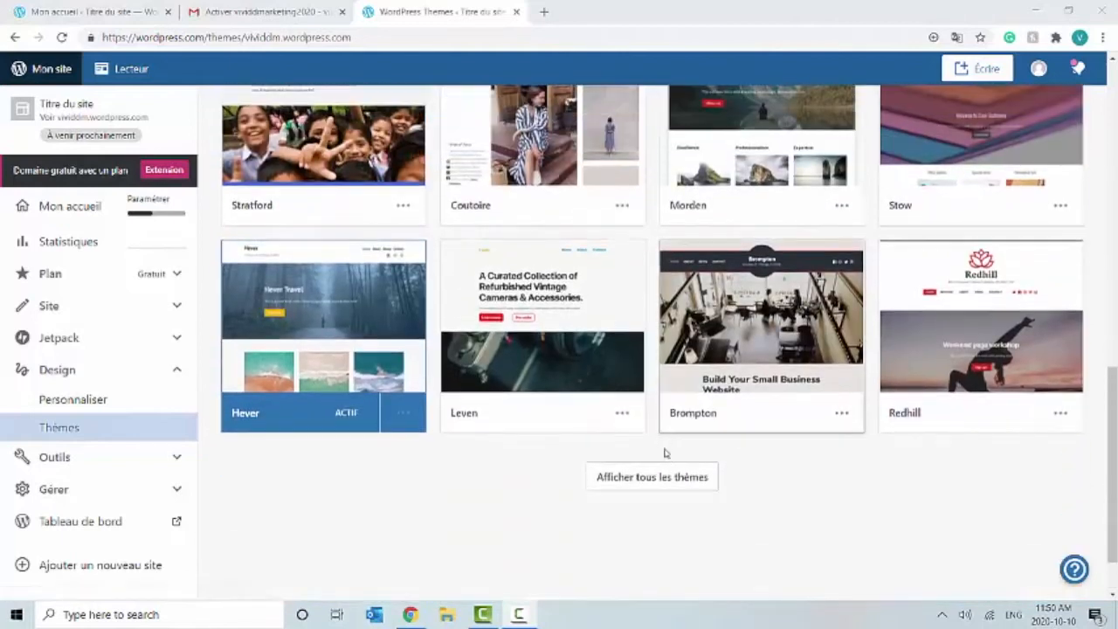
pyautogui.click(666, 472)
# Step: Scroll through the advanced themes and open the Dara theme's details page
pyautogui.scroll(-5, 667, 473)
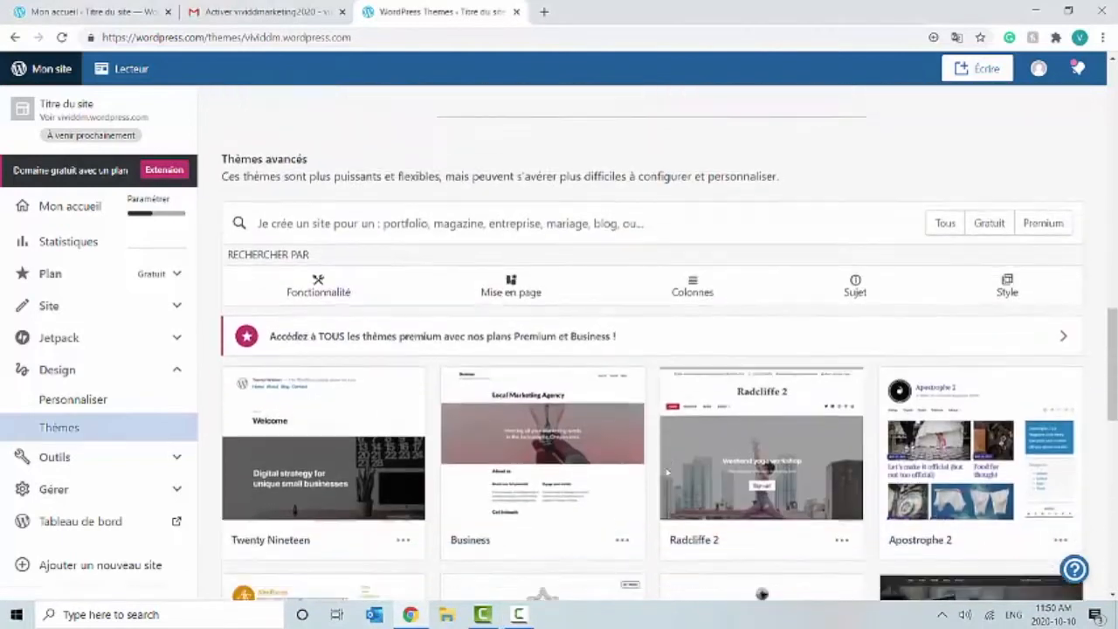
pyautogui.scroll(-4, 666, 472)
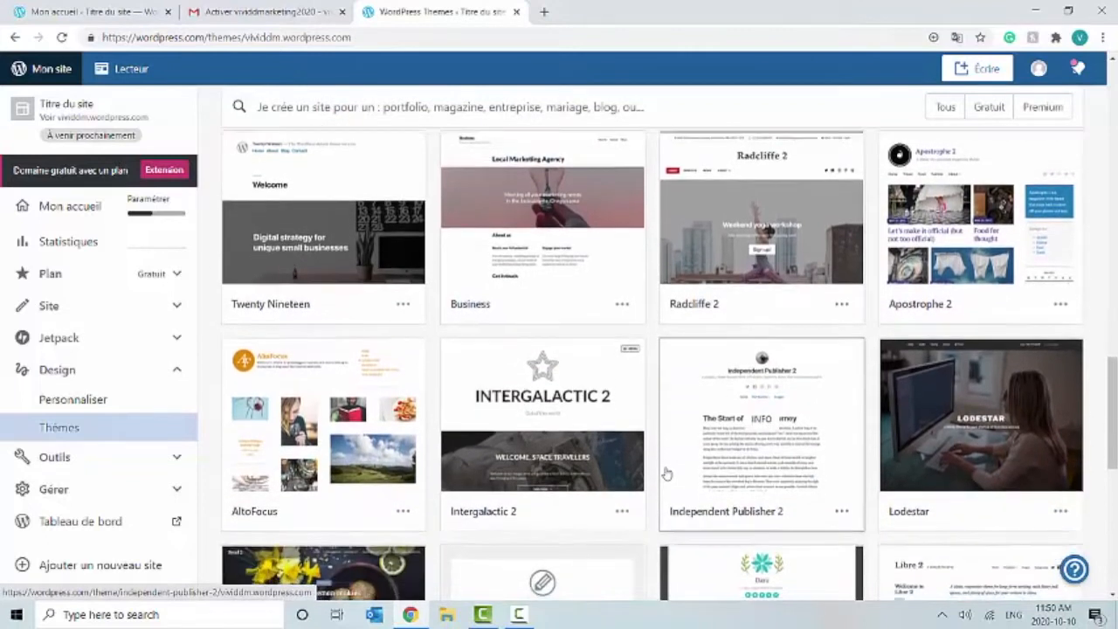
pyautogui.scroll(-1, 666, 473)
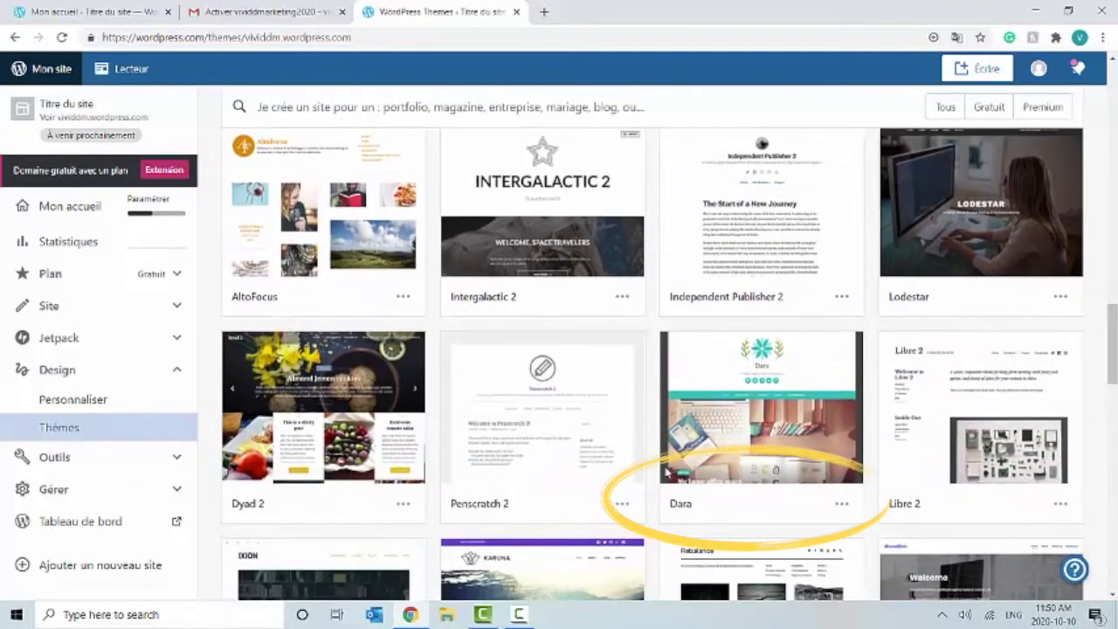
pyautogui.scroll(-1, 716, 411)
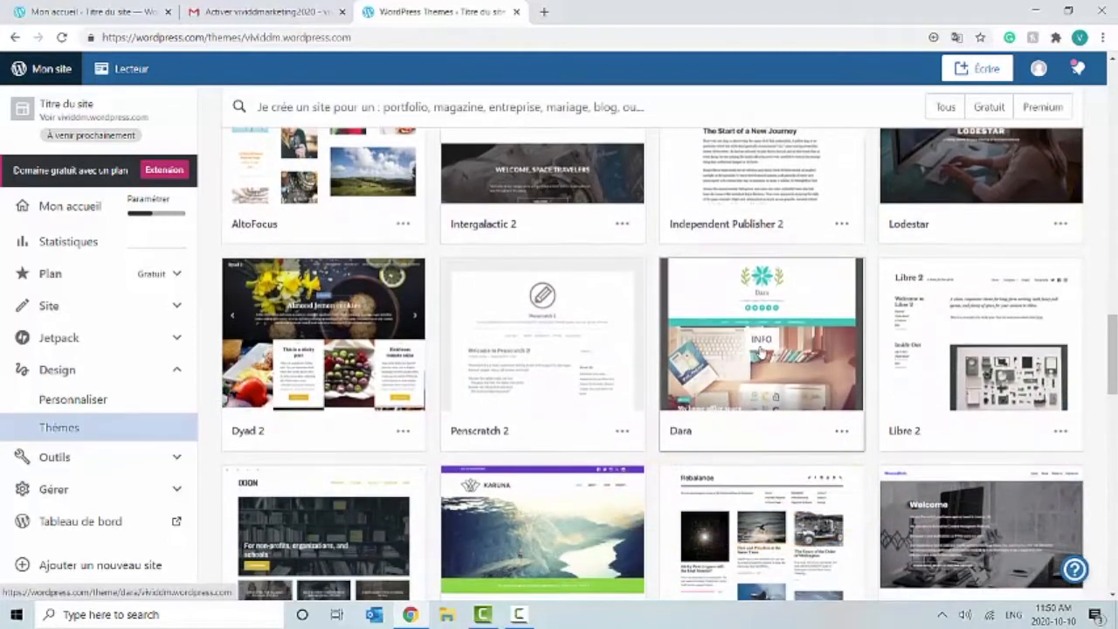
pyautogui.click(748, 373)
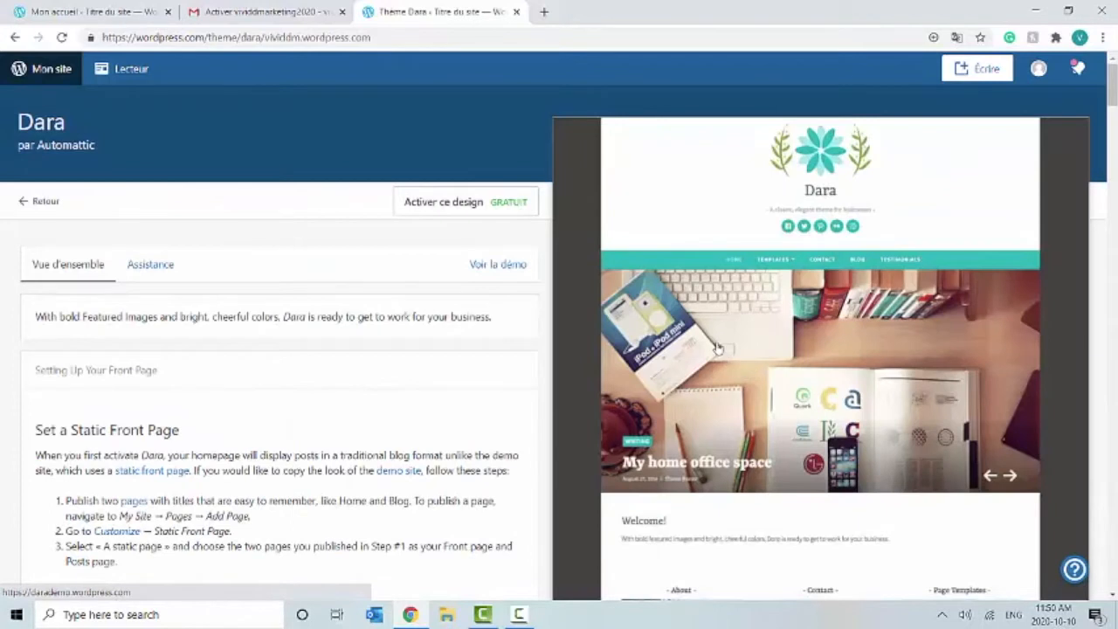
# Step: Activate the Dara theme, open the customizer for the site, and dismiss its intro tip
pyautogui.click(476, 209)
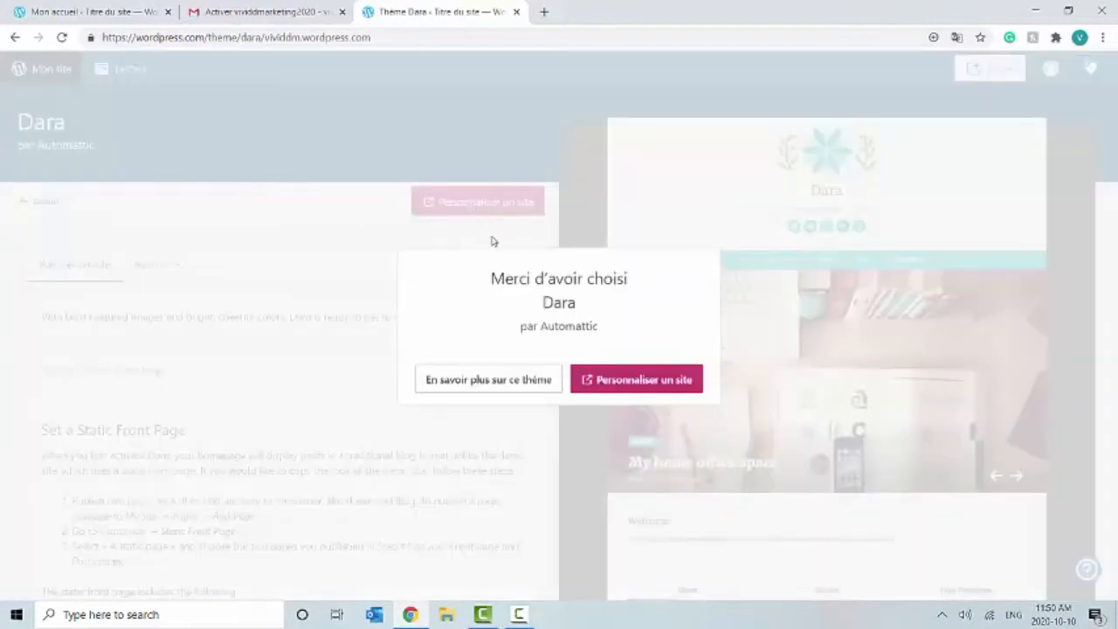
pyautogui.click(617, 381)
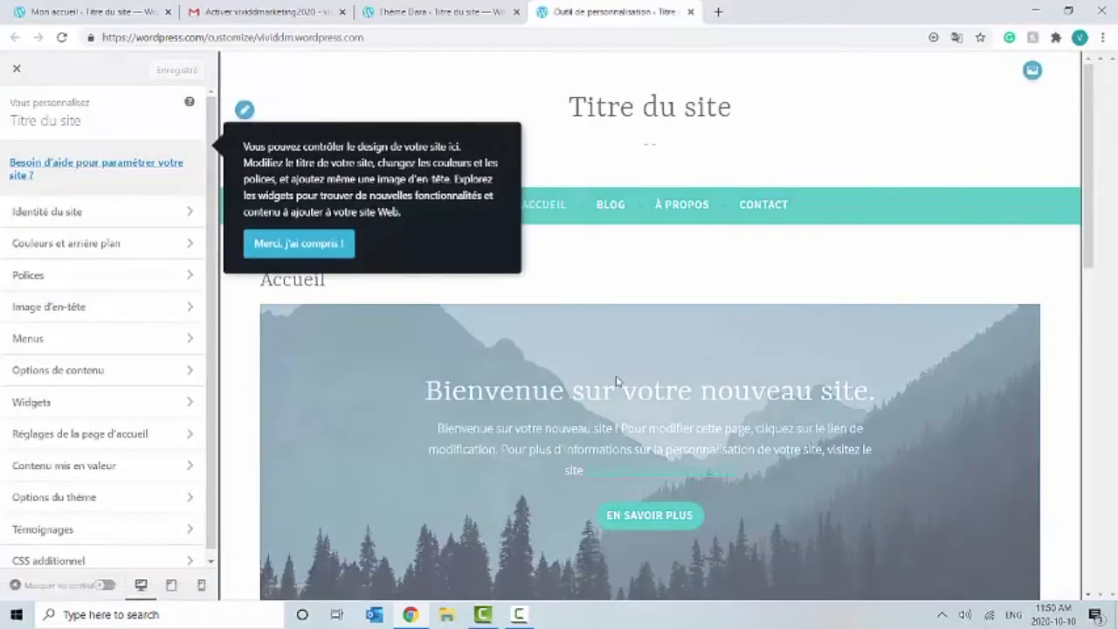
pyautogui.click(331, 247)
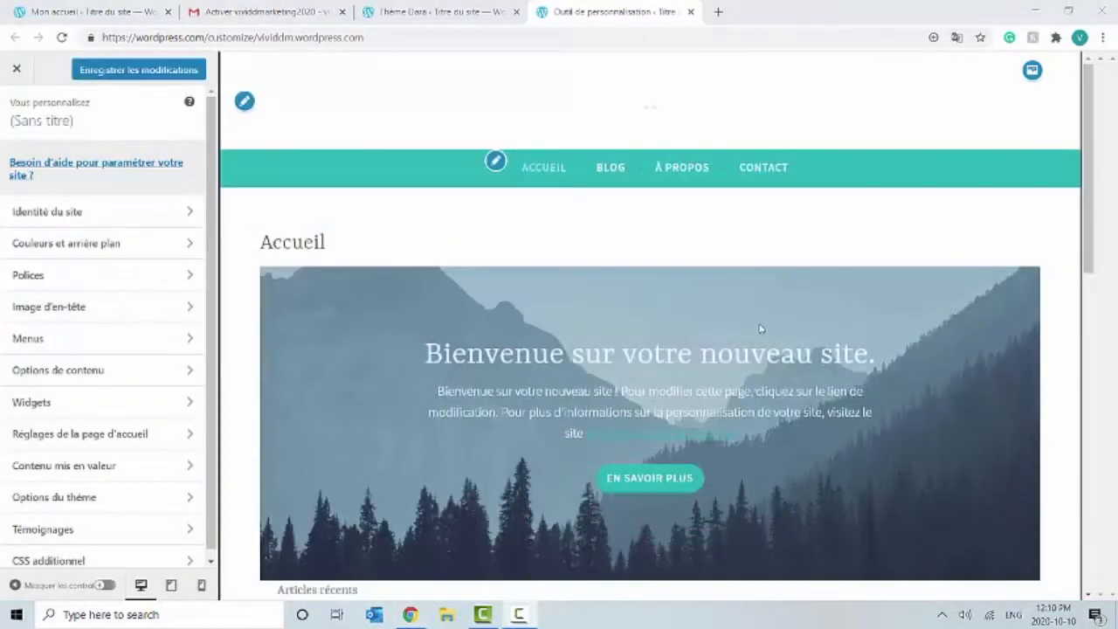
# Step: Set the site title to 'Vividd Marketing' and the tagline to 'Mettre en vedette votre entreprise'
pyautogui.click(152, 218)
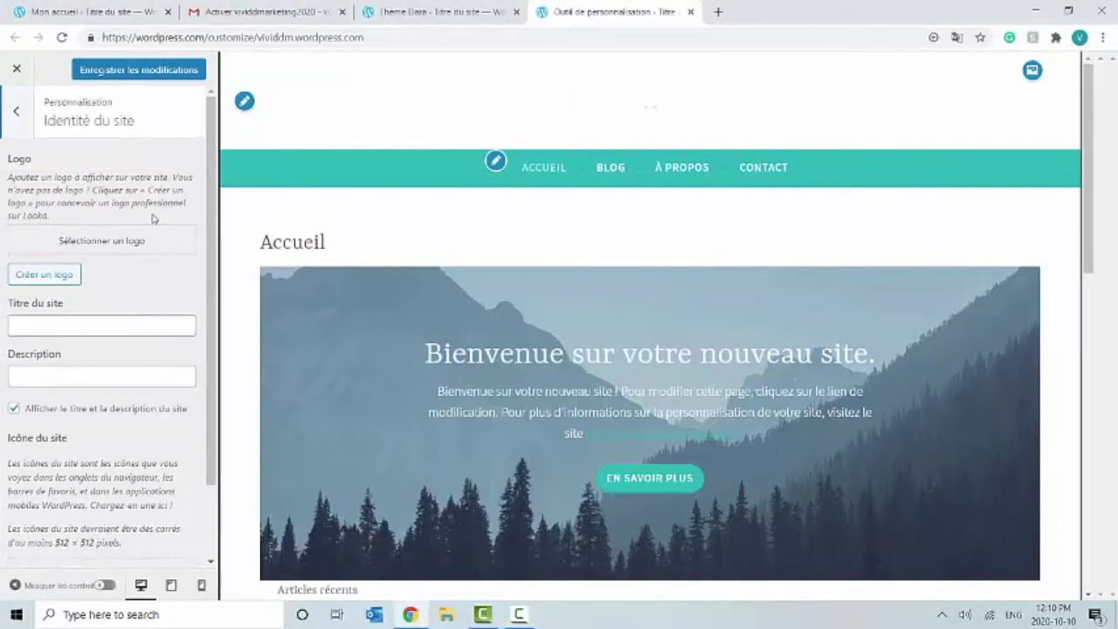
pyautogui.click(98, 323)
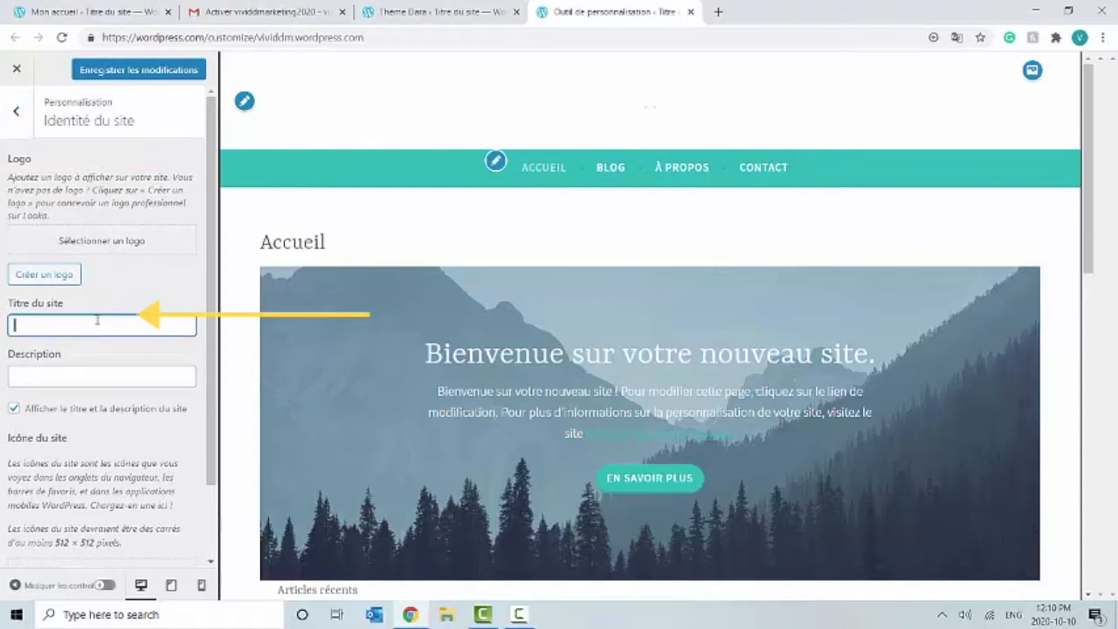
pyautogui.write('V')
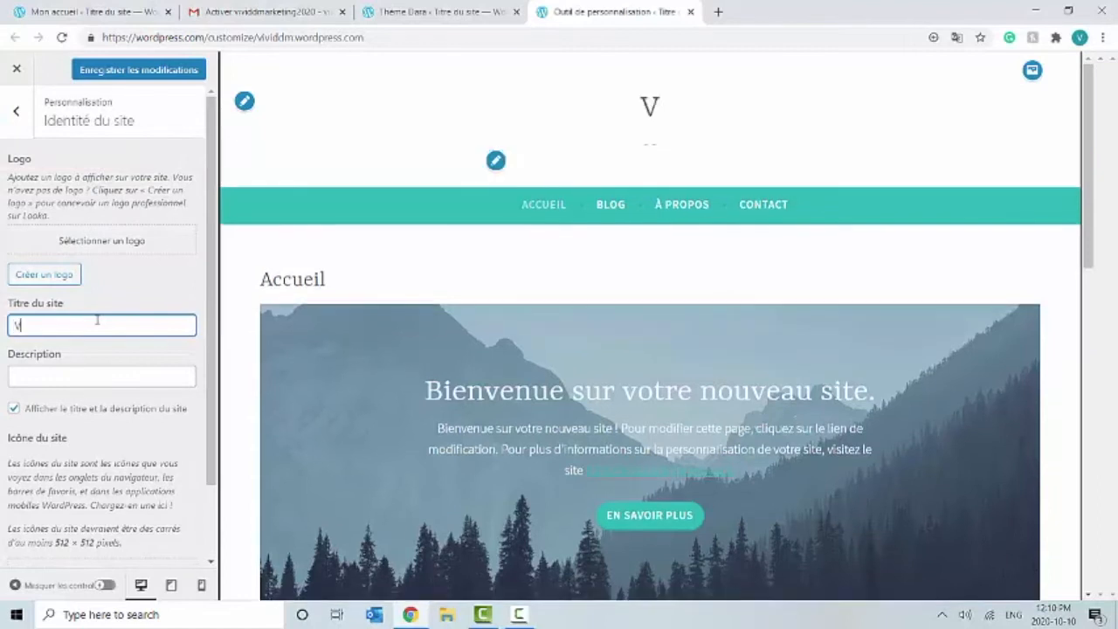
pyautogui.write('ividd')
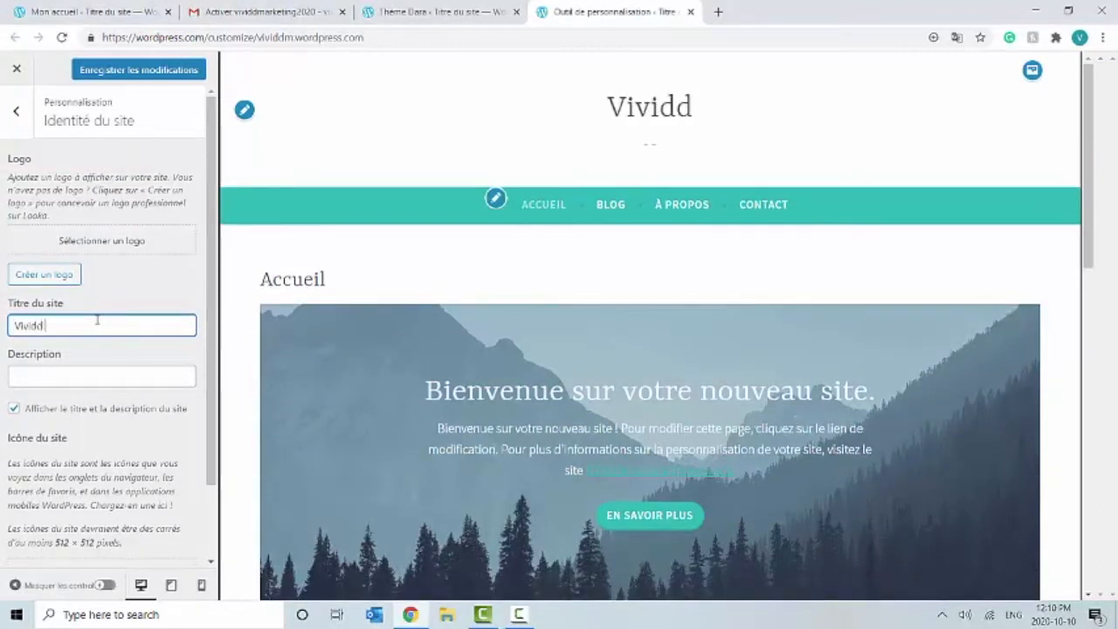
pyautogui.write(' Mark')
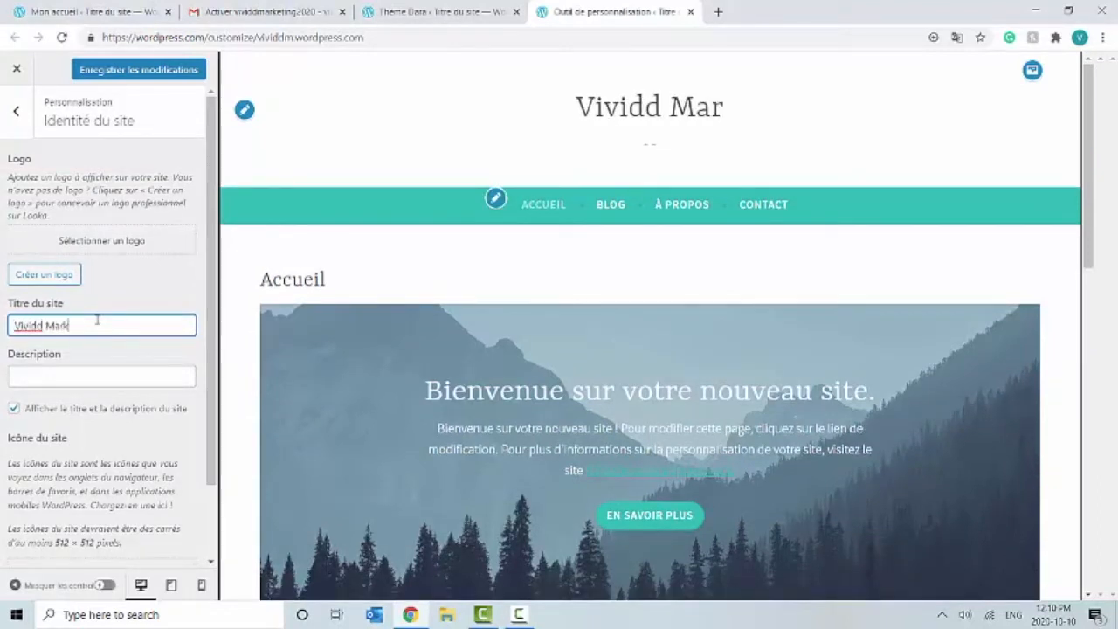
pyautogui.write('eting')
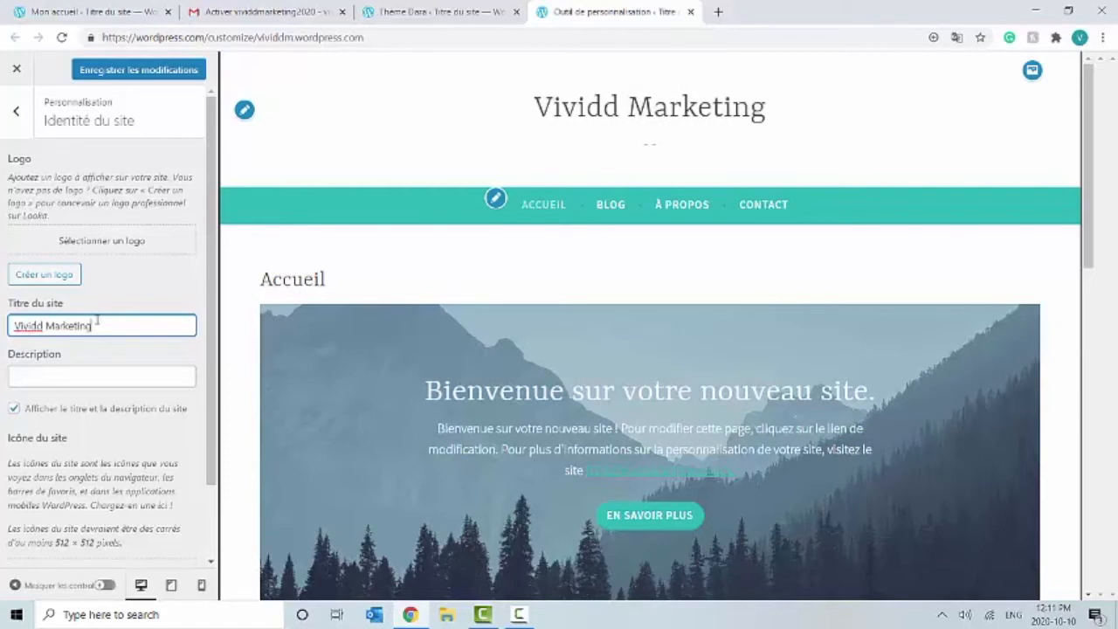
pyautogui.click(101, 370)
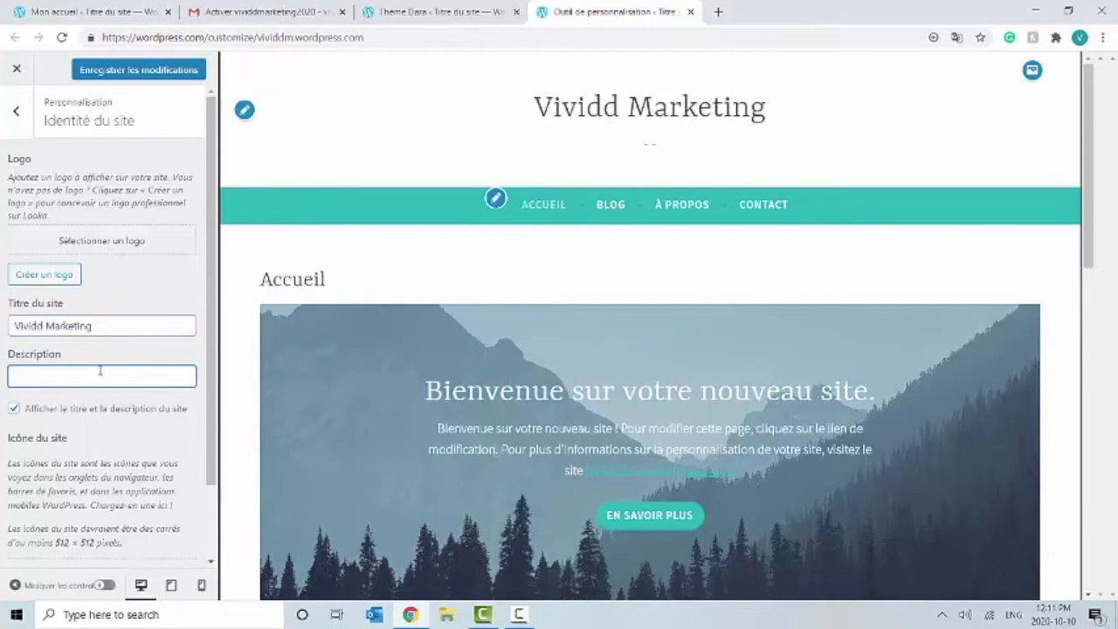
pyautogui.write('Mettre en ve')
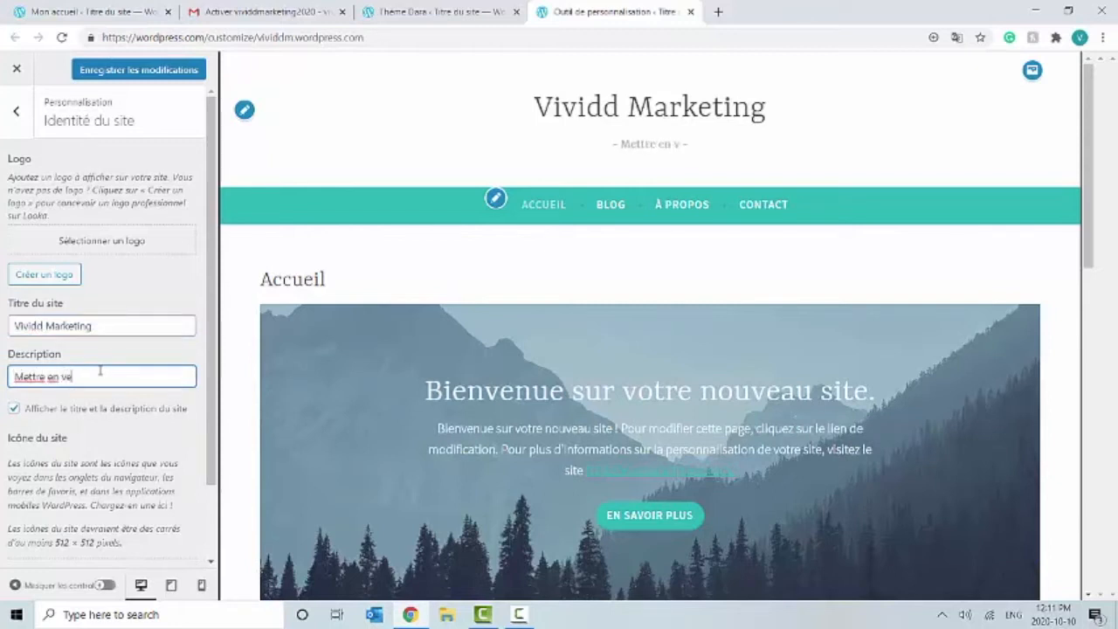
pyautogui.write('dette')
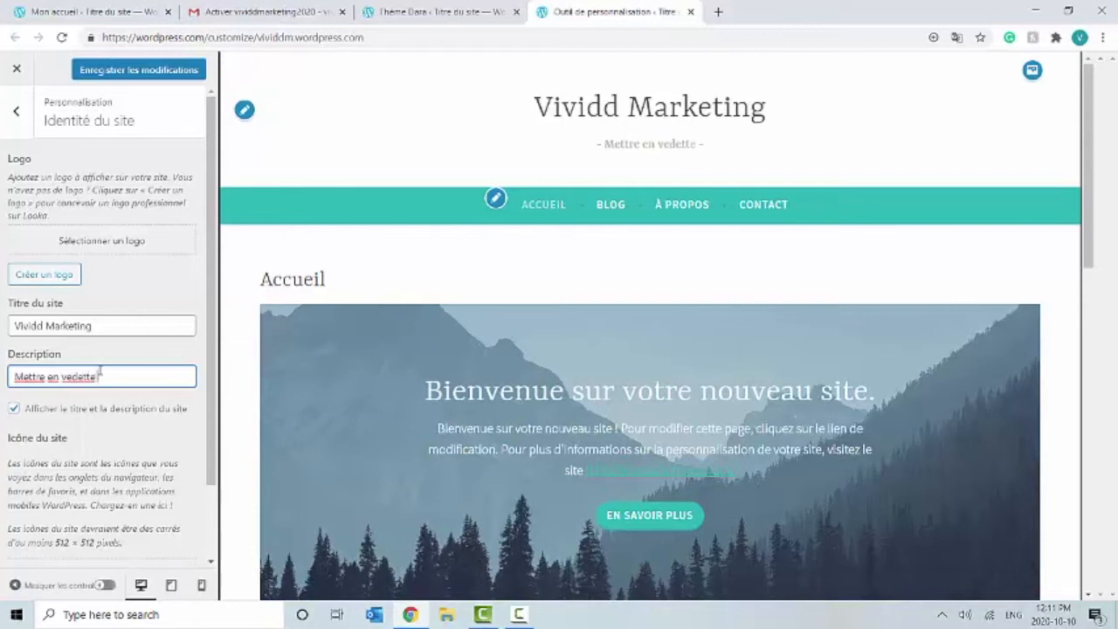
pyautogui.write(' votre entre')
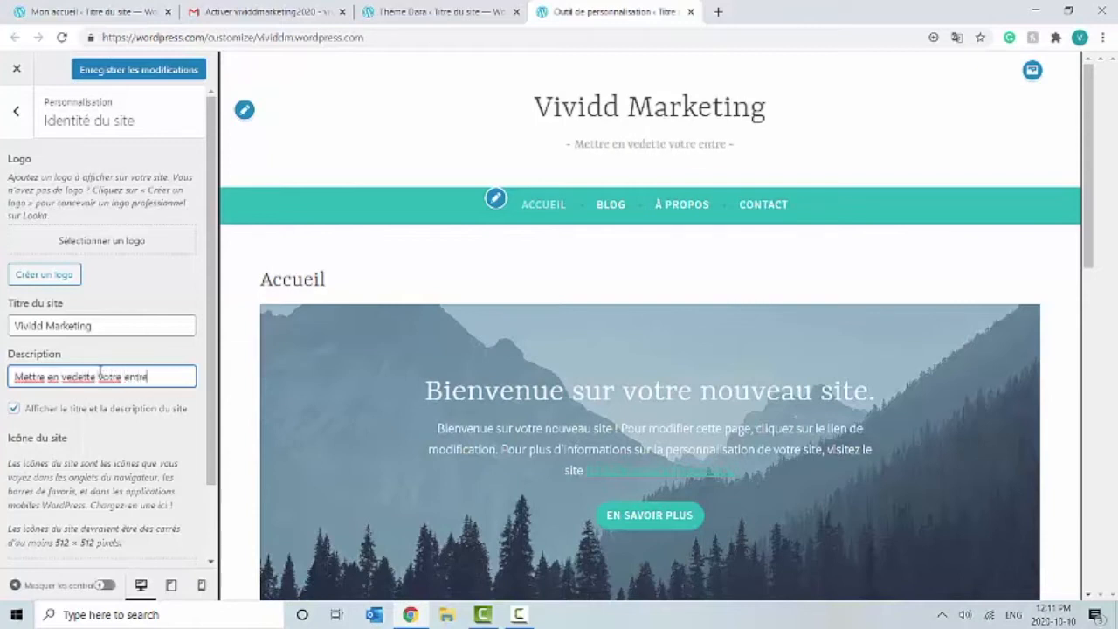
pyautogui.write('prise')
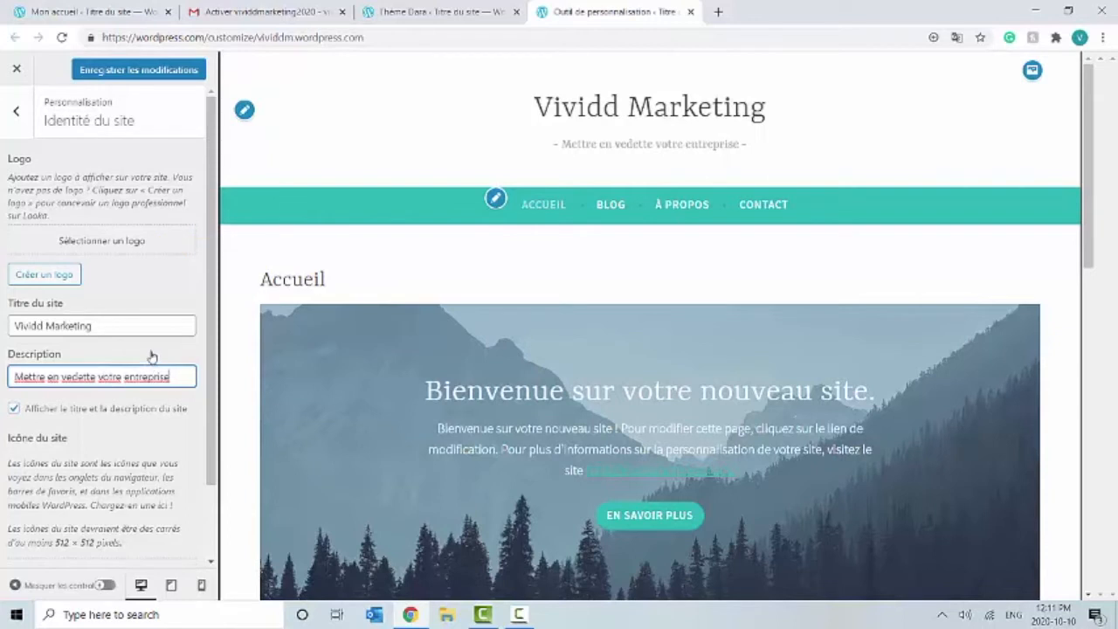
# Step: Make the VIVIDD wordmark the site logo, widening the crop above and below it
pyautogui.click(92, 234)
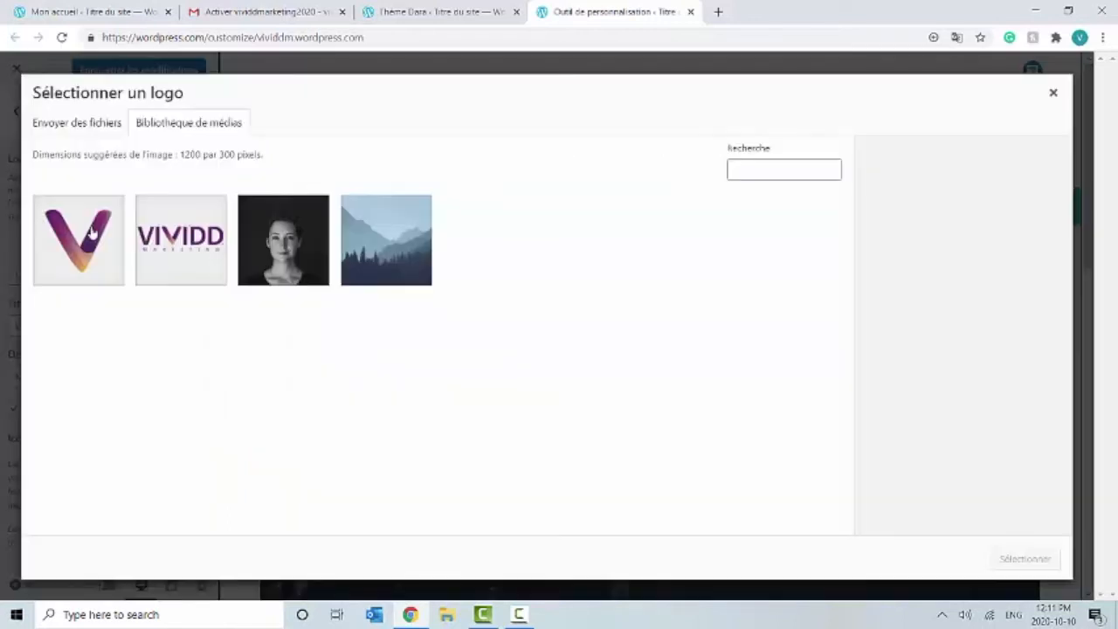
pyautogui.click(188, 220)
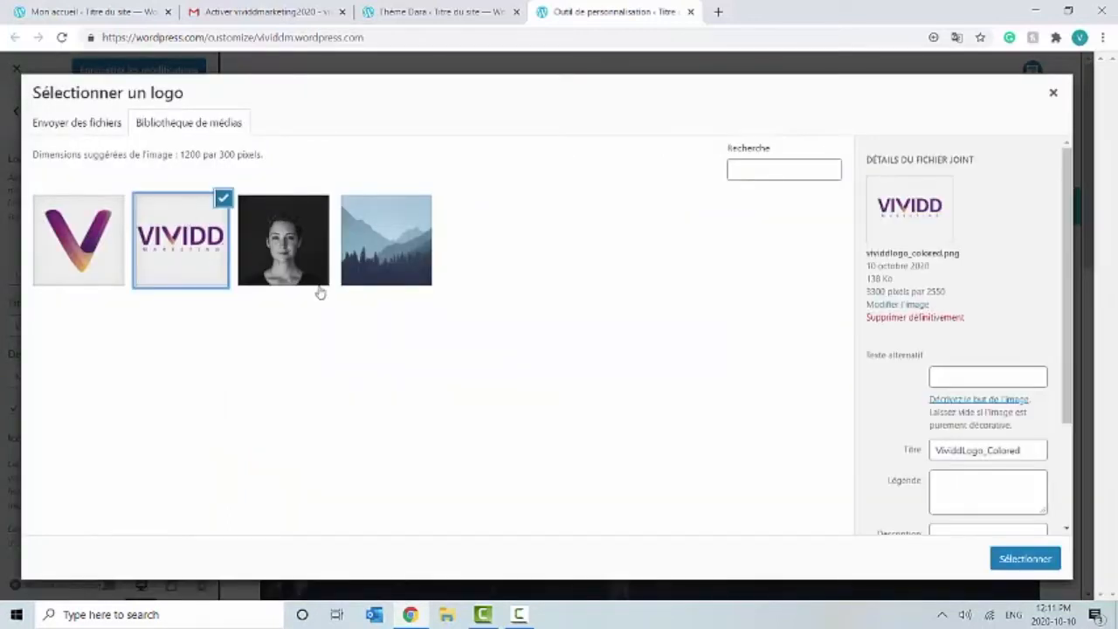
pyautogui.click(1056, 560)
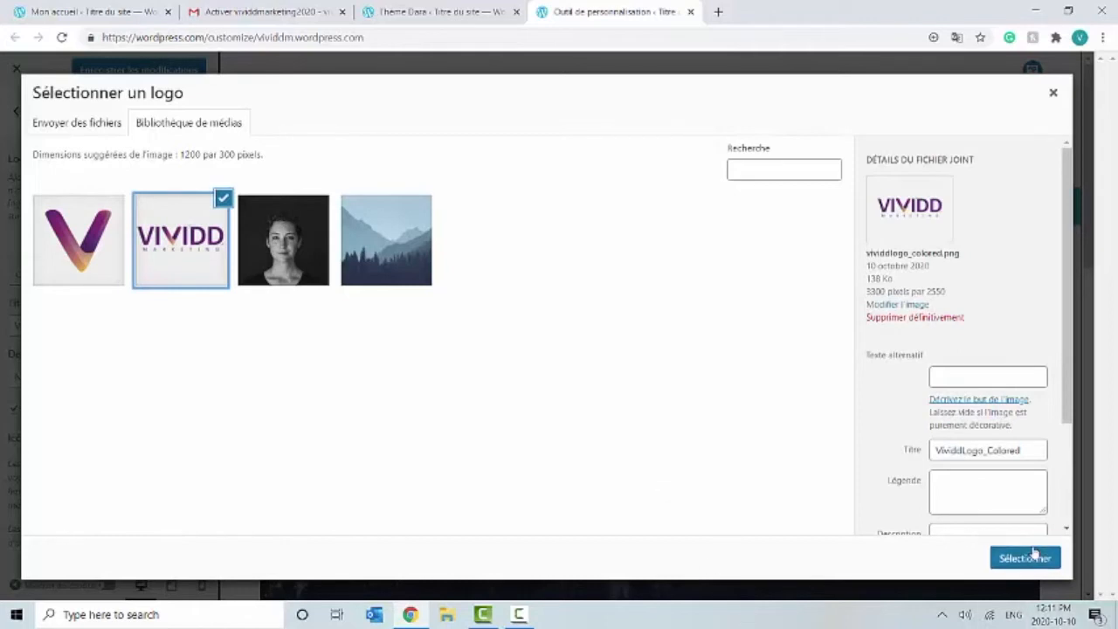
pyautogui.moveTo(547, 255); pyautogui.dragTo(546, 198)
pyautogui.moveTo(547, 388); pyautogui.dragTo(546, 453)
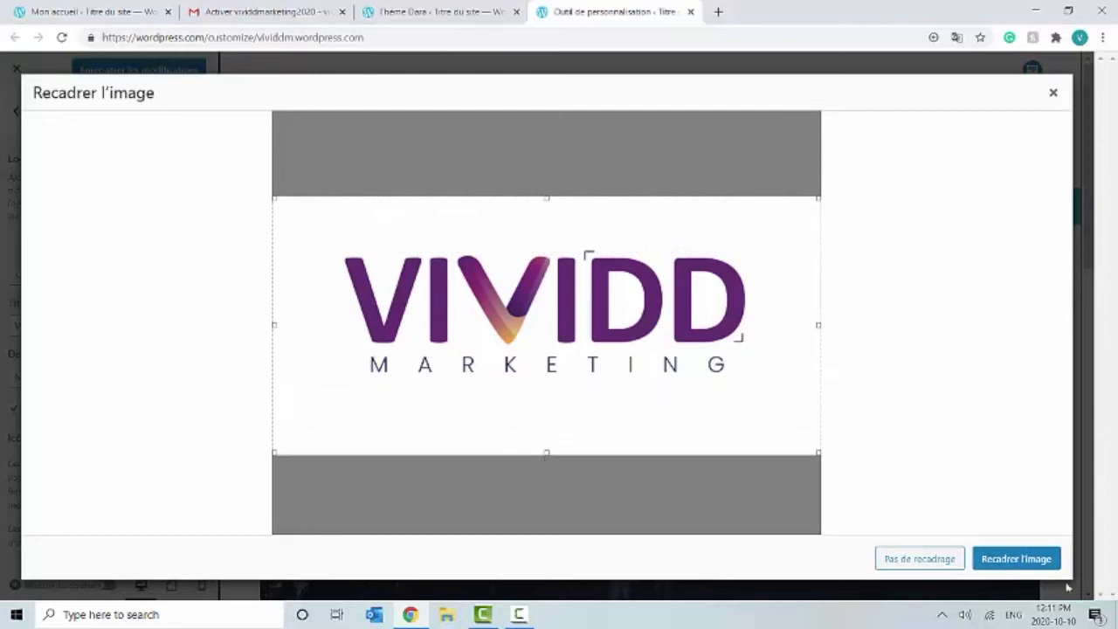
pyautogui.click(1002, 557)
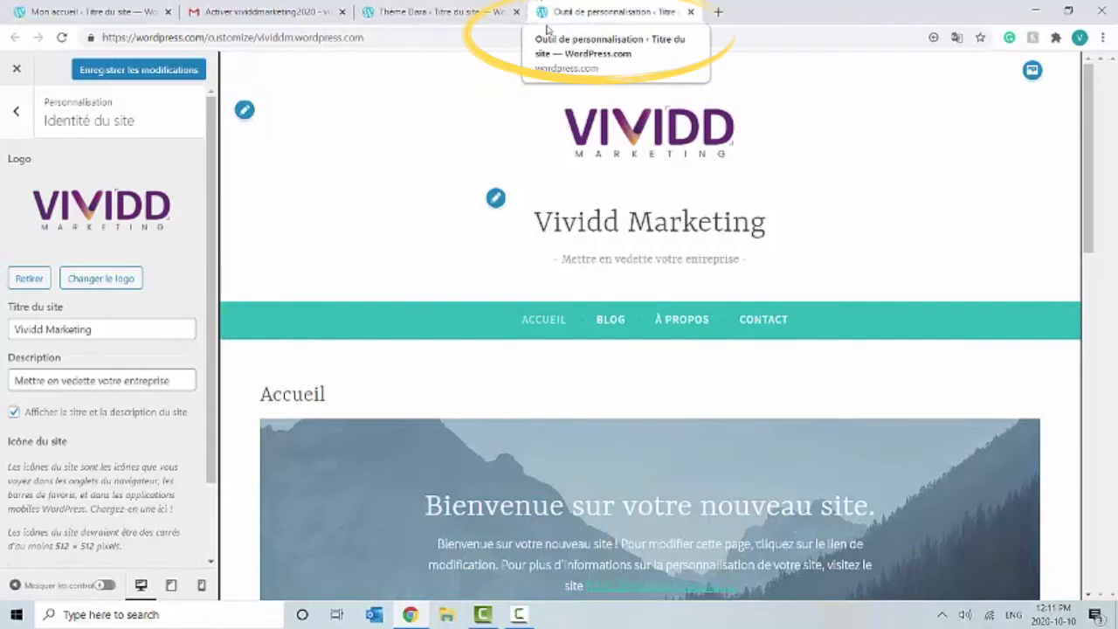
# Step: Choose the purple V logo image as the site icon and apply its crop
pyautogui.scroll(-1, 206, 270)
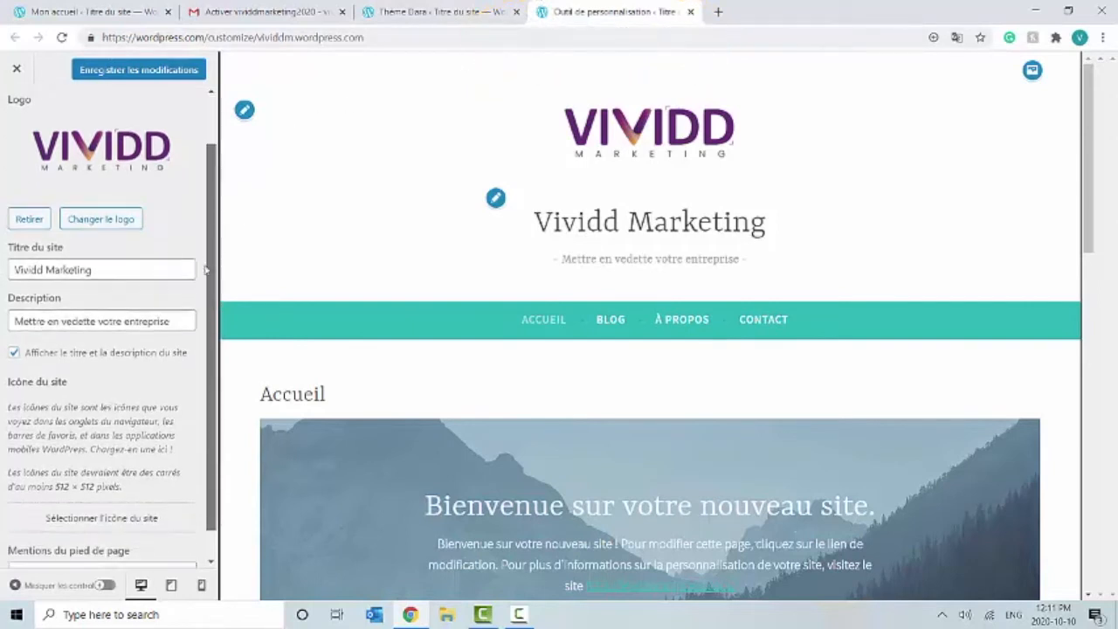
pyautogui.scroll(-1, 206, 270)
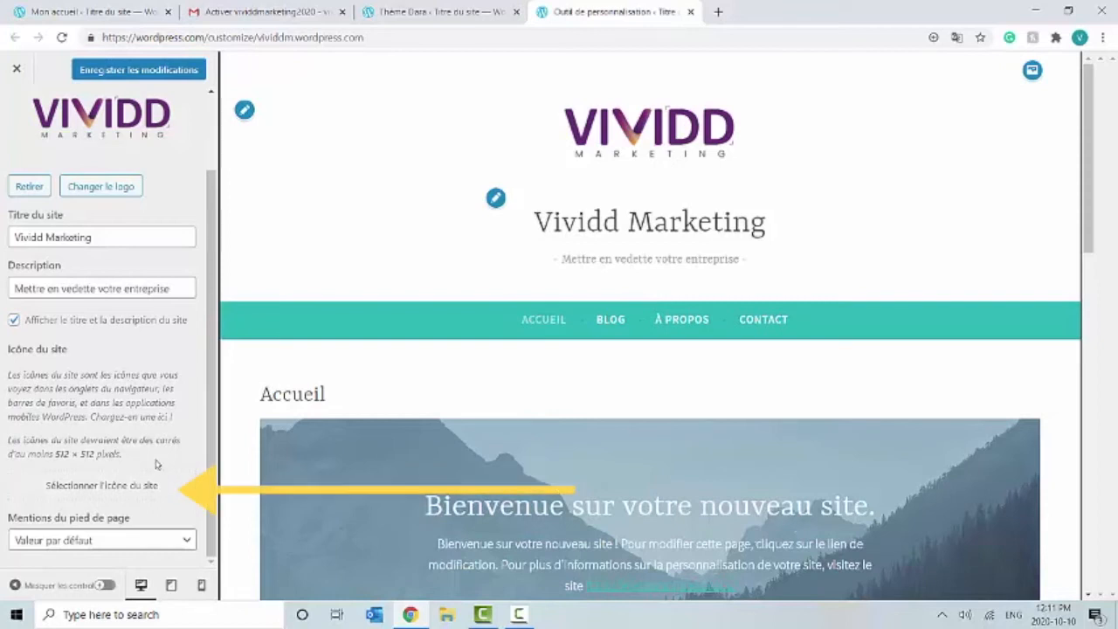
pyautogui.click(170, 487)
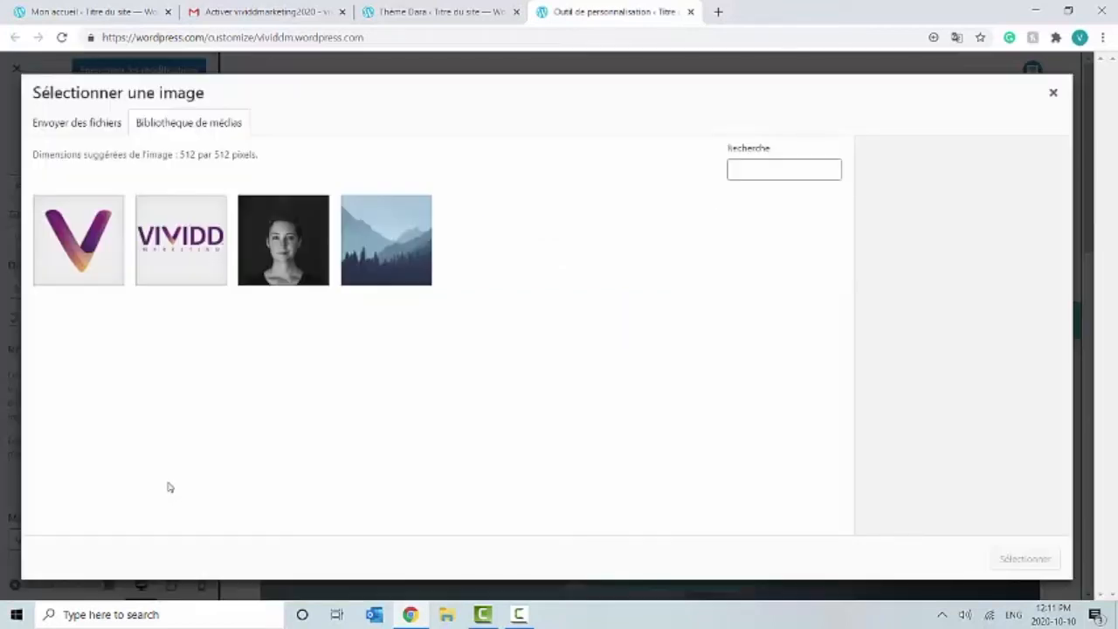
pyautogui.click(83, 260)
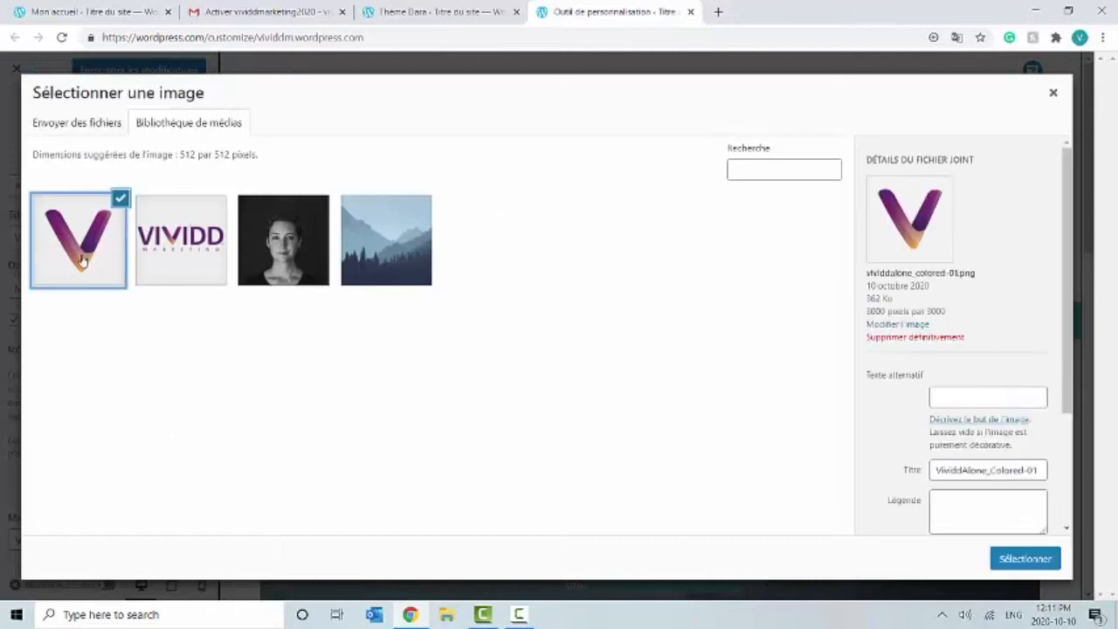
pyautogui.click(1019, 563)
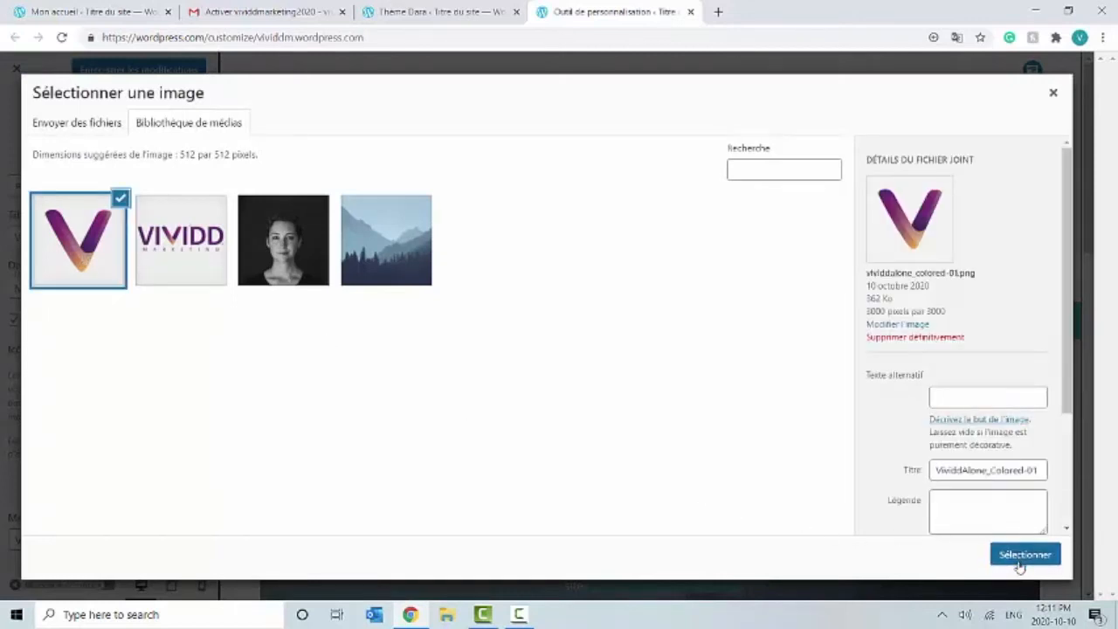
pyautogui.click(989, 560)
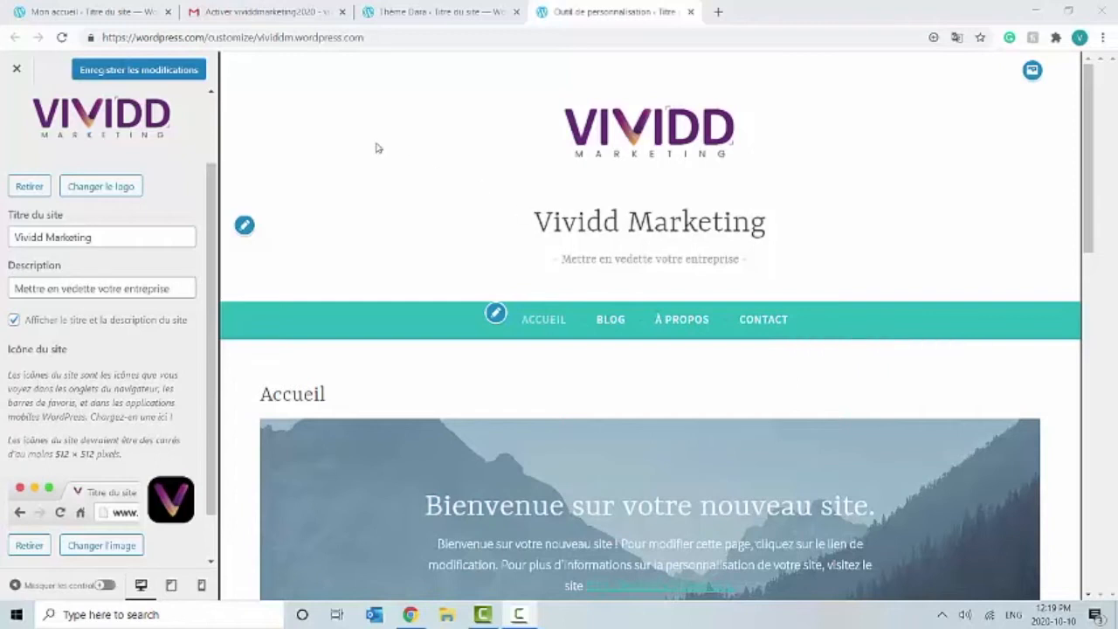
# Step: Save the customizer changes and load the live vividdm.wordpress.com site in a new tab
pyautogui.click(163, 71)
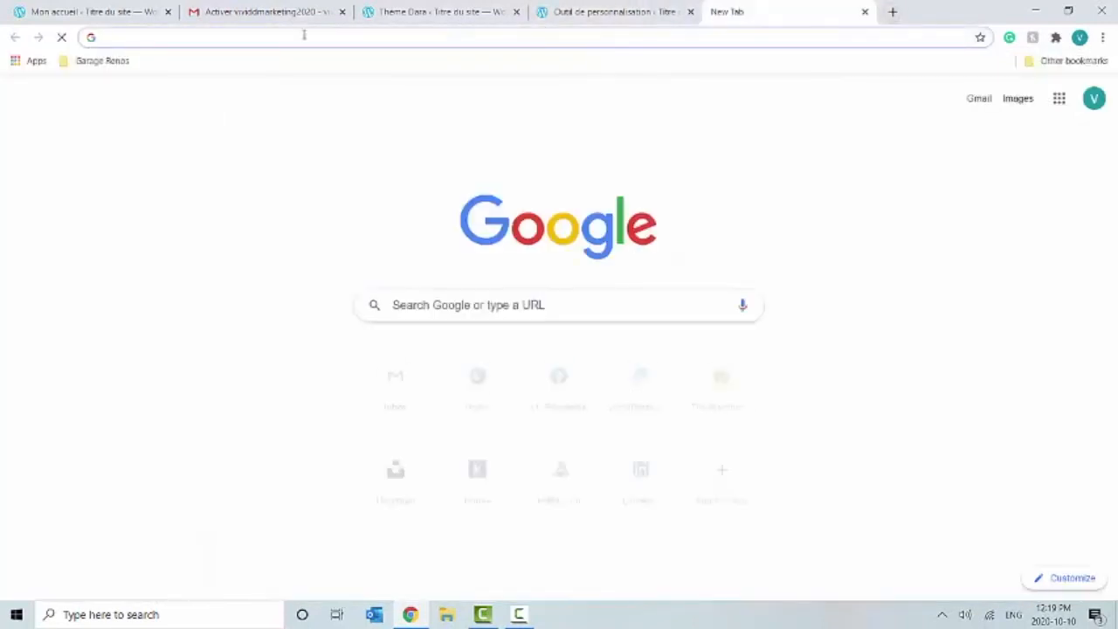
pyautogui.click(644, 12)
pyautogui.moveTo(373, 38); pyautogui.dragTo(259, 33)
pyautogui.hotkey('ctrl', 'c')
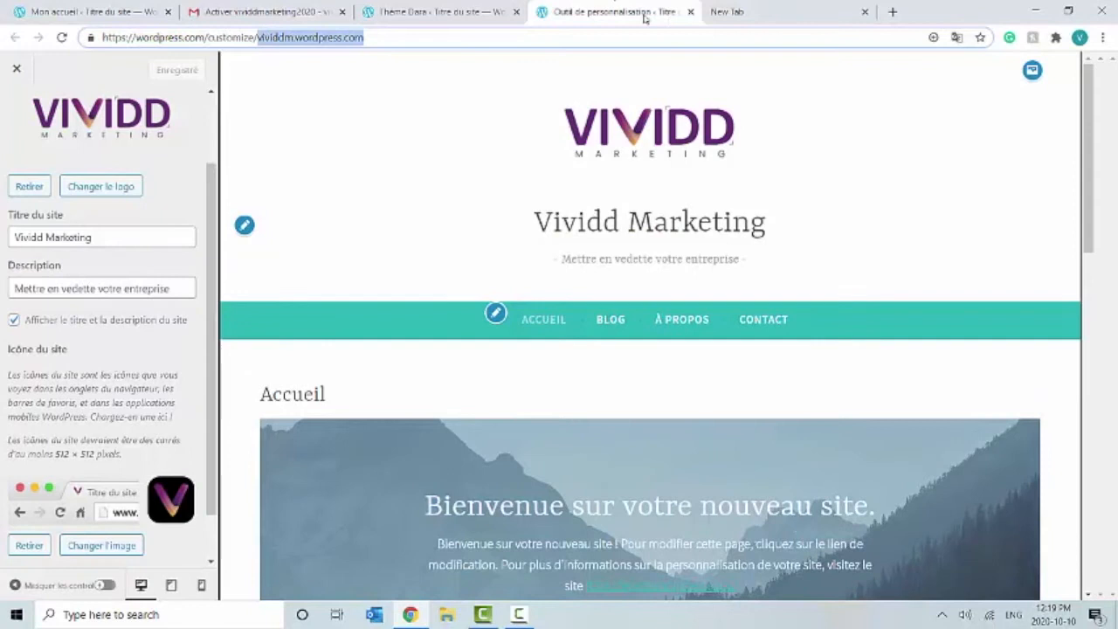
pyautogui.click(725, 13)
pyautogui.hotkey('ctrl', 'v')
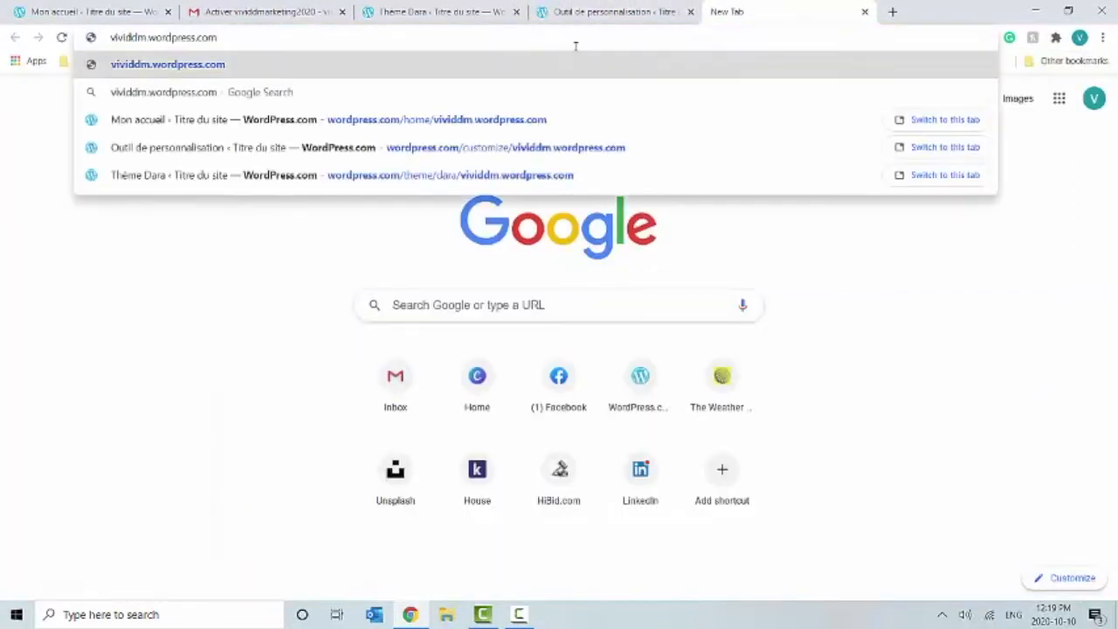
pyautogui.press('Return')
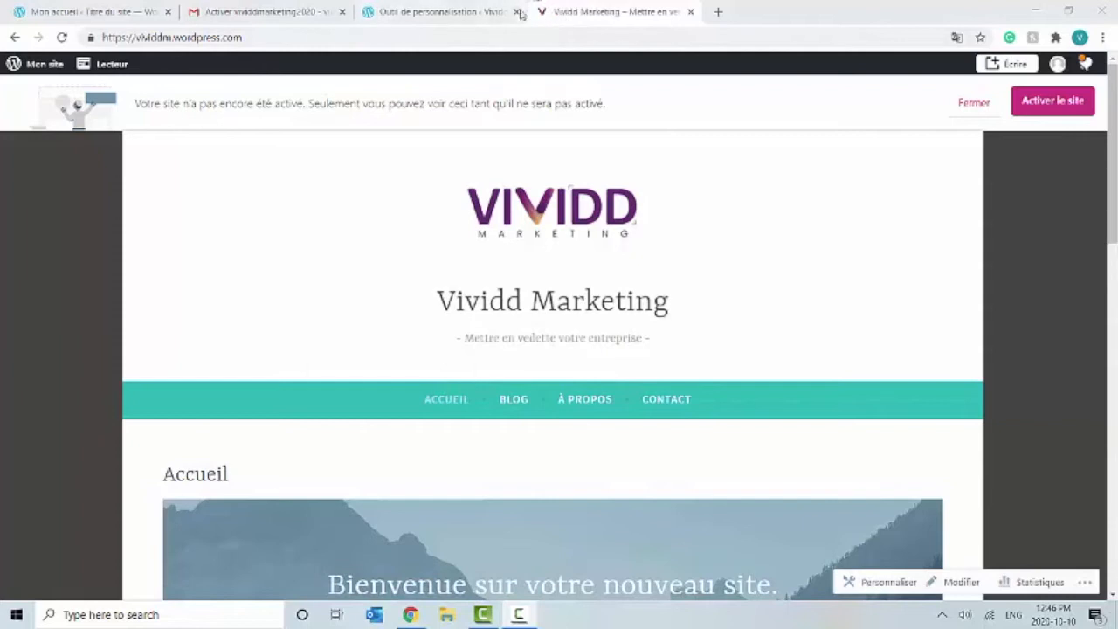
pyautogui.click(416, 12)
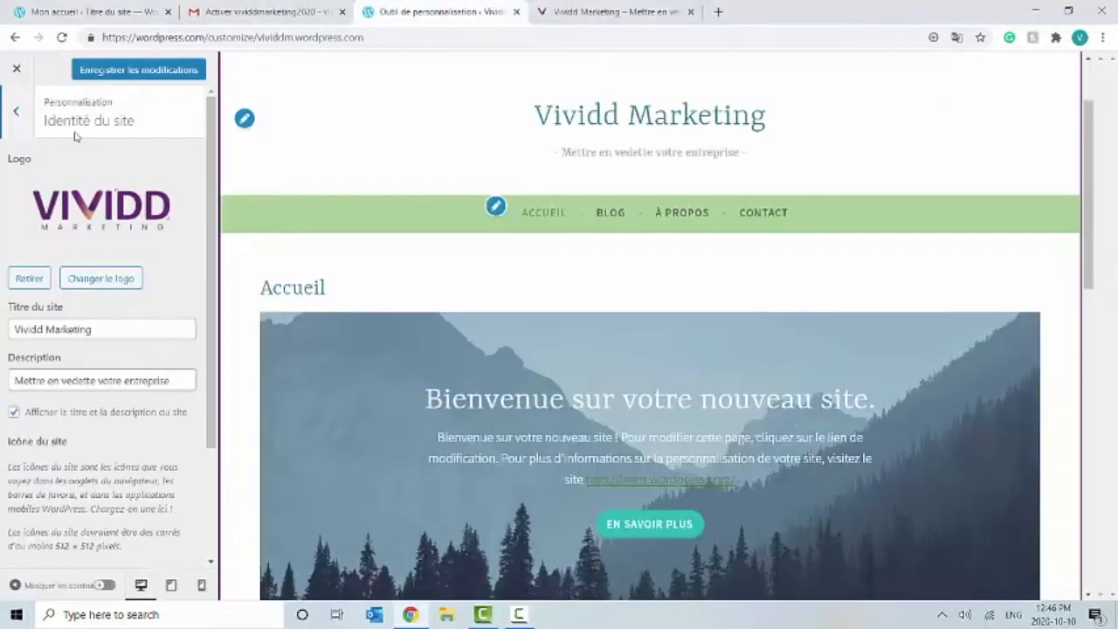
# Step: In Colours & Background, set a custom colour to hex 642770
pyautogui.click(17, 125)
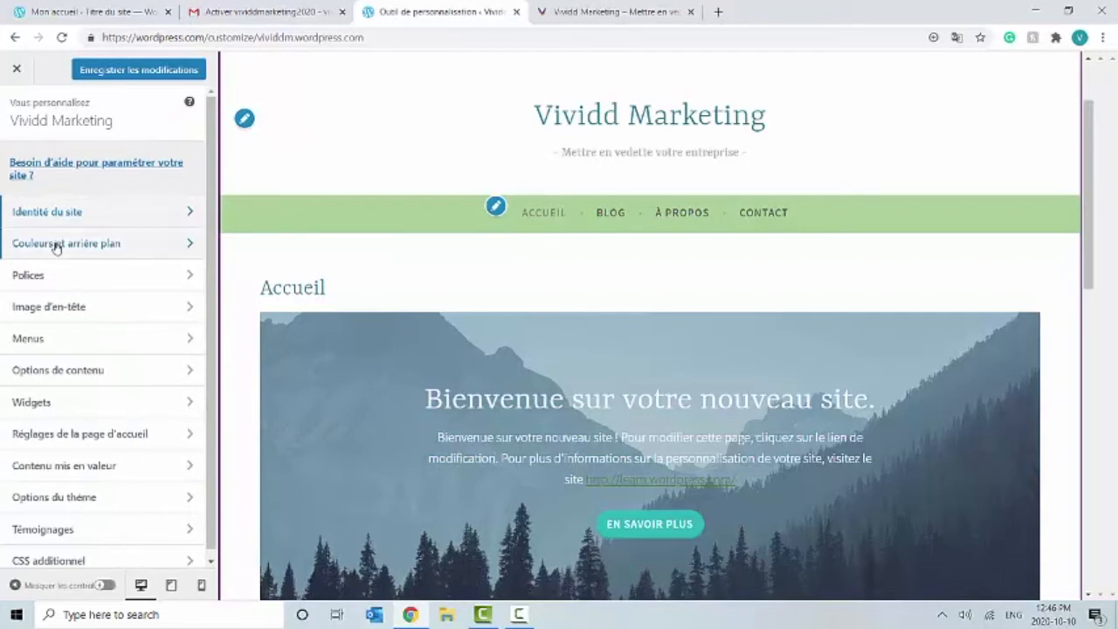
pyautogui.click(57, 246)
pyautogui.moveTo(214, 260); pyautogui.dragTo(214, 380)
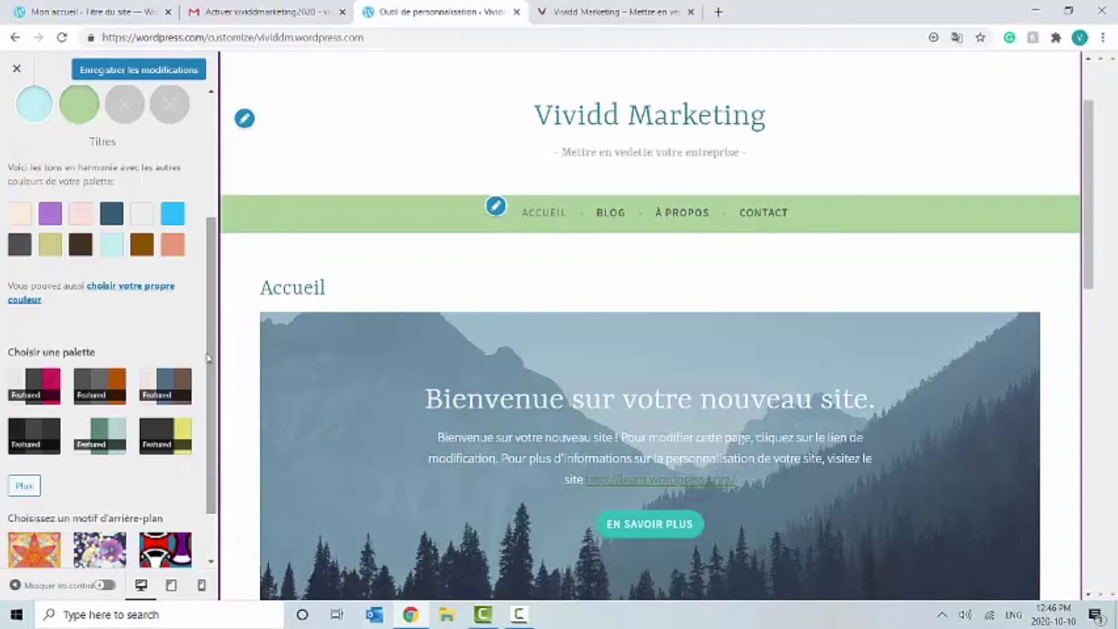
pyautogui.moveTo(209, 351); pyautogui.dragTo(211, 418)
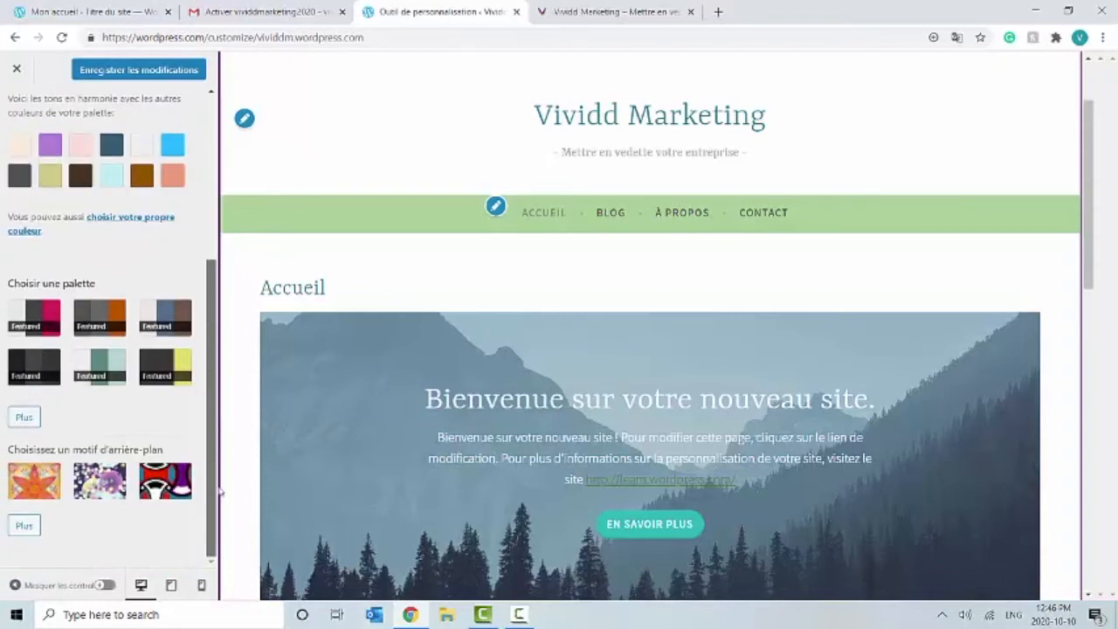
pyautogui.moveTo(210, 319); pyautogui.dragTo(234, 200)
pyautogui.click(137, 412)
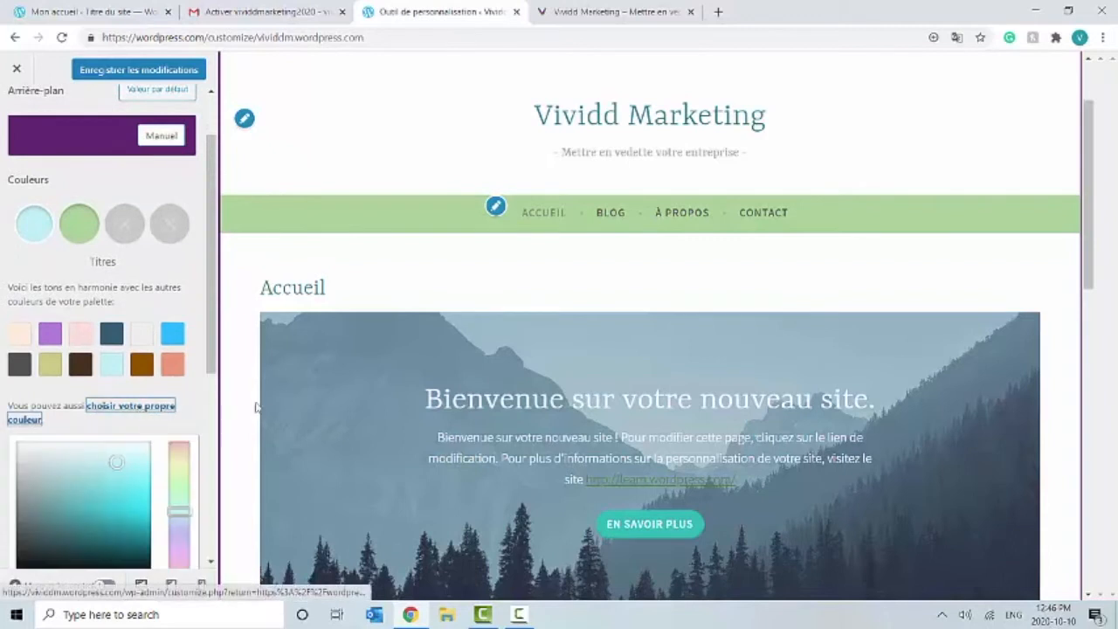
pyautogui.moveTo(204, 315); pyautogui.dragTo(233, 429)
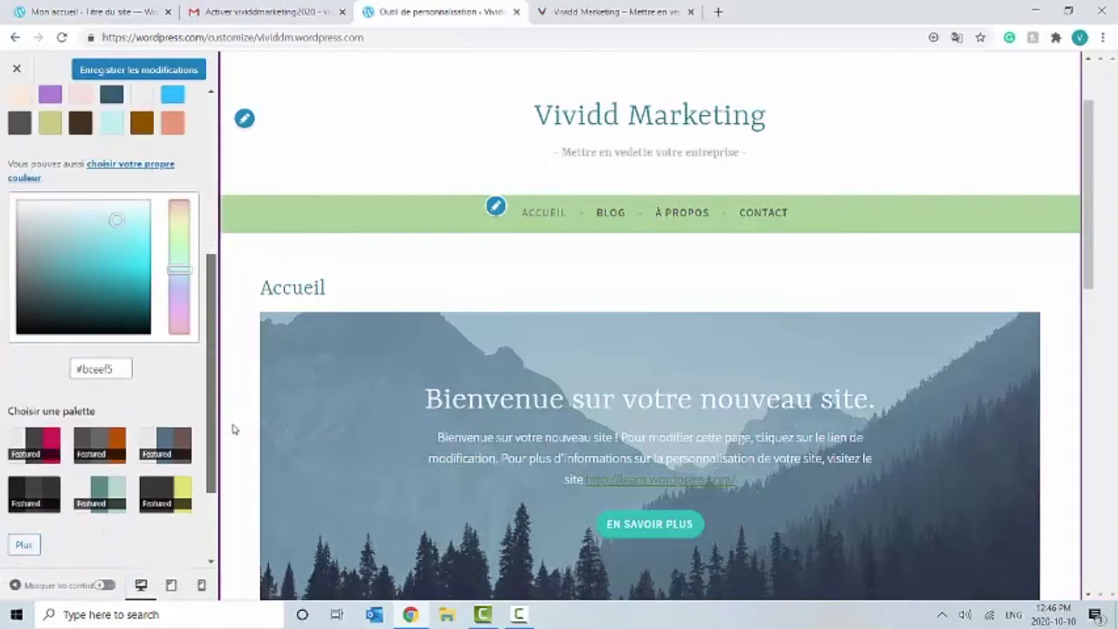
pyautogui.moveTo(118, 363); pyautogui.dragTo(80, 365)
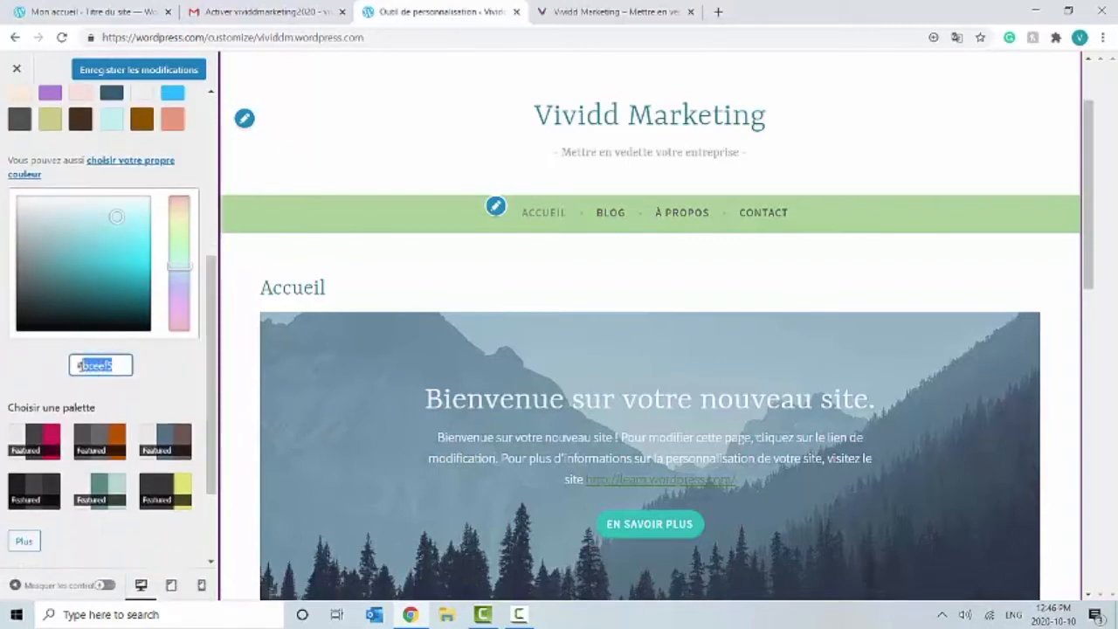
pyautogui.write('642770')
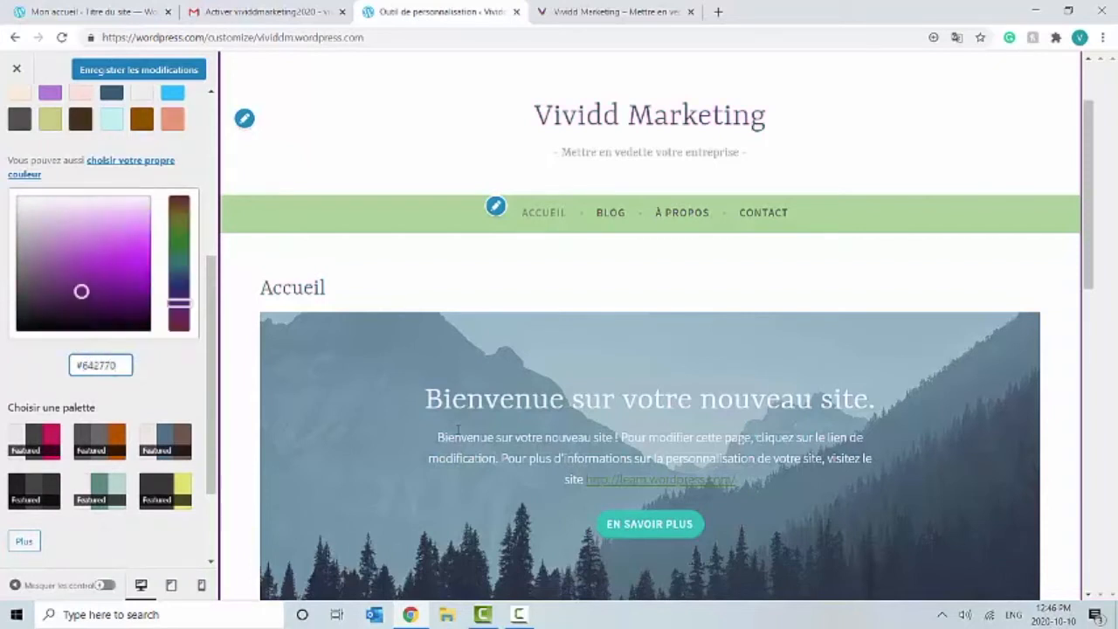
pyautogui.moveTo(213, 378); pyautogui.dragTo(215, 265)
# Step: Set the links colour to #EEA731
pyautogui.click(83, 220)
pyautogui.scroll(-4, 174, 350)
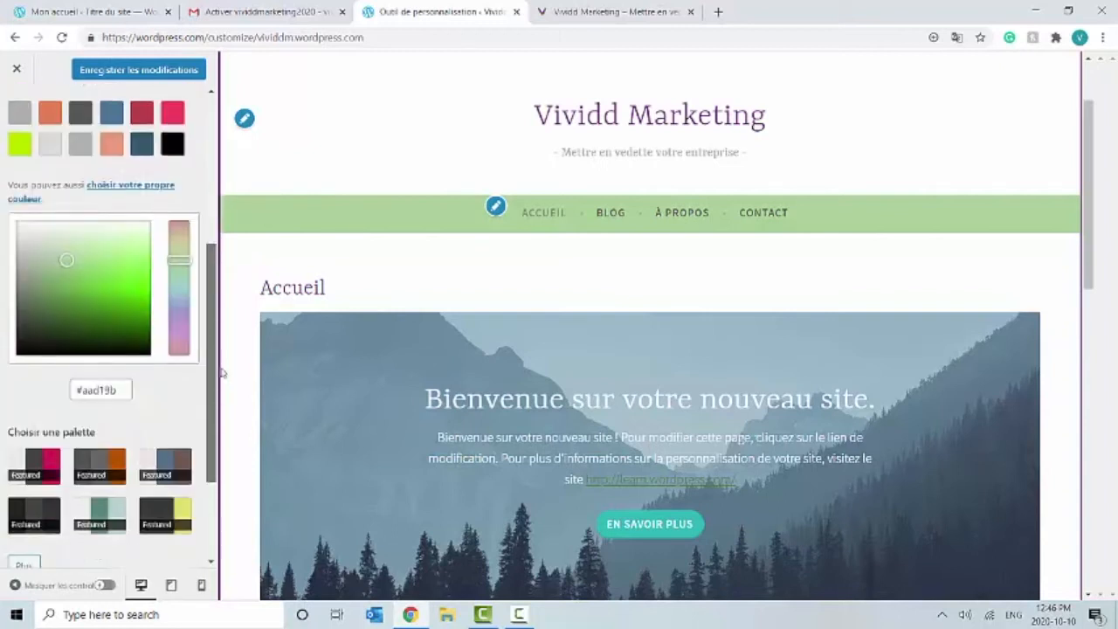
pyautogui.moveTo(117, 245); pyautogui.dragTo(93, 242)
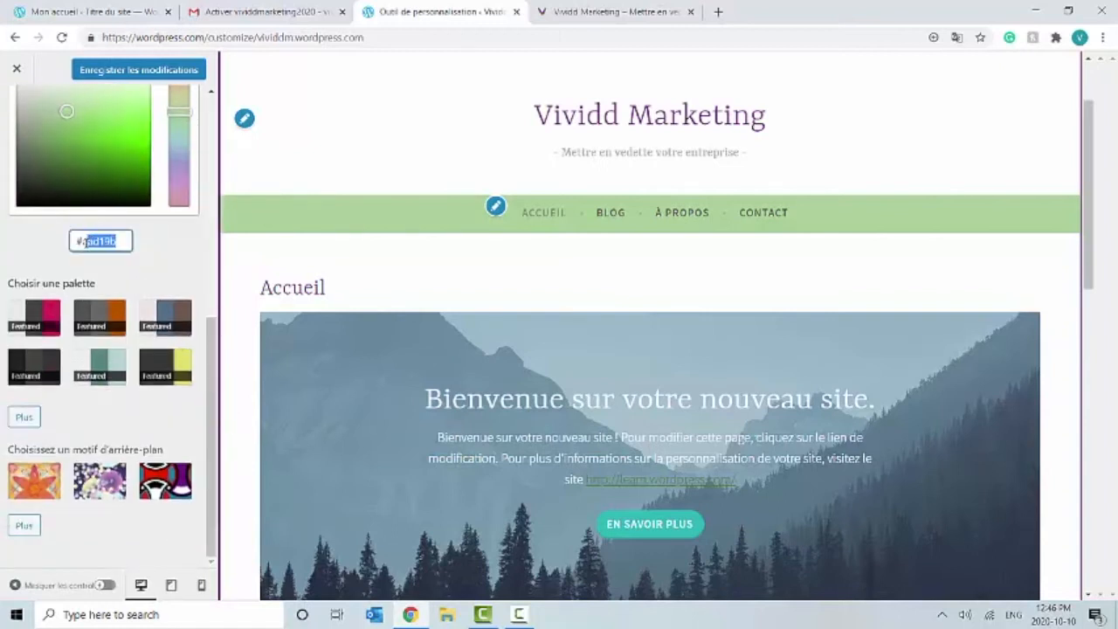
pyautogui.write('#EEA731')
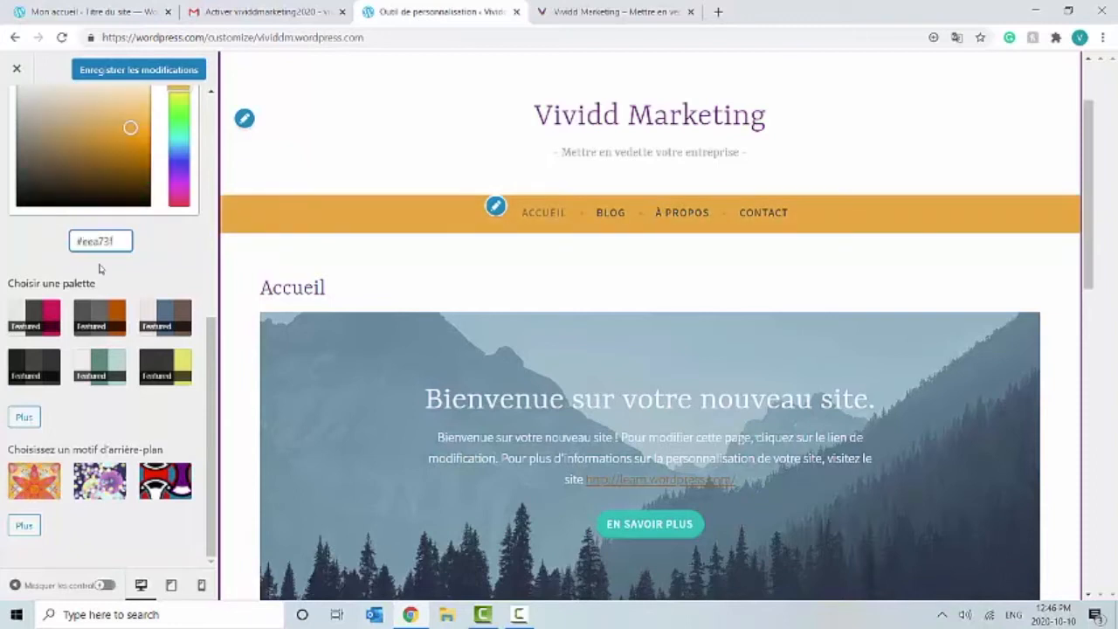
pyautogui.moveTo(217, 360); pyautogui.dragTo(216, 298)
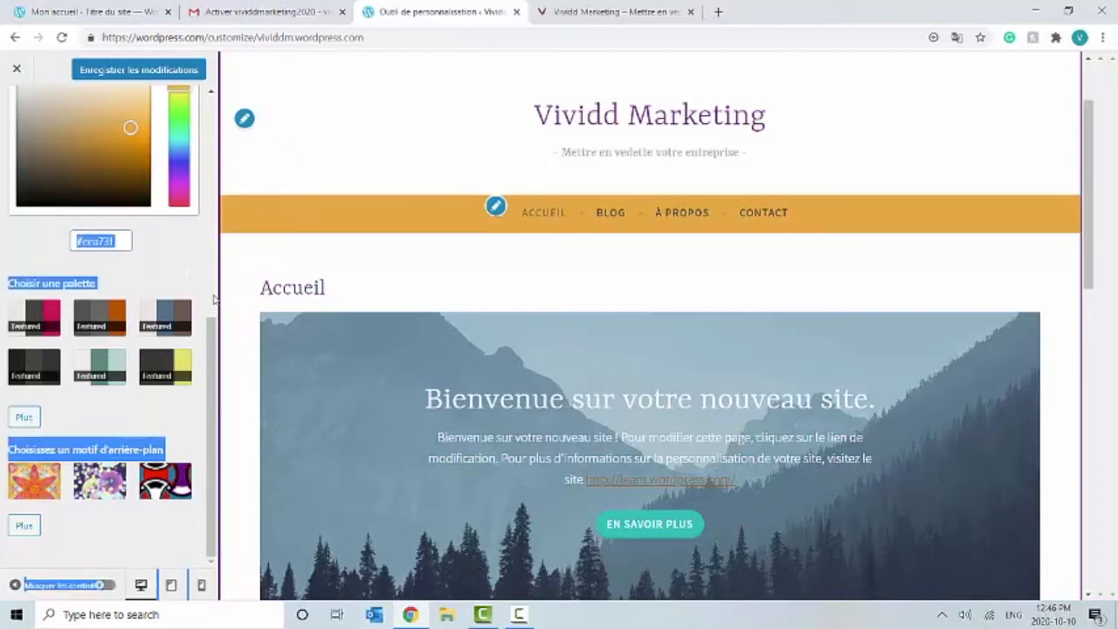
pyautogui.moveTo(216, 351); pyautogui.dragTo(228, 205)
pyautogui.click(196, 257)
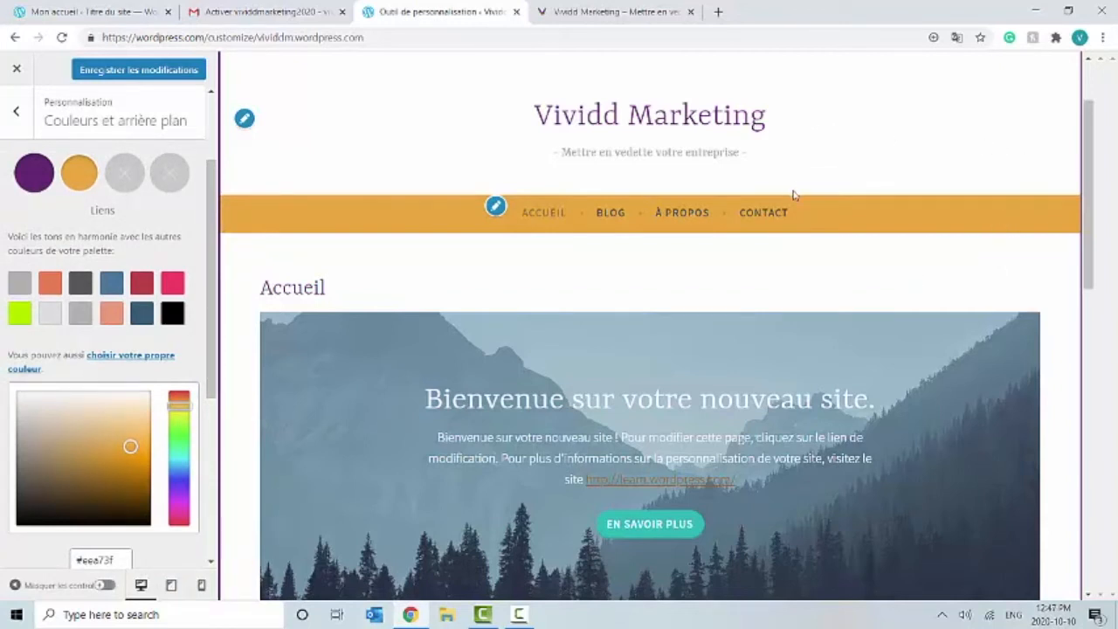
# Step: Save the purple and gold colour scheme and return to the customizer menu
pyautogui.scroll(-5, 1091, 241)
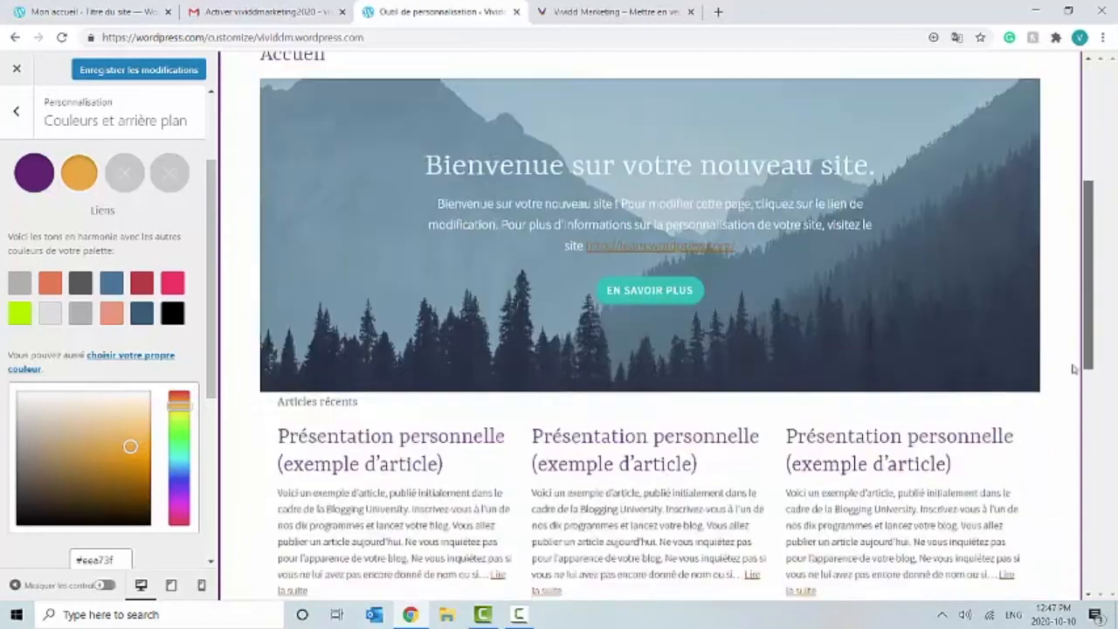
pyautogui.moveTo(1078, 367); pyautogui.dragTo(1060, 192)
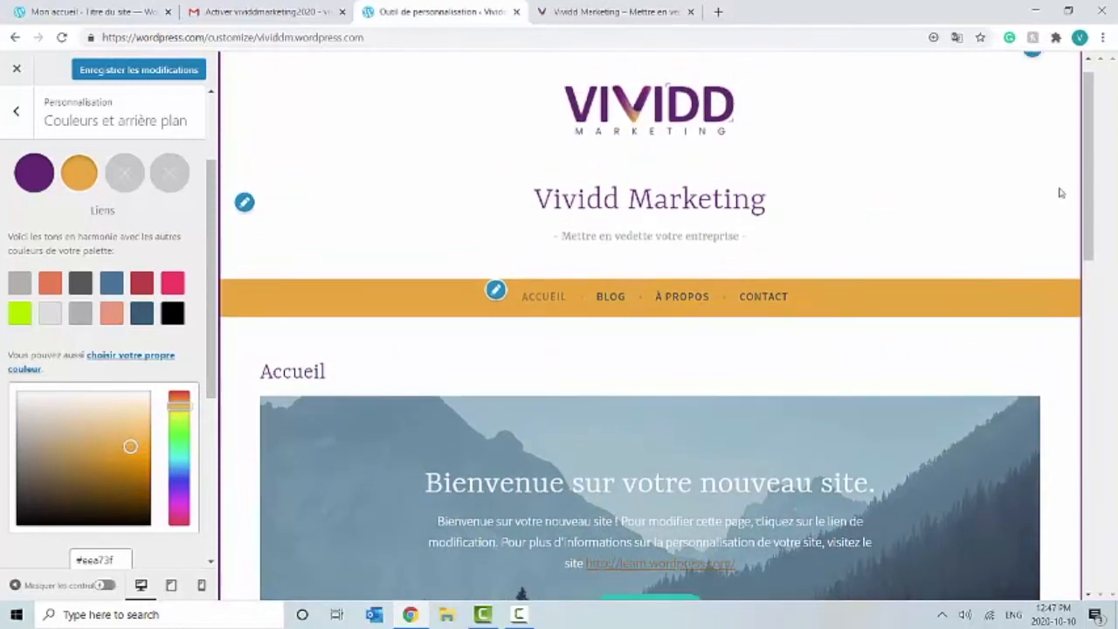
pyautogui.click(86, 69)
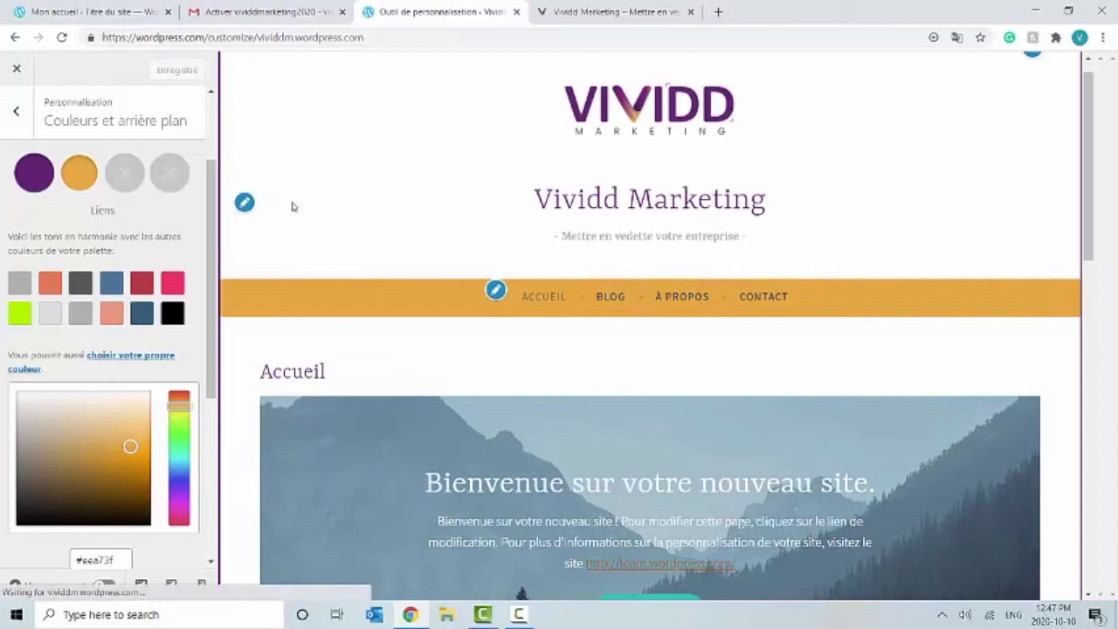
pyautogui.click(19, 115)
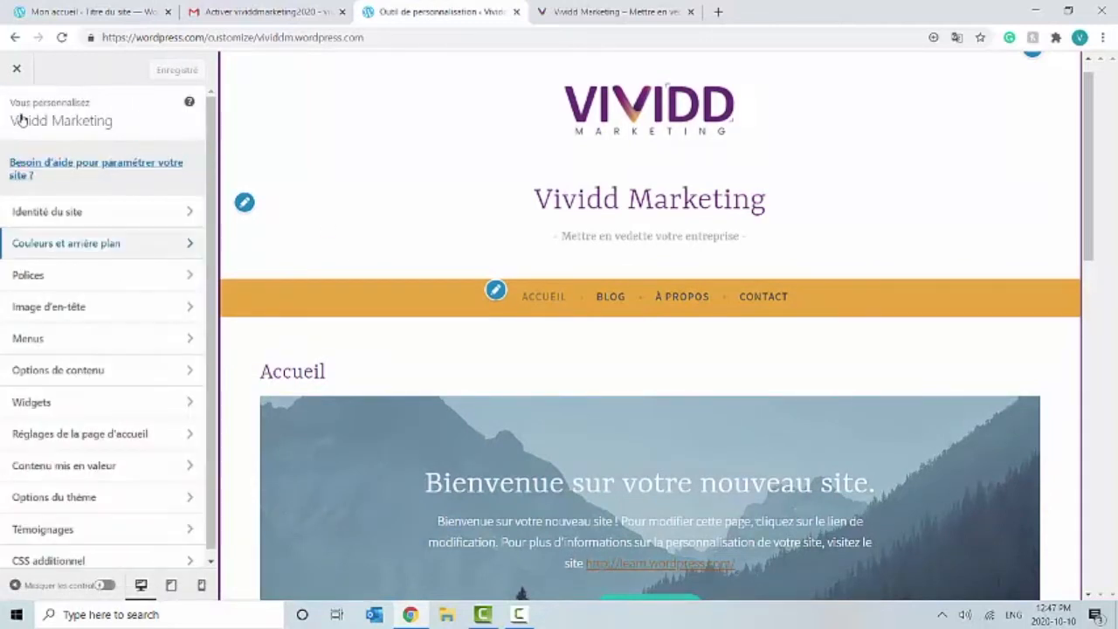
# Step: Set headings to Work Sans and default text to Cabin, then save the fonts
pyautogui.click(98, 279)
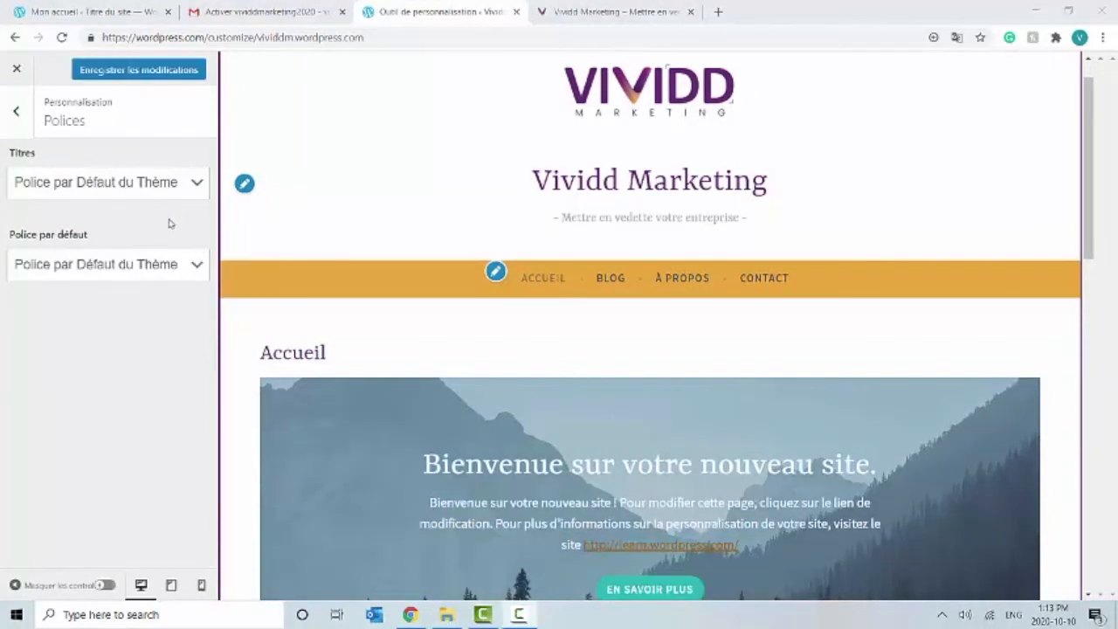
pyautogui.click(187, 187)
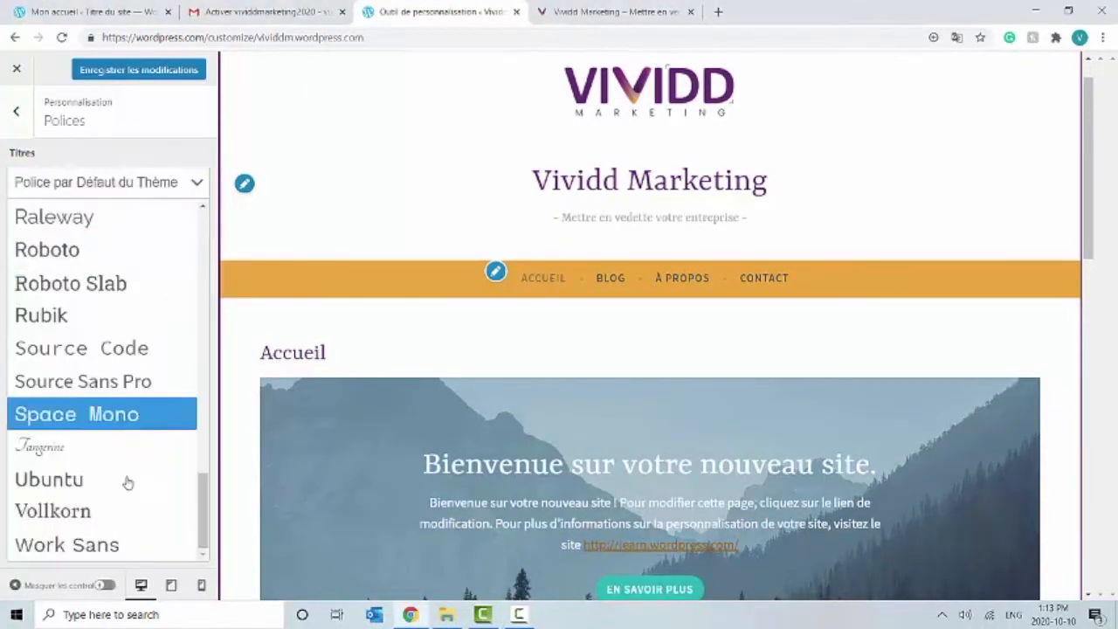
pyautogui.click(112, 546)
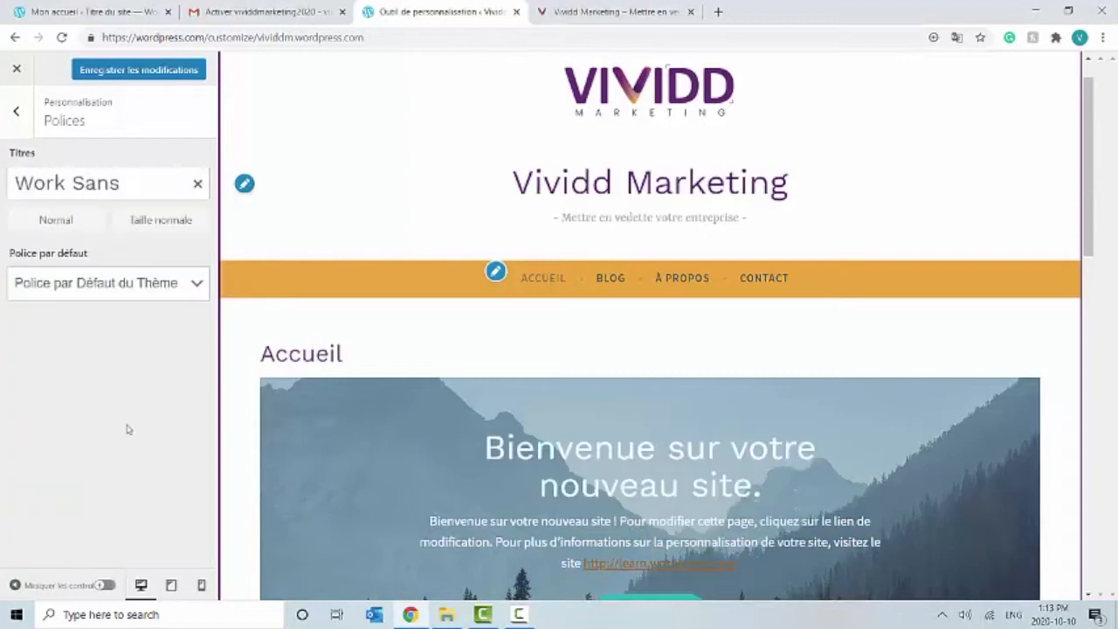
pyautogui.click(175, 296)
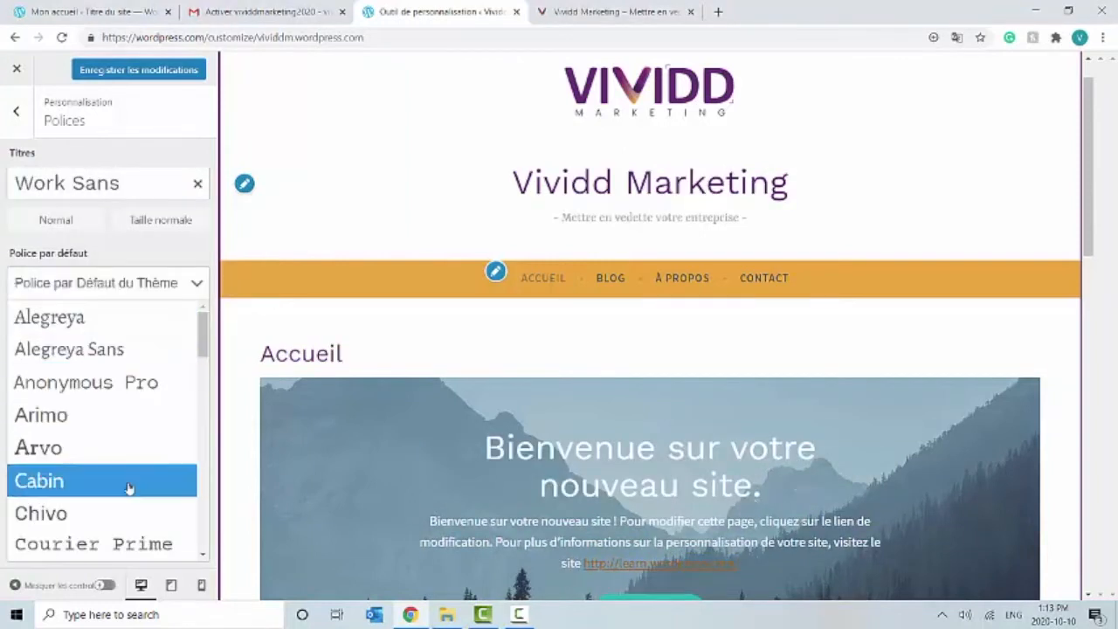
pyautogui.click(129, 488)
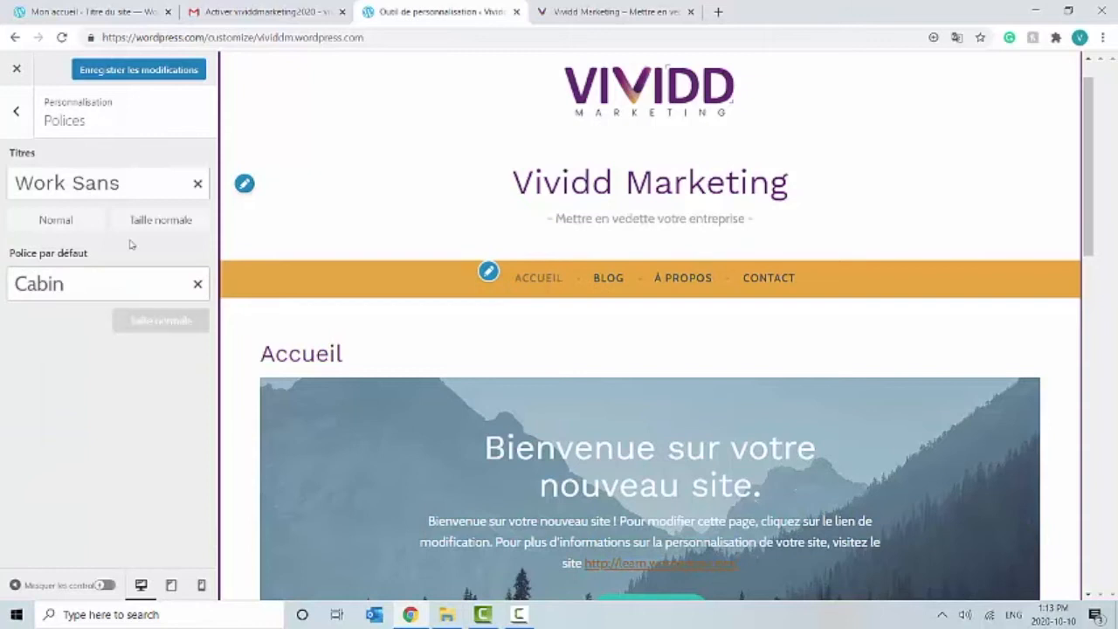
pyautogui.click(136, 72)
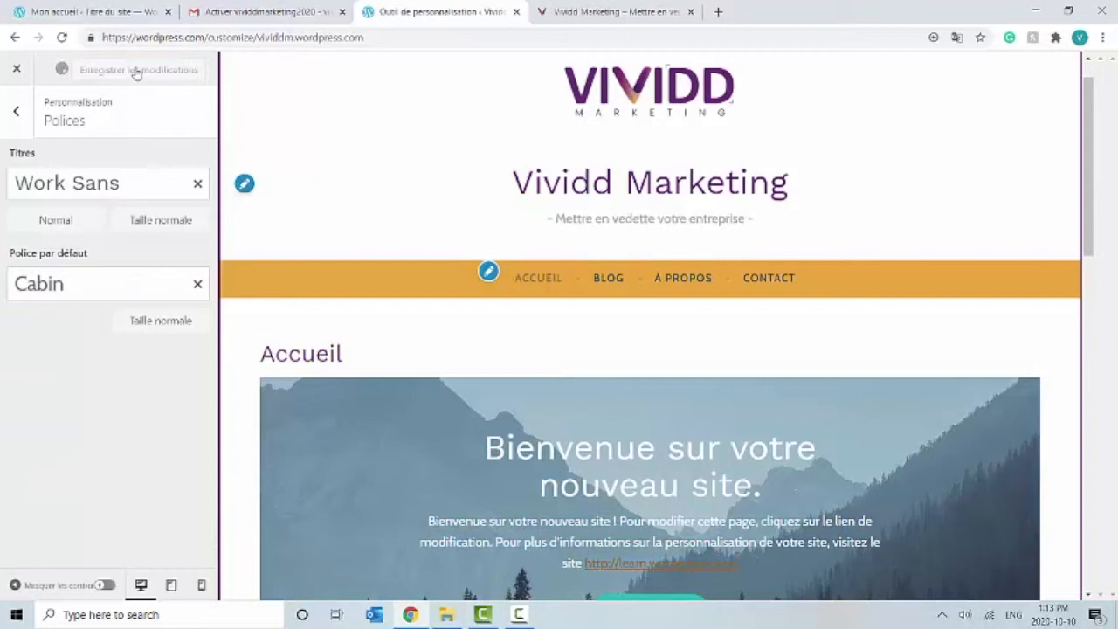
pyautogui.click(20, 113)
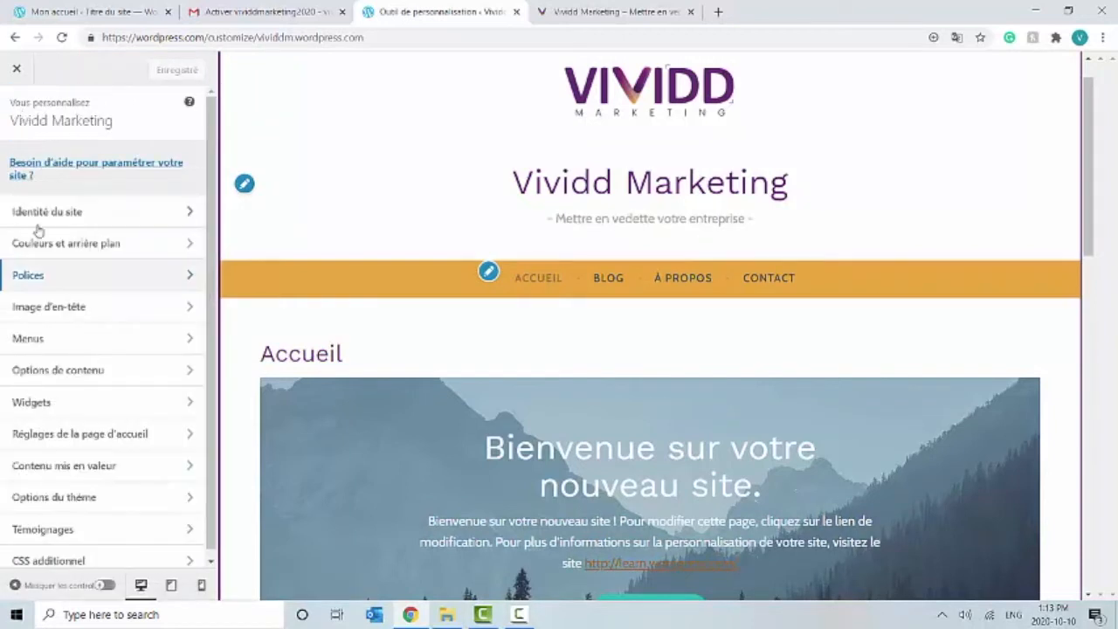
pyautogui.click(50, 313)
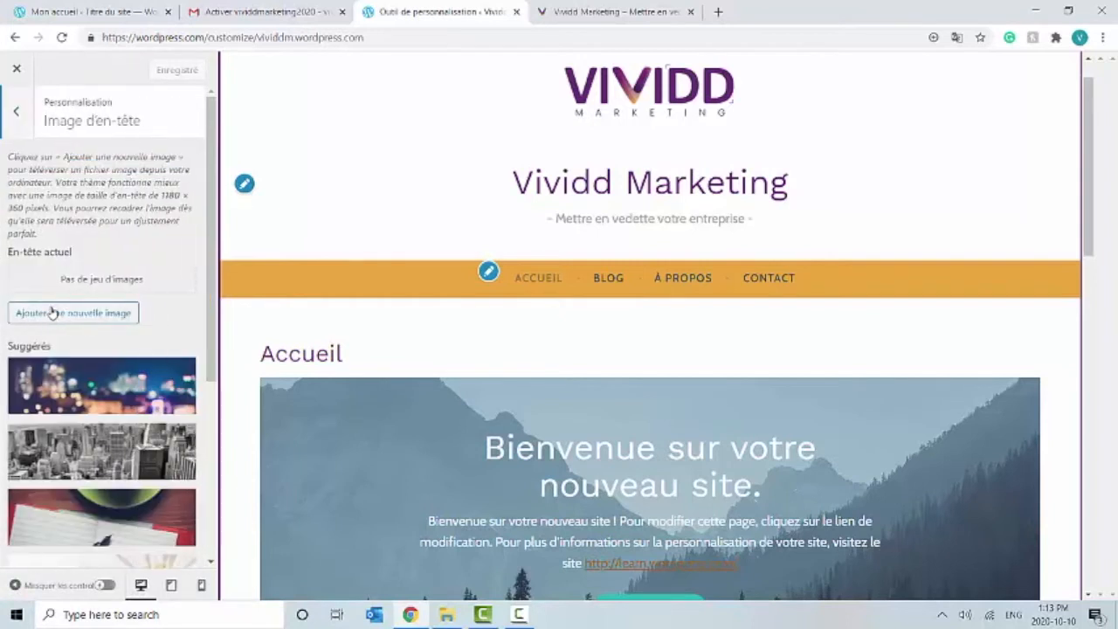
pyautogui.click(105, 507)
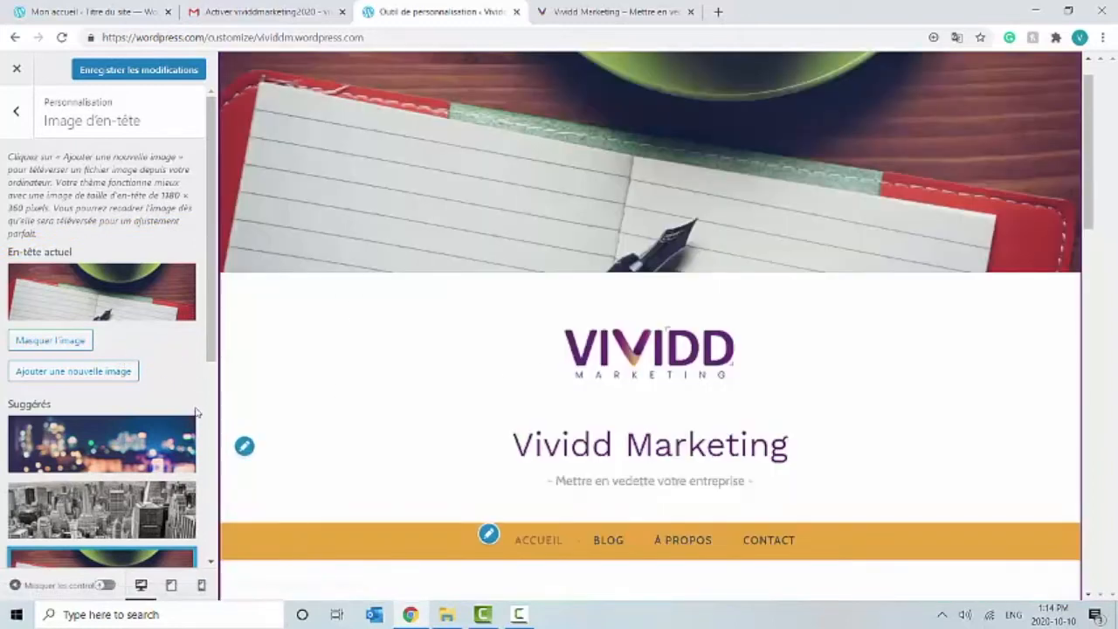
pyautogui.moveTo(209, 368); pyautogui.dragTo(125, 320)
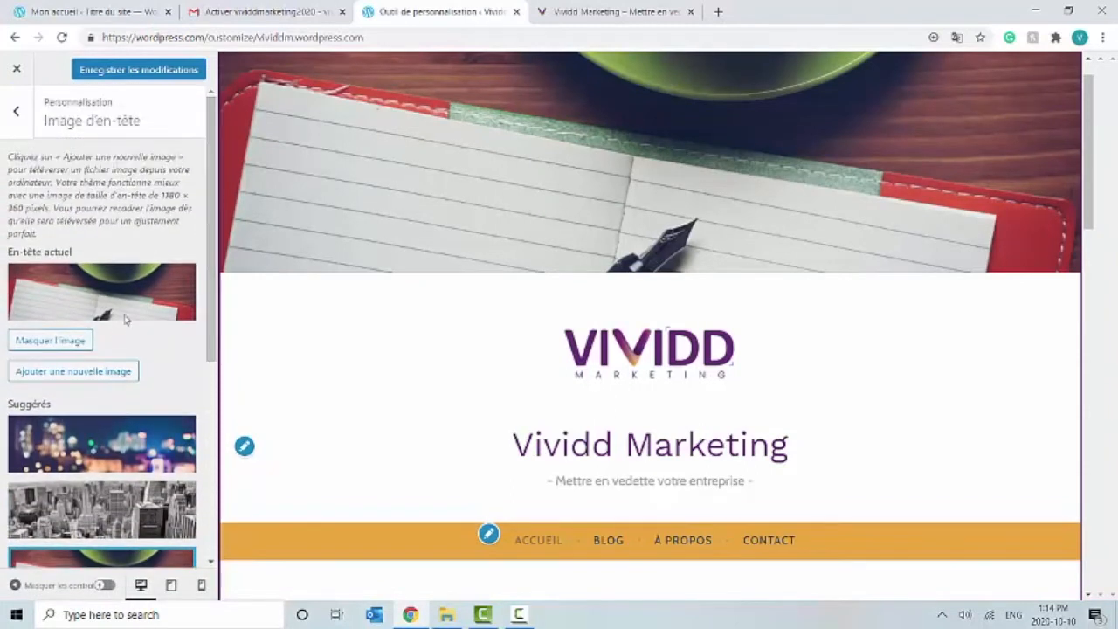
pyautogui.click(77, 341)
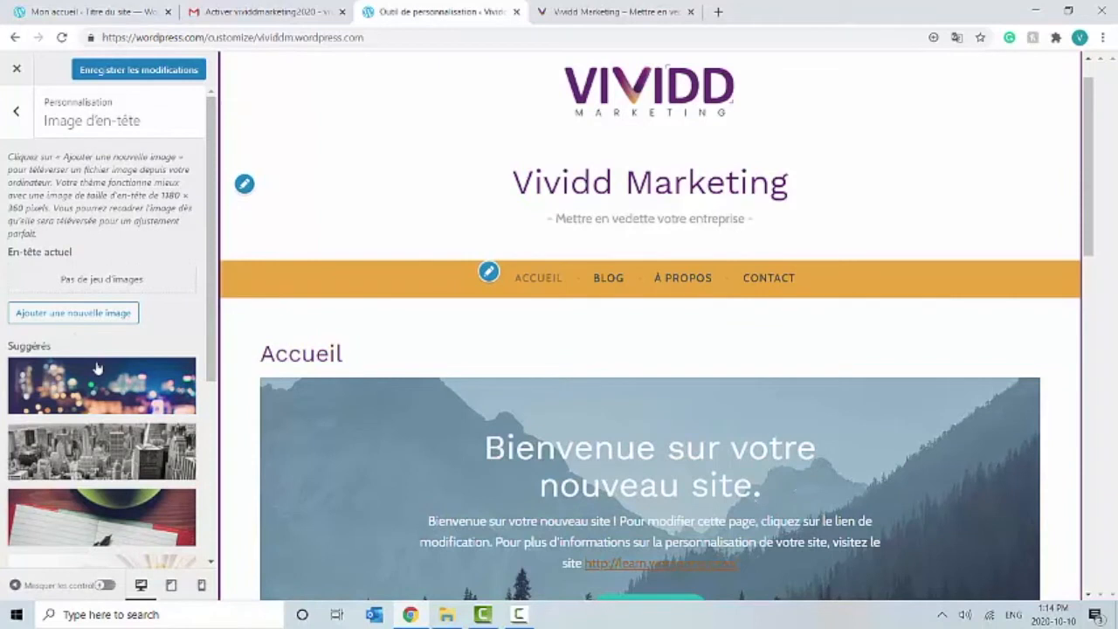
pyautogui.click(18, 116)
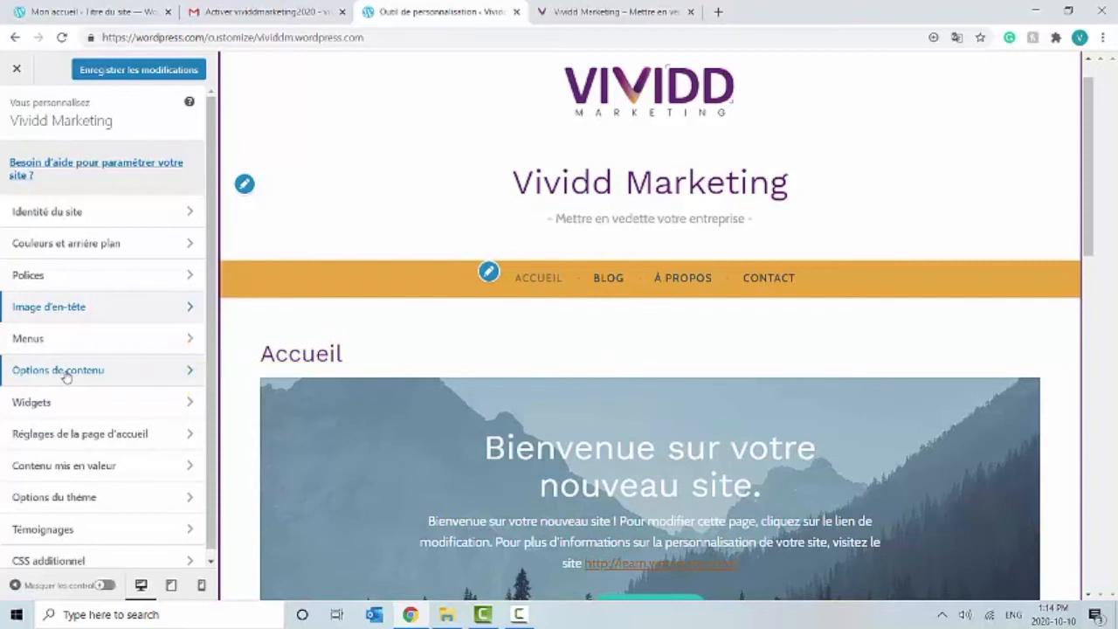
# Step: Show article excerpts and hide featured images, tags, author and categories in Content Options
pyautogui.click(66, 374)
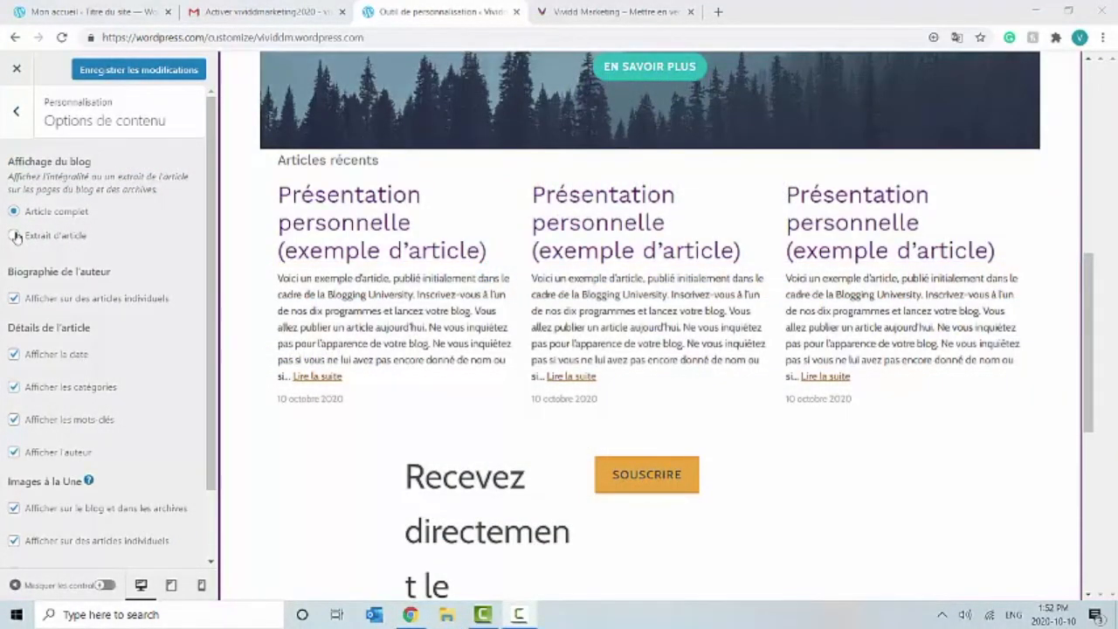
pyautogui.click(15, 236)
pyautogui.moveTo(213, 292); pyautogui.dragTo(215, 368)
pyautogui.click(13, 459)
pyautogui.click(14, 427)
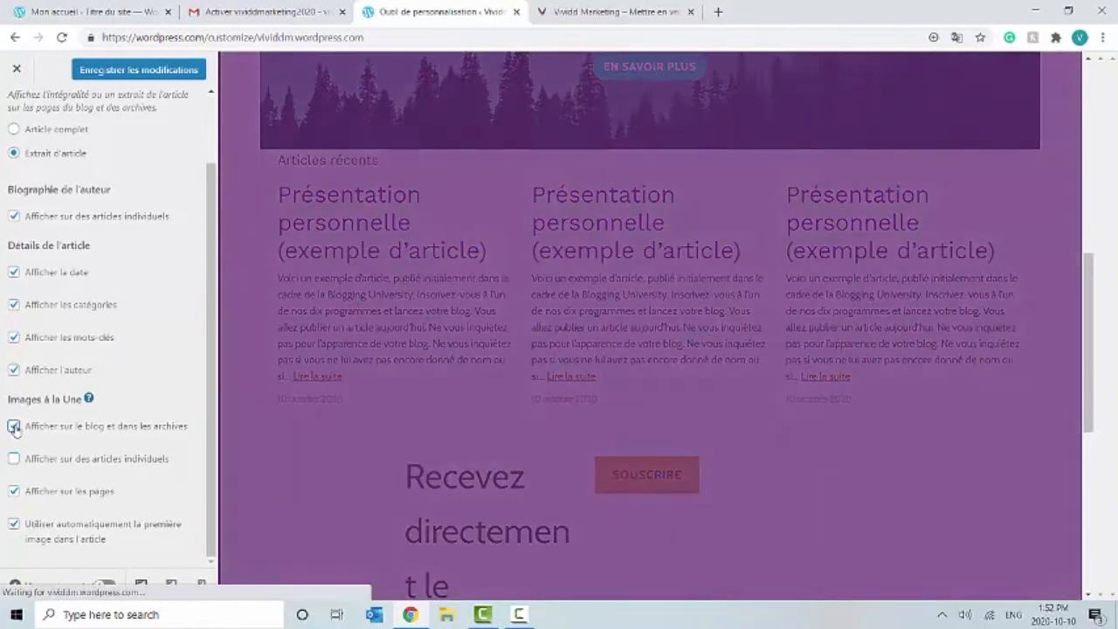
pyautogui.click(14, 493)
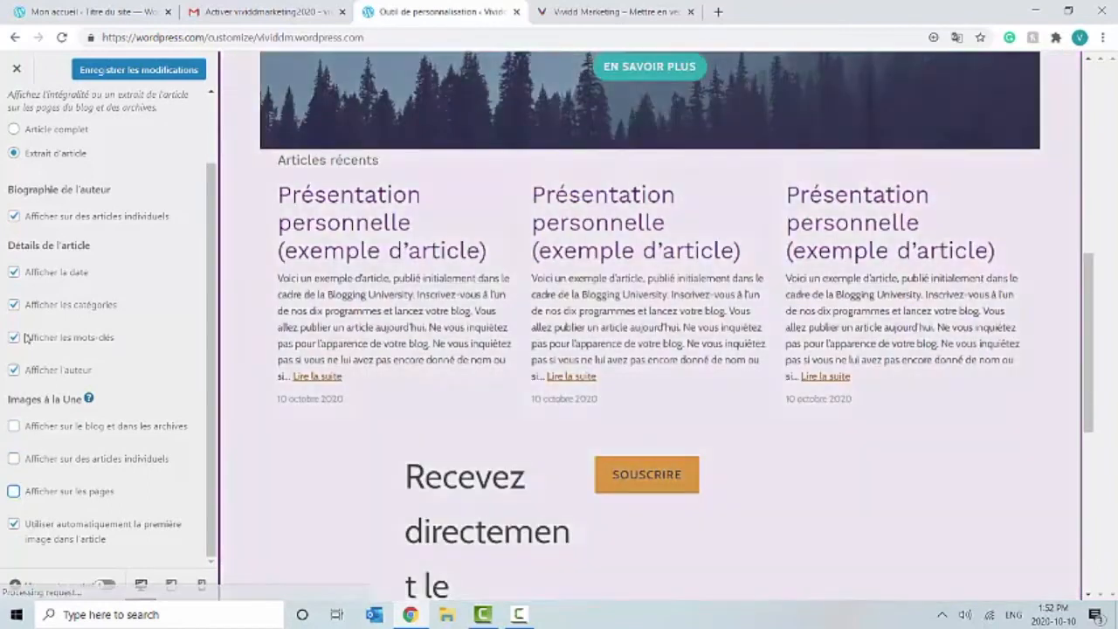
pyautogui.click(13, 338)
pyautogui.click(13, 370)
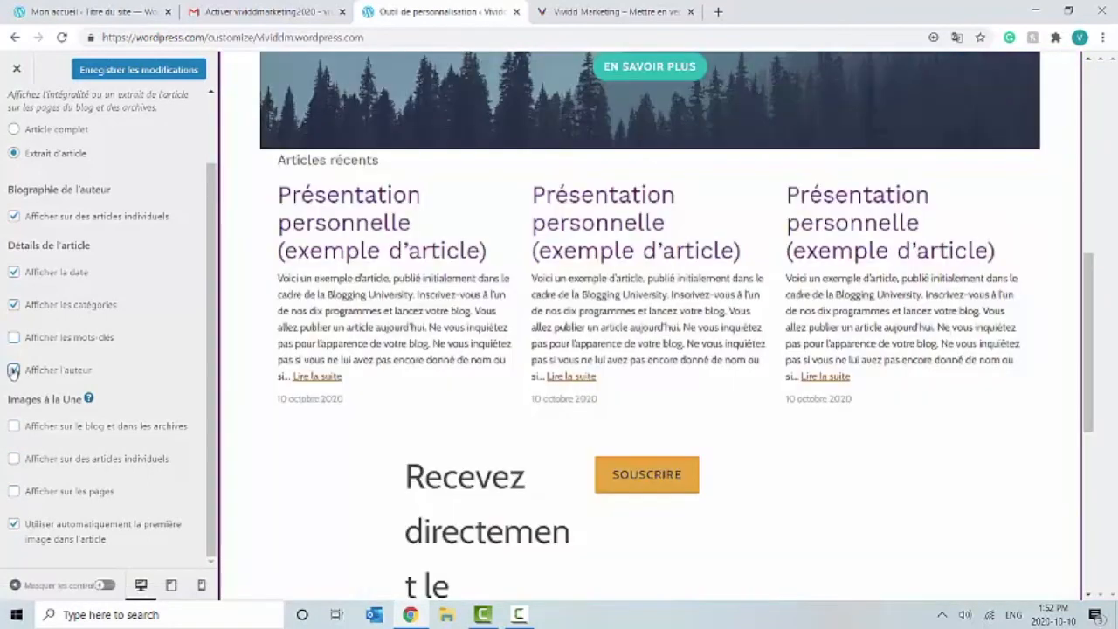
pyautogui.click(14, 304)
pyautogui.scroll(2, 205, 297)
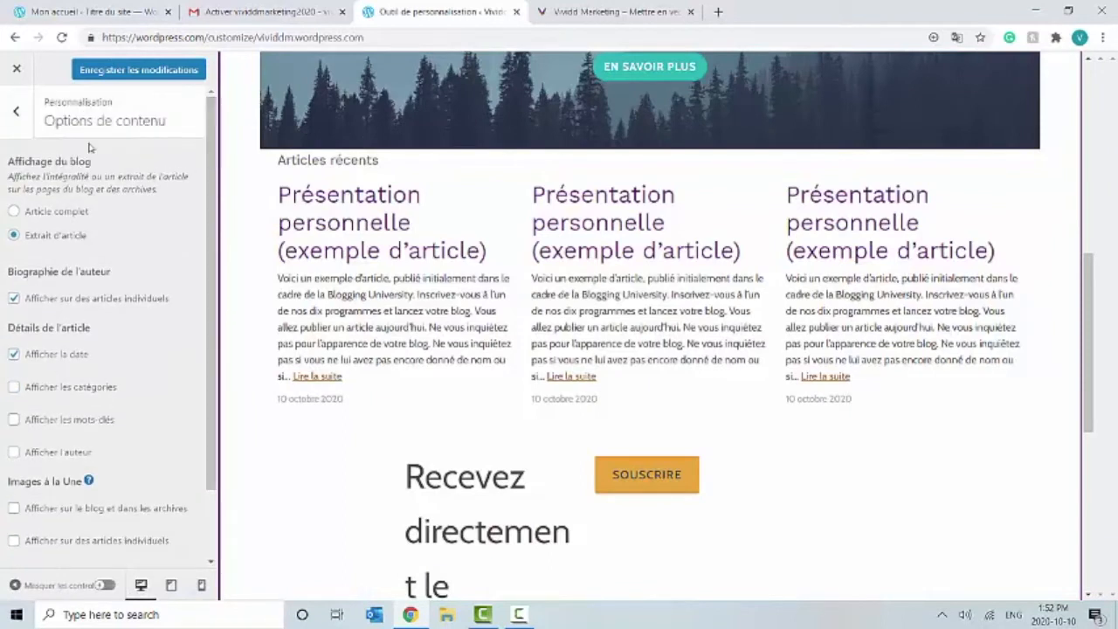
pyautogui.click(16, 110)
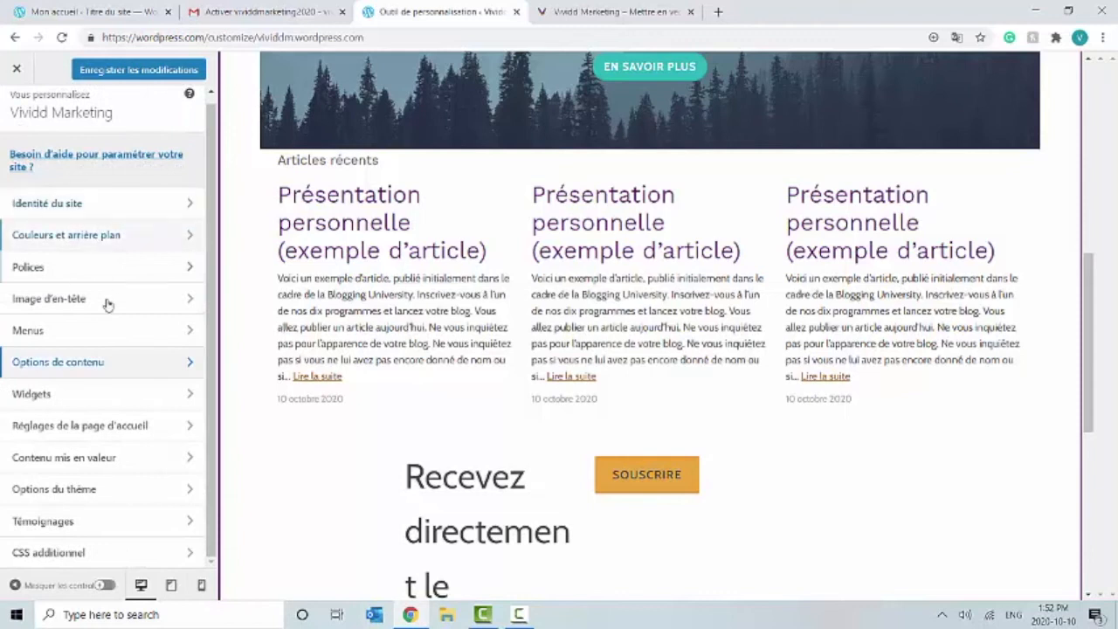
pyautogui.click(120, 426)
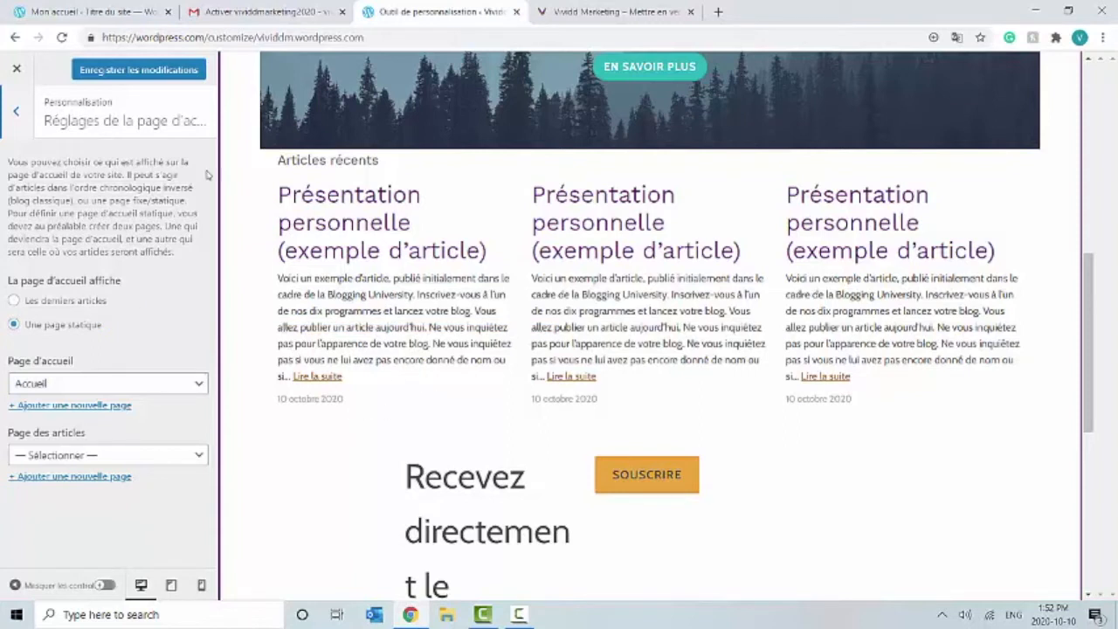
pyautogui.click(18, 121)
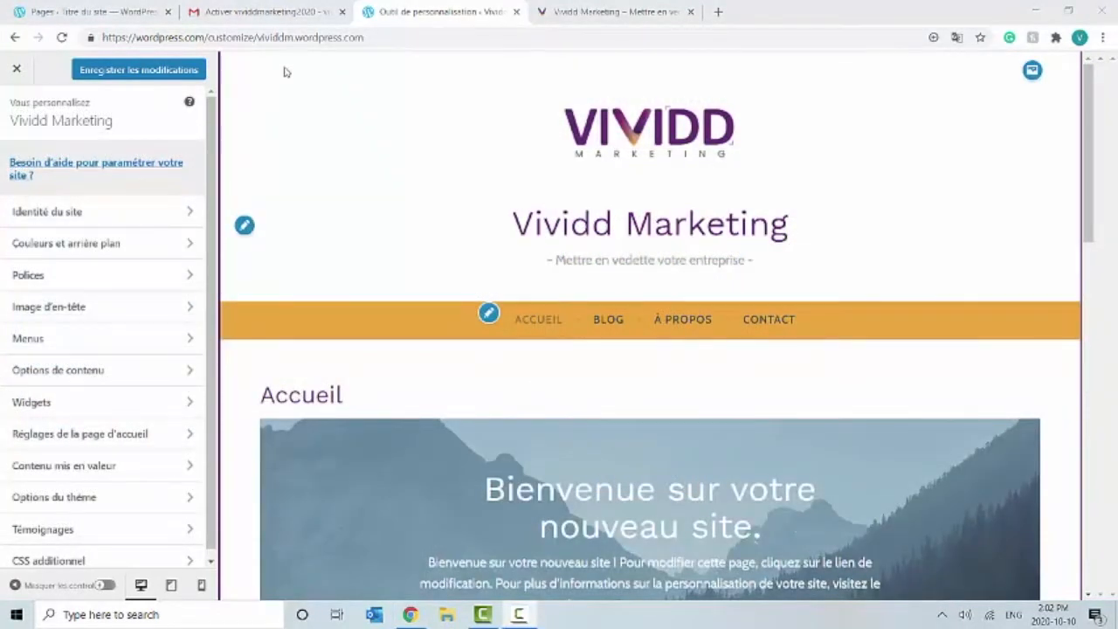
# Step: Save the customizer, exit to the dashboard, and open the site's Pages list
pyautogui.click(148, 75)
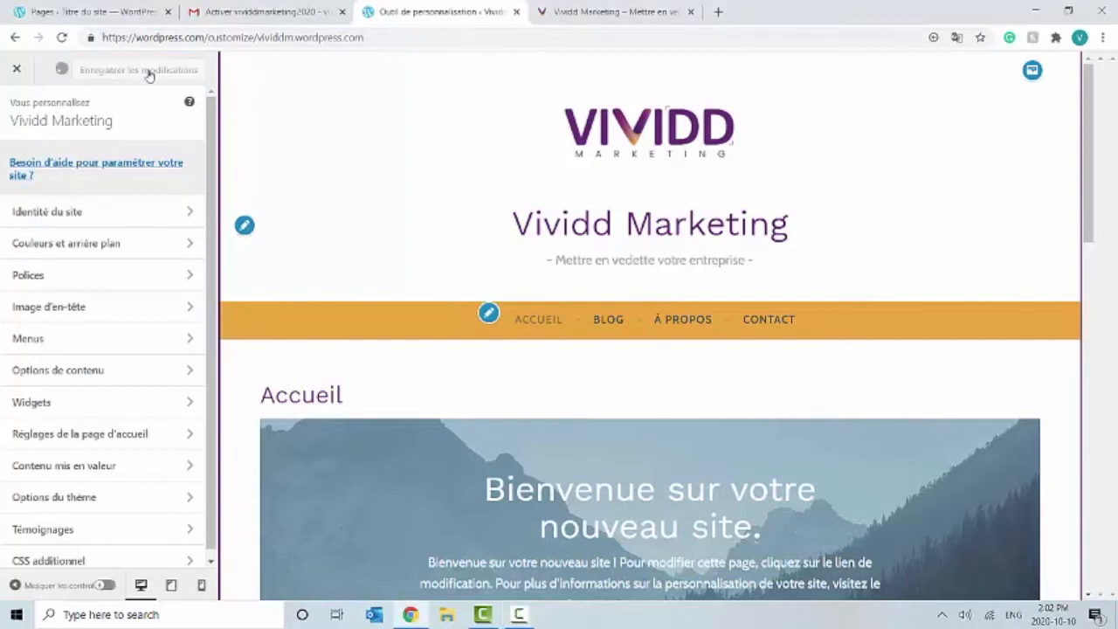
pyautogui.click(14, 74)
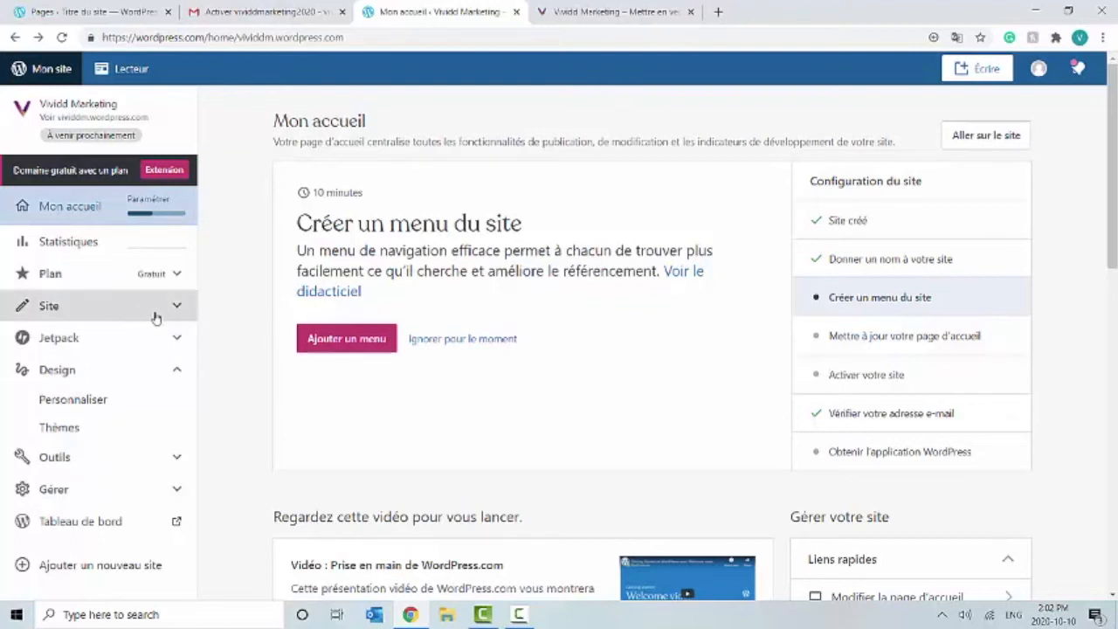
pyautogui.click(139, 313)
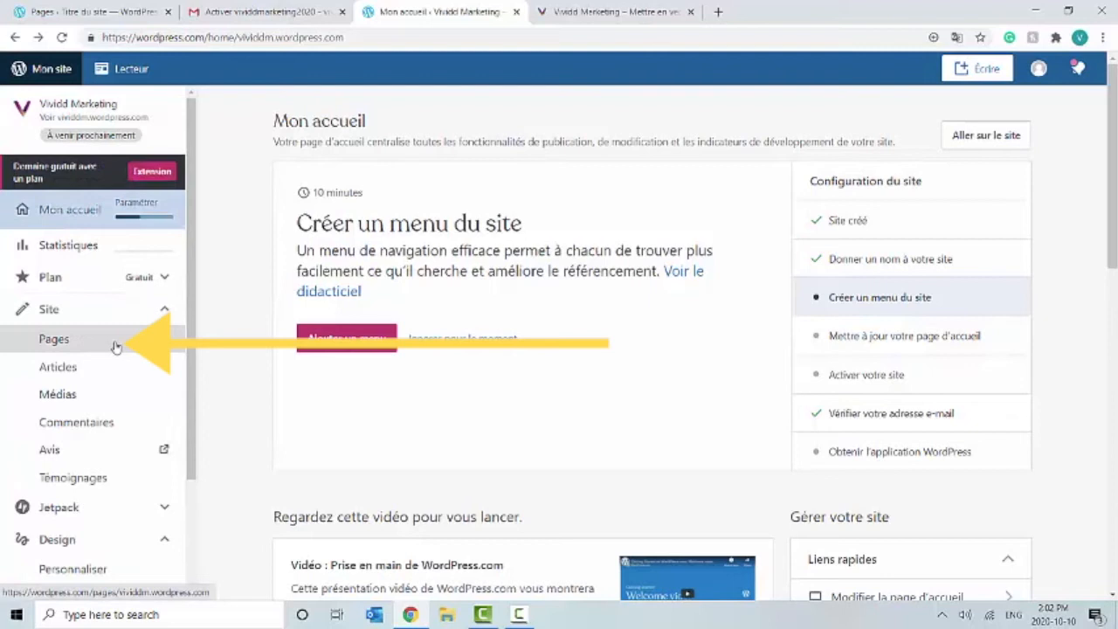
pyautogui.click(117, 347)
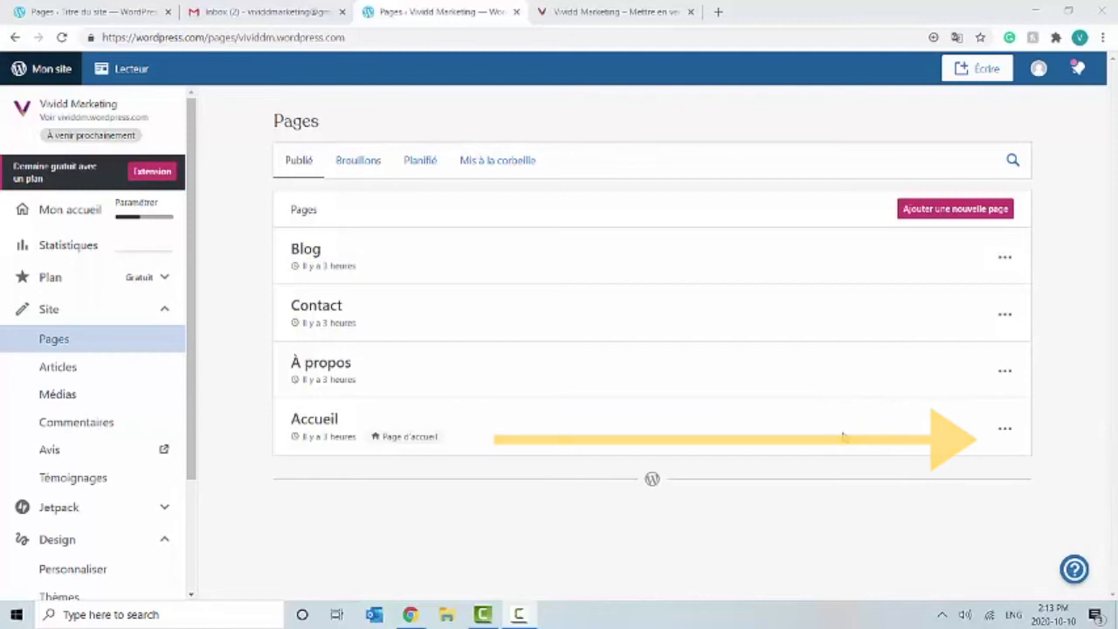
# Step: Open the Accueil homepage for editing from its row actions menu
pyautogui.click(1009, 433)
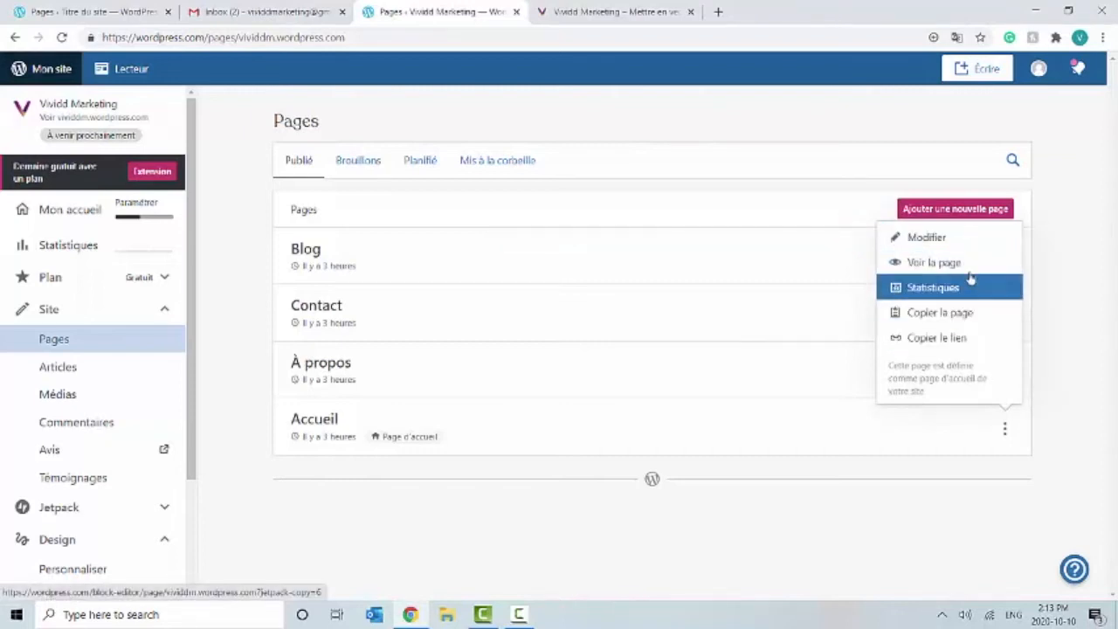
pyautogui.click(969, 238)
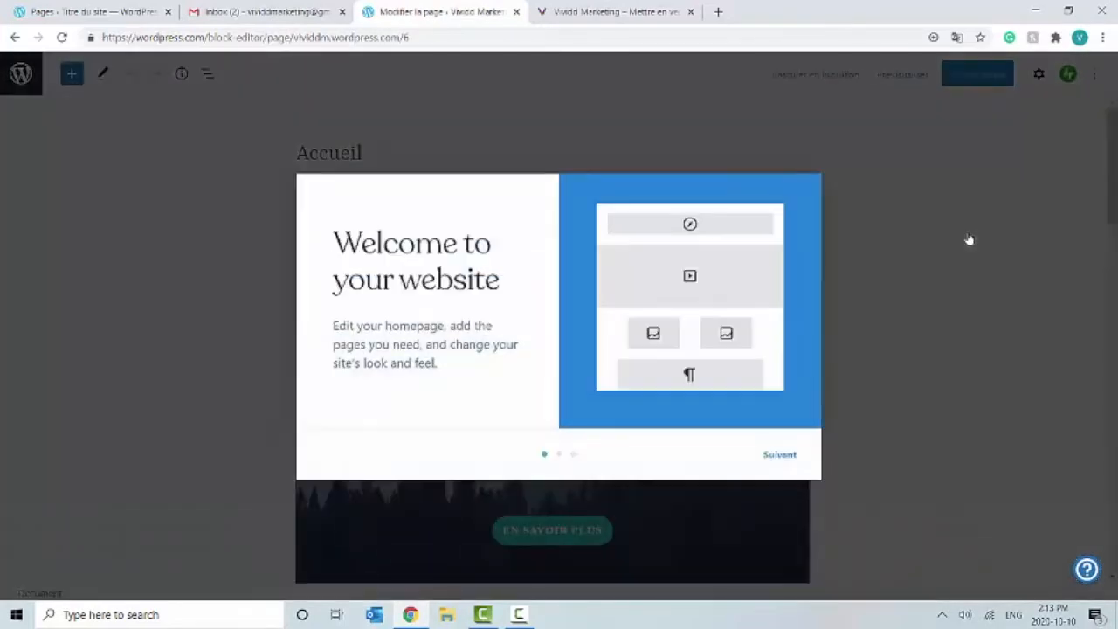
# Step: Dismiss the welcome tour and show the whole-page settings sidebar
pyautogui.click(788, 457)
pyautogui.click(787, 457)
pyautogui.click(787, 457)
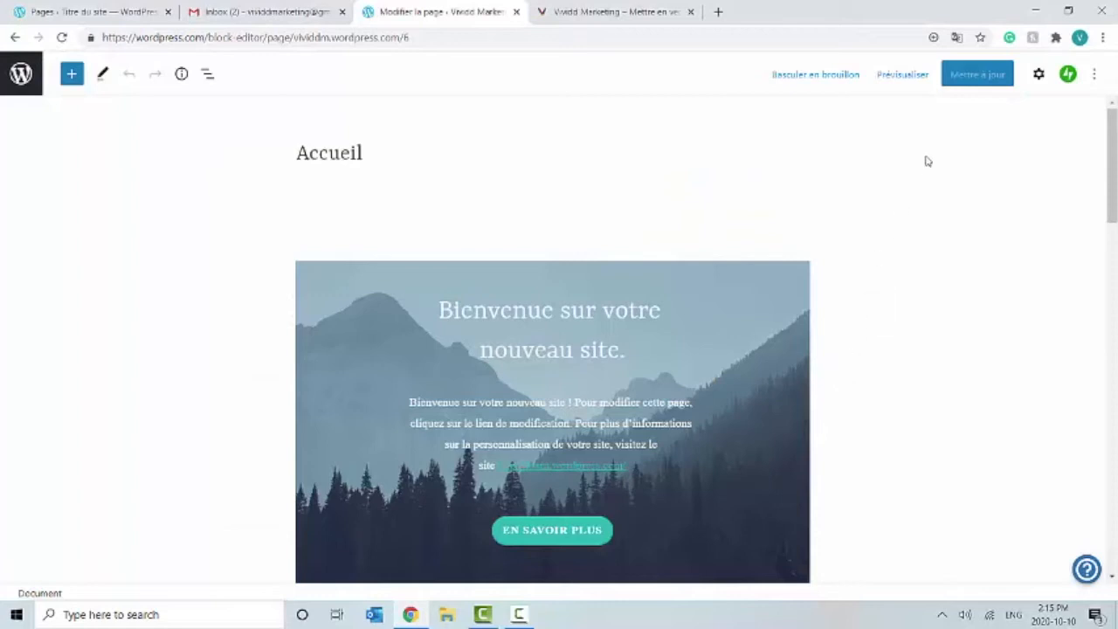
pyautogui.click(1039, 76)
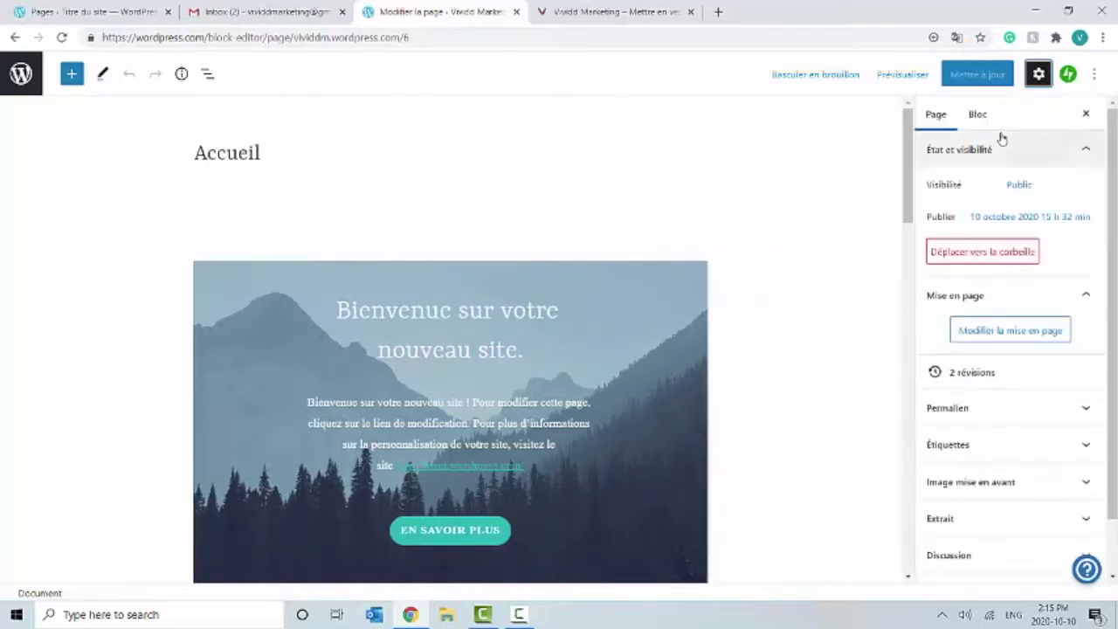
pyautogui.click(939, 122)
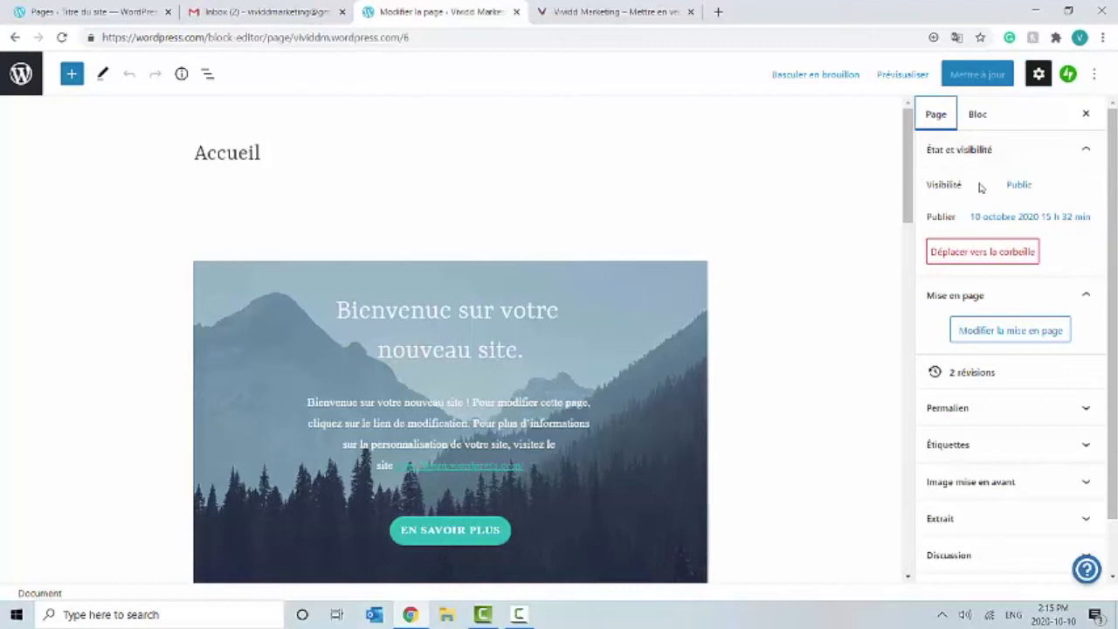
# Step: Try replacing the page layout from Mise en page, then cancel it
pyautogui.scroll(-1, 1113, 384)
pyautogui.moveTo(1116, 430); pyautogui.dragTo(1111, 305)
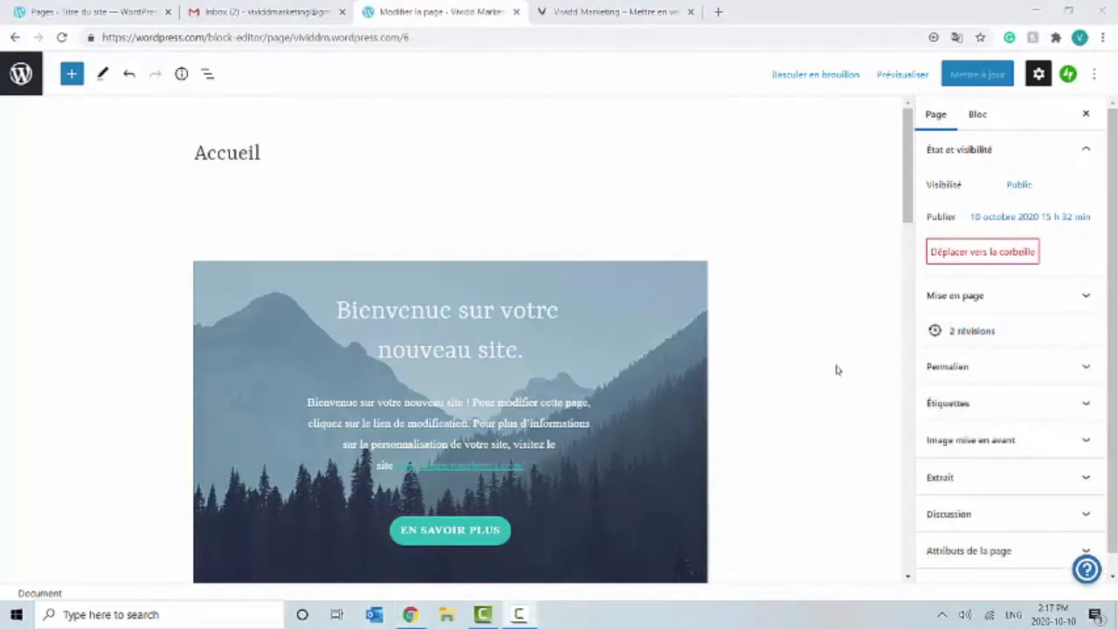
pyautogui.click(931, 297)
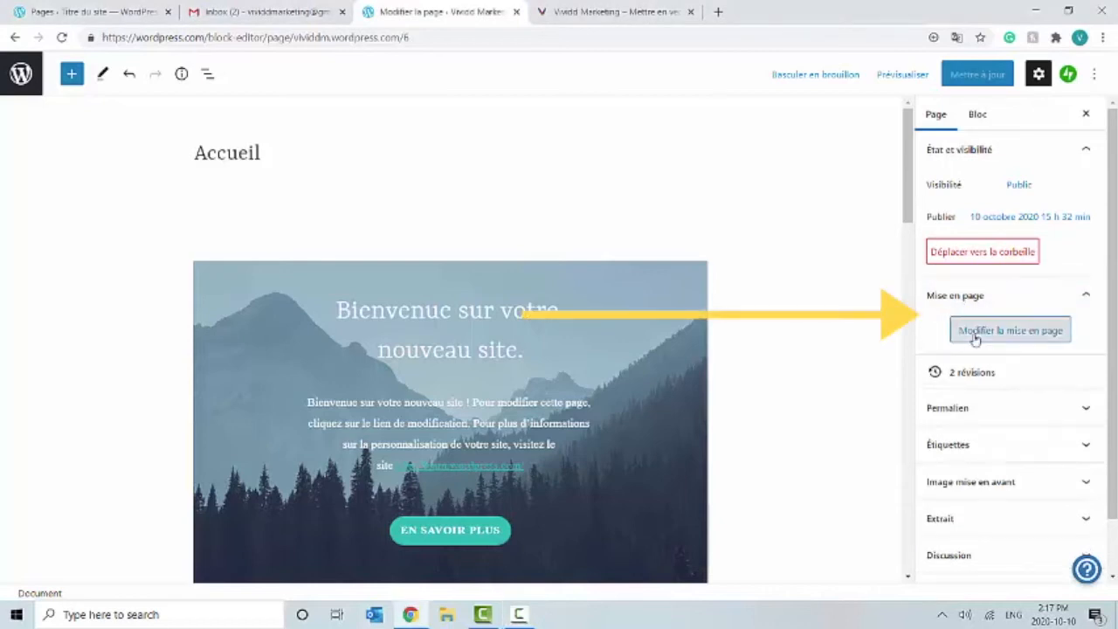
pyautogui.click(976, 337)
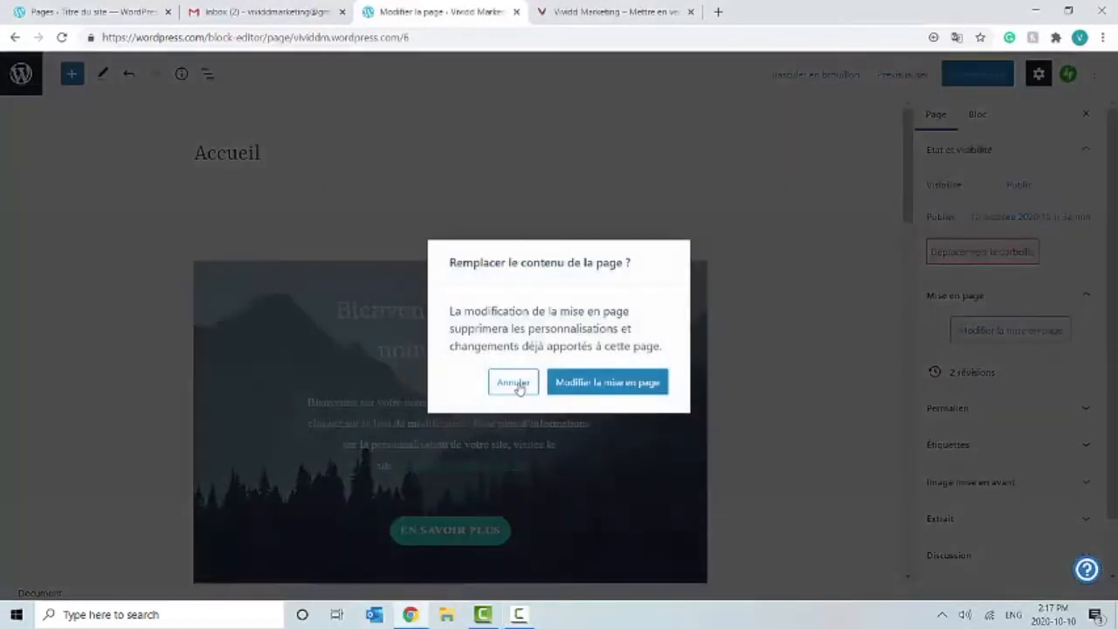
pyautogui.click(514, 383)
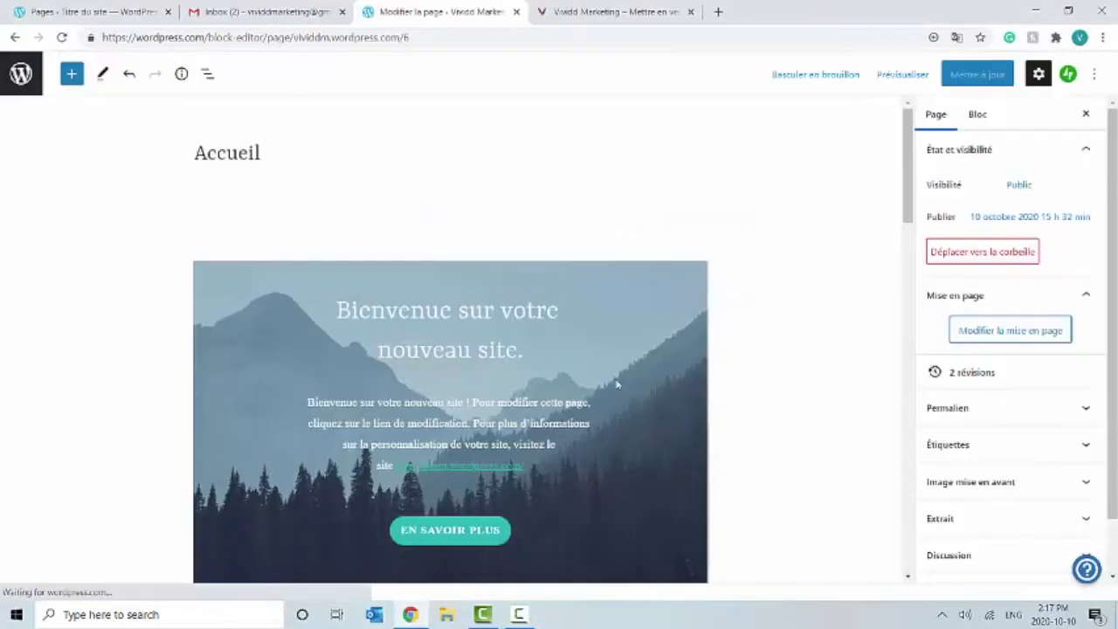
# Step: Expand the Permalien, Étiquettes and Image mise en avant settings
pyautogui.click(976, 411)
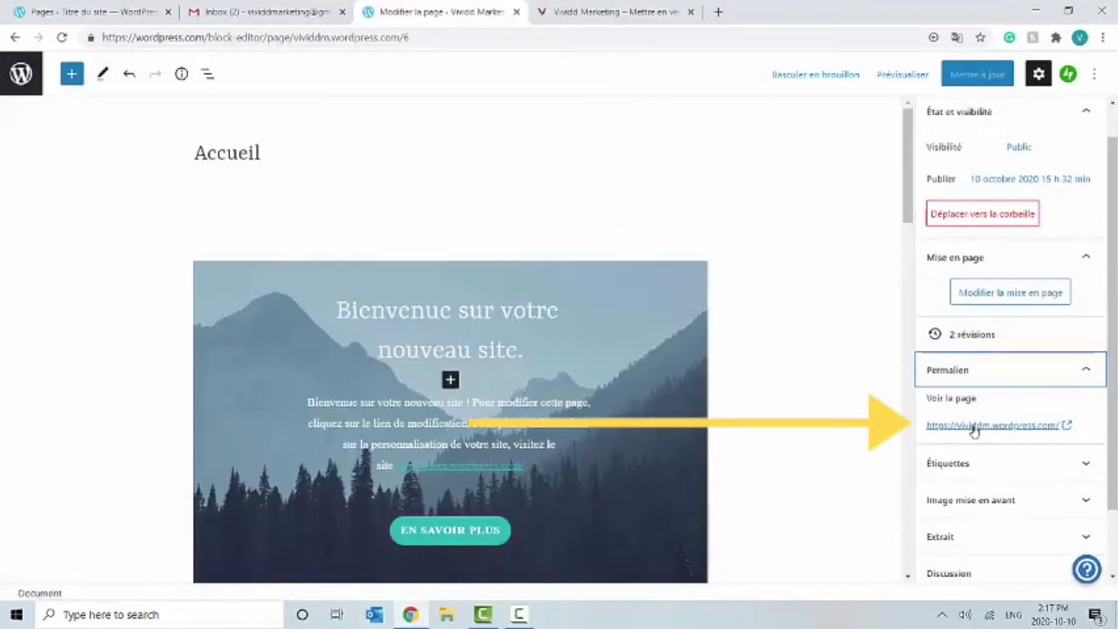
pyautogui.scroll(-2, 974, 432)
pyautogui.scroll(1, 1004, 357)
pyautogui.scroll(-2, 1011, 446)
pyautogui.click(985, 389)
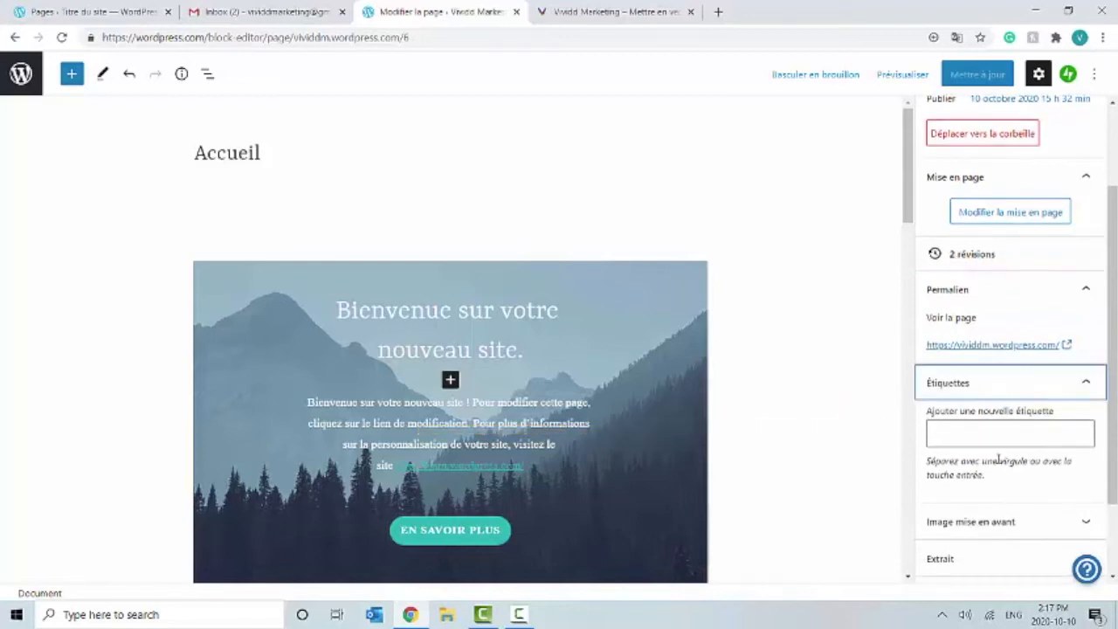
pyautogui.scroll(-2, 999, 461)
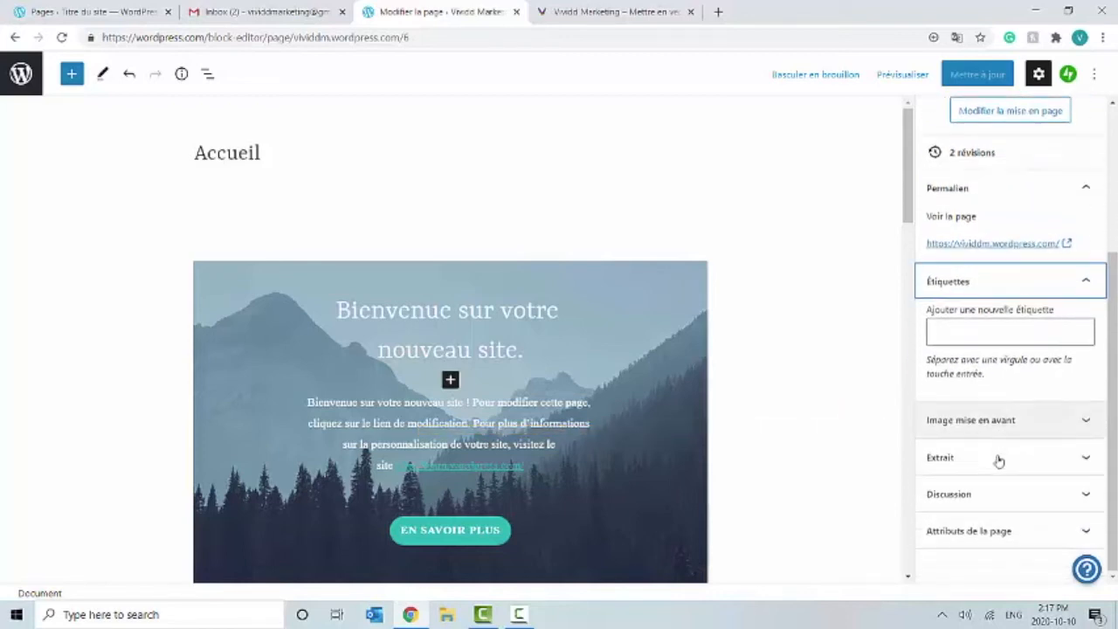
pyautogui.click(961, 336)
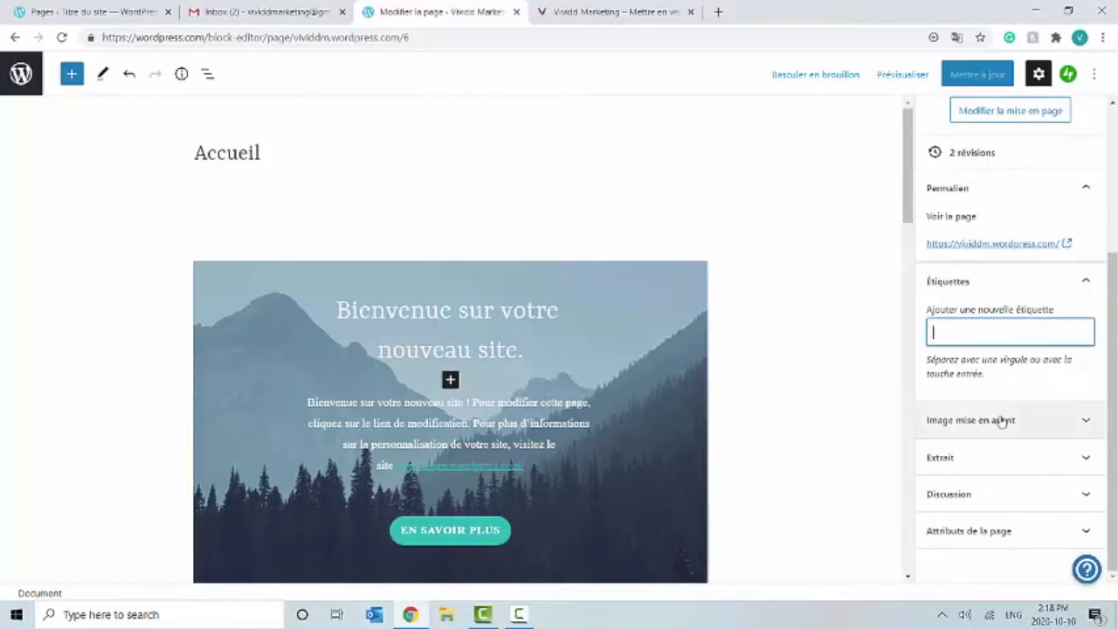
pyautogui.click(1002, 421)
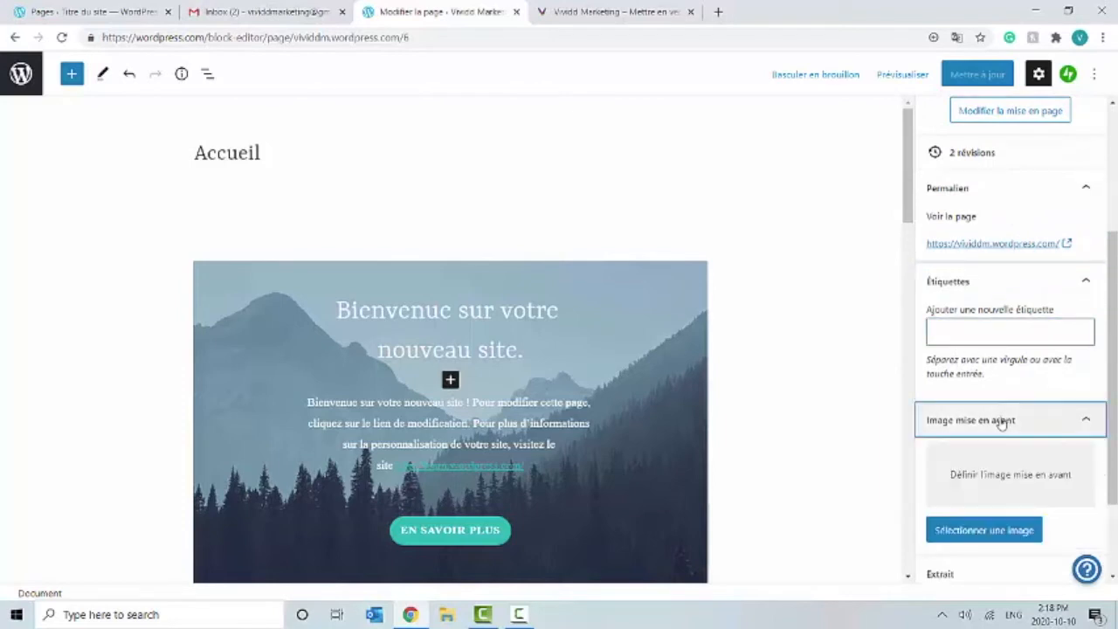
# Step: Upload the woman-at-laptop PNG from the Desktop and set it as the Accueil page's featured image
pyautogui.click(965, 535)
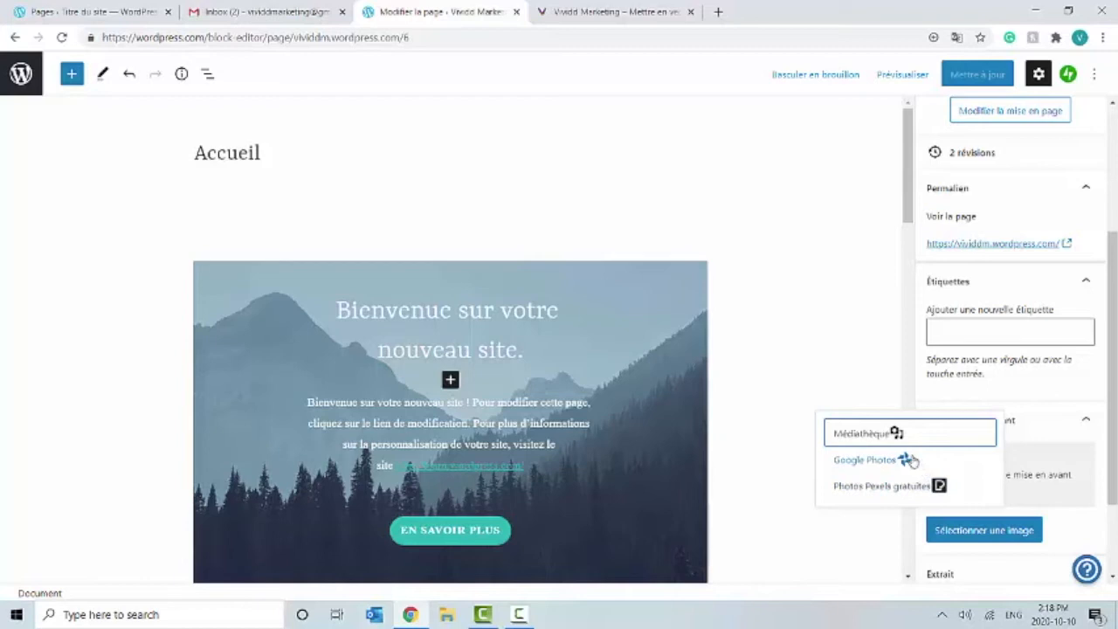
pyautogui.click(899, 433)
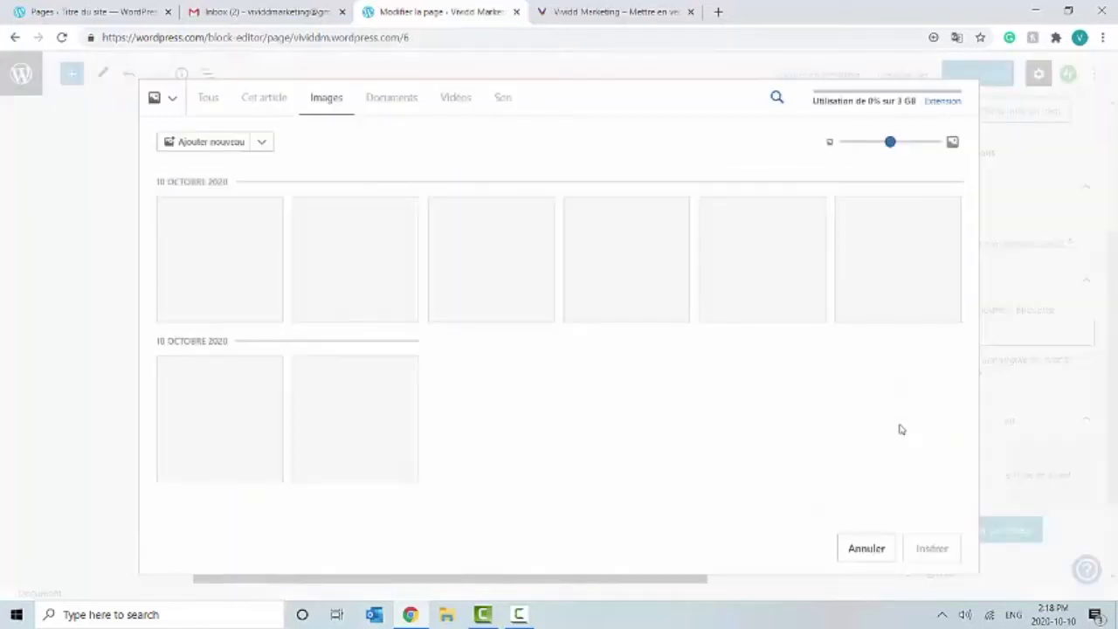
pyautogui.click(198, 145)
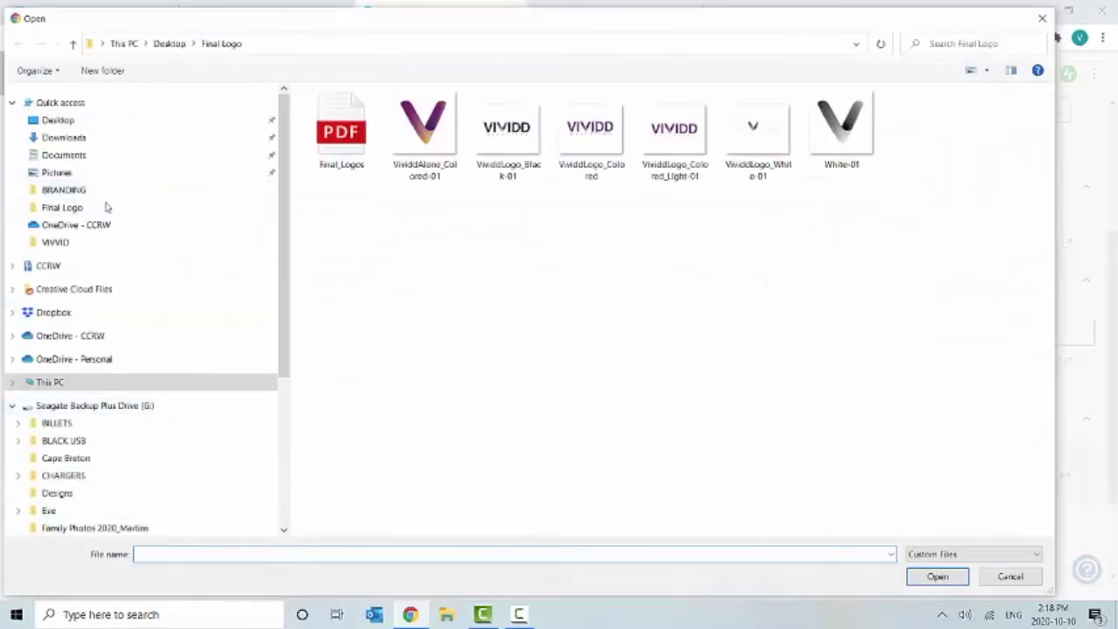
pyautogui.click(102, 123)
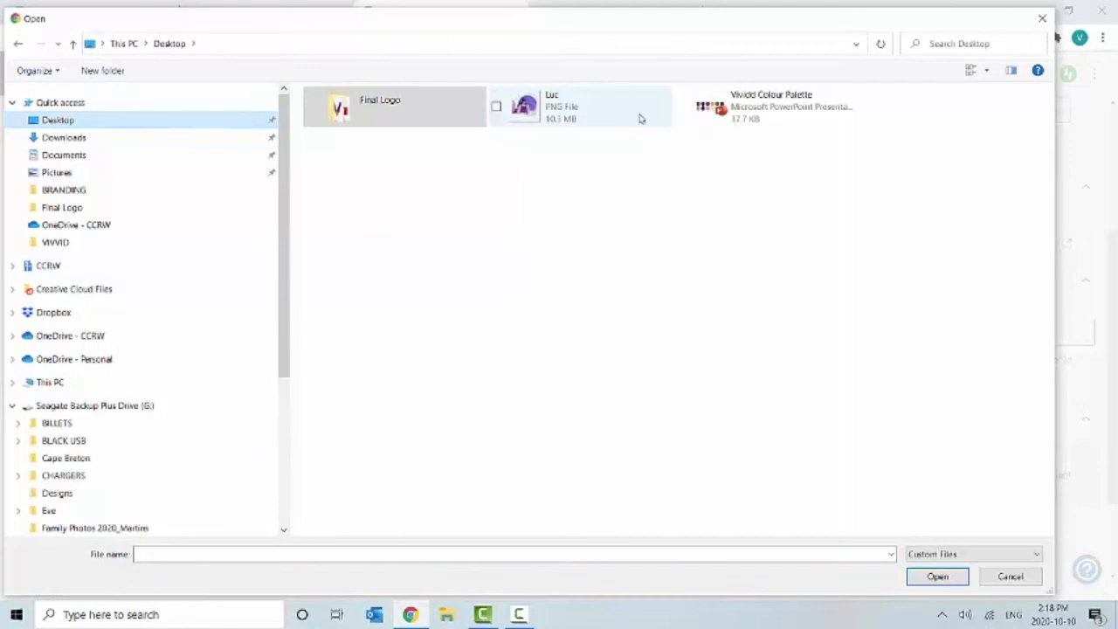
pyautogui.doubleClick(633, 116)
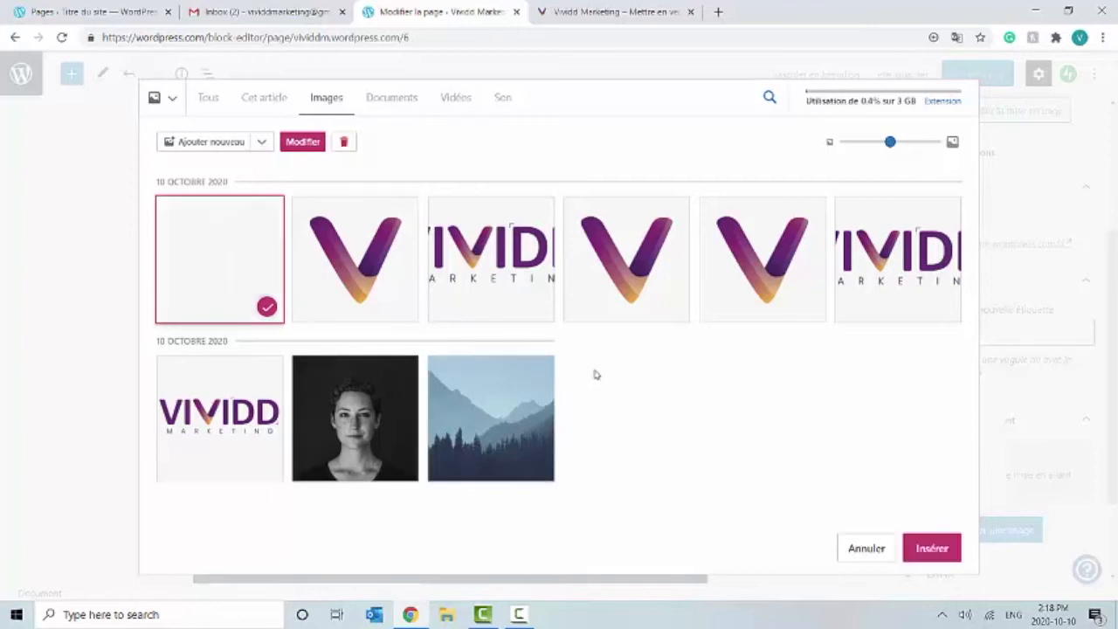
pyautogui.click(929, 546)
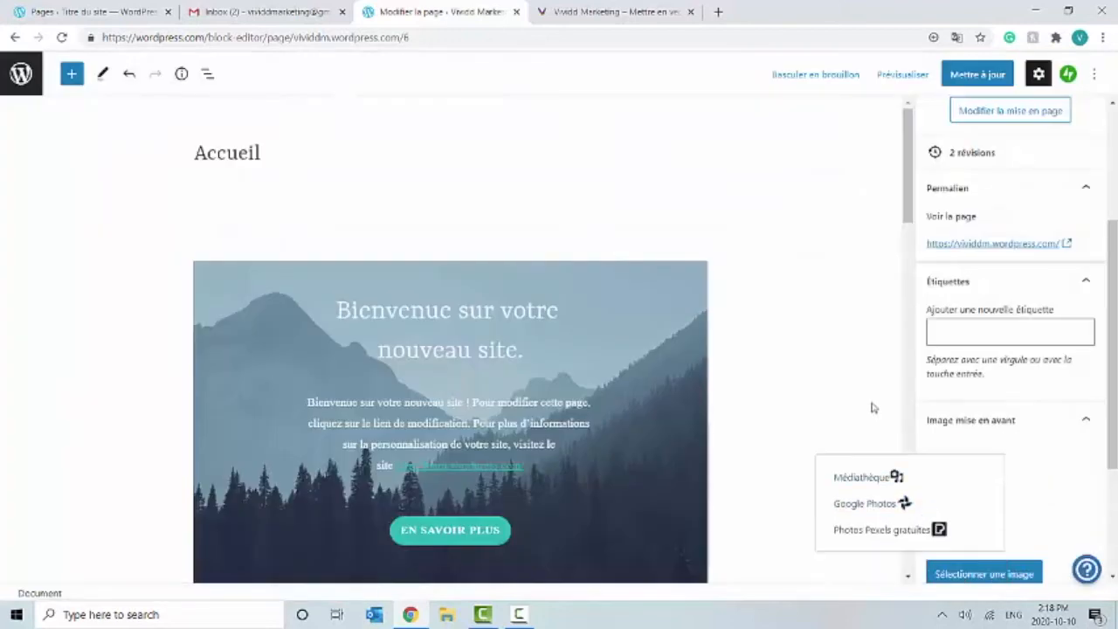
# Step: Expand the Extrait settings, then open and close the media library without changes
pyautogui.scroll(-1, 871, 408)
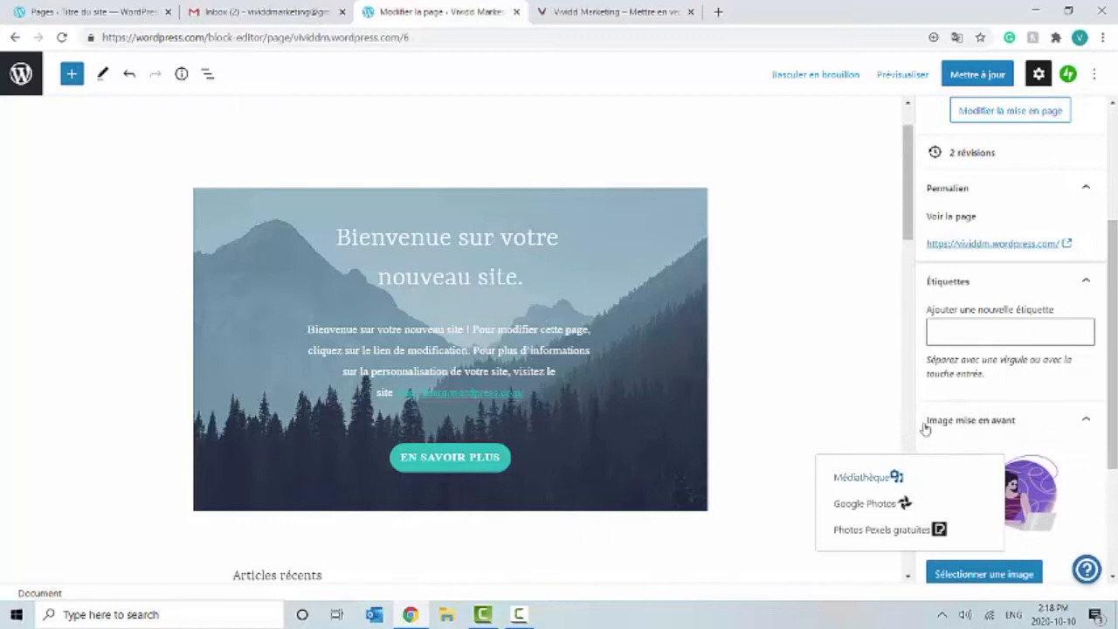
pyautogui.scroll(-5, 900, 428)
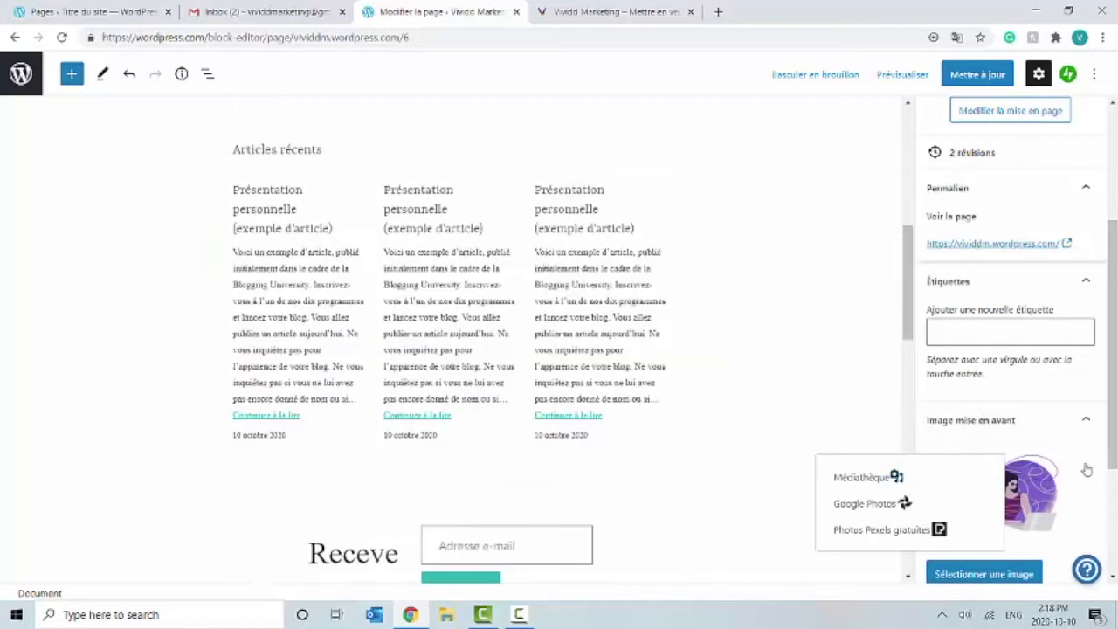
pyautogui.scroll(-3, 1088, 502)
pyautogui.click(1049, 458)
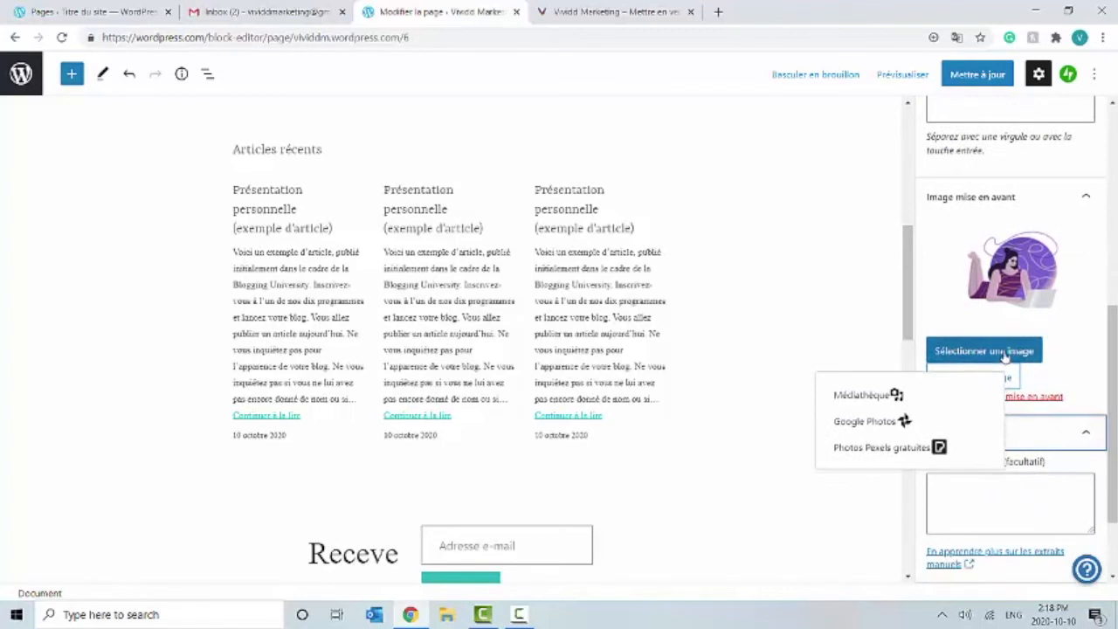
pyautogui.click(1017, 381)
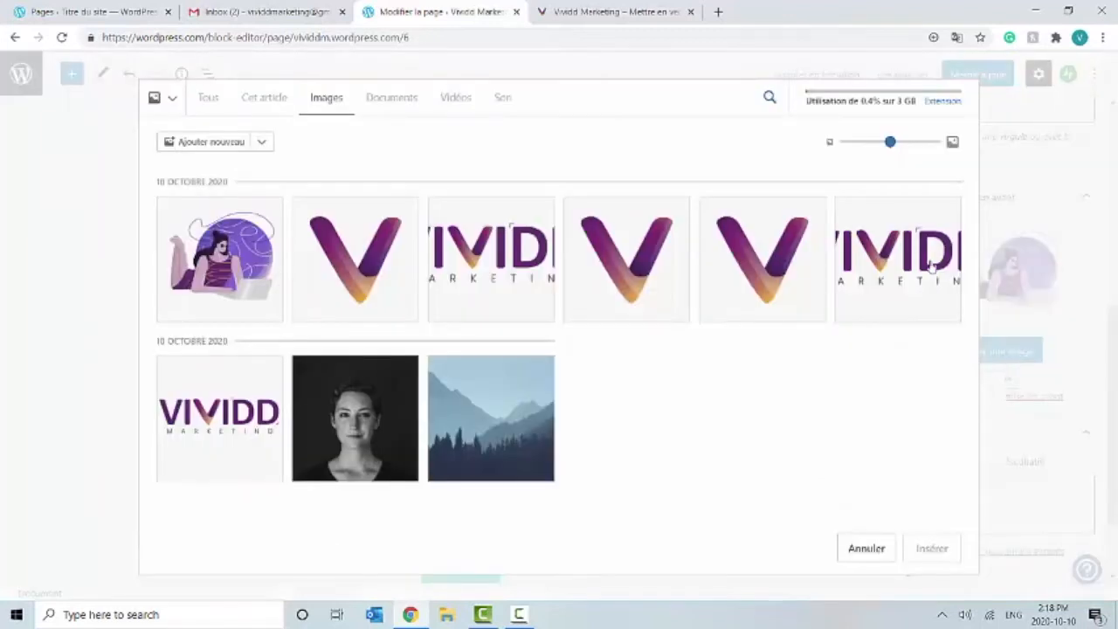
pyautogui.click(889, 545)
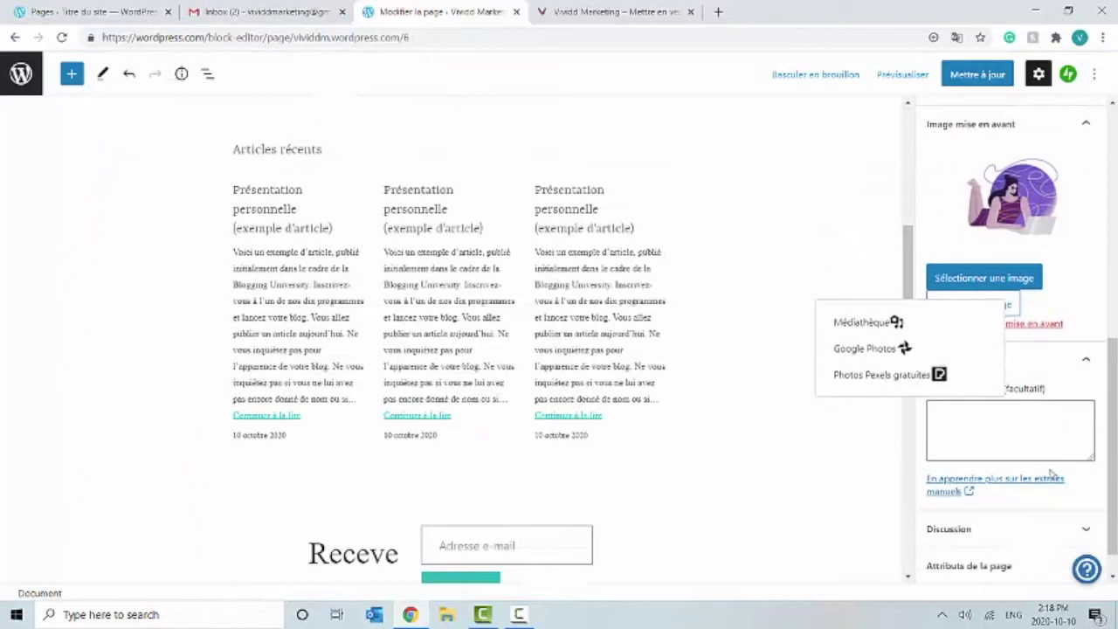
# Step: Tick Autoriser les commentaires under Discussion and expand Attributs de la page
pyautogui.scroll(-1, 1029, 515)
pyautogui.click(1001, 494)
pyautogui.click(986, 535)
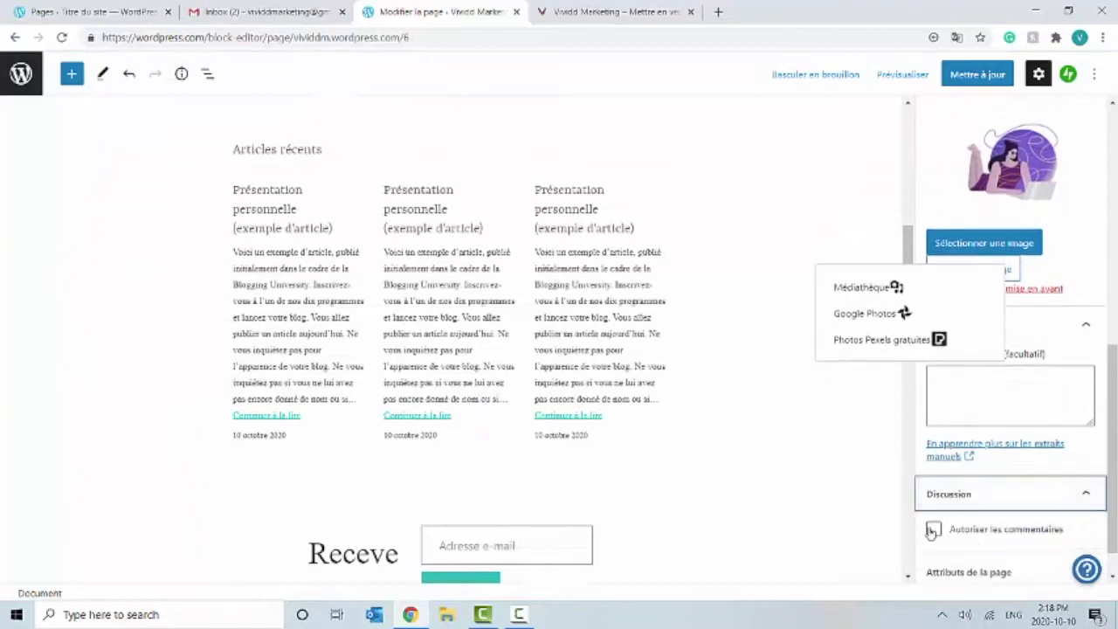
pyautogui.scroll(5, 774, 487)
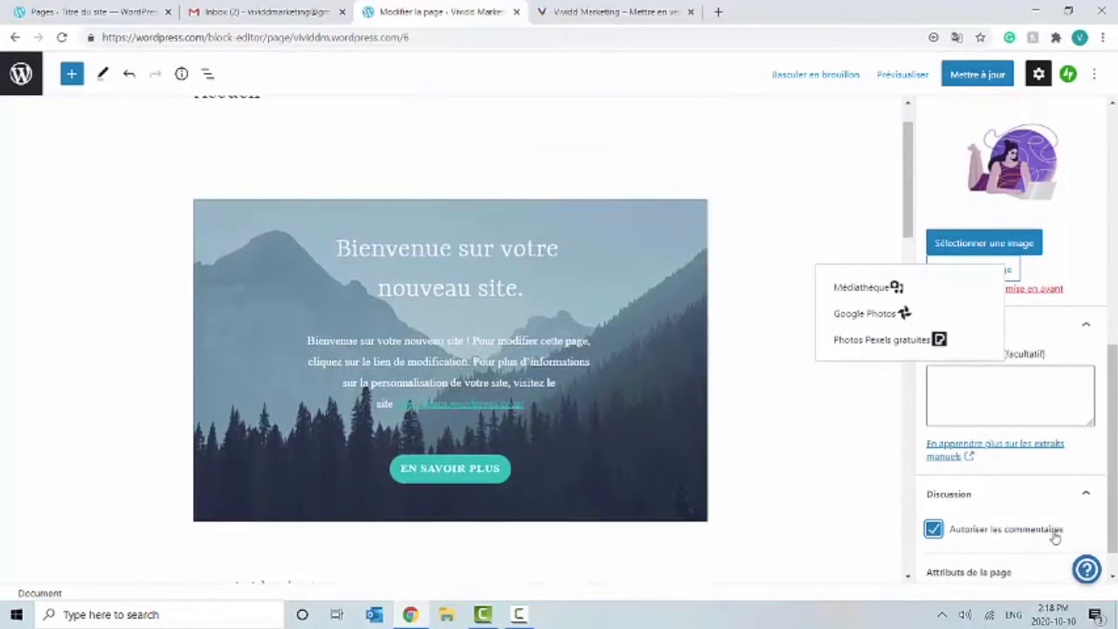
pyautogui.scroll(-1, 1048, 532)
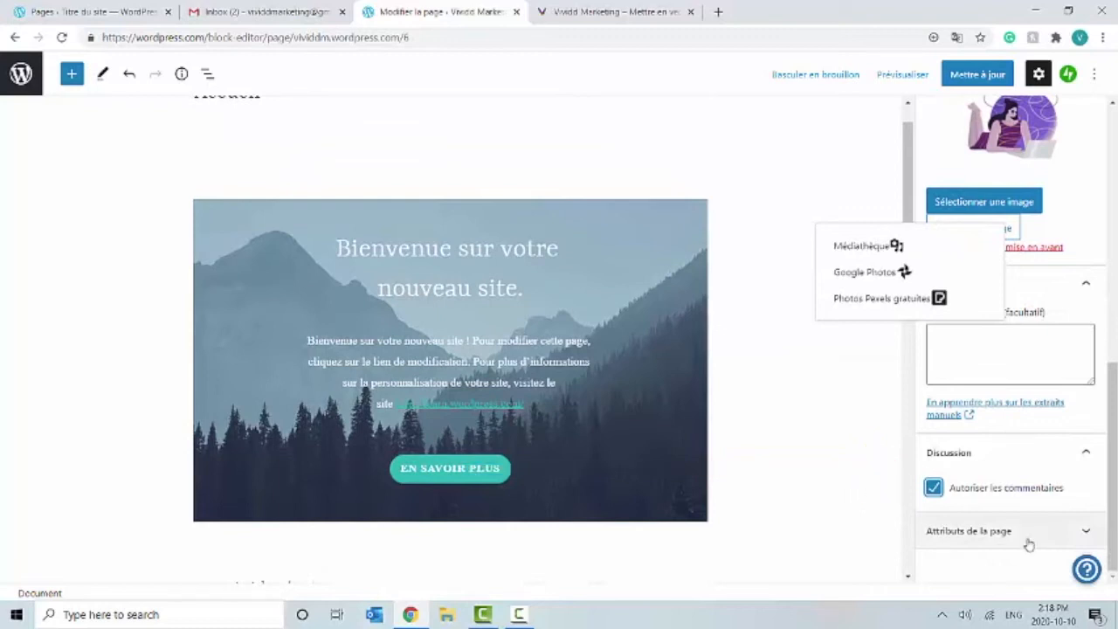
pyautogui.click(1028, 533)
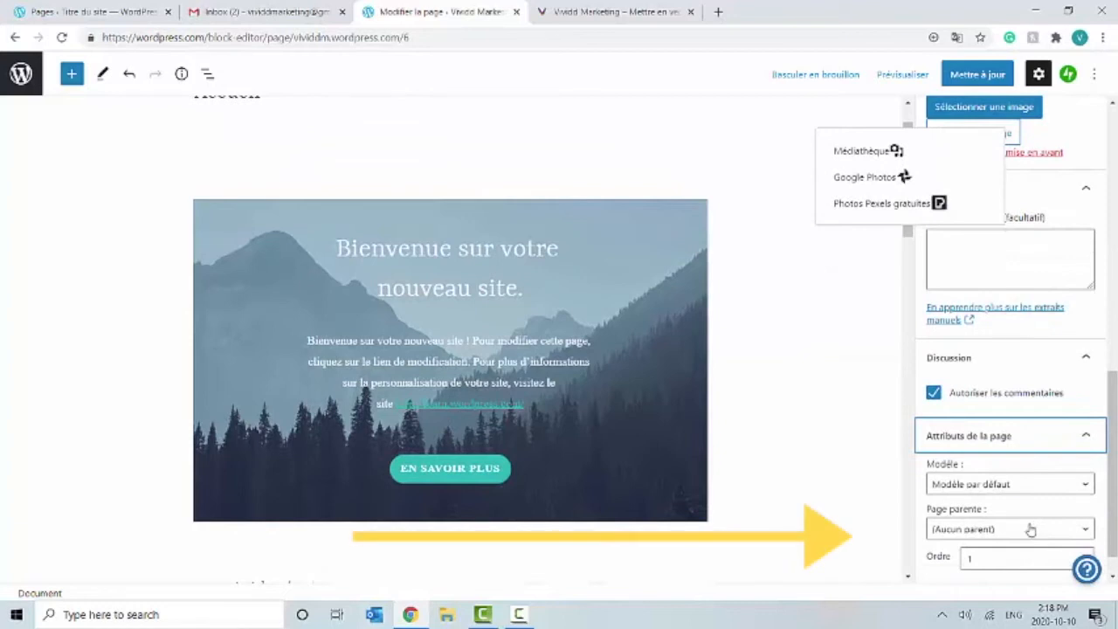
pyautogui.scroll(-1, 1029, 529)
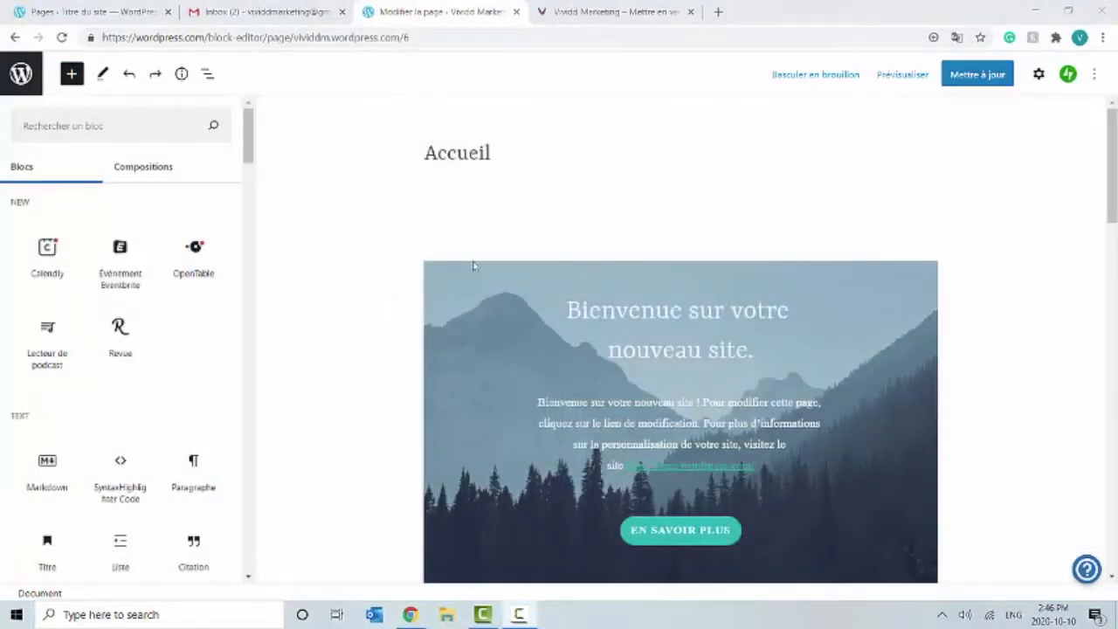
# Step: Remove the 'Bienvenue sur votre nouveau site.' cover banner block from the Accueil page
pyautogui.click(519, 317)
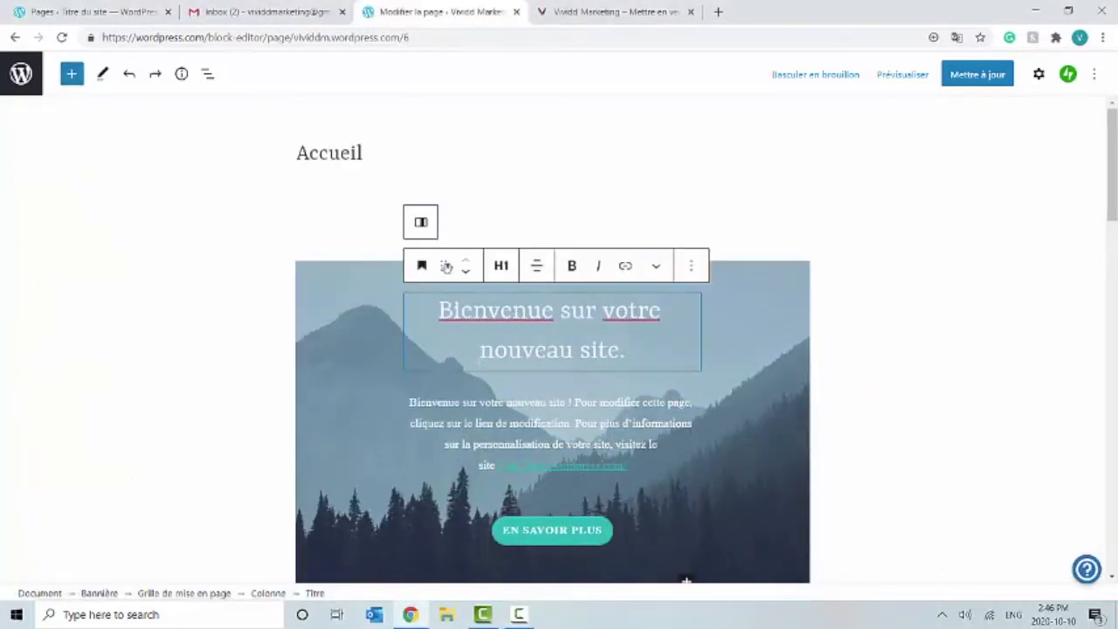
pyautogui.click(386, 298)
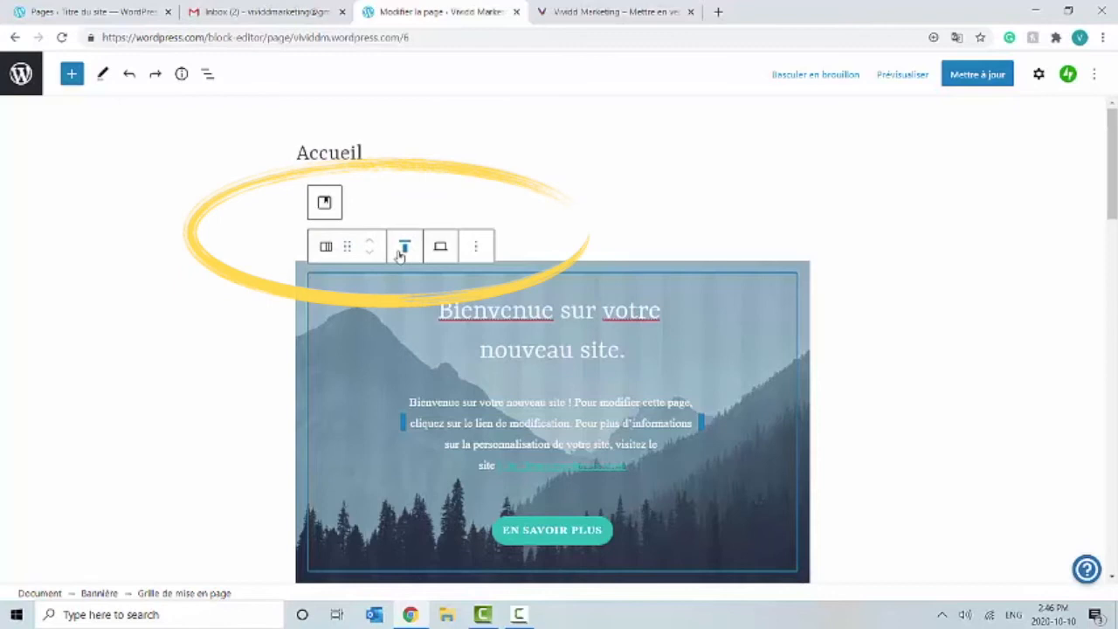
pyautogui.click(404, 251)
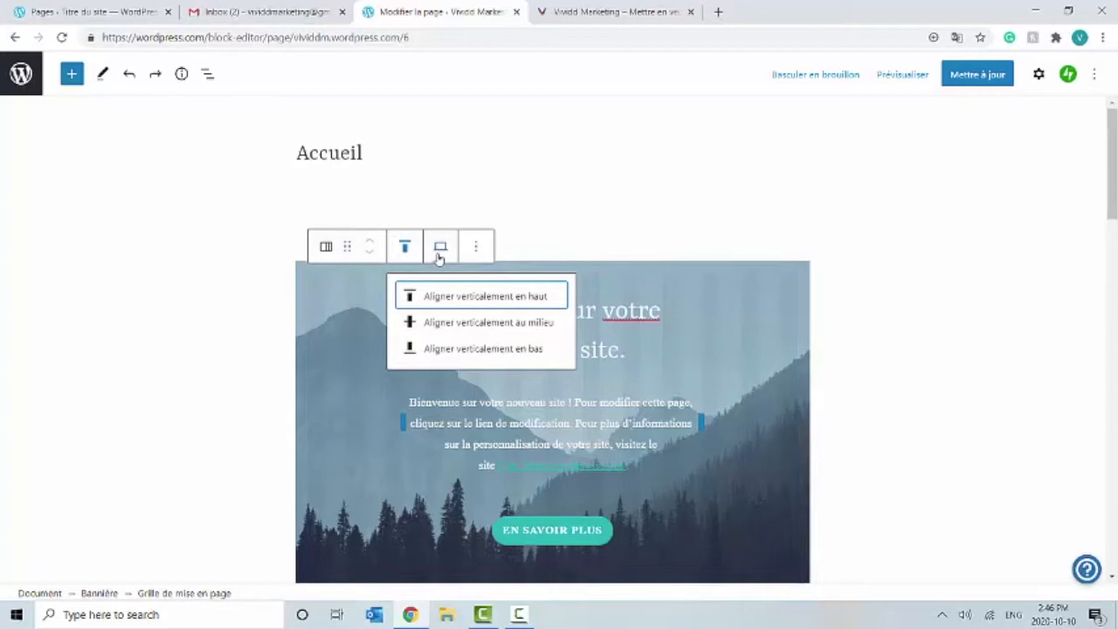
pyautogui.click(440, 249)
pyautogui.click(475, 246)
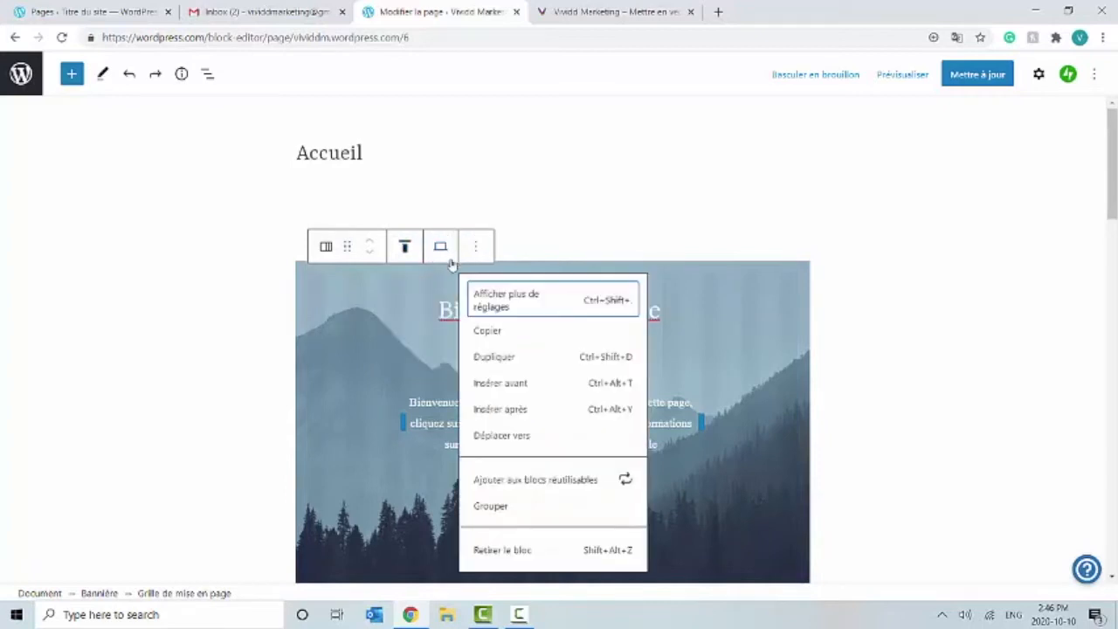
pyautogui.click(373, 330)
pyautogui.click(309, 313)
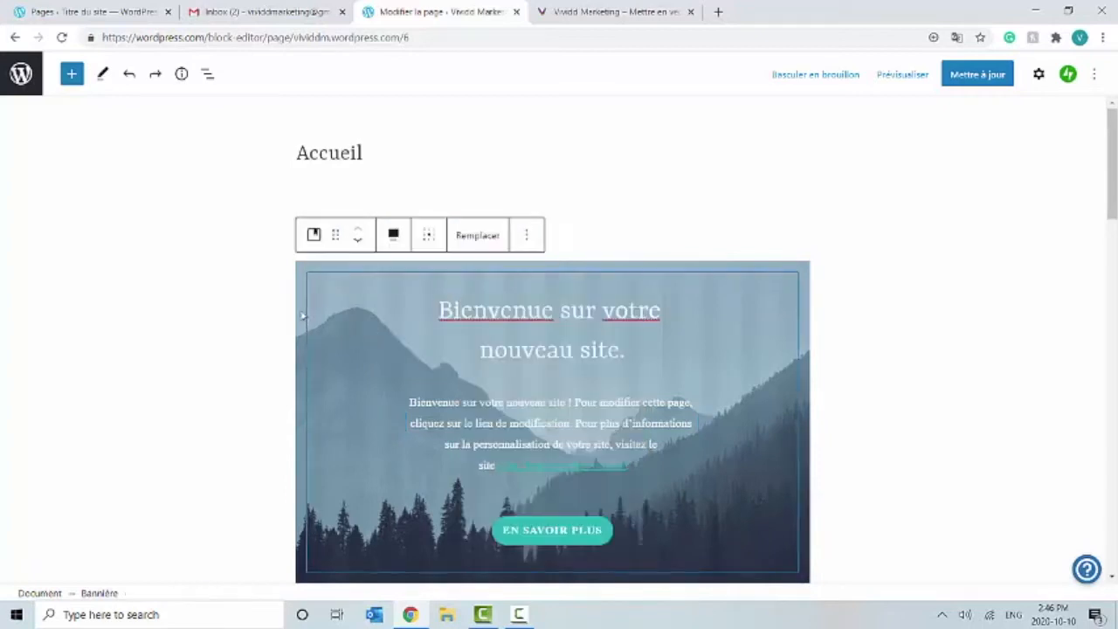
pyautogui.click(527, 234)
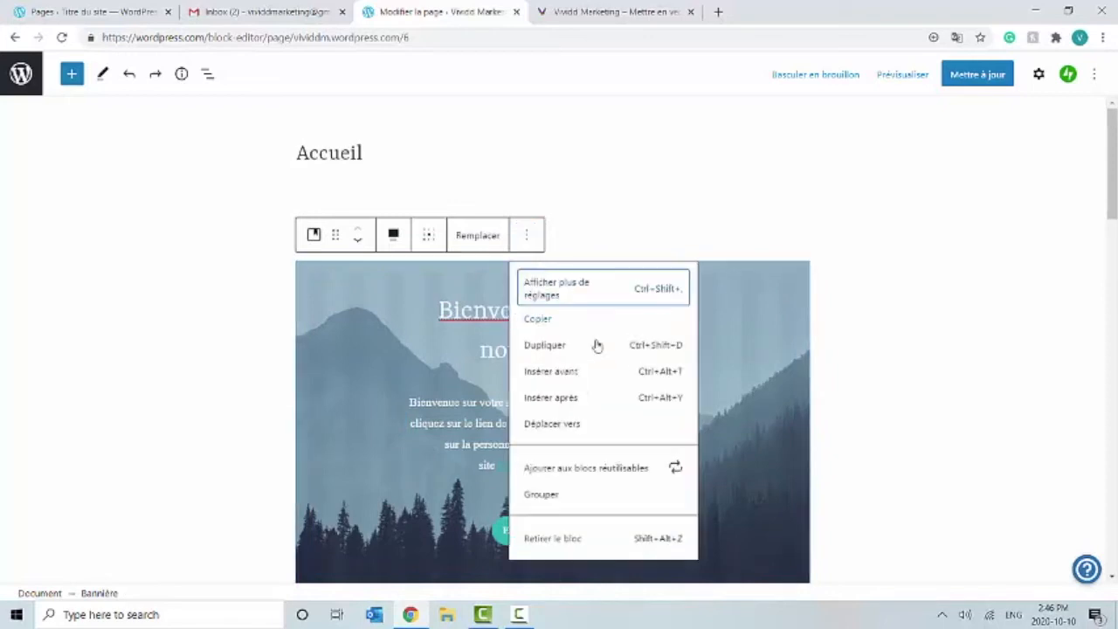
pyautogui.click(590, 545)
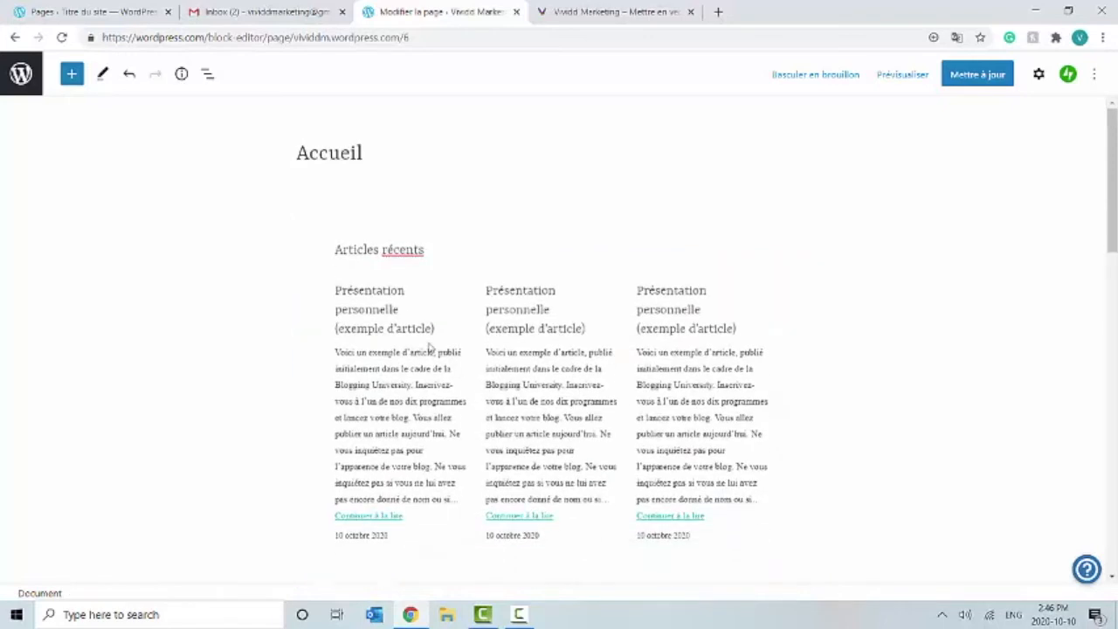
# Step: Remove the recent-articles group and the newsletter signup layout grid
pyautogui.click(312, 245)
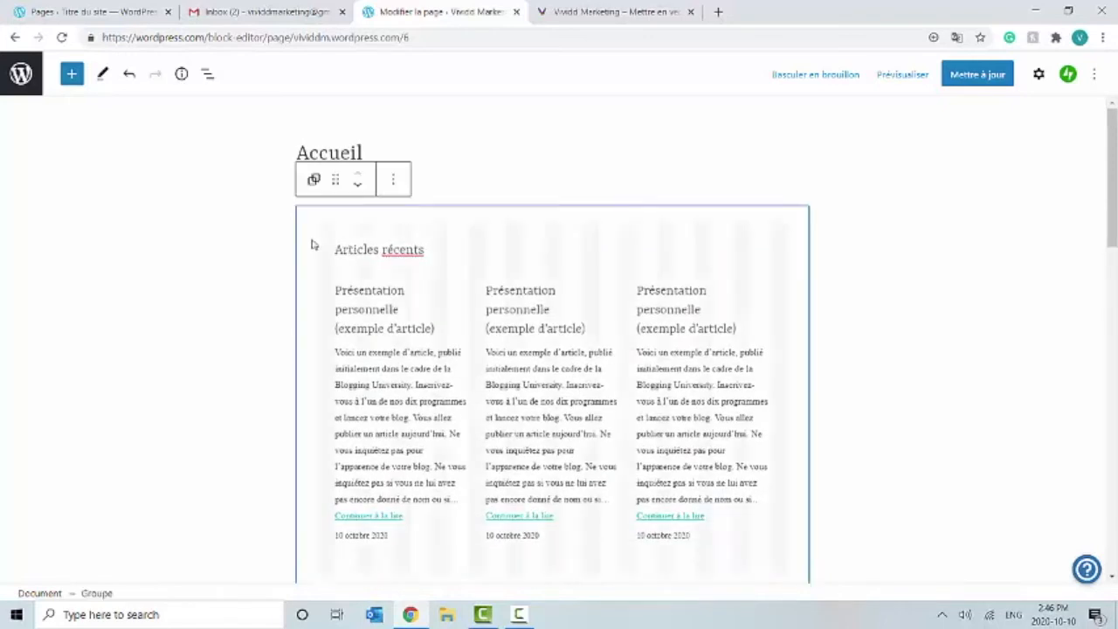
pyautogui.click(394, 180)
pyautogui.click(466, 487)
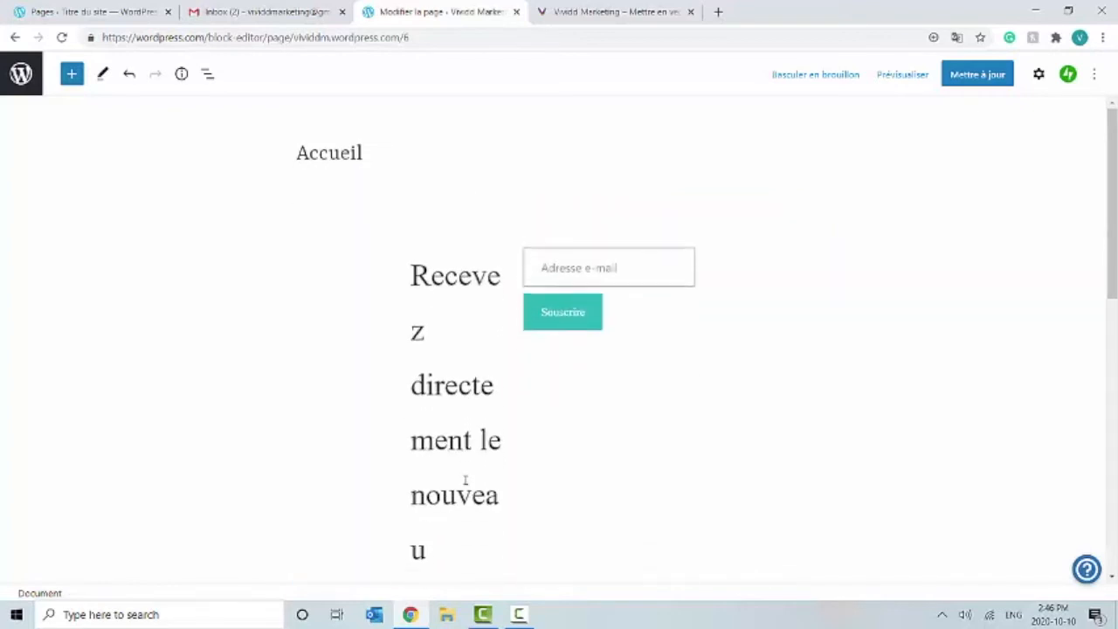
pyautogui.click(399, 271)
pyautogui.click(478, 203)
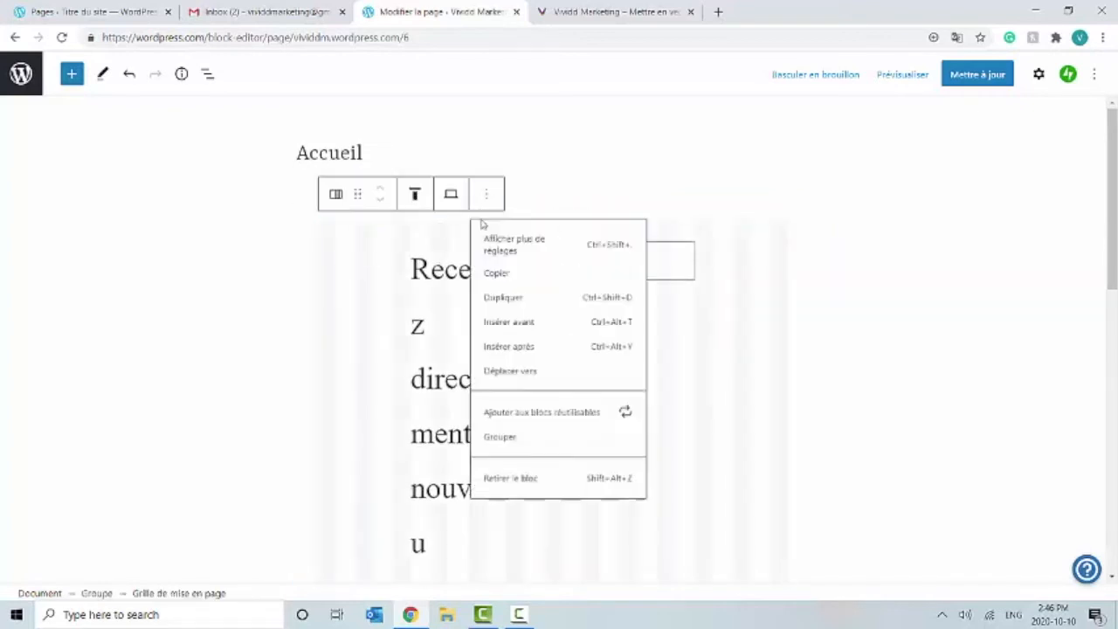
pyautogui.click(524, 500)
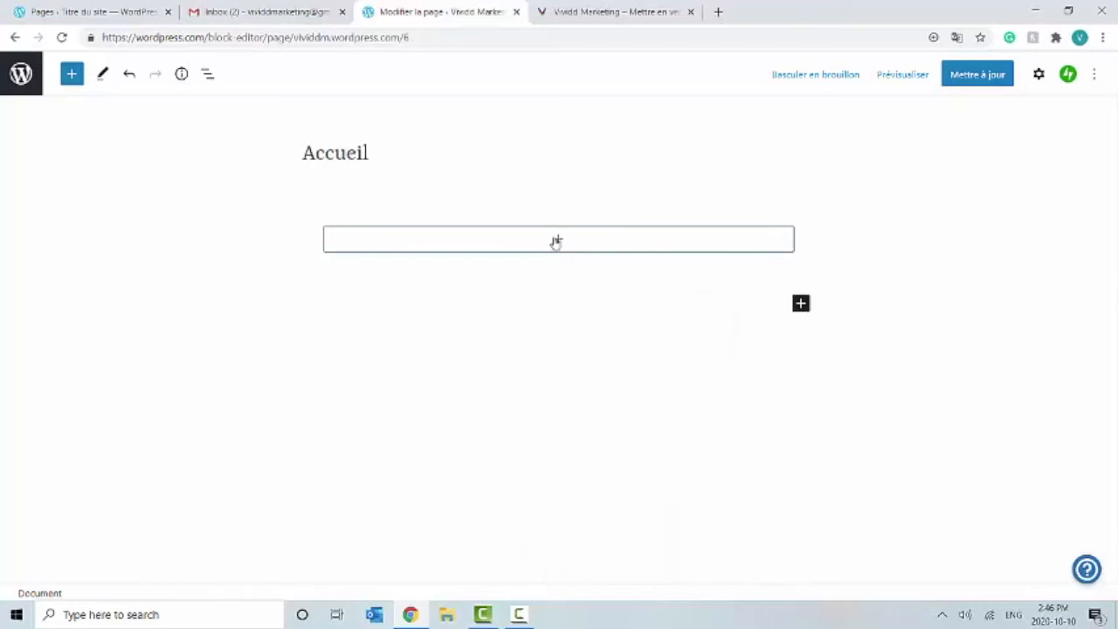
# Step: Add an Image block with the woman-with-laptop illustration from the Médiathèque, then update the page
pyautogui.click(557, 240)
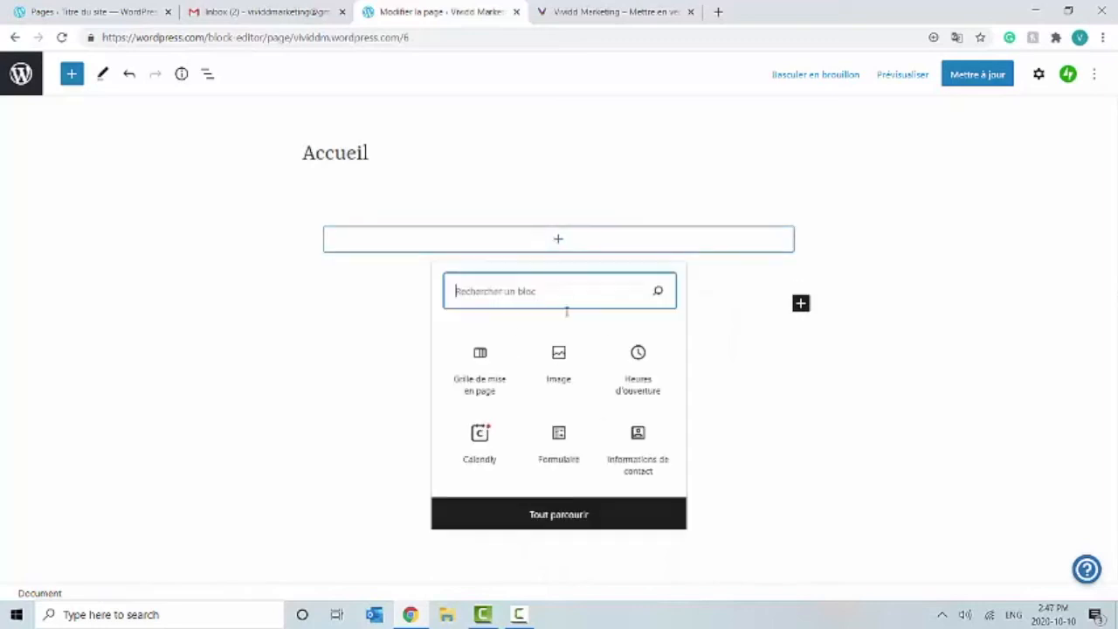
pyautogui.click(559, 367)
pyautogui.click(458, 346)
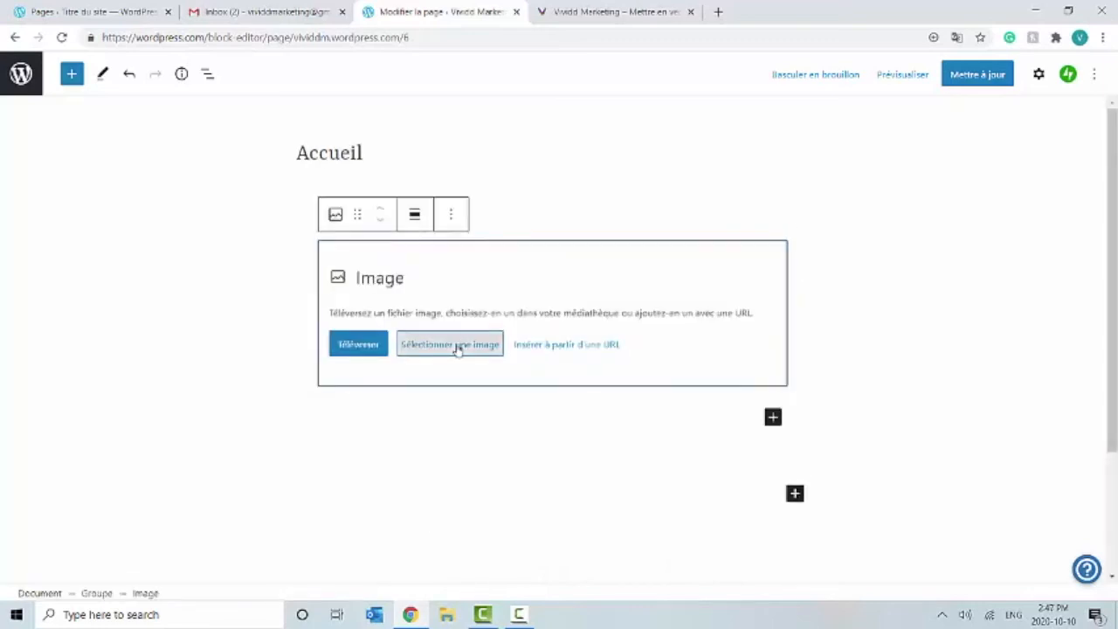
pyautogui.click(515, 390)
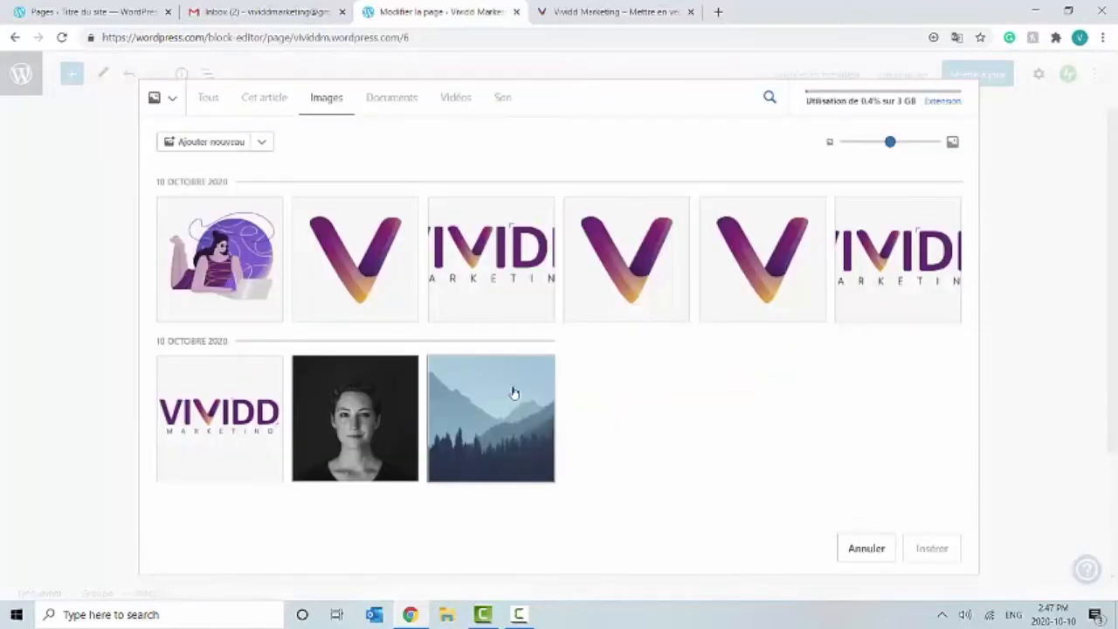
pyautogui.click(252, 308)
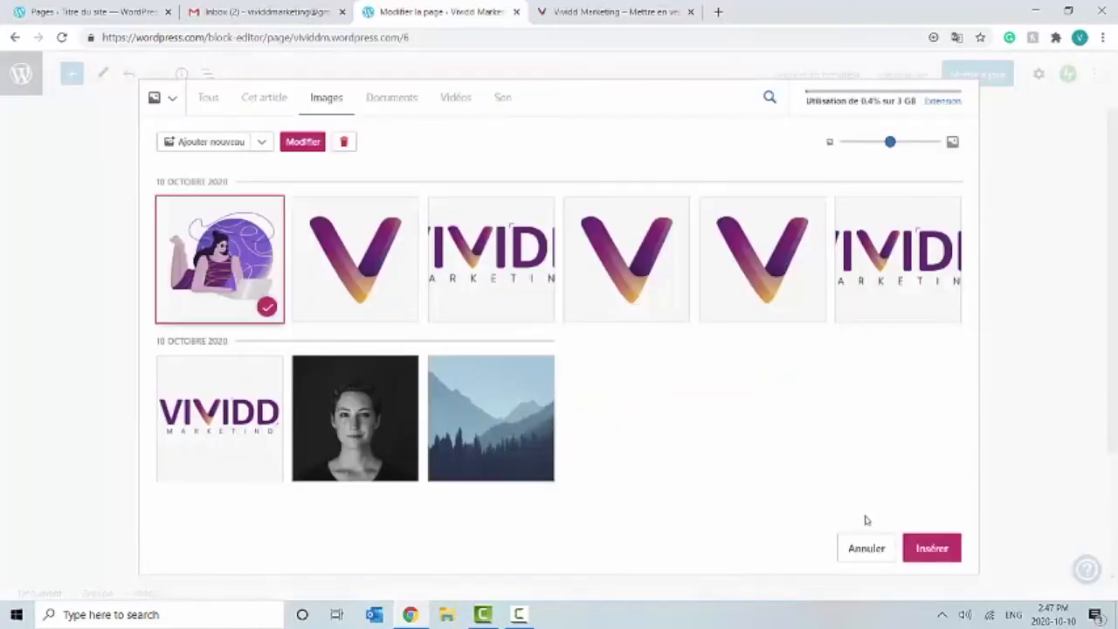
pyautogui.click(932, 548)
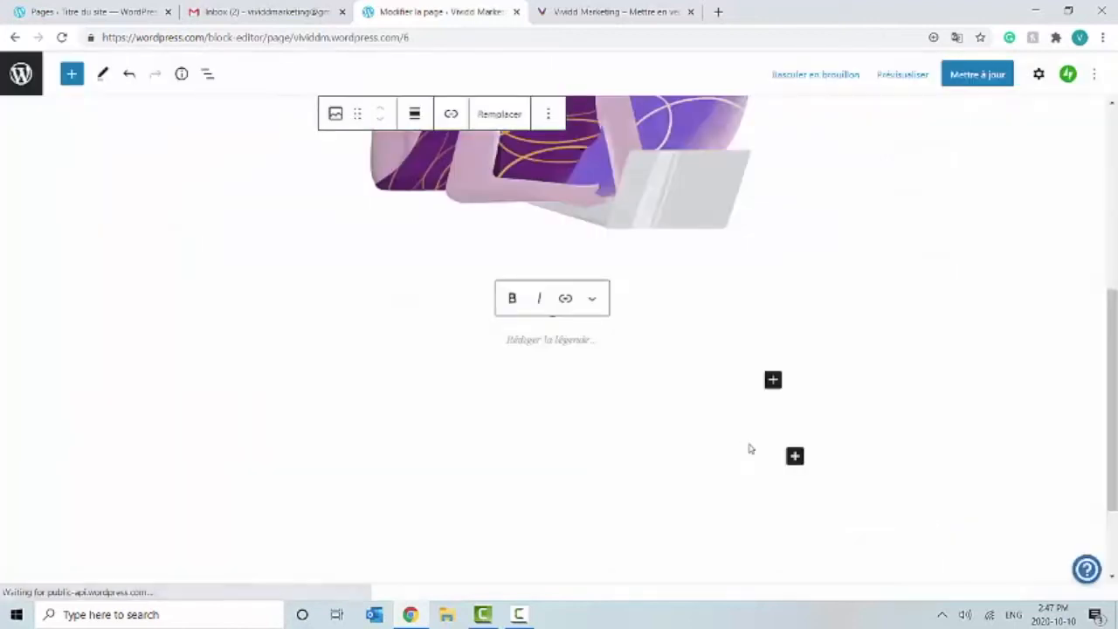
pyautogui.scroll(5, 723, 448)
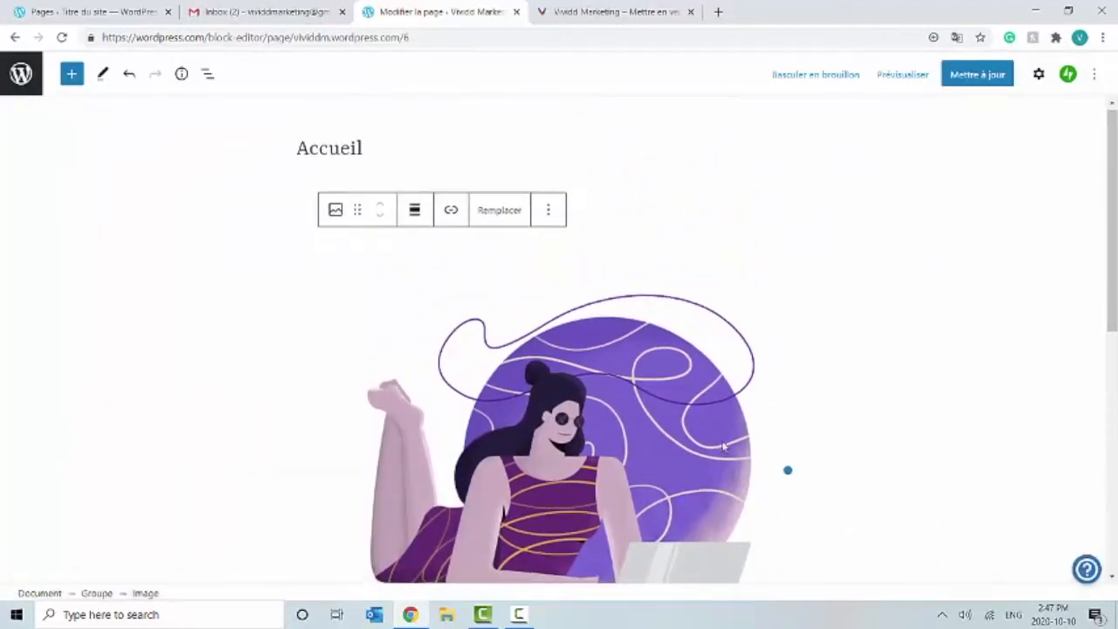
pyautogui.scroll(-5, 723, 448)
pyautogui.scroll(5, 722, 448)
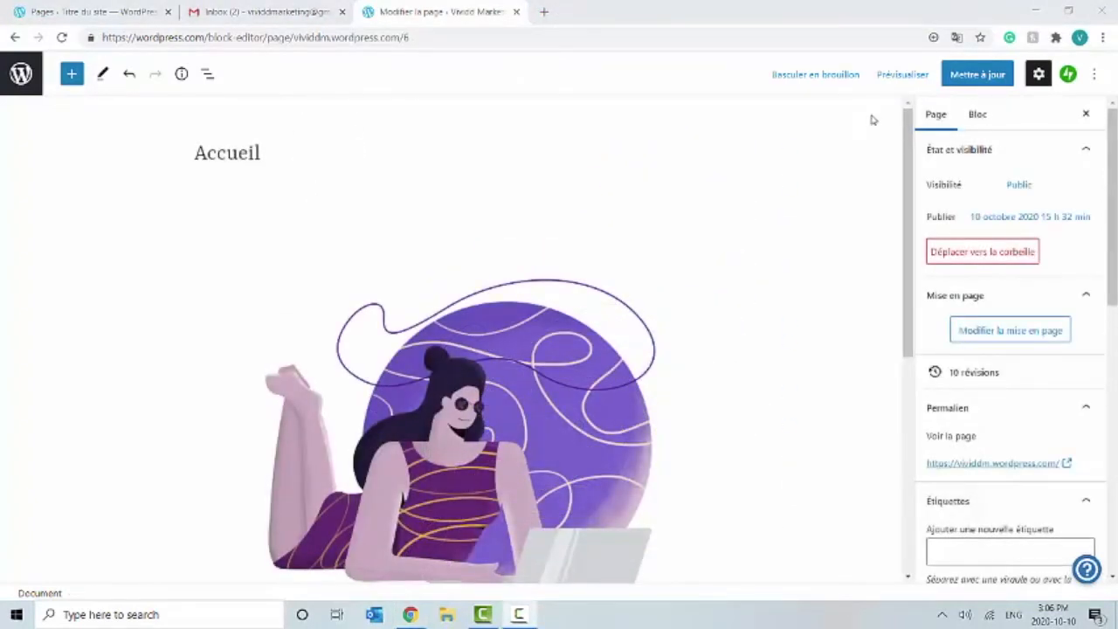
pyautogui.click(988, 77)
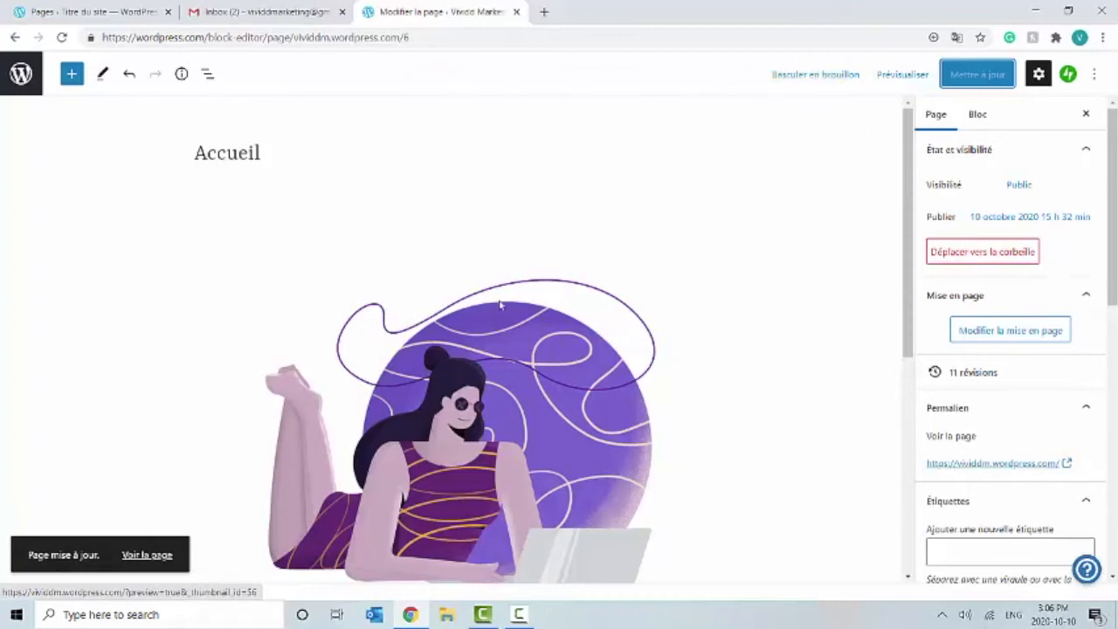
# Step: View the updated Accueil page on the live site, then return to the Mon site dashboard
pyautogui.click(156, 559)
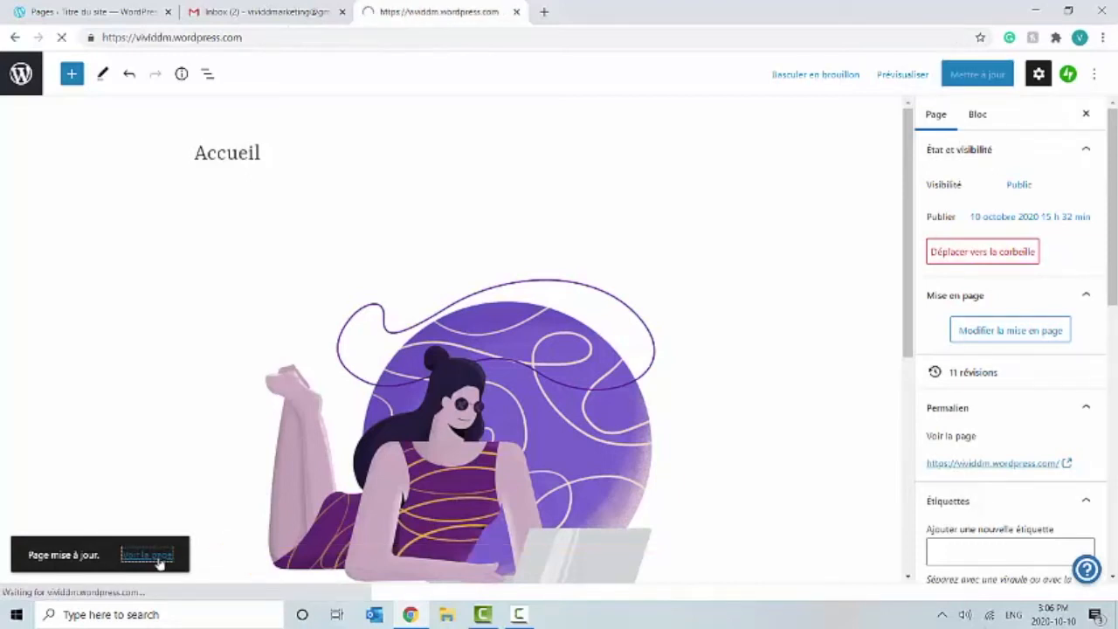
pyautogui.scroll(-10, 673, 338)
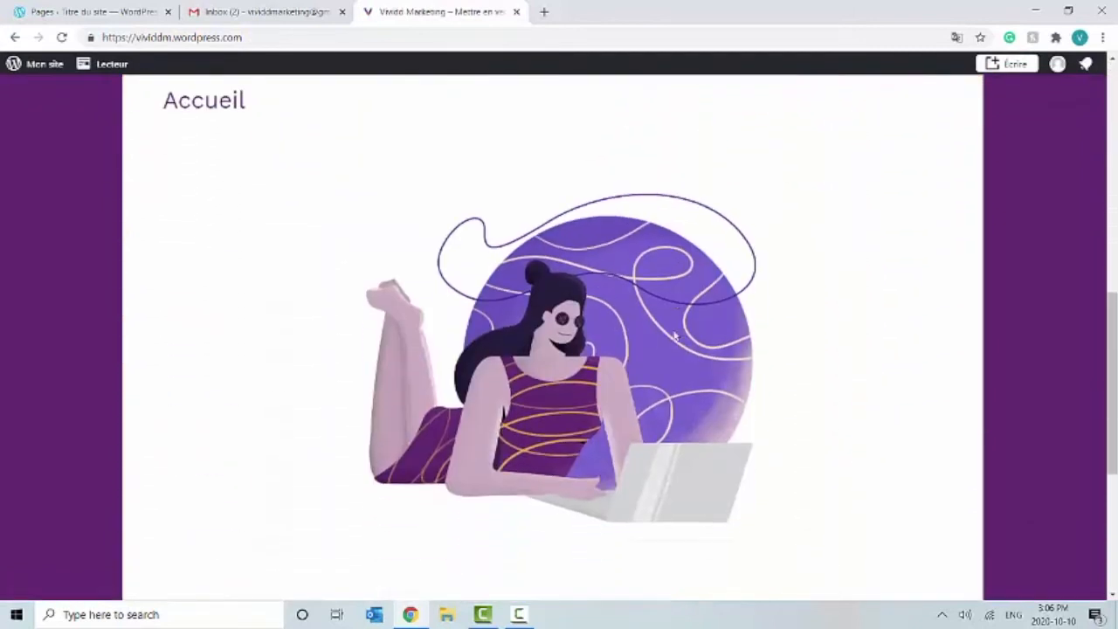
pyautogui.scroll(10, 674, 337)
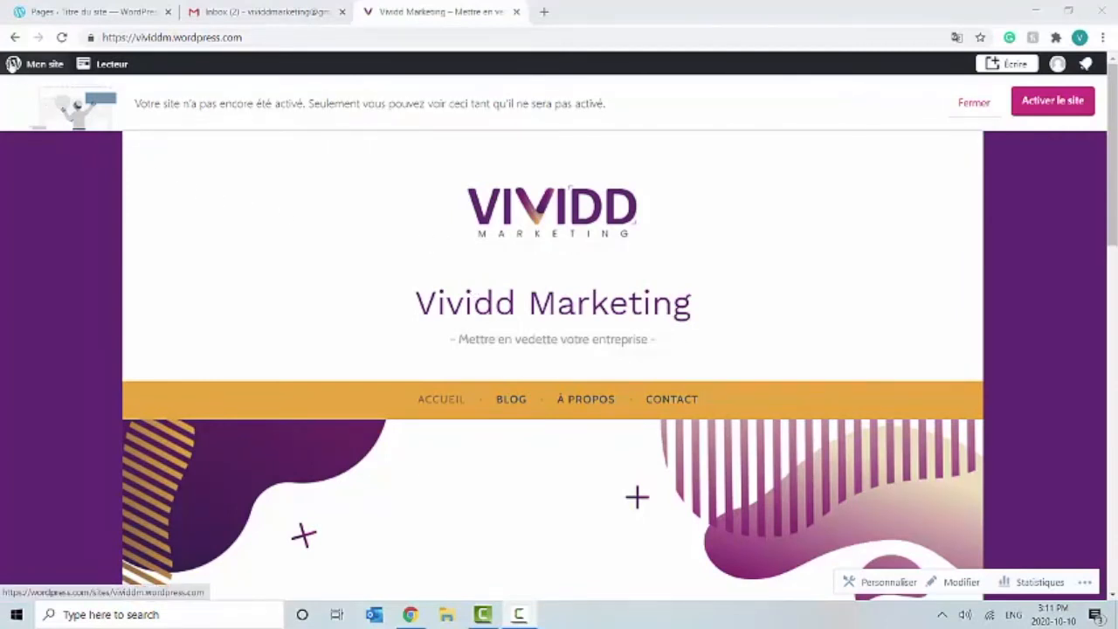
pyautogui.click(17, 63)
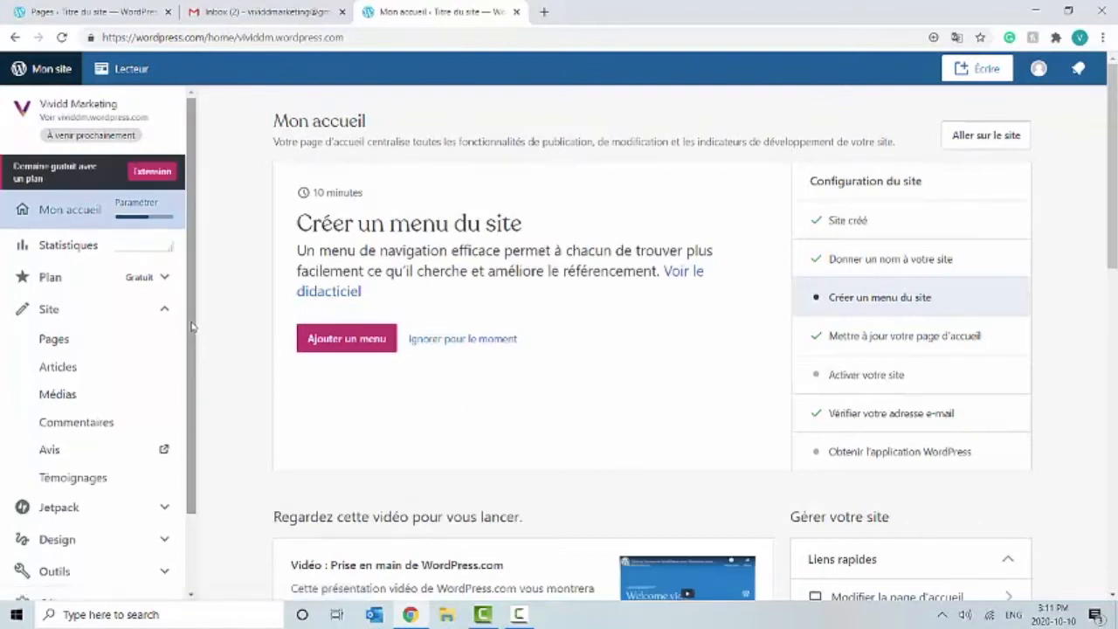
# Step: Open Site > Pages, check the À propos and Contact action menus, and start a new page
pyautogui.click(99, 338)
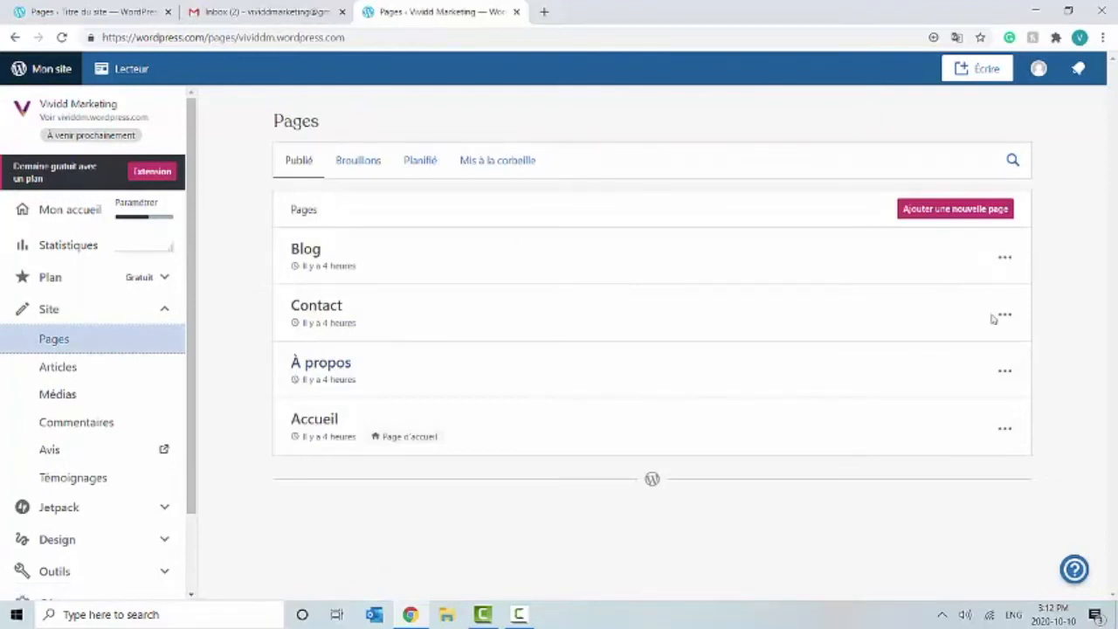
pyautogui.click(1005, 371)
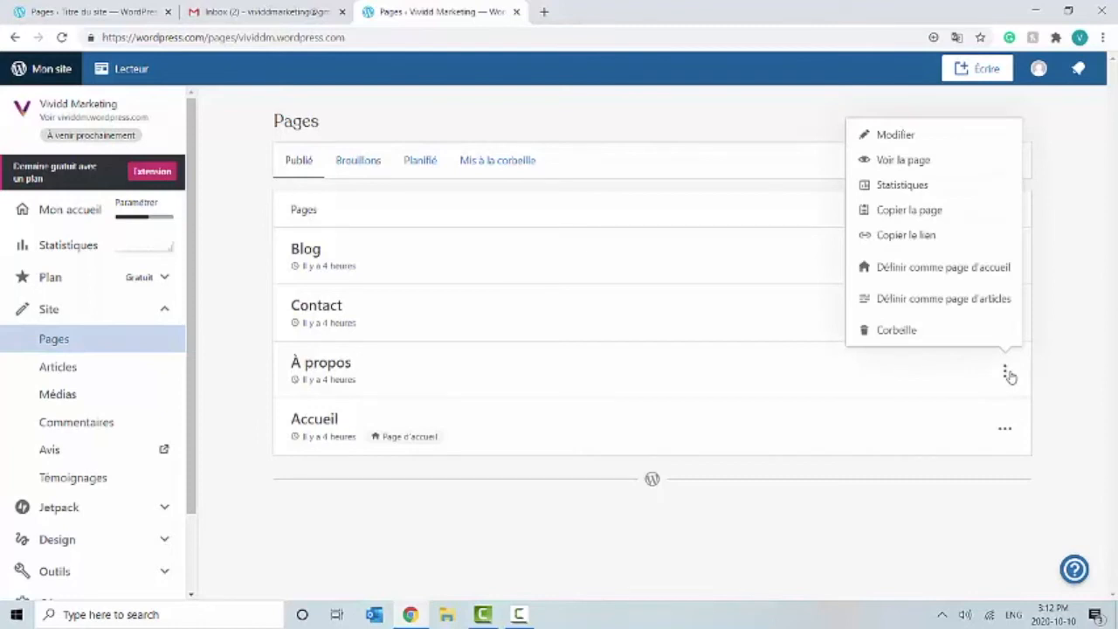
pyautogui.click(1008, 374)
pyautogui.click(1005, 315)
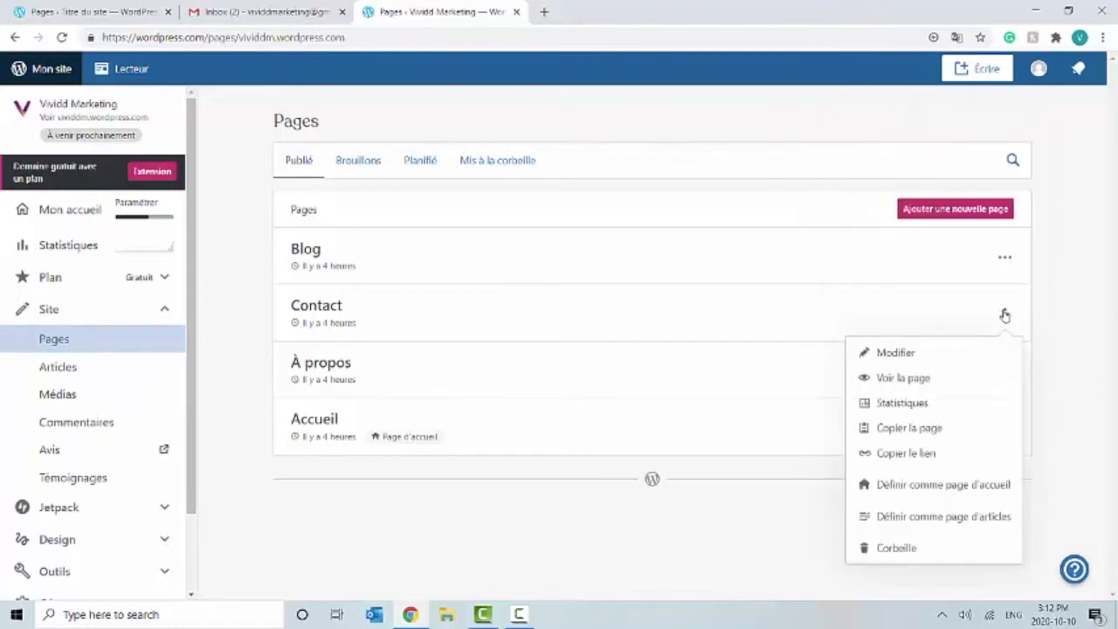
pyautogui.click(1004, 315)
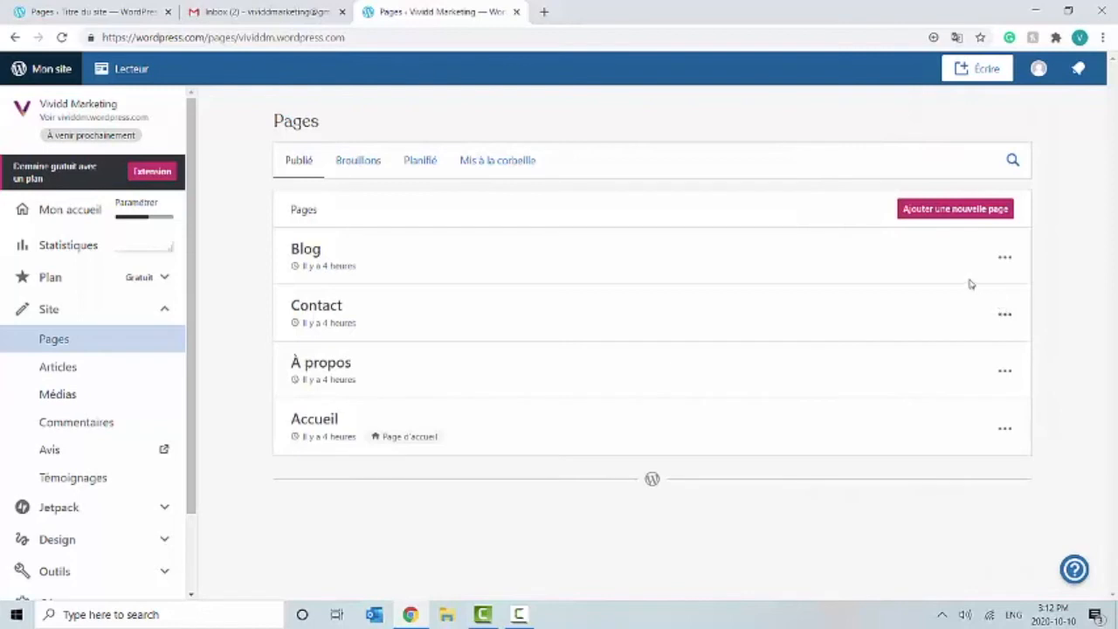
pyautogui.click(1006, 316)
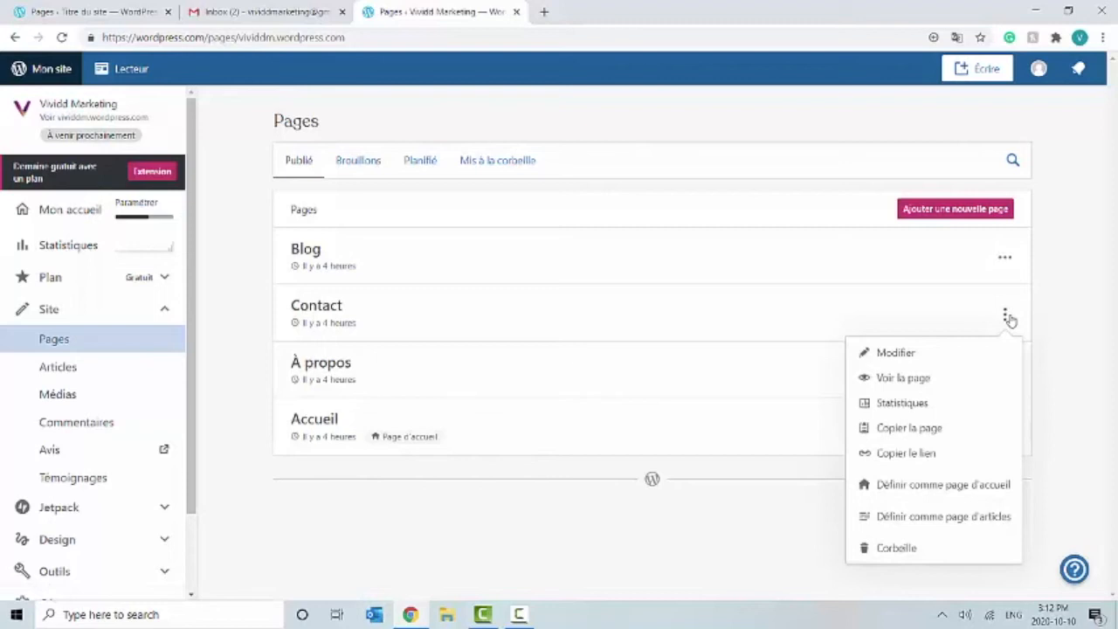
pyautogui.click(1009, 319)
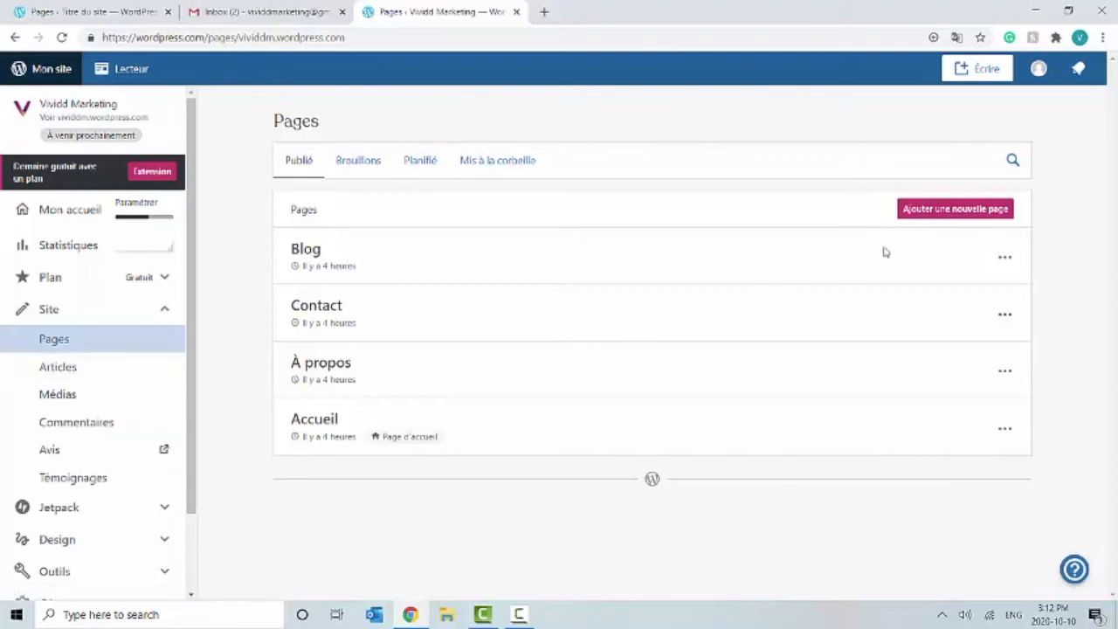
pyautogui.click(956, 211)
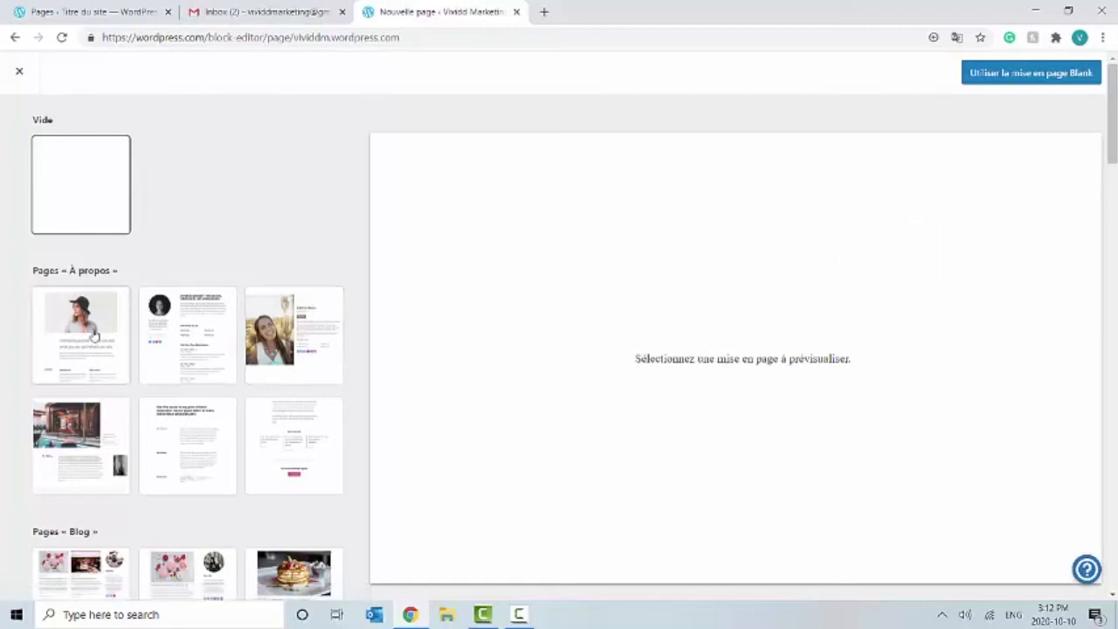
# Step: Scroll up and down through the page layout templates
pyautogui.scroll(-2, 78, 347)
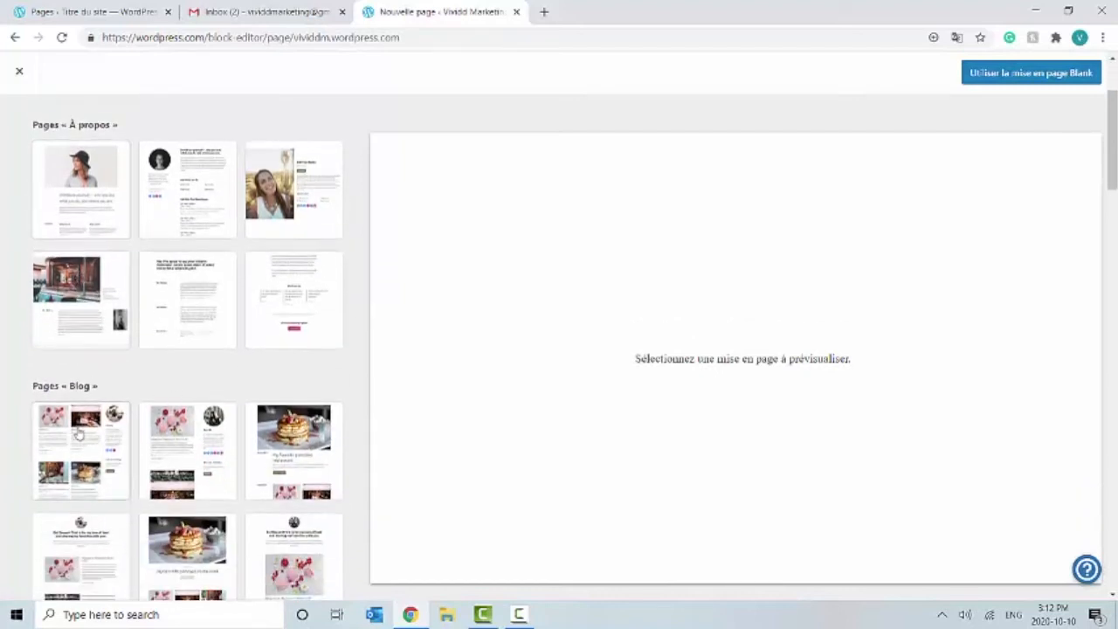
pyautogui.scroll(1, 78, 434)
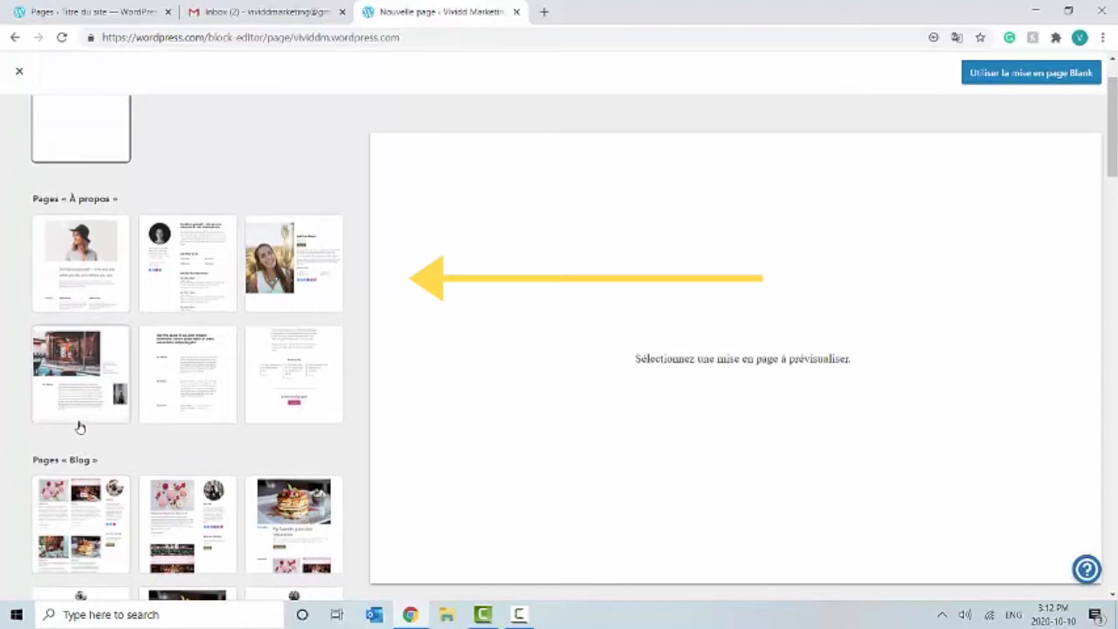
pyautogui.scroll(1, 78, 427)
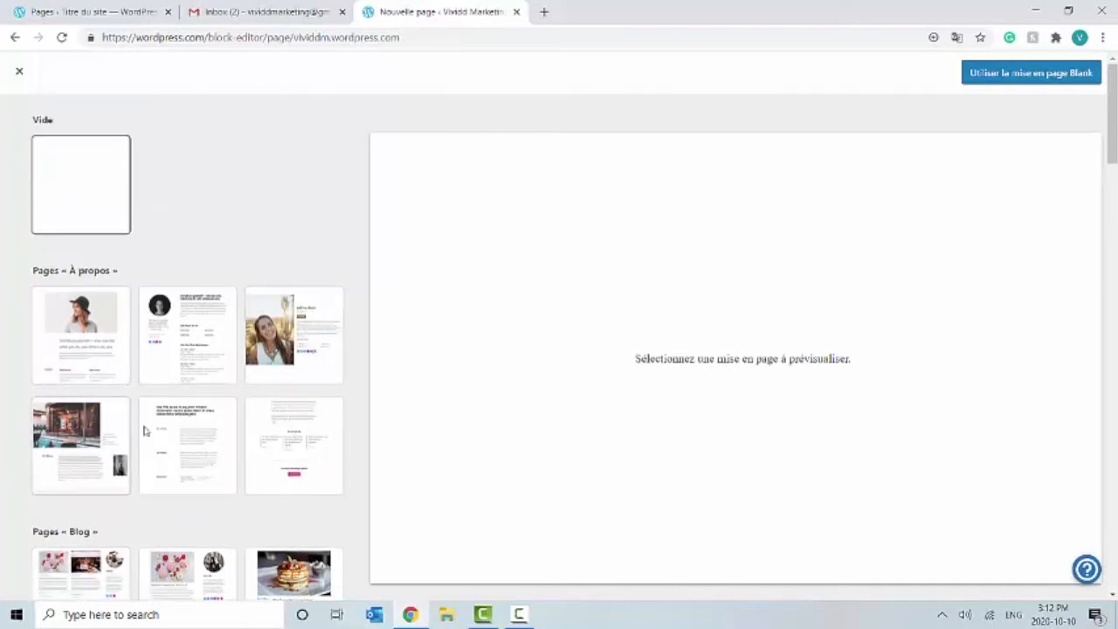
pyautogui.scroll(-3, 96, 407)
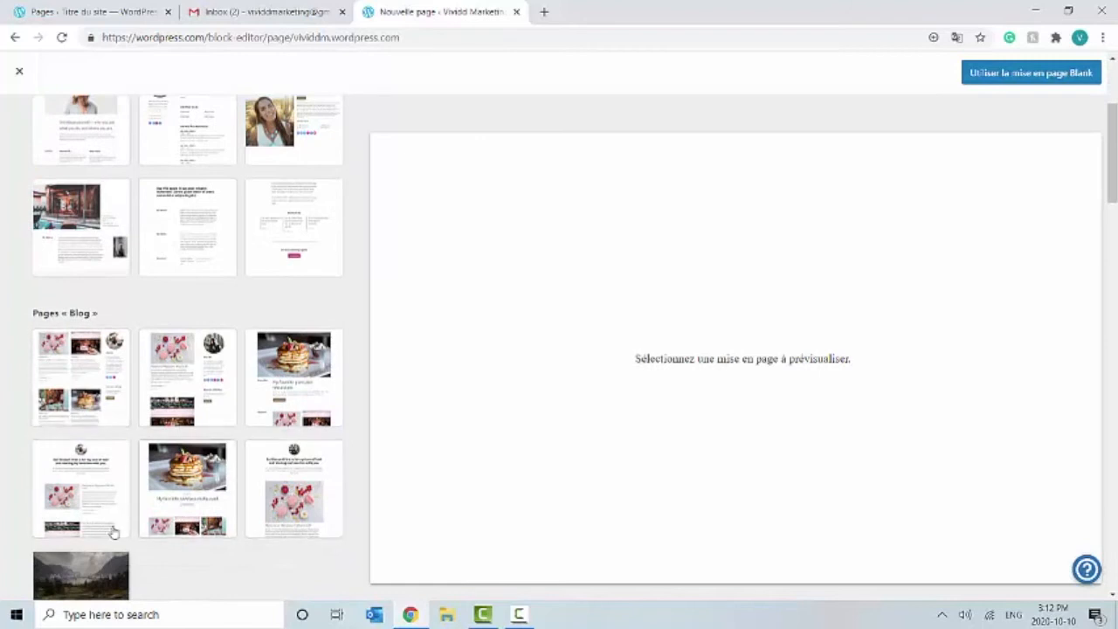
pyautogui.scroll(-4, 110, 529)
pyautogui.scroll(7, 122, 463)
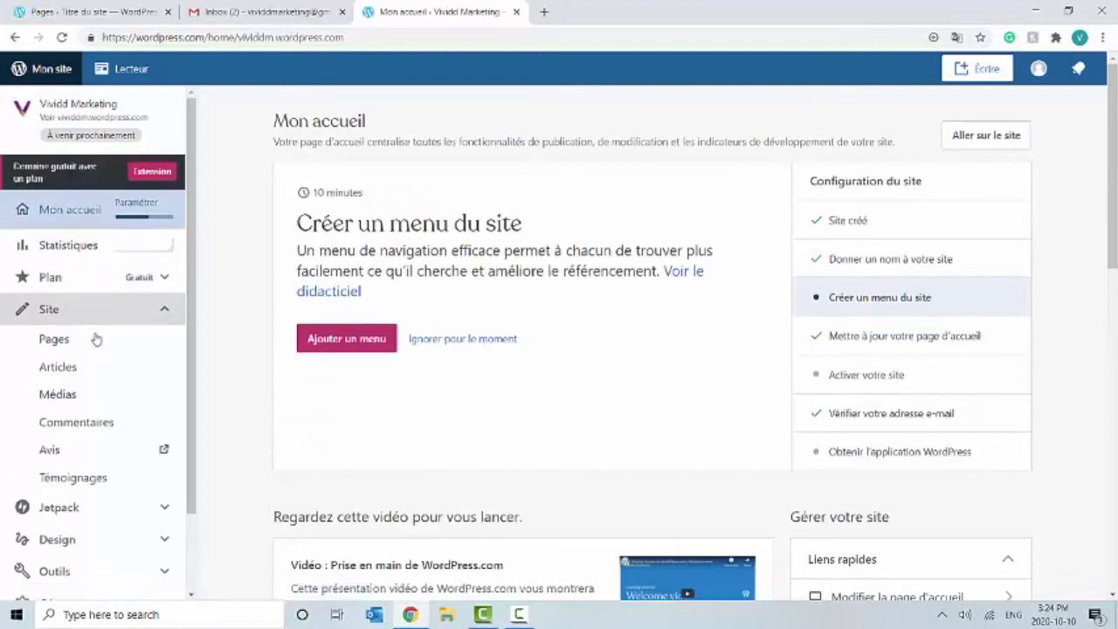
# Step: Move the À propos page to the Corbeille and open the Articles list
pyautogui.click(94, 343)
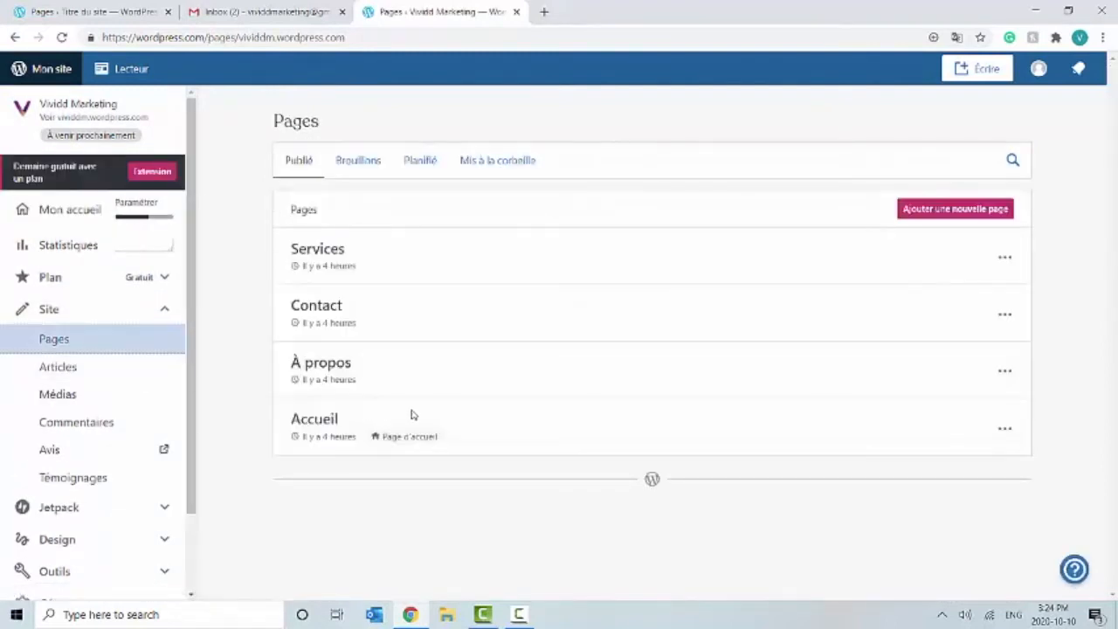
pyautogui.click(1005, 371)
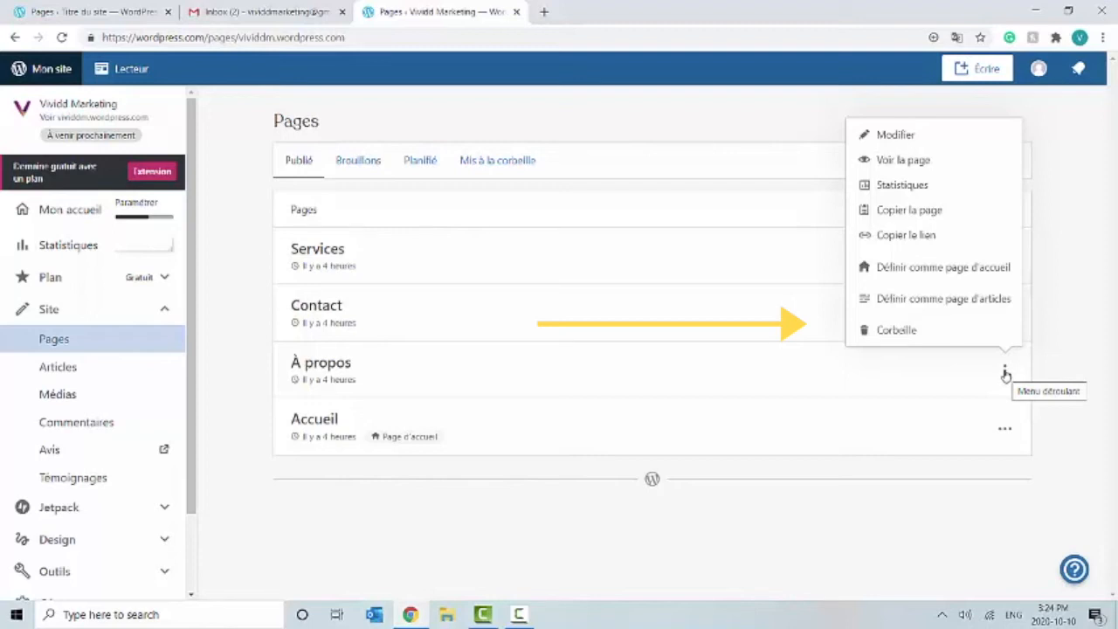
pyautogui.click(973, 336)
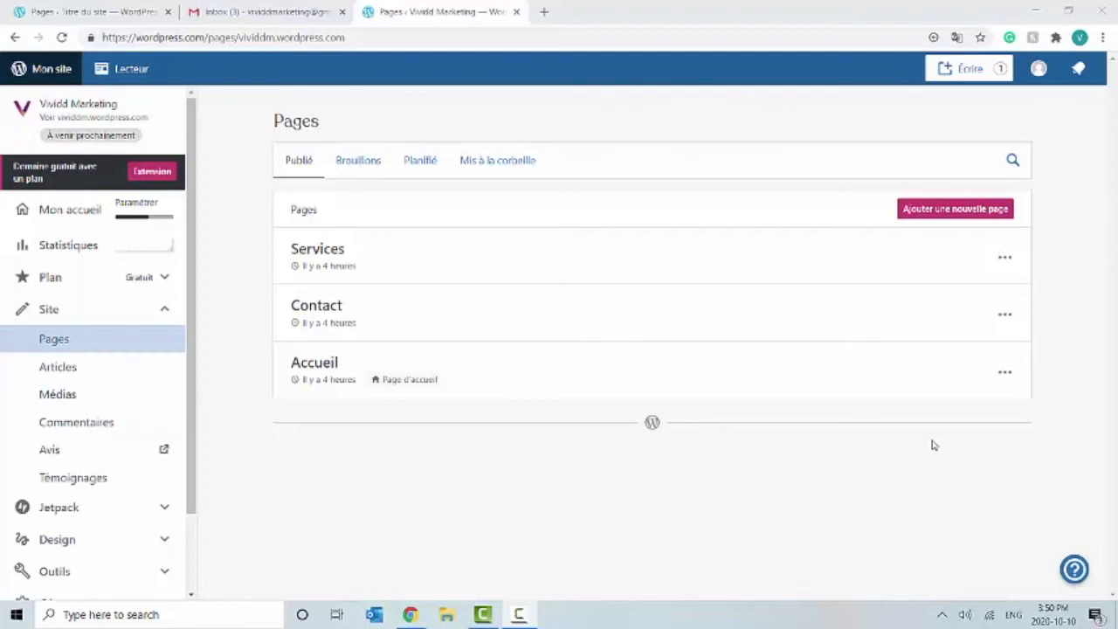
pyautogui.click(61, 367)
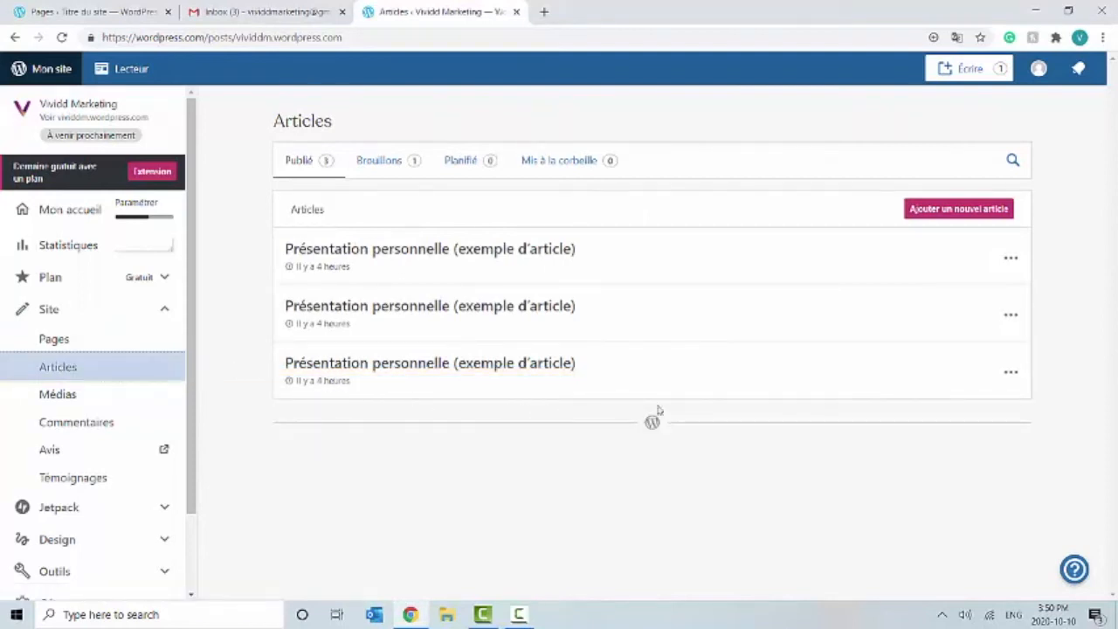
# Step: Start a new post and title it 'Website'
pyautogui.click(937, 213)
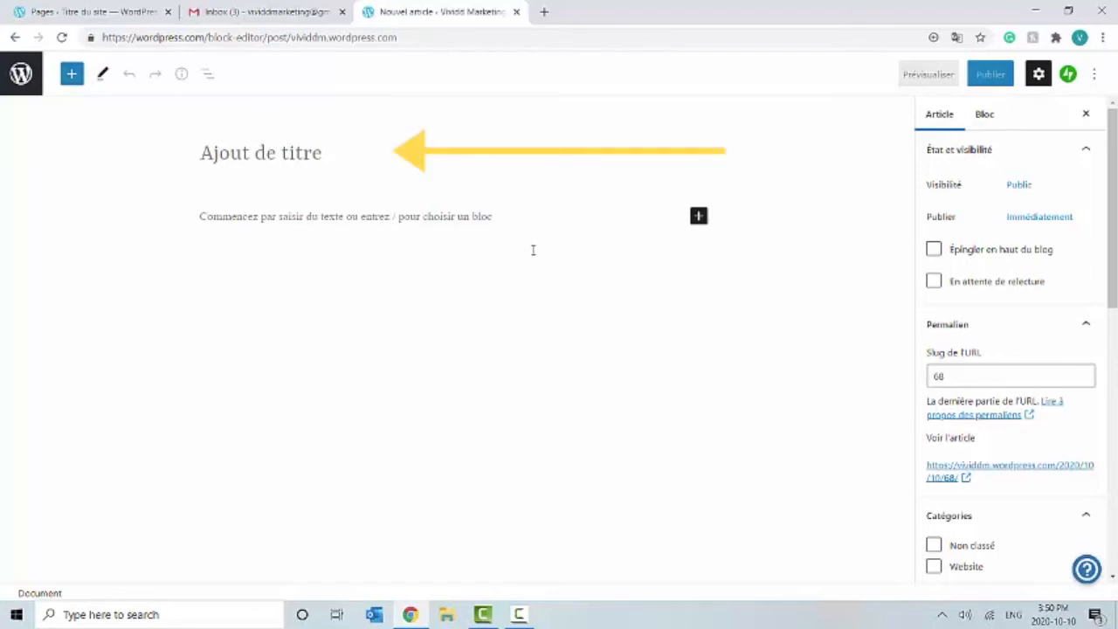
pyautogui.write('We')
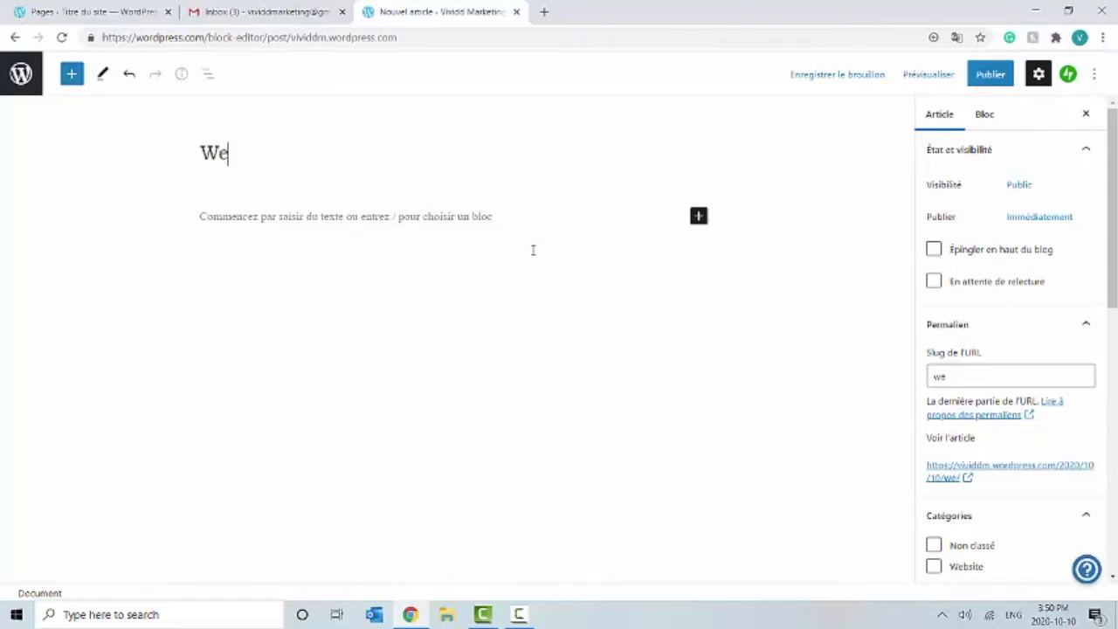
pyautogui.write('bsite')
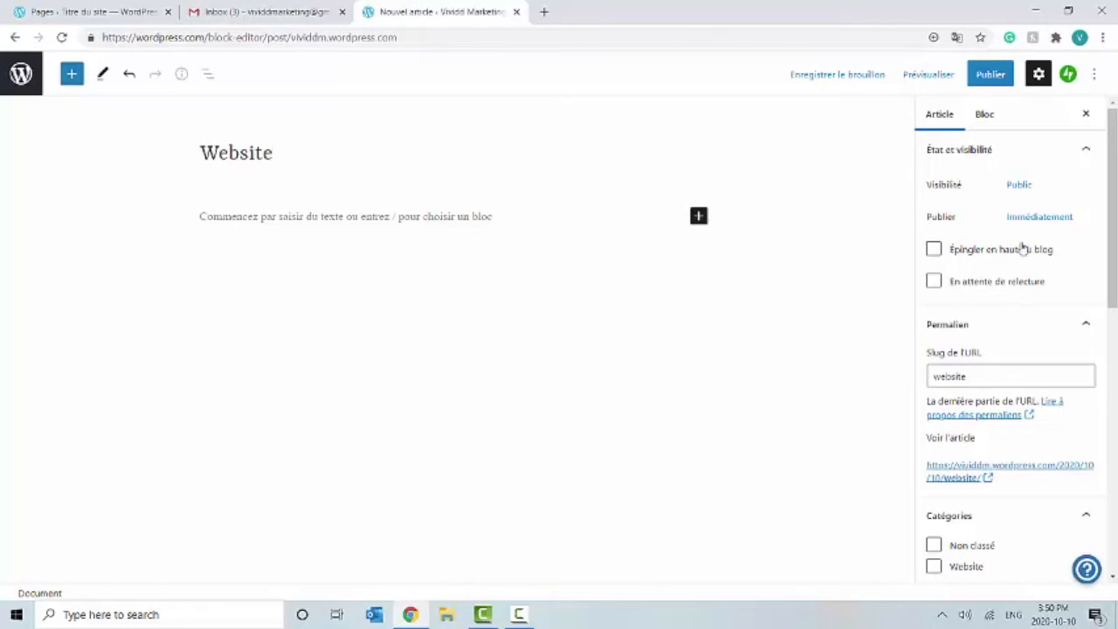
# Step: Create a new 'Website' category and tick it for the post
pyautogui.moveTo(1115, 233); pyautogui.dragTo(1115, 358)
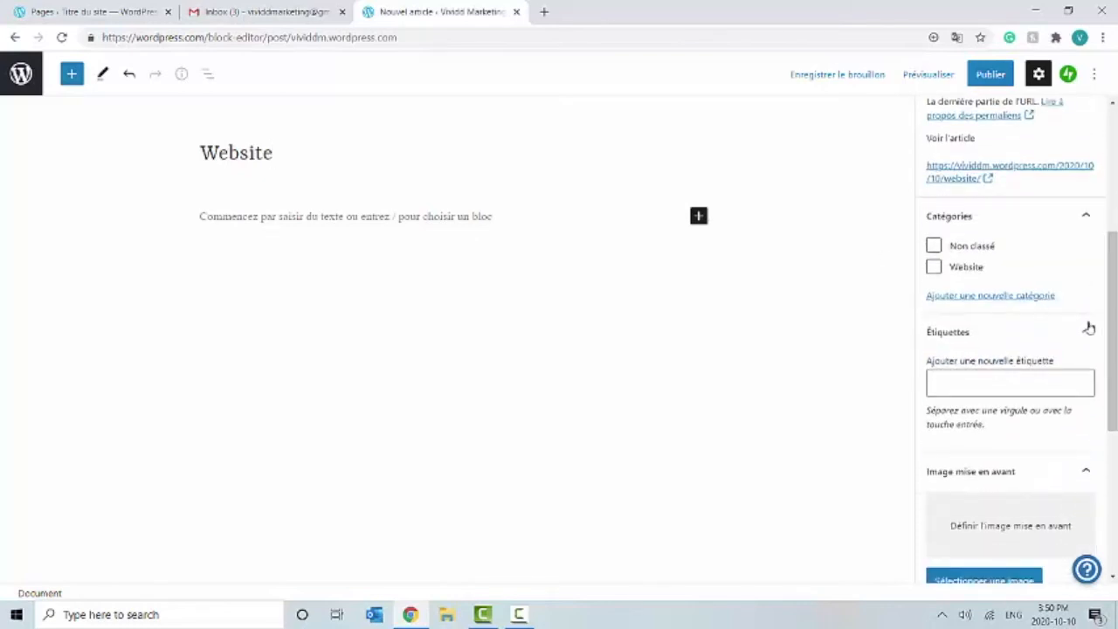
pyautogui.click(988, 296)
pyautogui.click(979, 342)
pyautogui.write('Website')
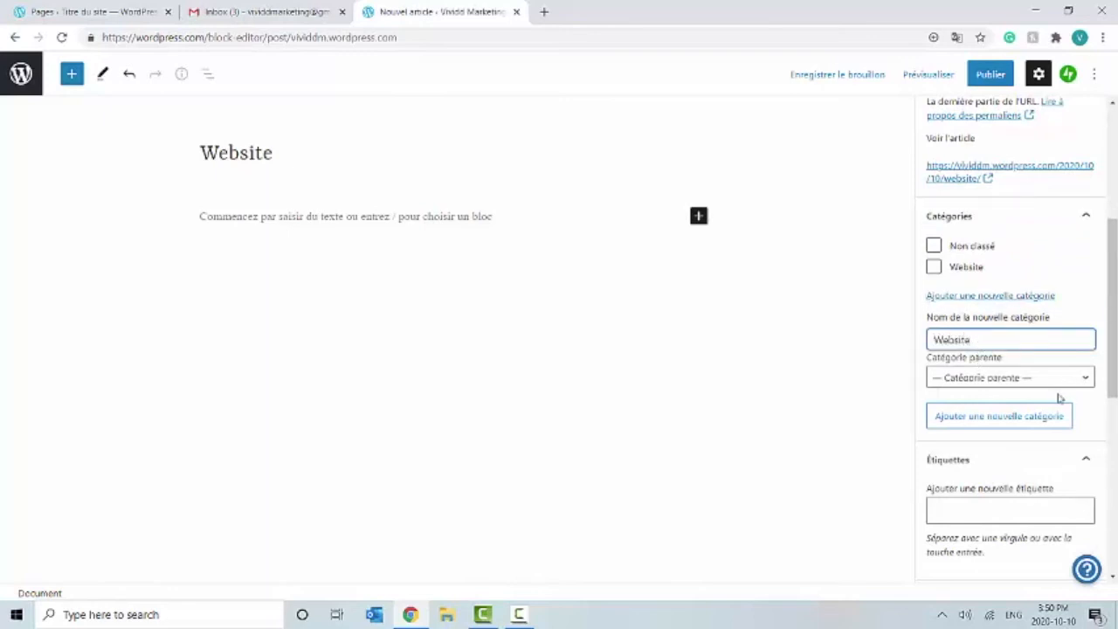
pyautogui.click(1044, 424)
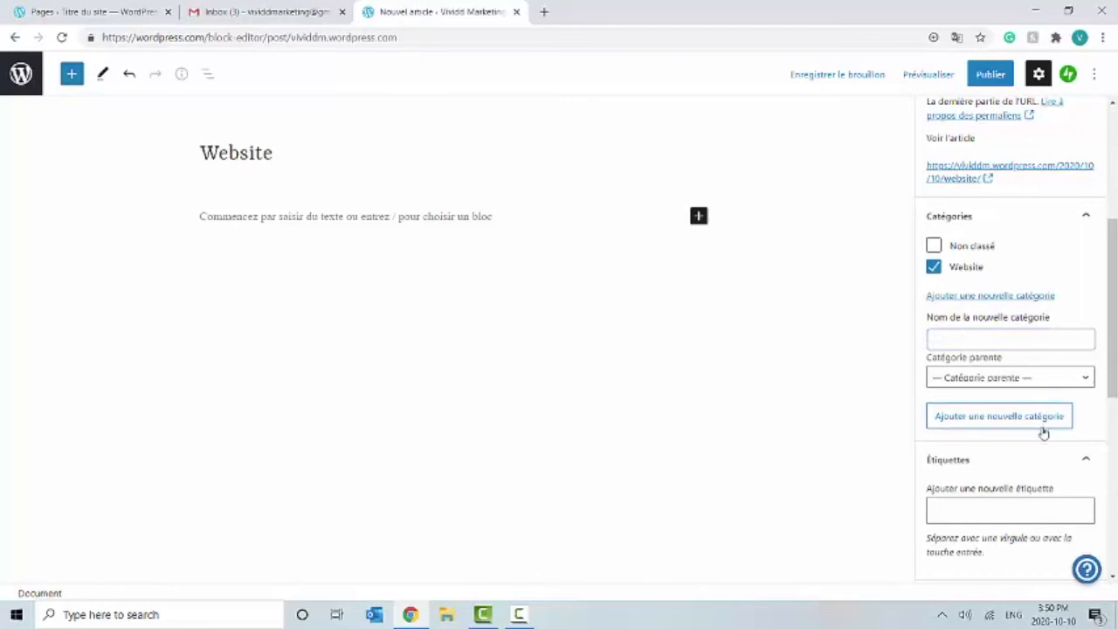
# Step: Tag the post Website, Marketing and Wordpress
pyautogui.scroll(-1, 1041, 460)
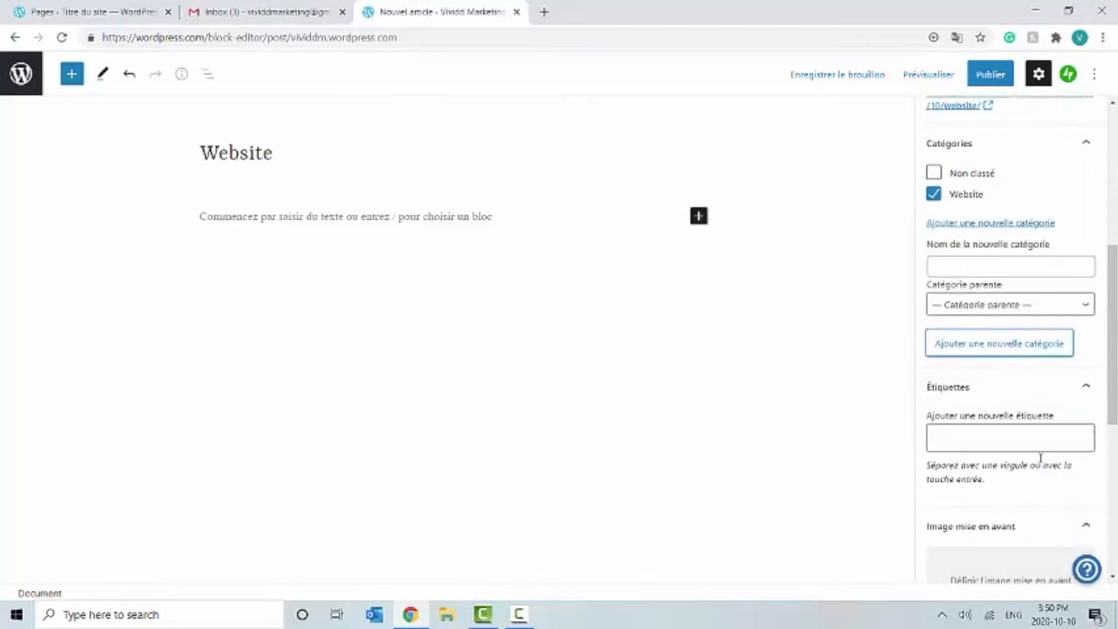
pyautogui.scroll(-1, 1040, 456)
pyautogui.click(1012, 374)
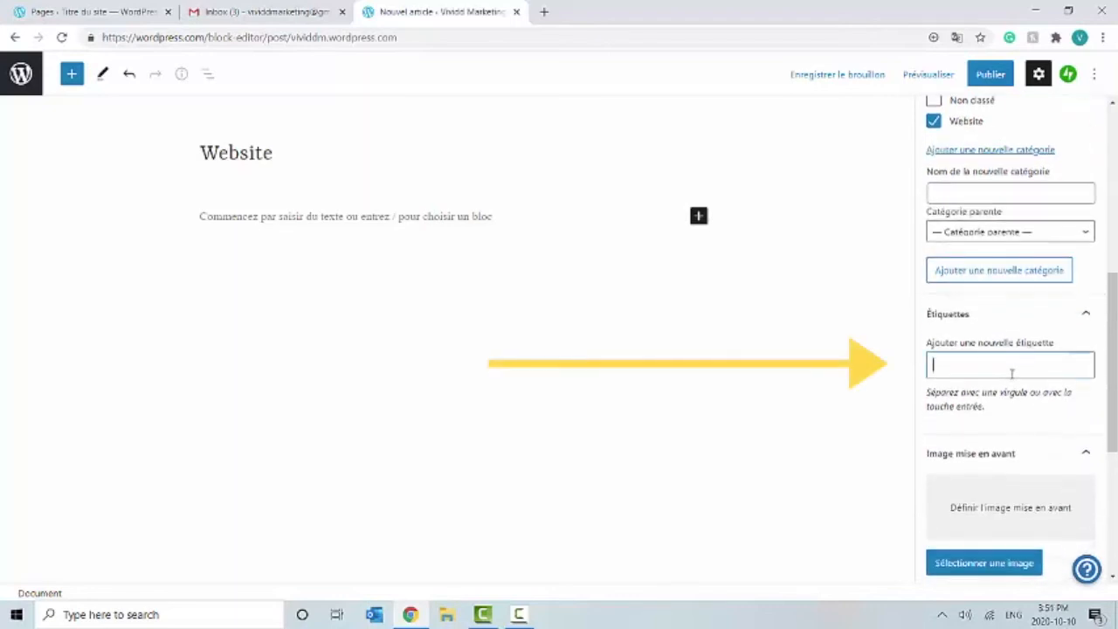
pyautogui.write('website')
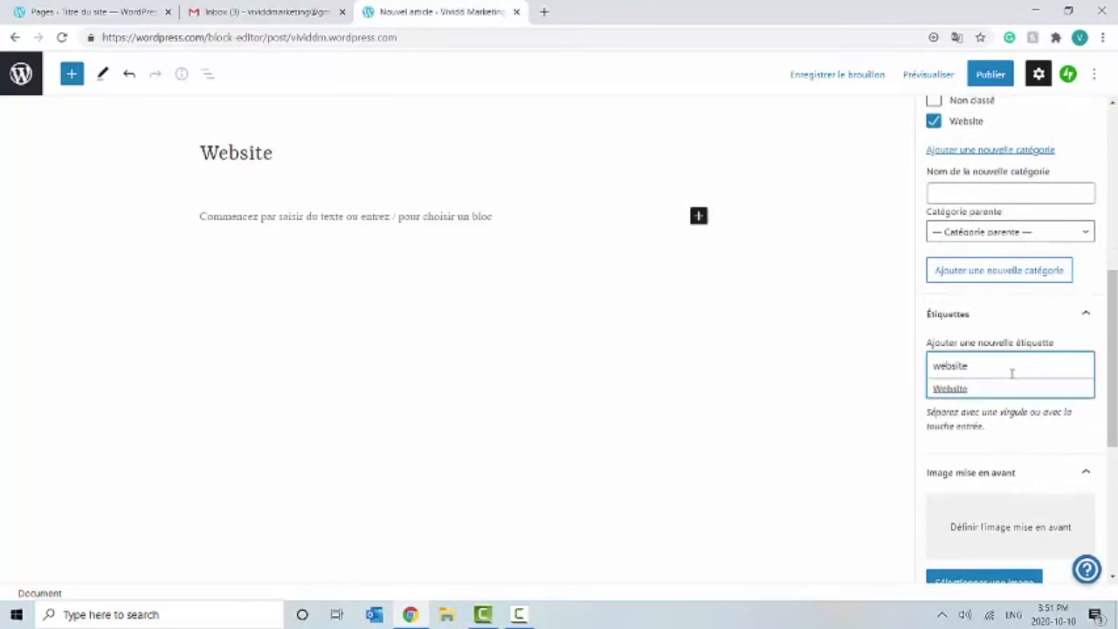
pyautogui.press('Return')
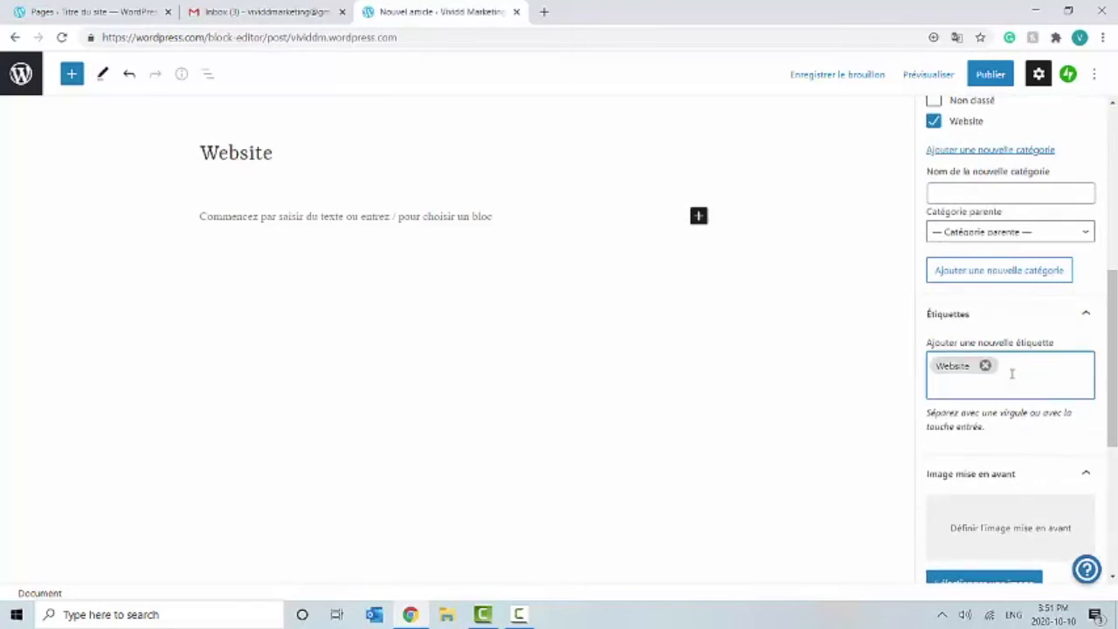
pyautogui.write('Marketing')
pyautogui.press('Return')
pyautogui.write('Word')
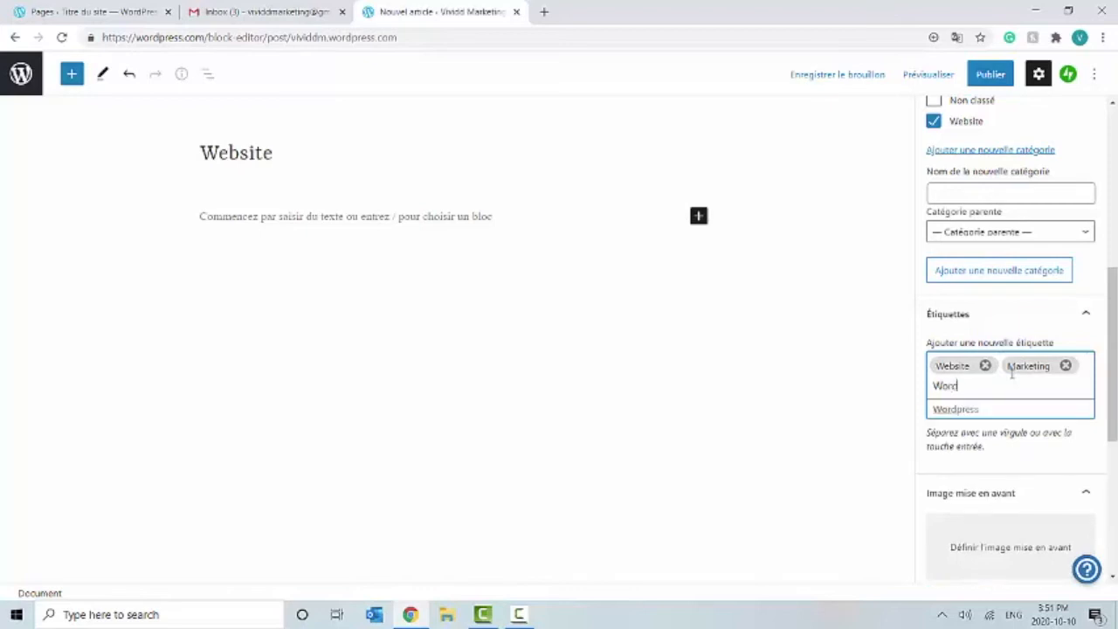
pyautogui.write('pres')
pyautogui.press('BackSpace')
pyautogui.press('BackSpace')
pyautogui.press('BackSpace')
pyautogui.write('press')
pyautogui.press('Return')
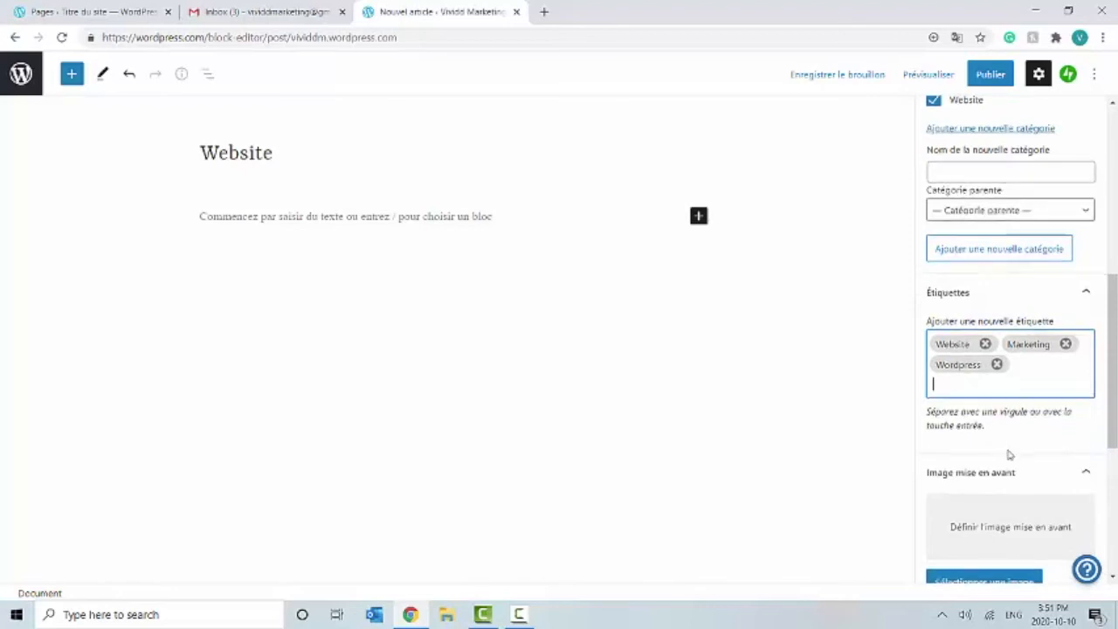
pyautogui.scroll(-3, 1009, 454)
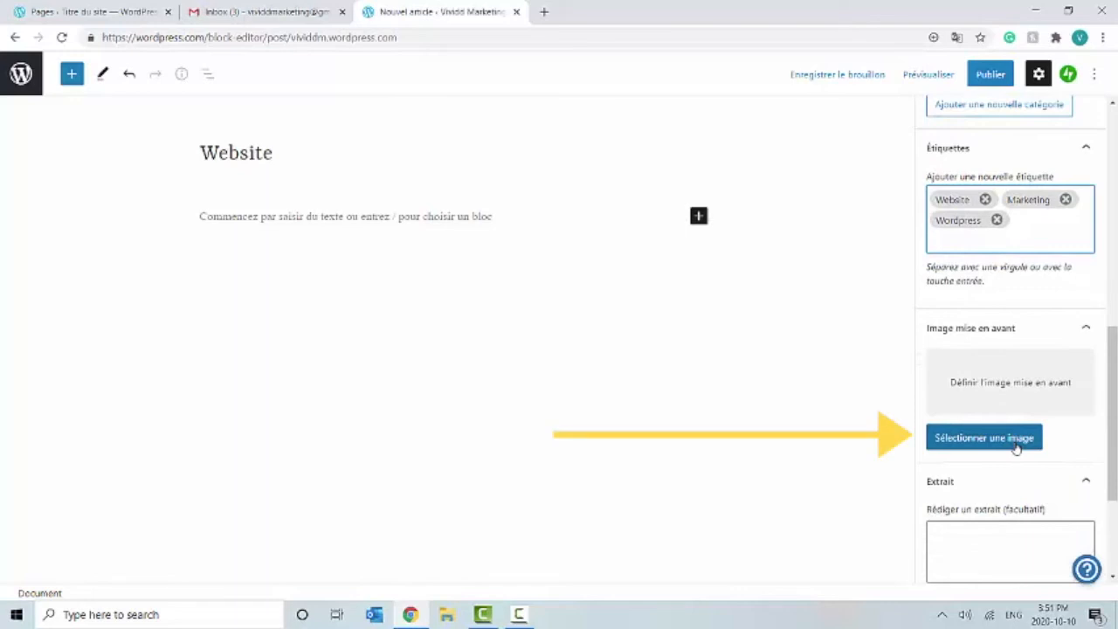
# Step: Upload the laptop photo from the Desktop to the media library and set it as the featured image
pyautogui.click(1016, 449)
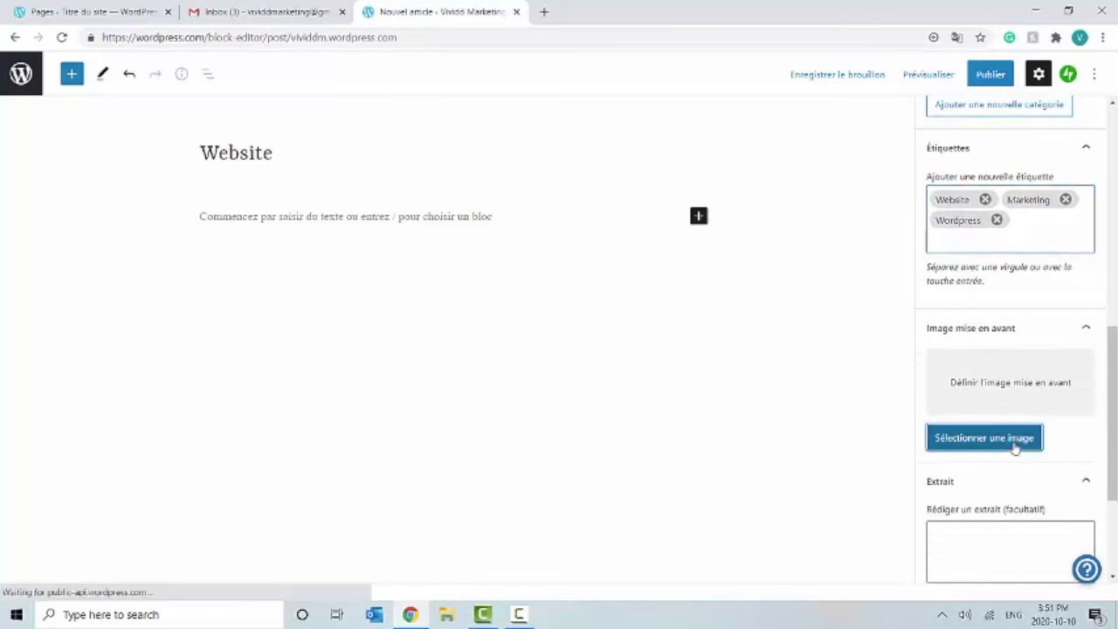
pyautogui.click(848, 472)
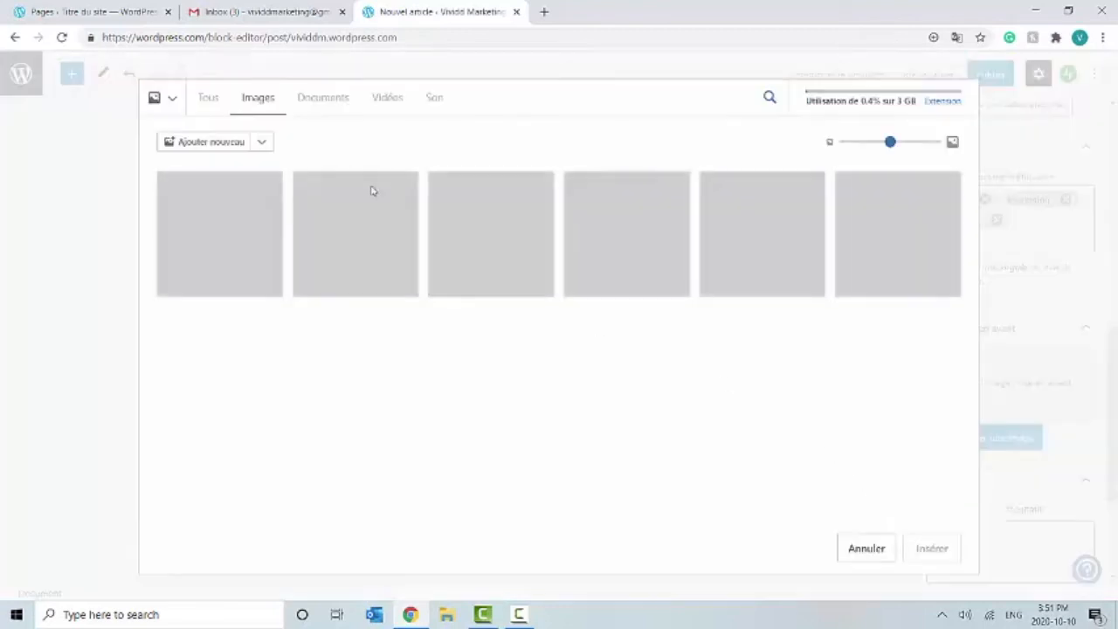
pyautogui.click(207, 265)
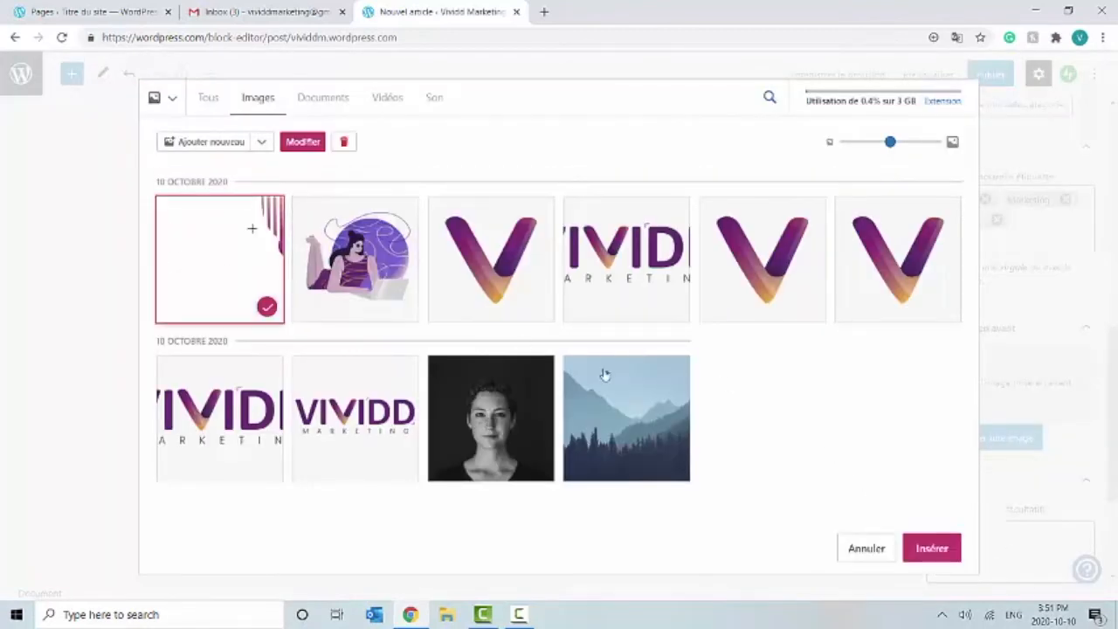
pyautogui.click(210, 143)
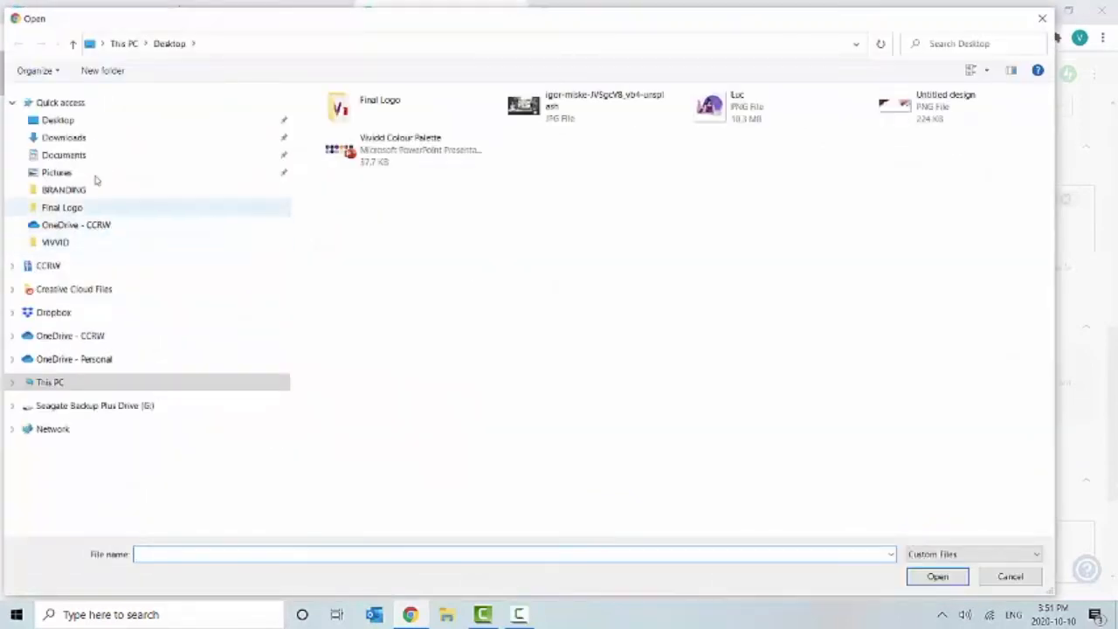
pyautogui.click(75, 125)
pyautogui.doubleClick(599, 101)
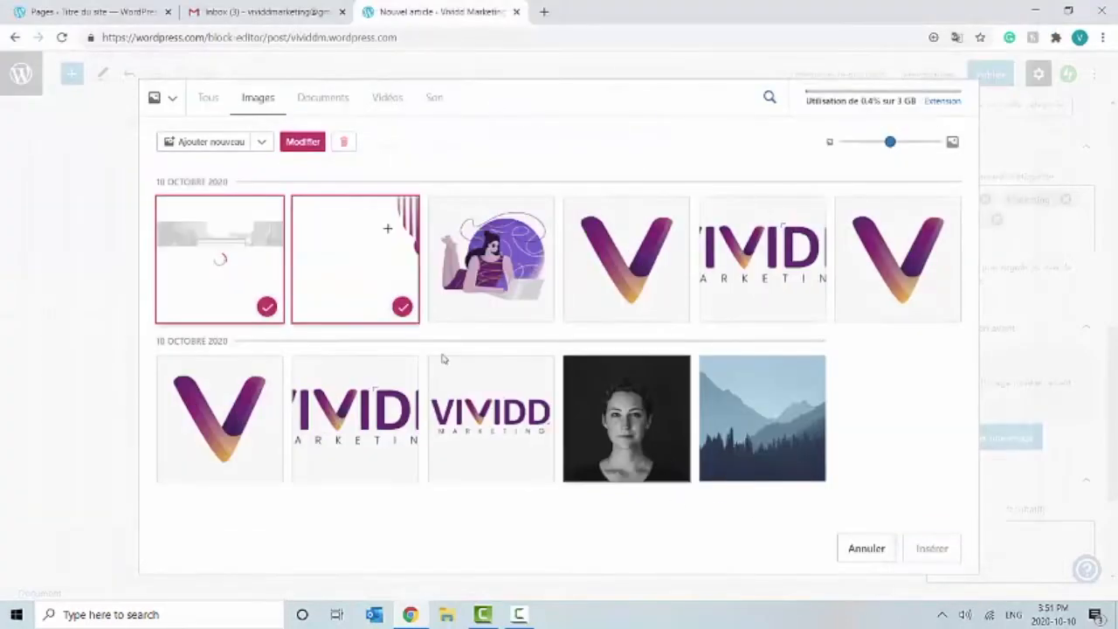
pyautogui.click(354, 265)
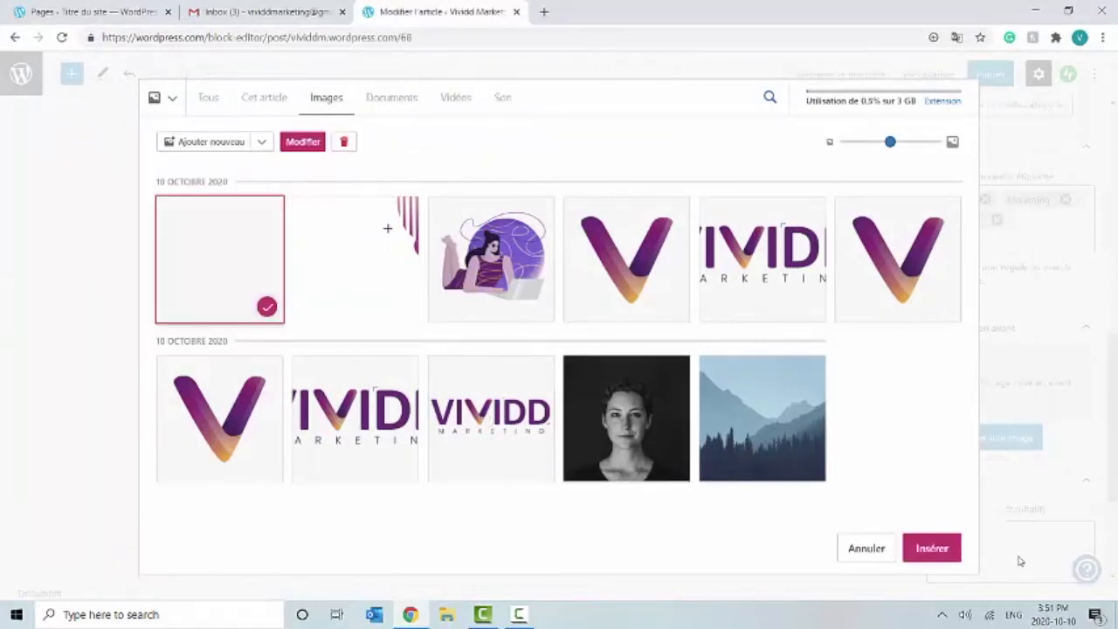
pyautogui.click(930, 548)
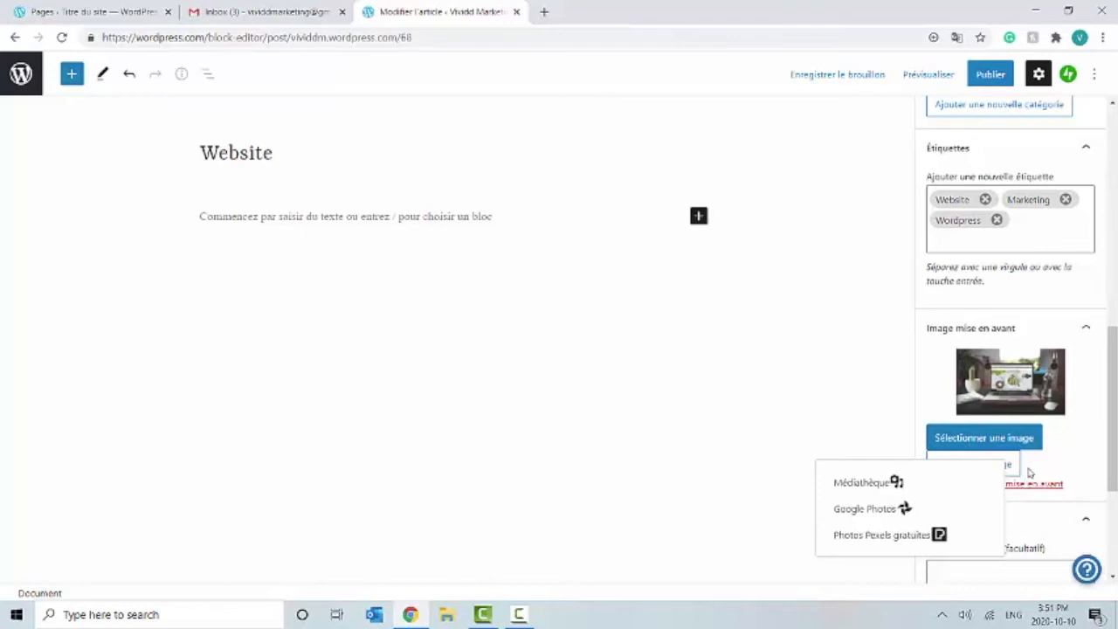
# Step: Remove the featured image, then set the laptop photo as featured image again from the media library
pyautogui.click(1025, 485)
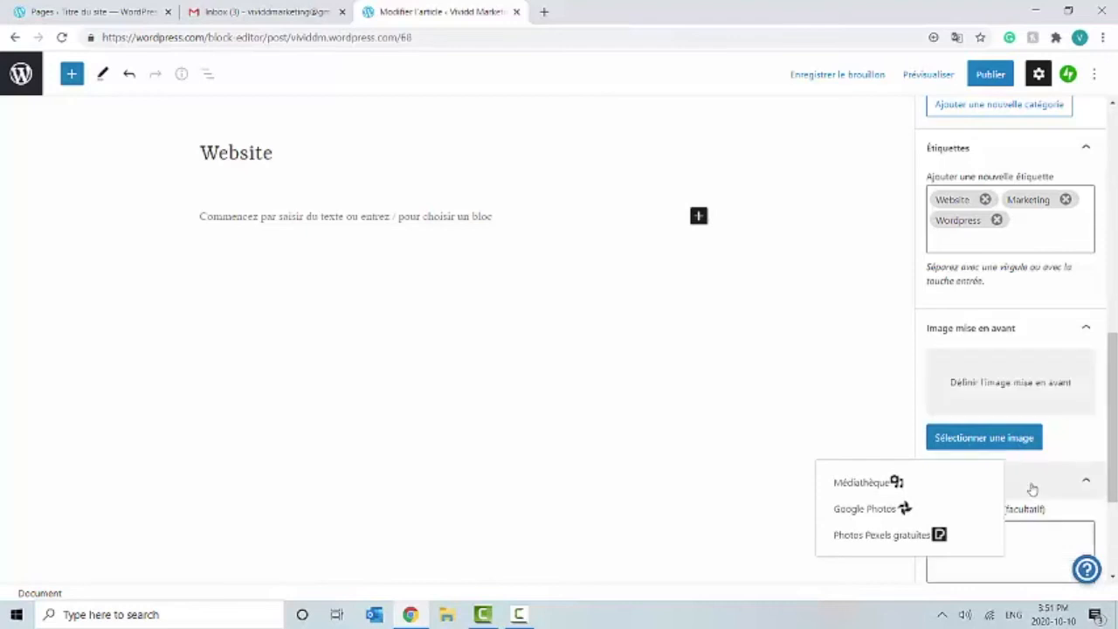
pyautogui.scroll(-2, 1035, 476)
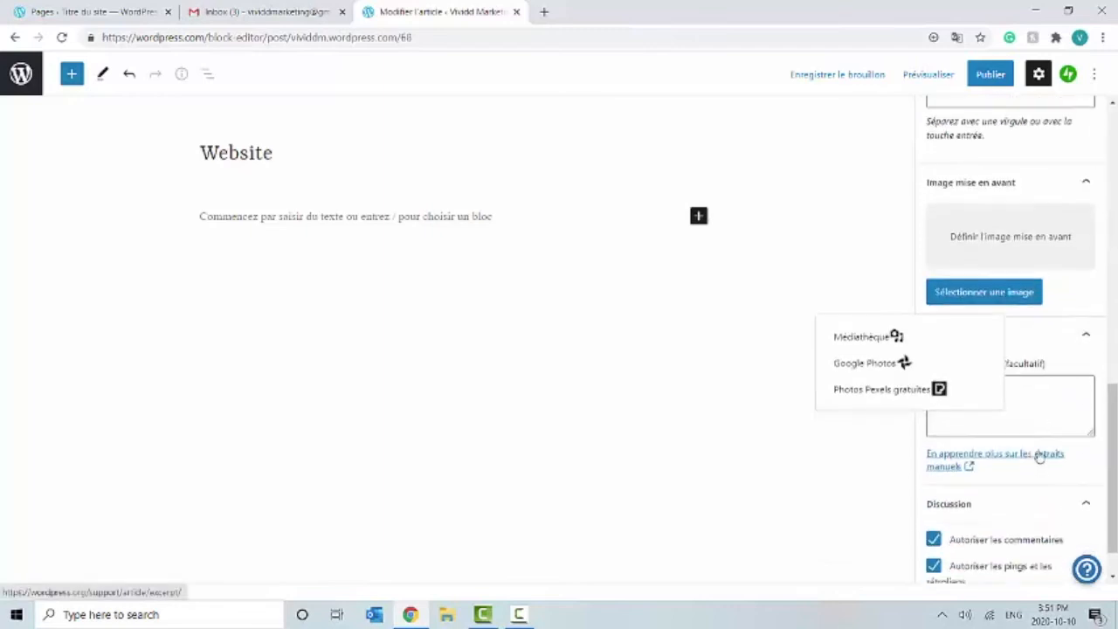
pyautogui.click(1019, 294)
pyautogui.click(1008, 298)
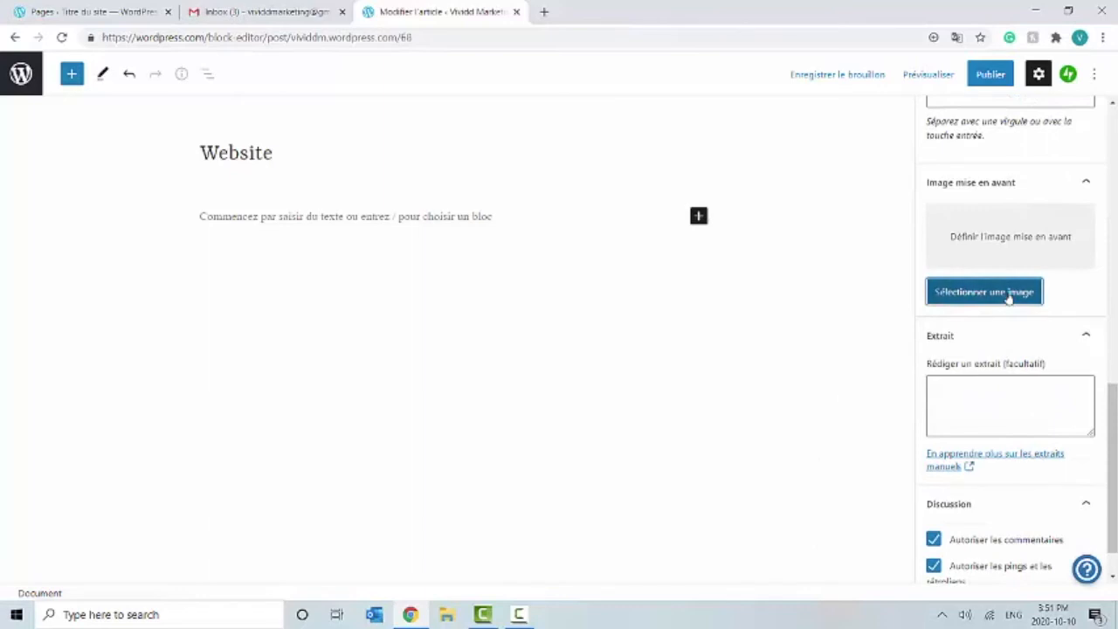
pyautogui.click(904, 333)
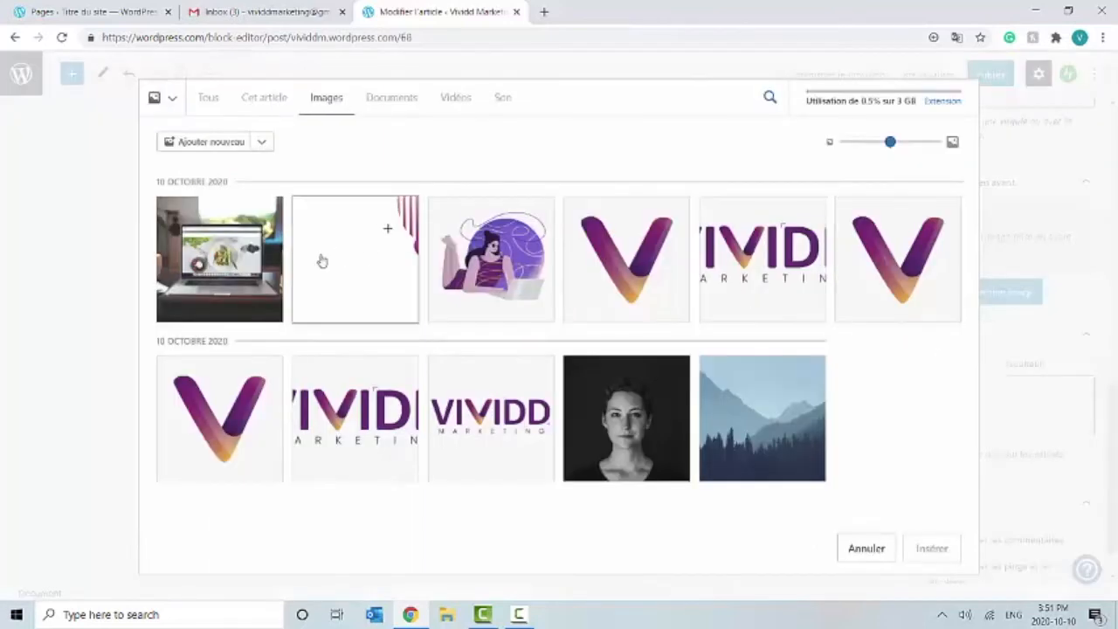
pyautogui.click(932, 548)
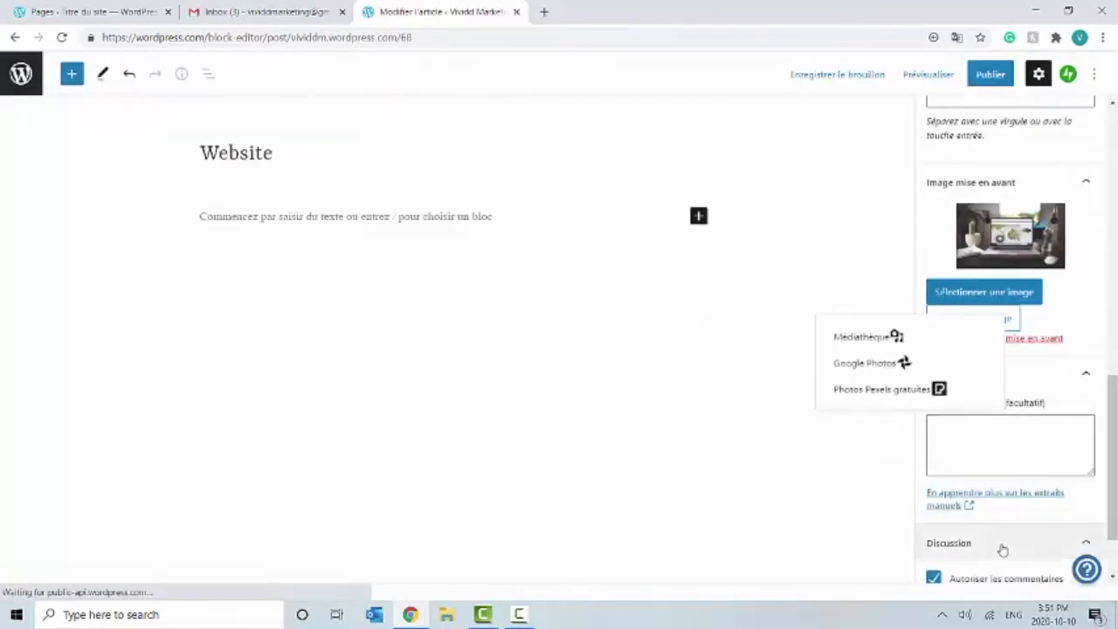
pyautogui.click(1000, 297)
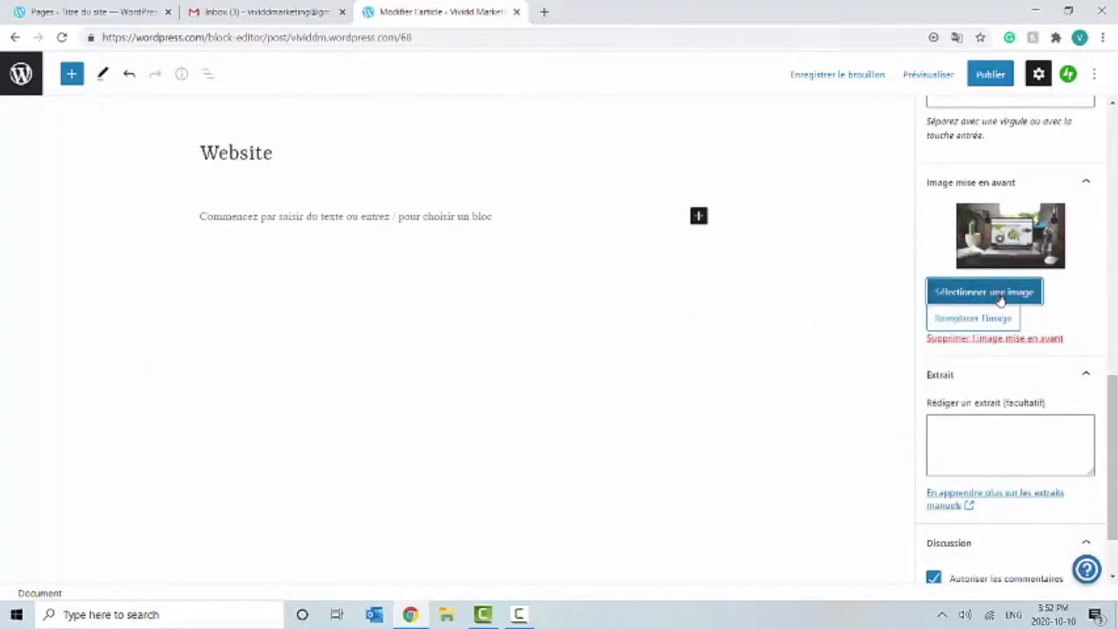
pyautogui.scroll(-1, 988, 424)
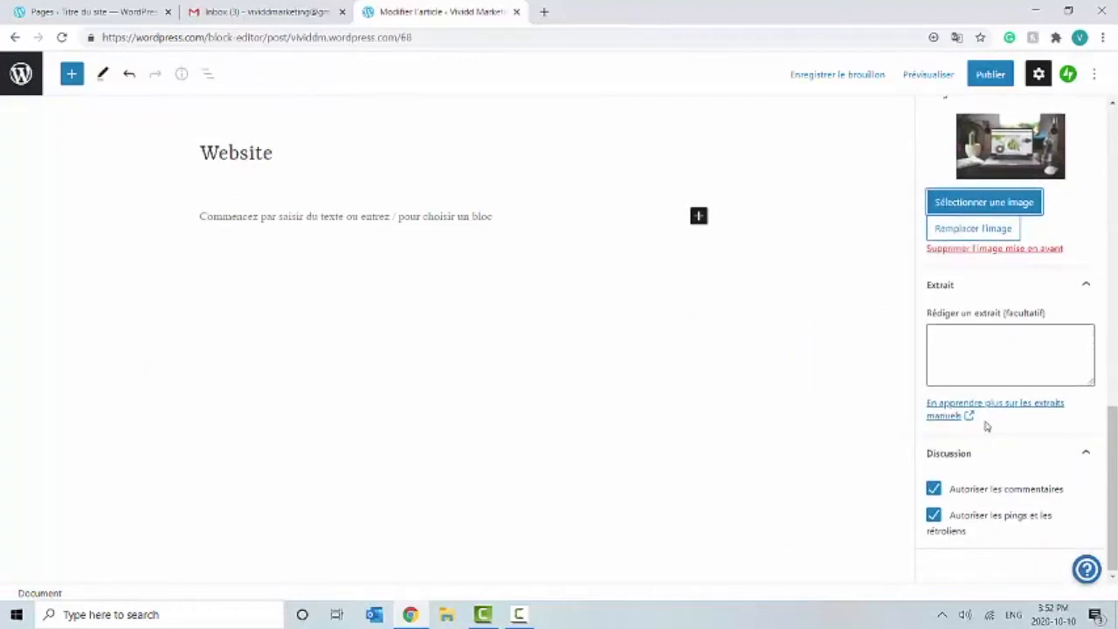
# Step: Write the excerpt 'Vous cherchez de l'aide à personaliser votre nouveau site web?'
pyautogui.click(972, 340)
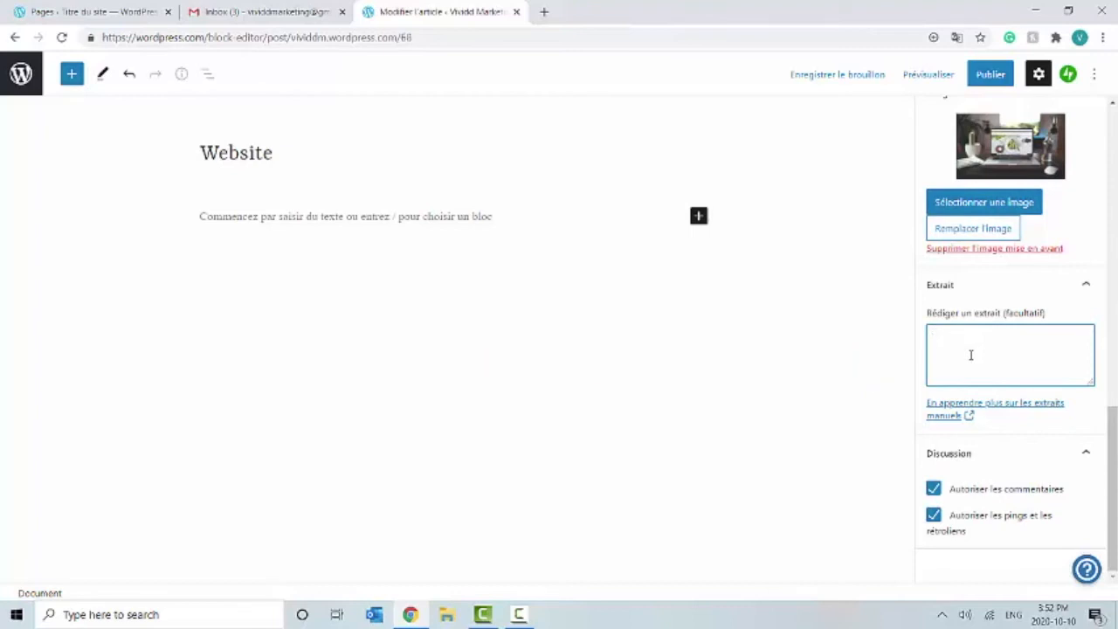
pyautogui.write('Vous cherchez')
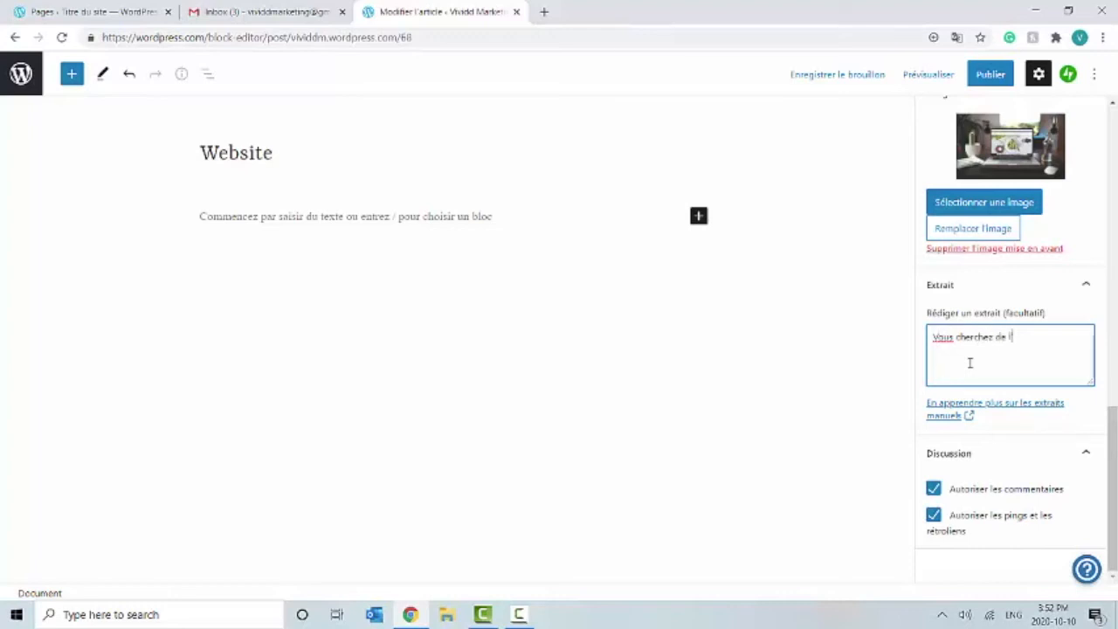
pyautogui.write("de l'aide à personaliser")
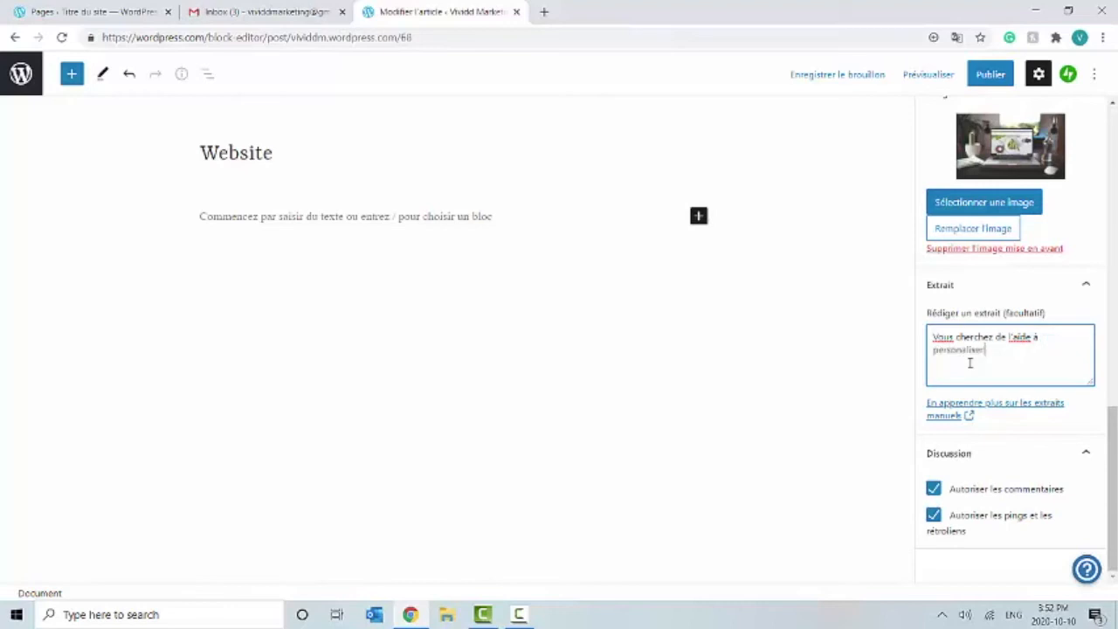
pyautogui.write(' votre nouveau site web')
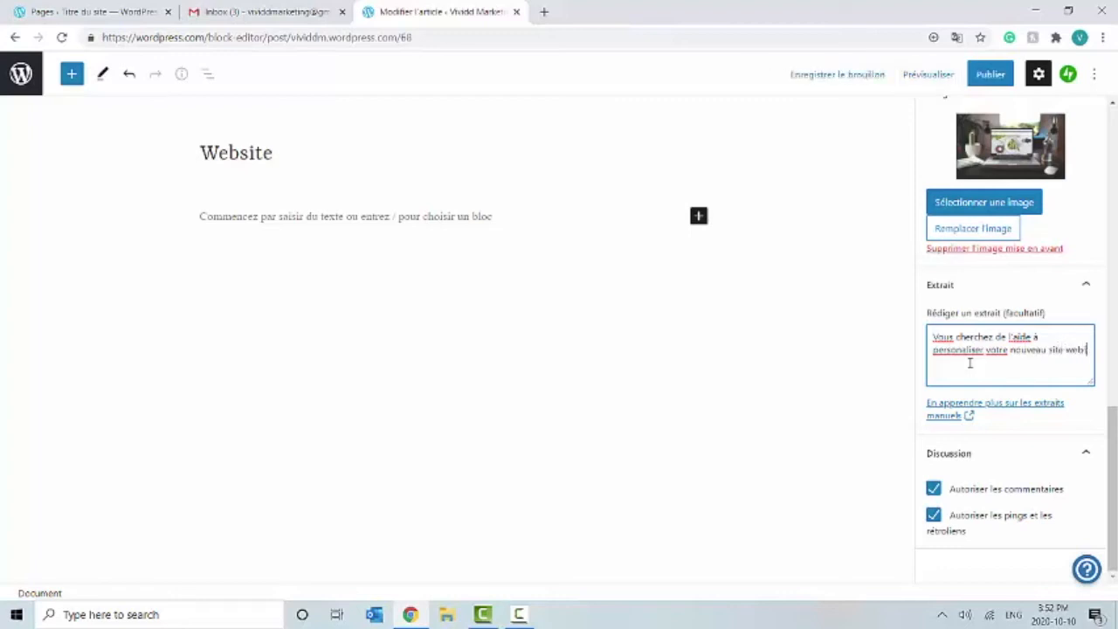
pyautogui.write(' ?')
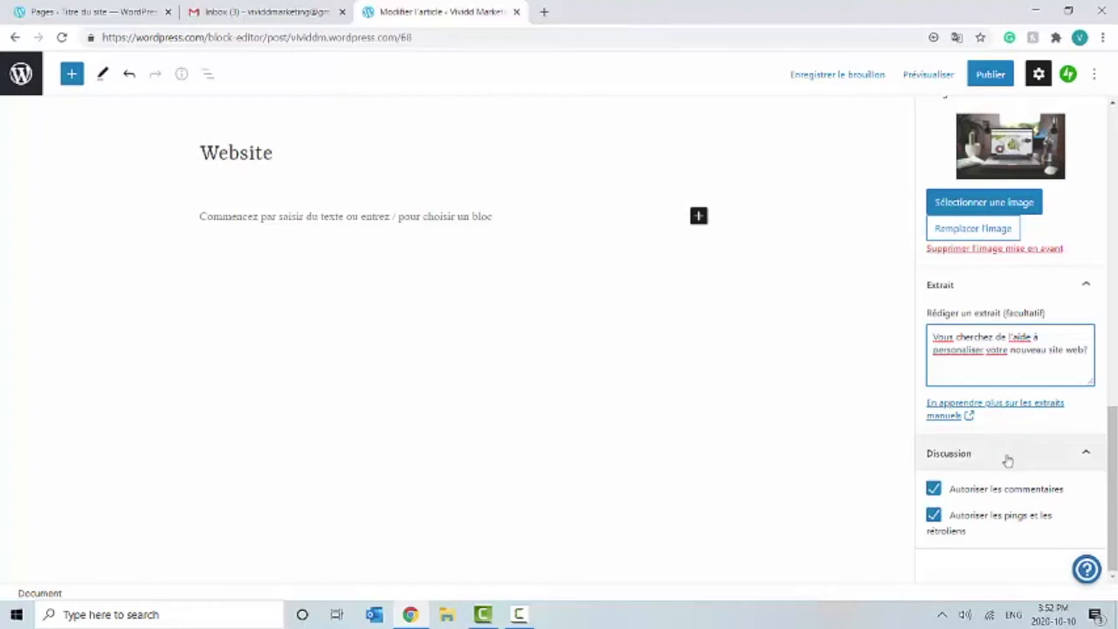
pyautogui.press('BackSpace')
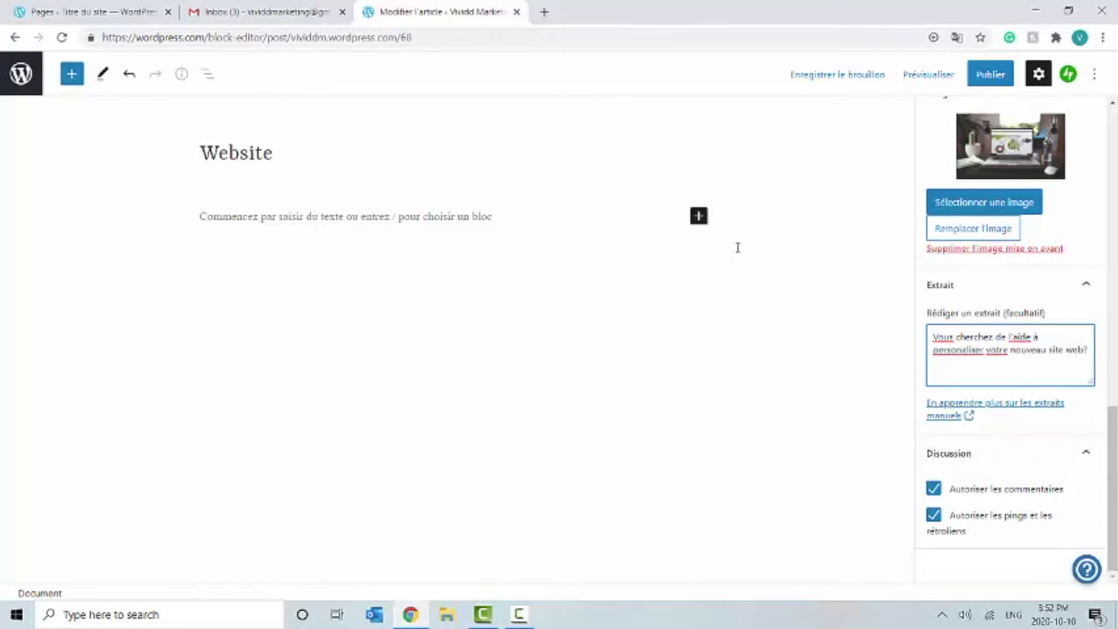
# Step: Start publishing the post, then add a three-column Grille de mise en page block
pyautogui.click(993, 76)
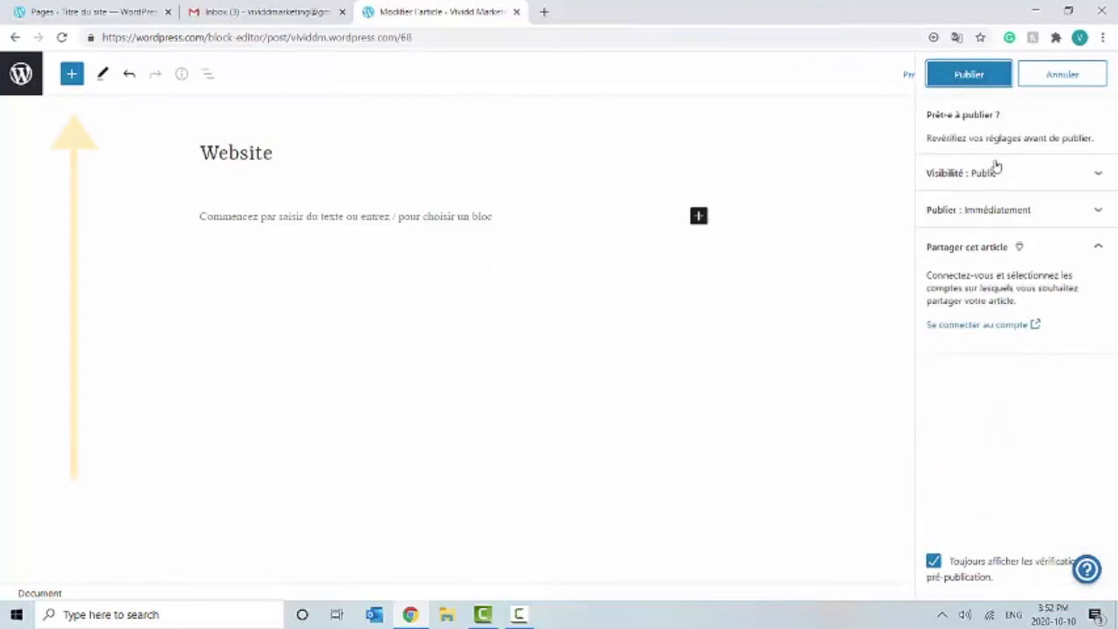
pyautogui.click(72, 77)
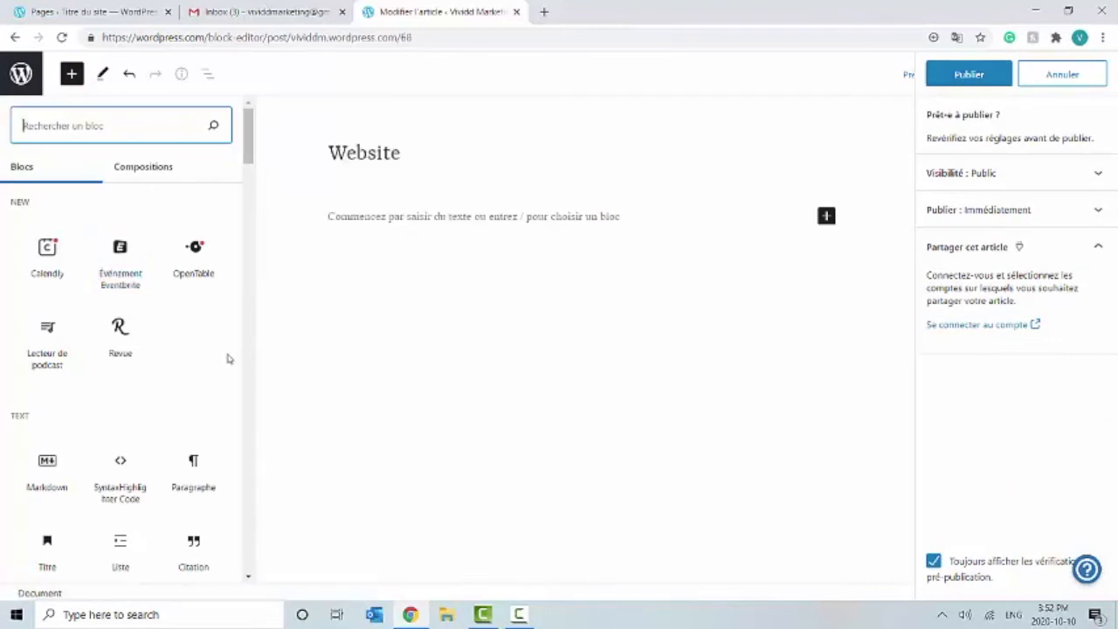
pyautogui.scroll(-4, 222, 367)
pyautogui.scroll(-3, 211, 400)
pyautogui.scroll(-4, 208, 402)
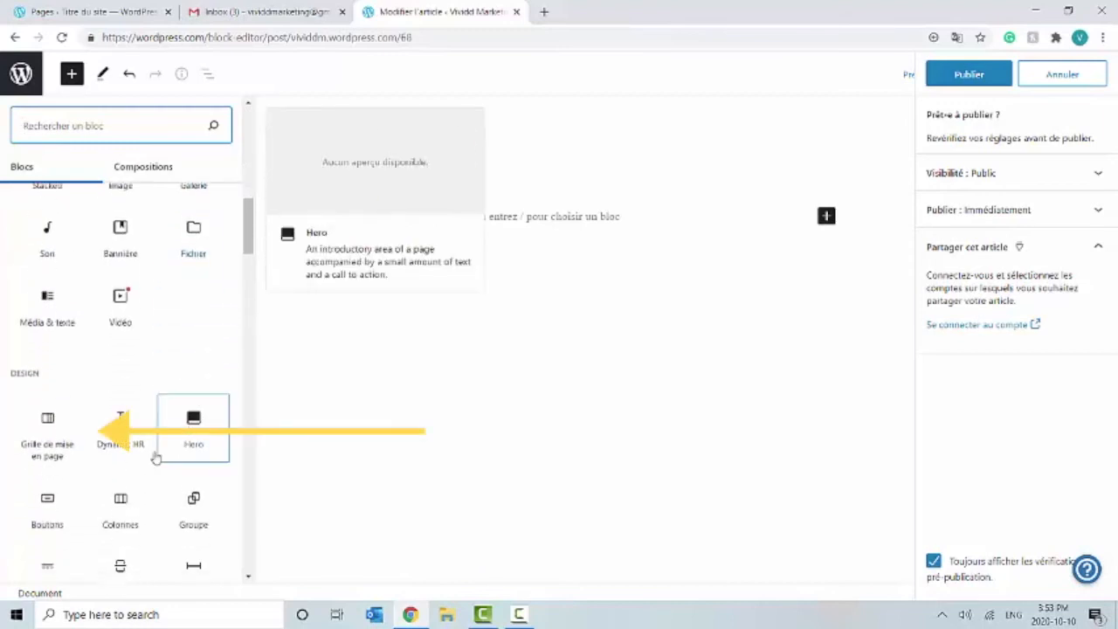
pyautogui.click(48, 436)
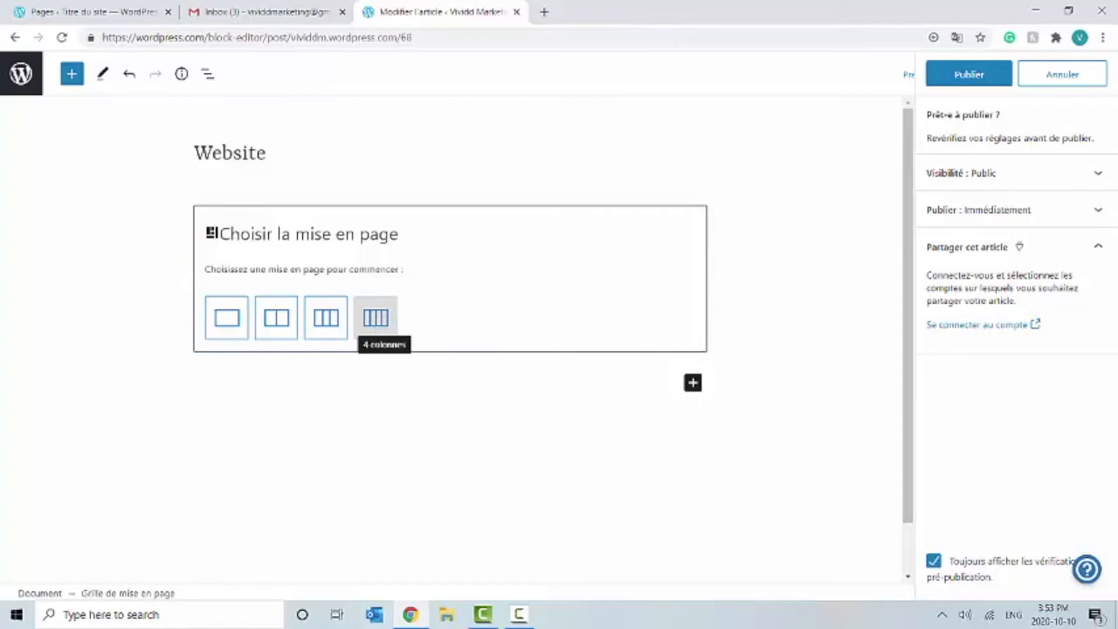
pyautogui.click(342, 325)
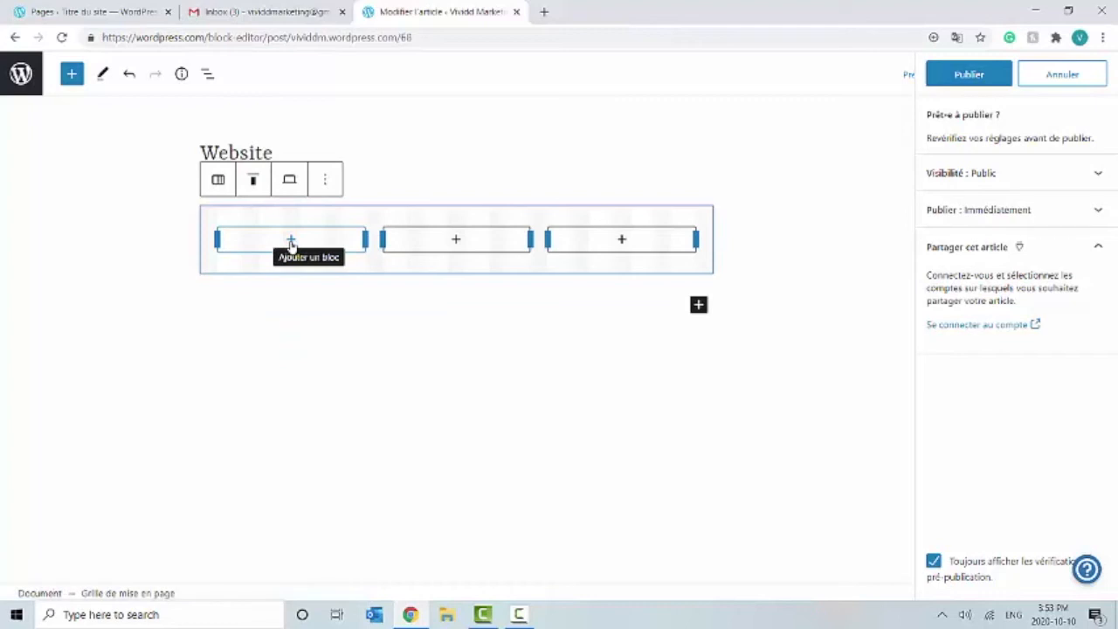
# Step: Browse the block inserter again, searching 'med' and then clearing the search
pyautogui.click(71, 74)
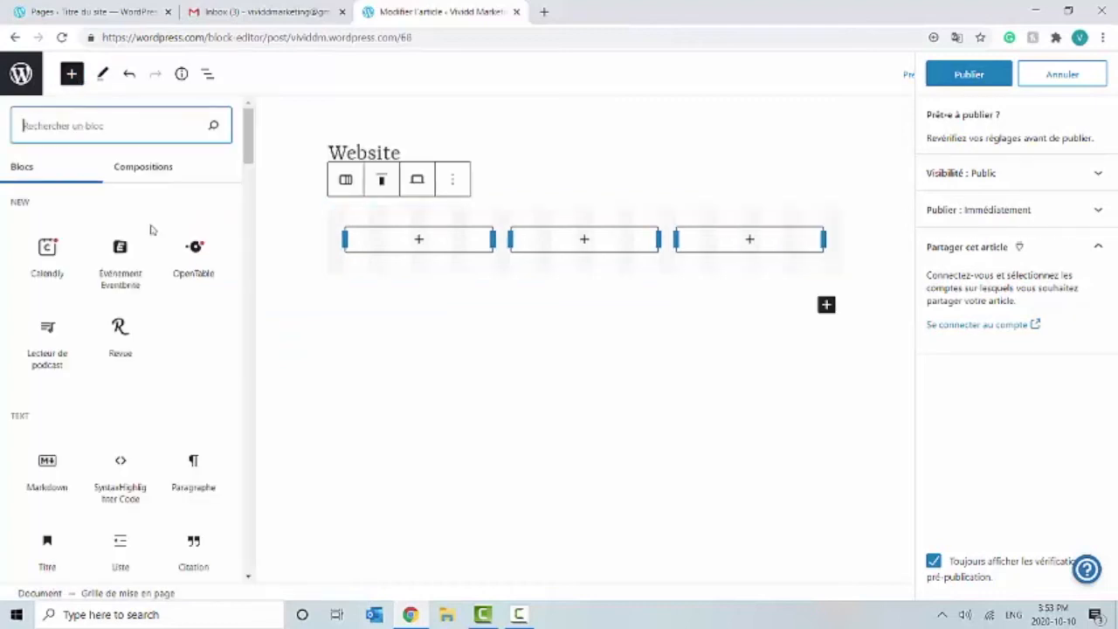
pyautogui.scroll(-3, 165, 414)
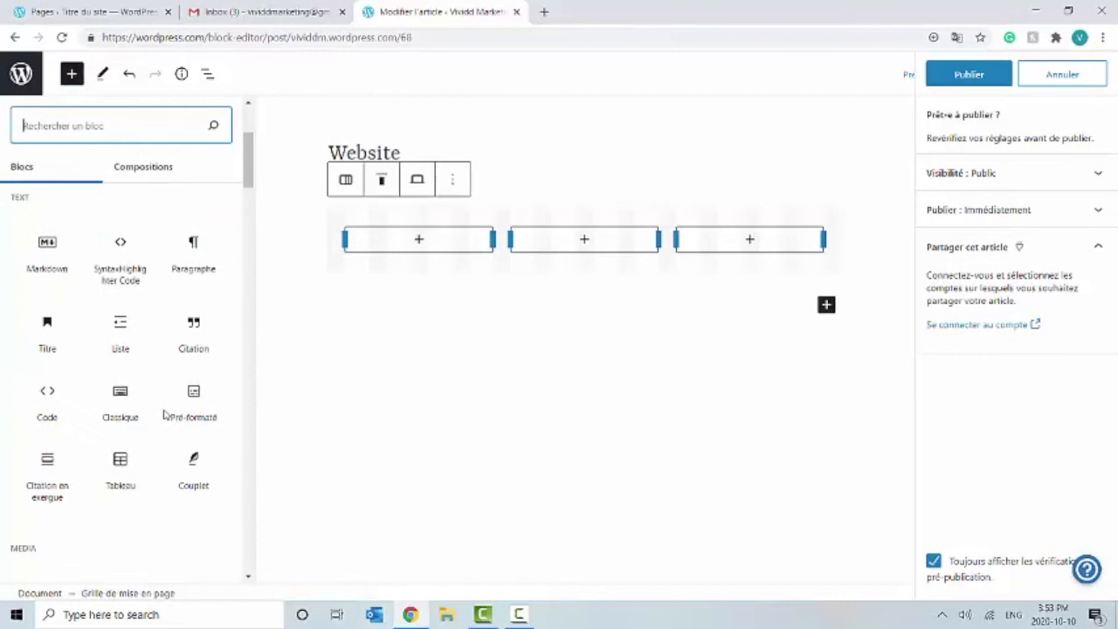
pyautogui.scroll(-2, 165, 415)
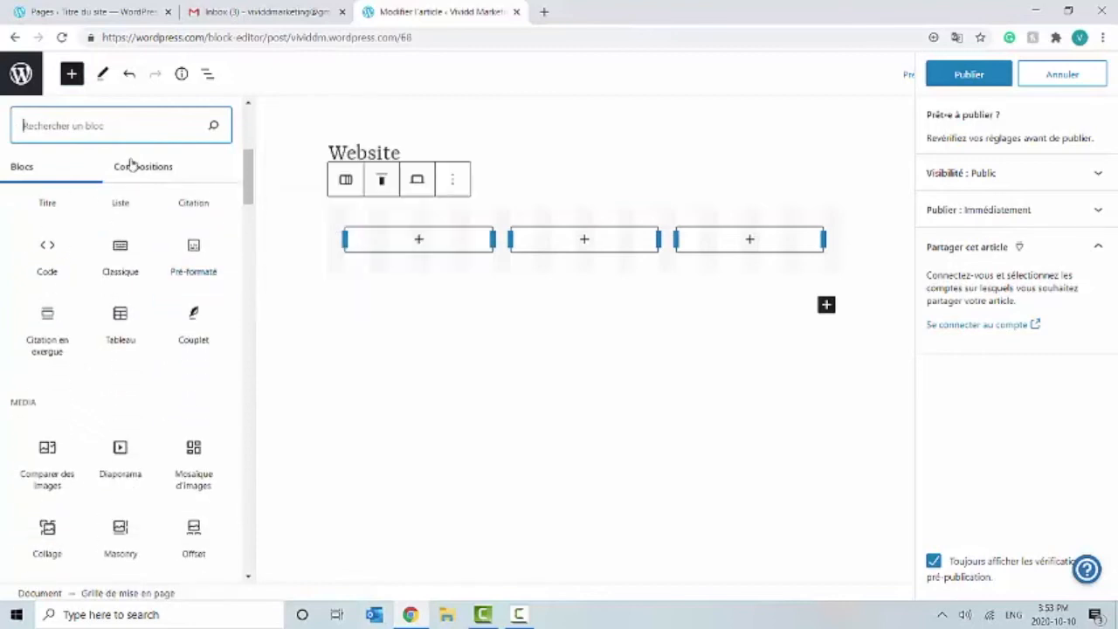
pyautogui.write('medi')
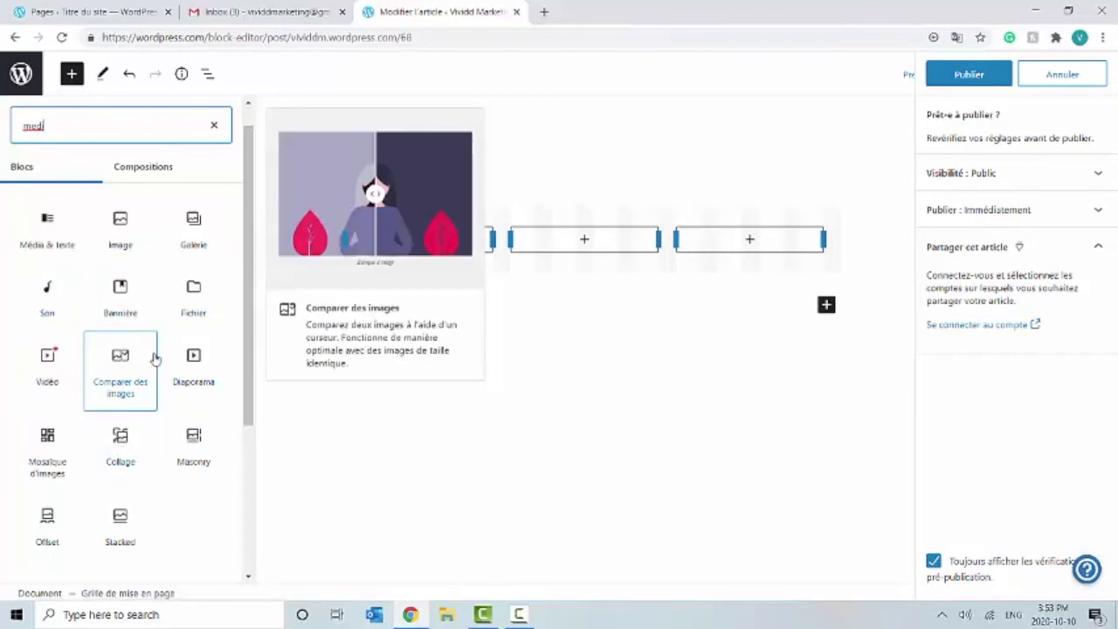
pyautogui.click(214, 125)
pyautogui.scroll(-5, 179, 364)
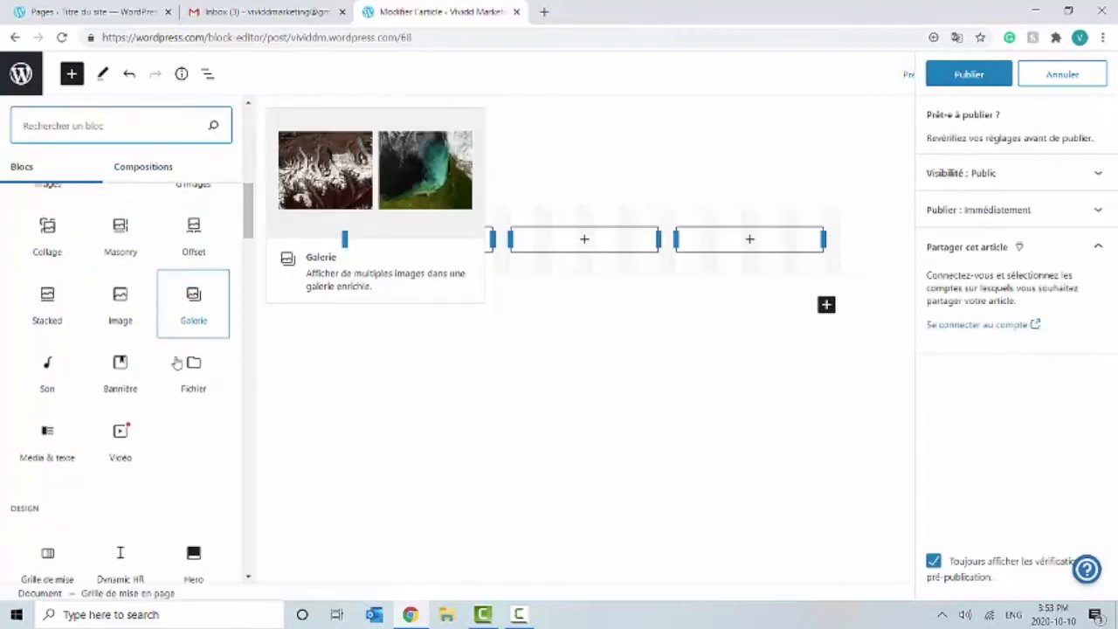
# Step: Insert a Facebook embed block via a 'face' search and type 'Navigez' in the paragraph above the columns
pyautogui.click(346, 402)
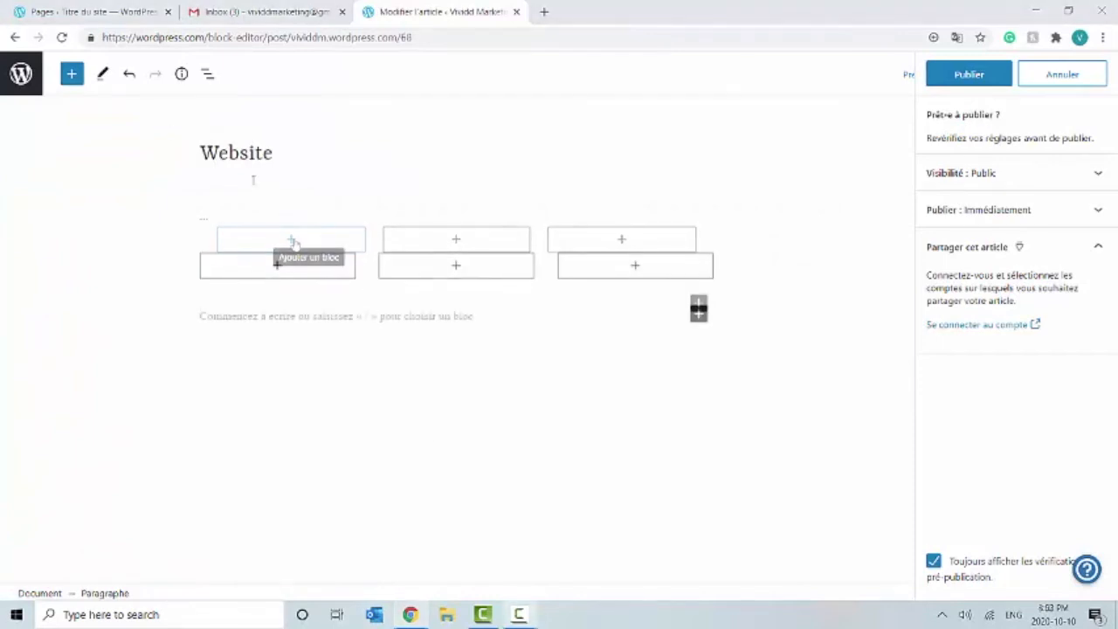
pyautogui.click(70, 80)
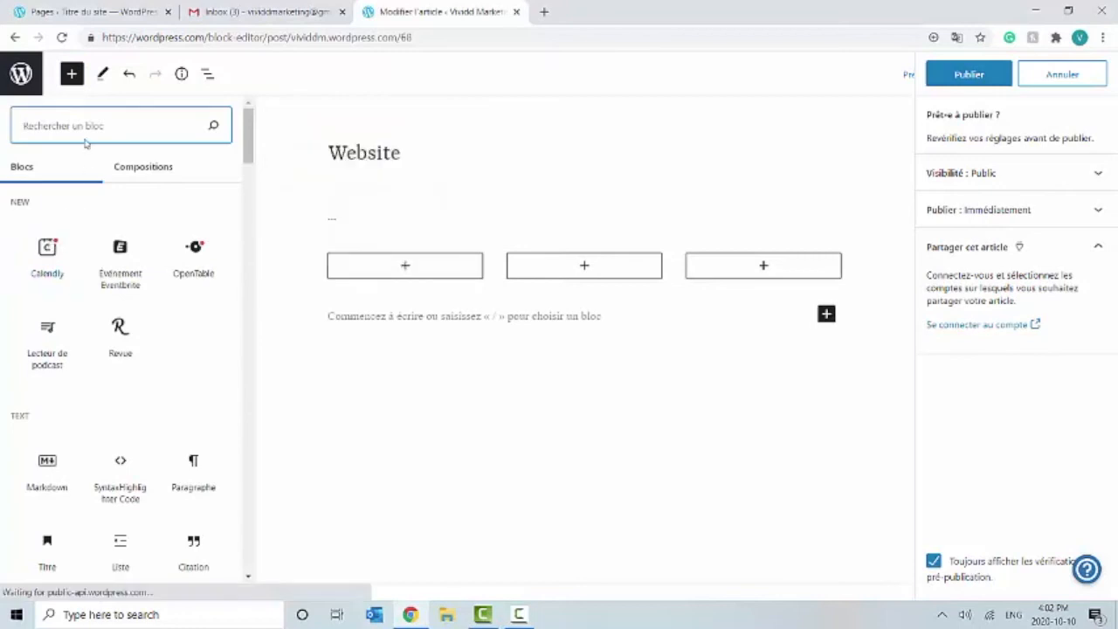
pyautogui.write('face')
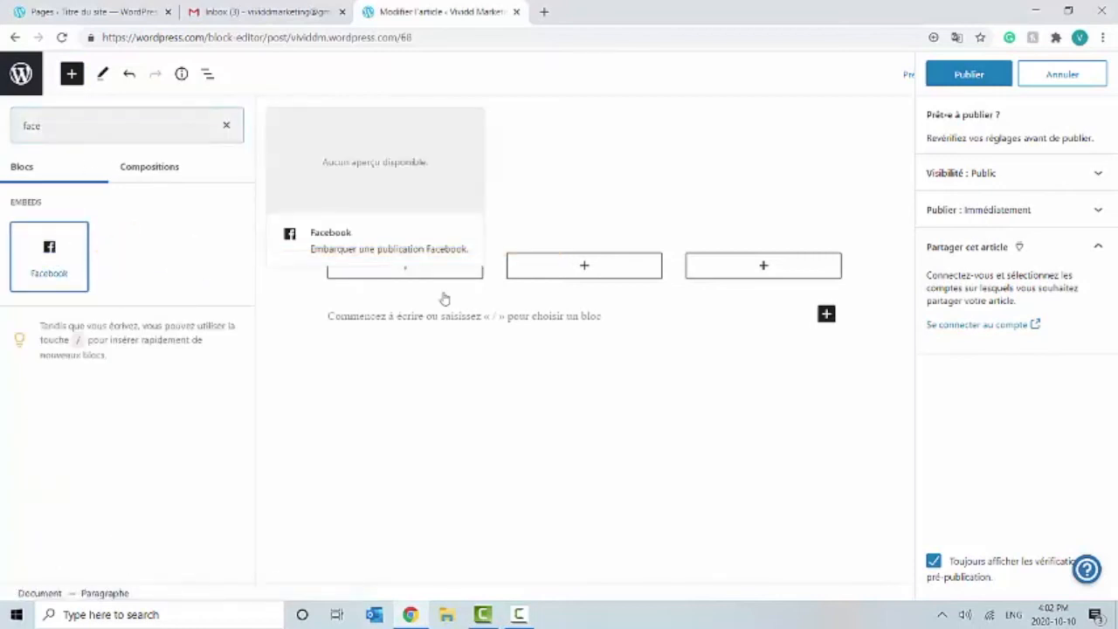
pyautogui.press('Return')
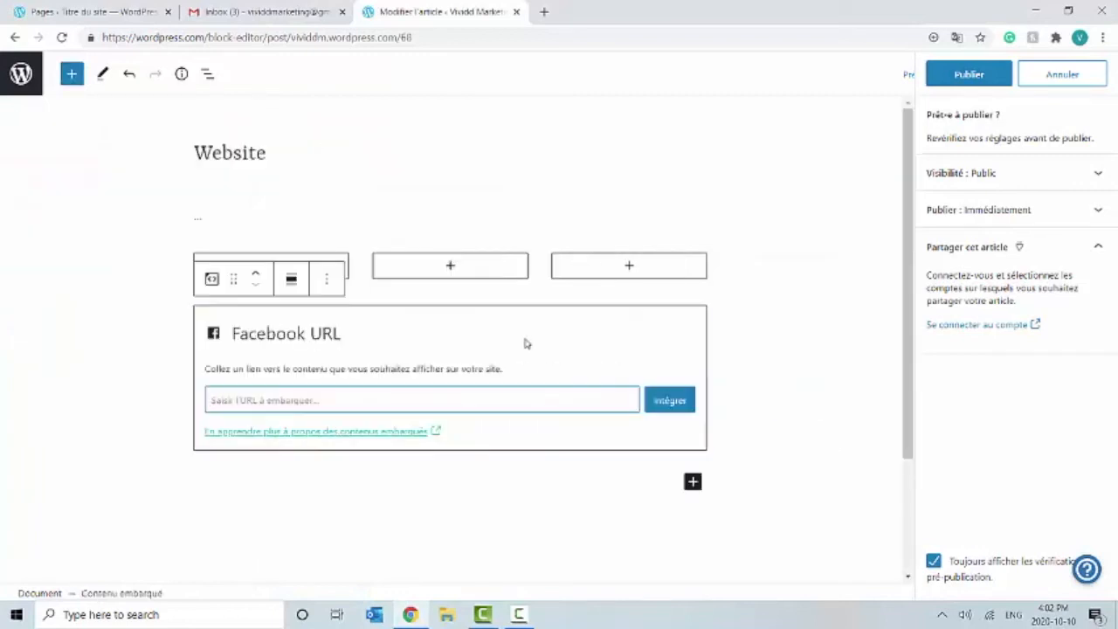
pyautogui.click(214, 220)
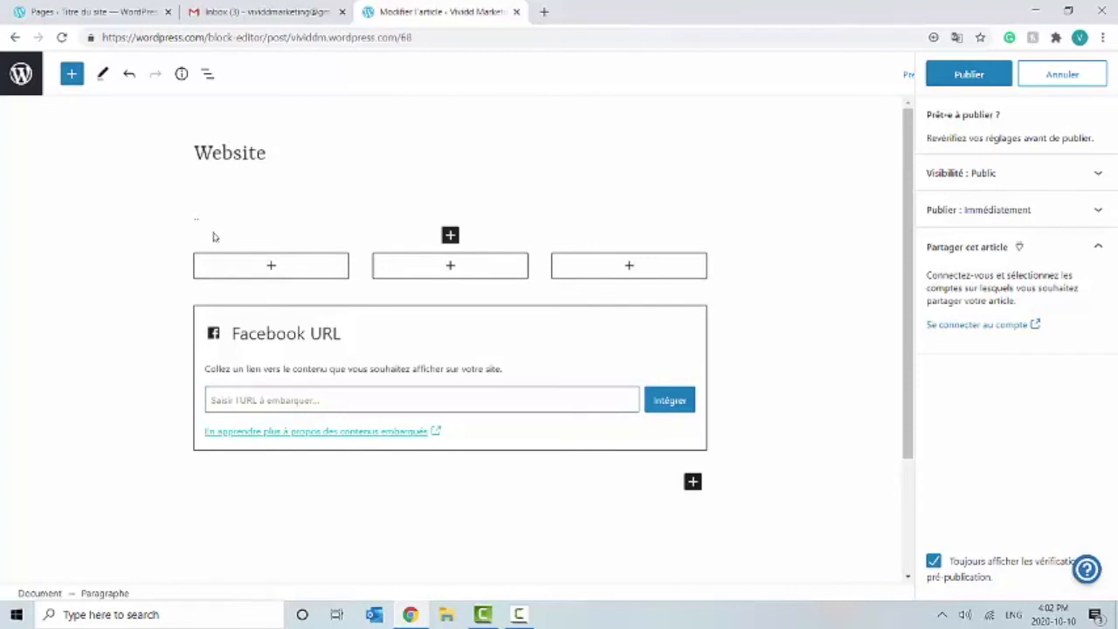
pyautogui.write('Navigez vos nouveaux site web')
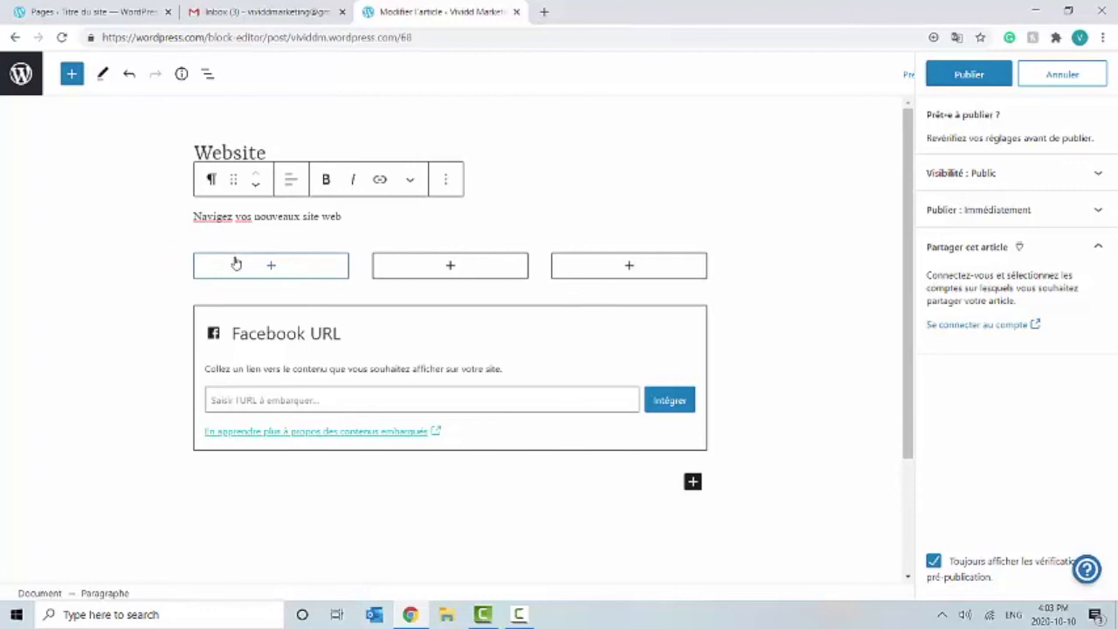
# Step: Publish the Website post and view its live page on the Vividd Marketing site
pyautogui.click(782, 332)
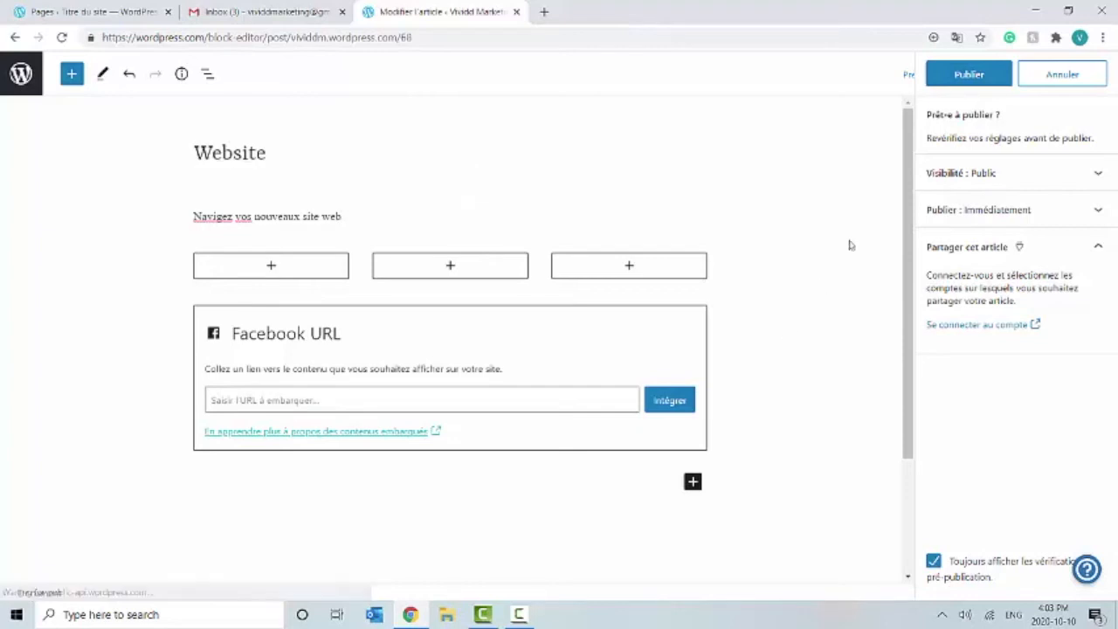
pyautogui.click(989, 73)
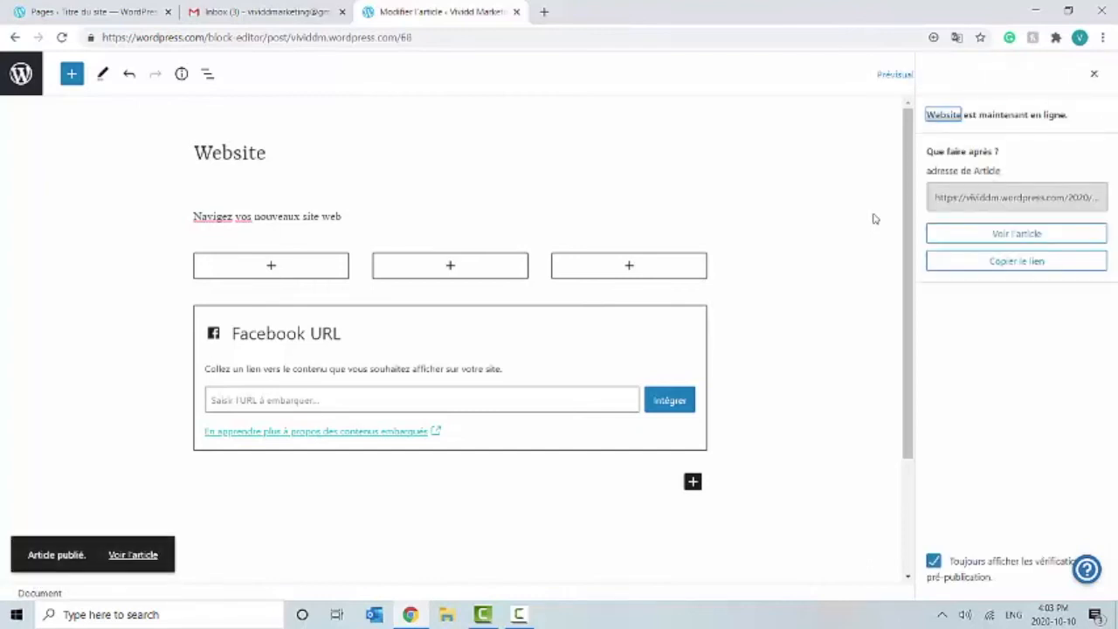
pyautogui.click(149, 557)
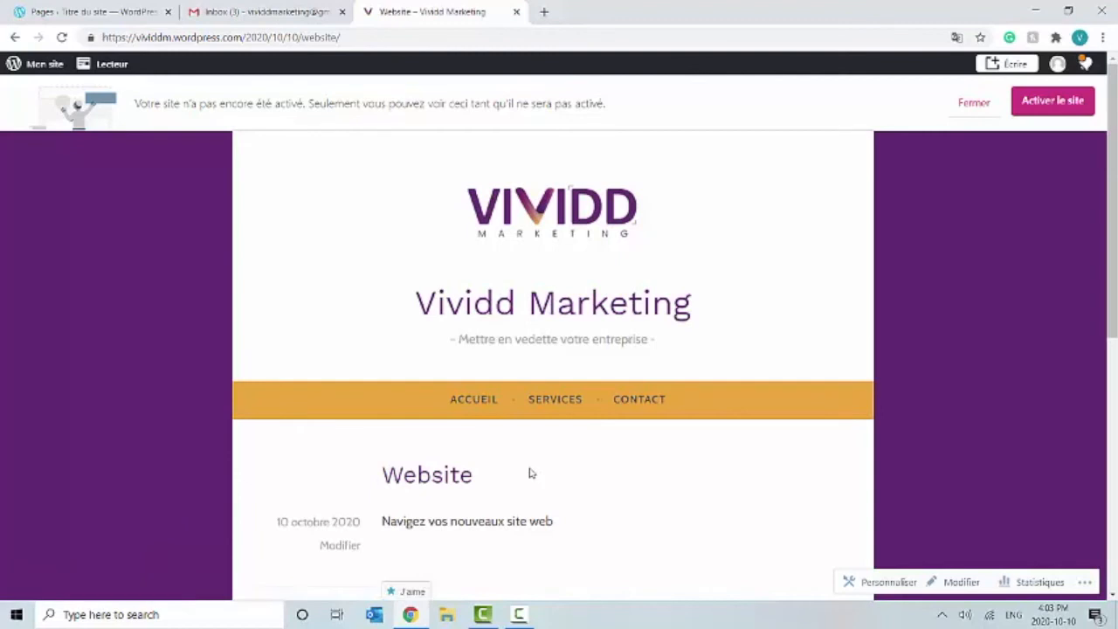
pyautogui.scroll(-4, 530, 472)
pyautogui.scroll(3, 530, 471)
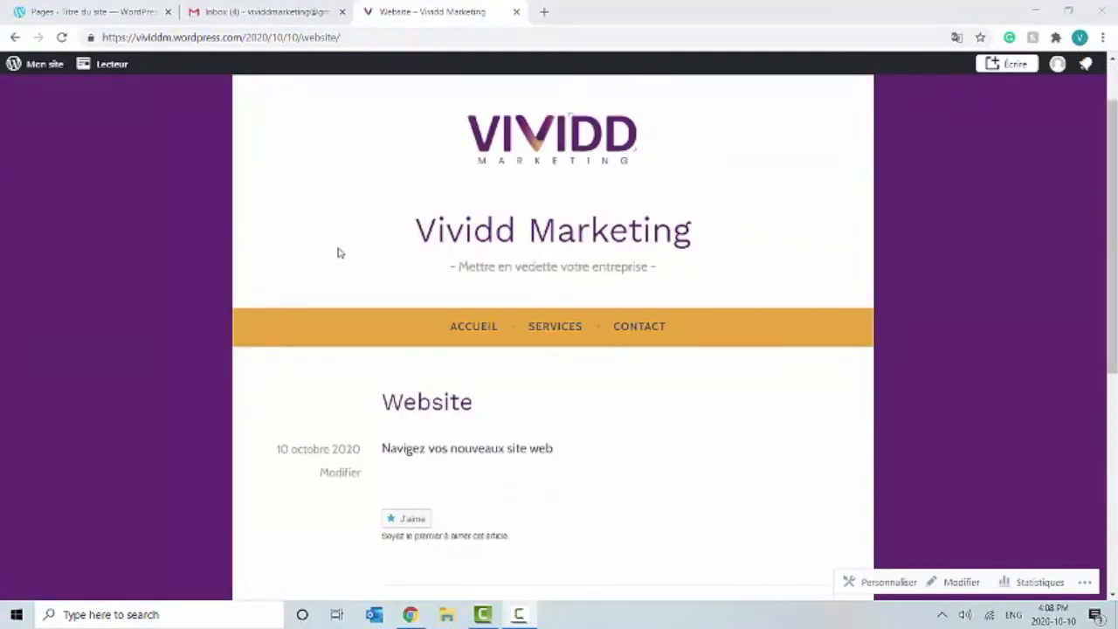
pyautogui.scroll(-3, 340, 252)
pyautogui.scroll(3, 340, 252)
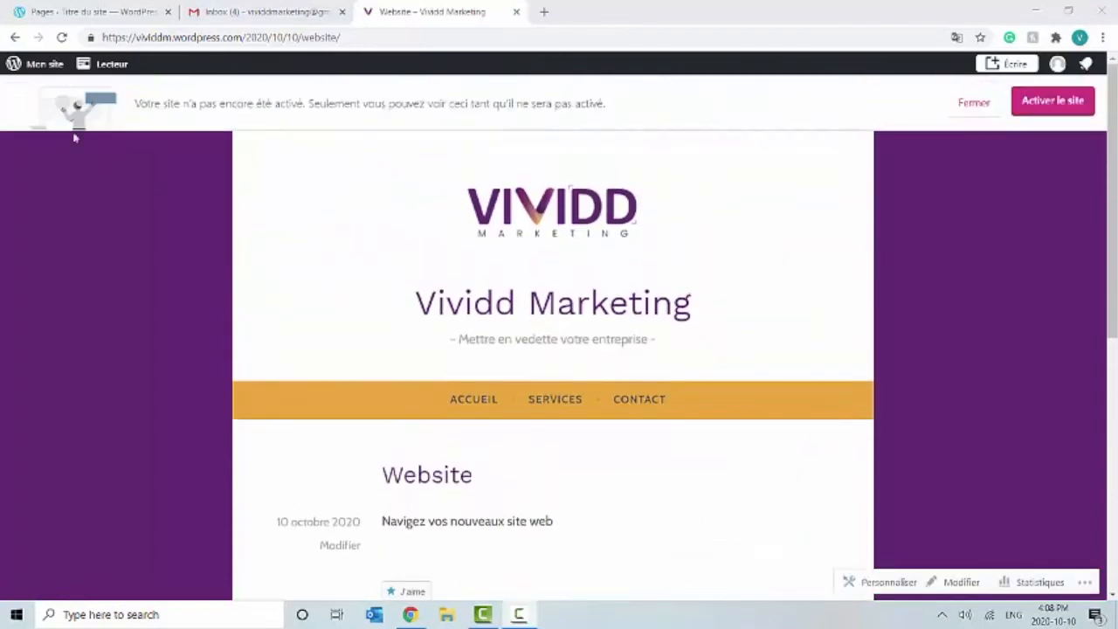
# Step: From the Articles list, move the 'Présentation personnelle' sample posts to the Corbeille
pyautogui.click(26, 68)
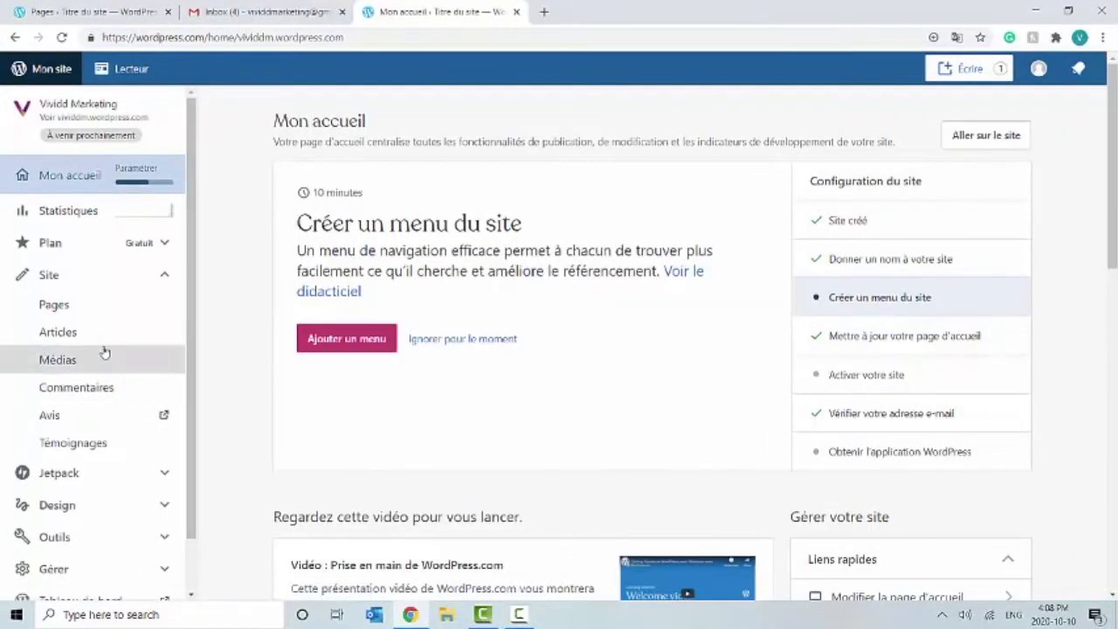
pyautogui.click(92, 341)
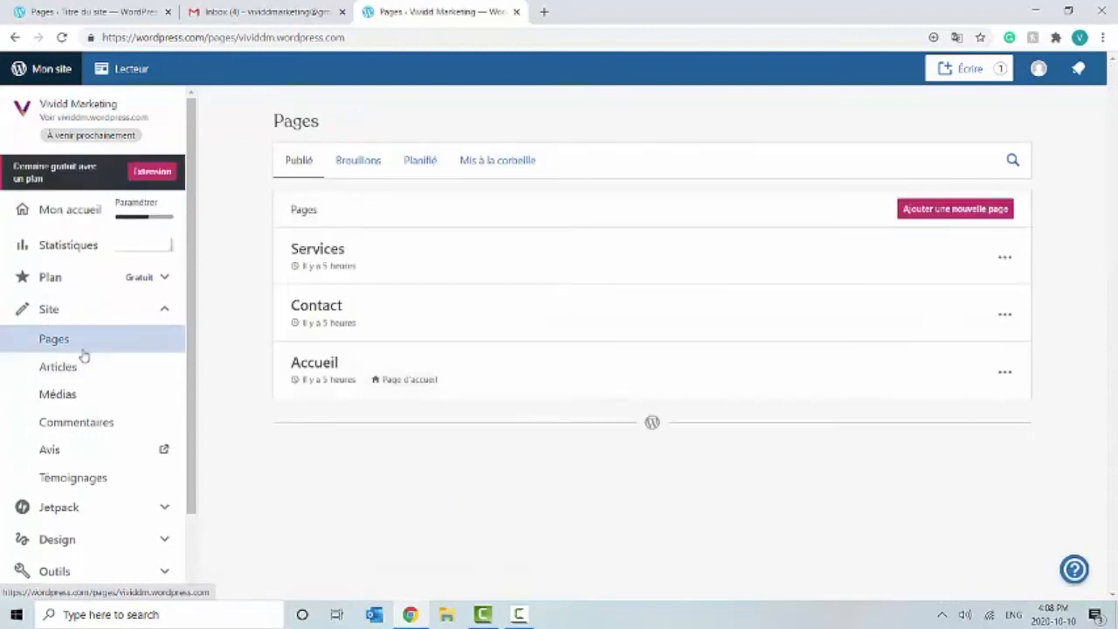
pyautogui.click(82, 367)
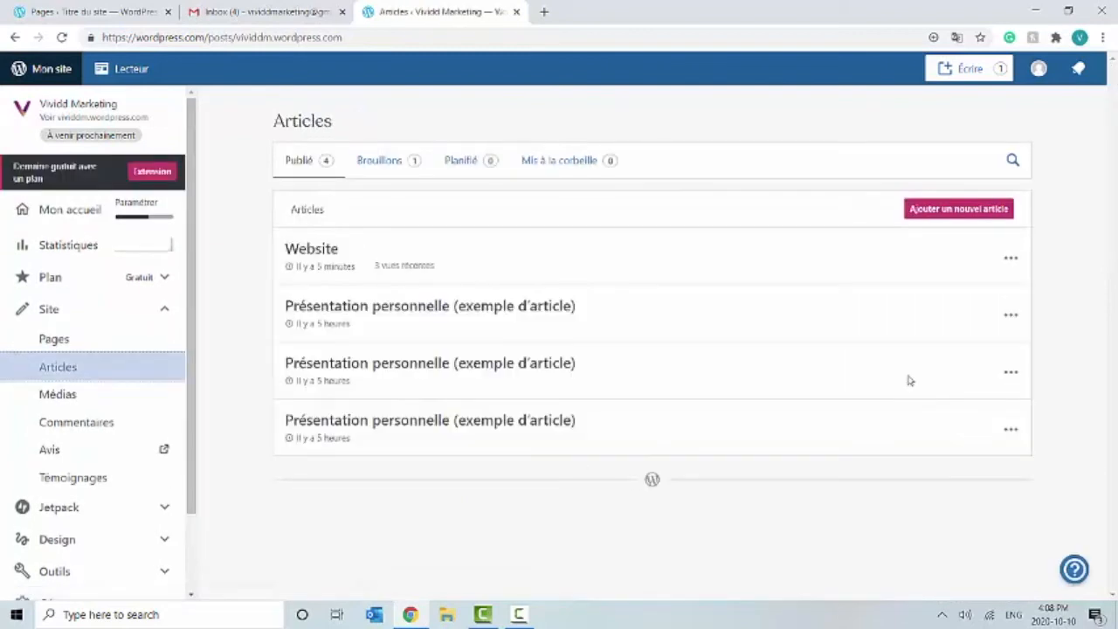
pyautogui.click(1012, 318)
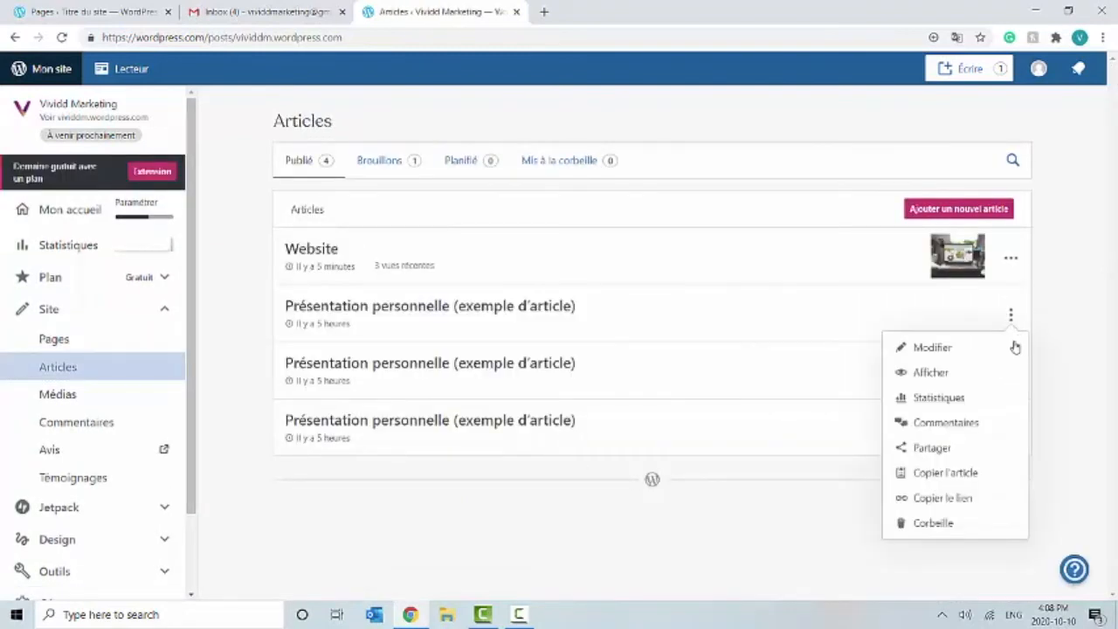
pyautogui.click(944, 524)
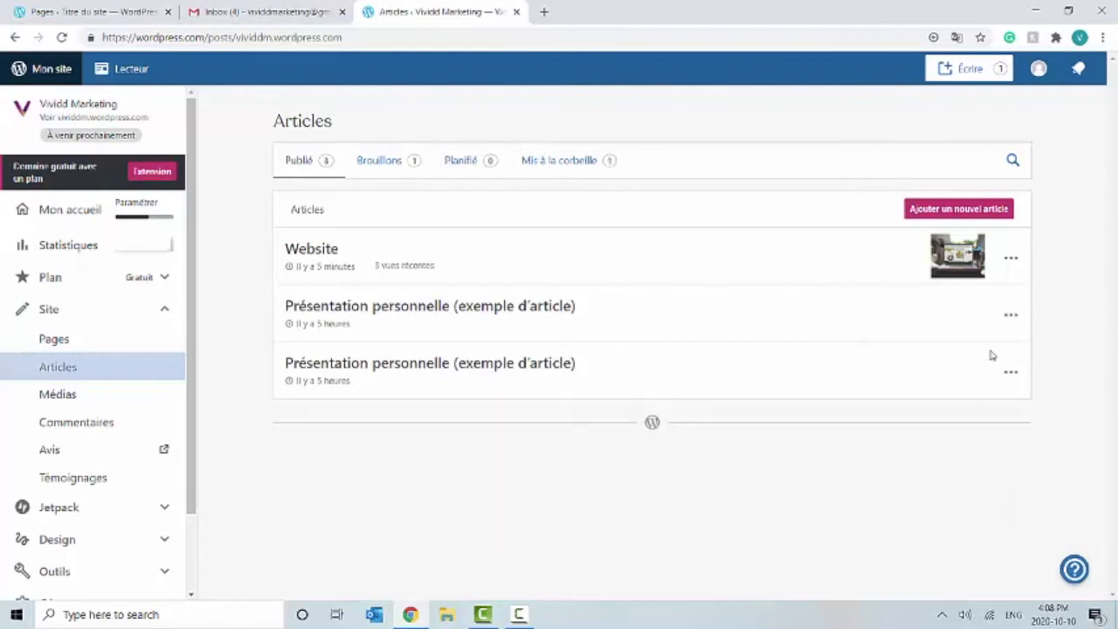
pyautogui.click(1011, 316)
pyautogui.click(963, 520)
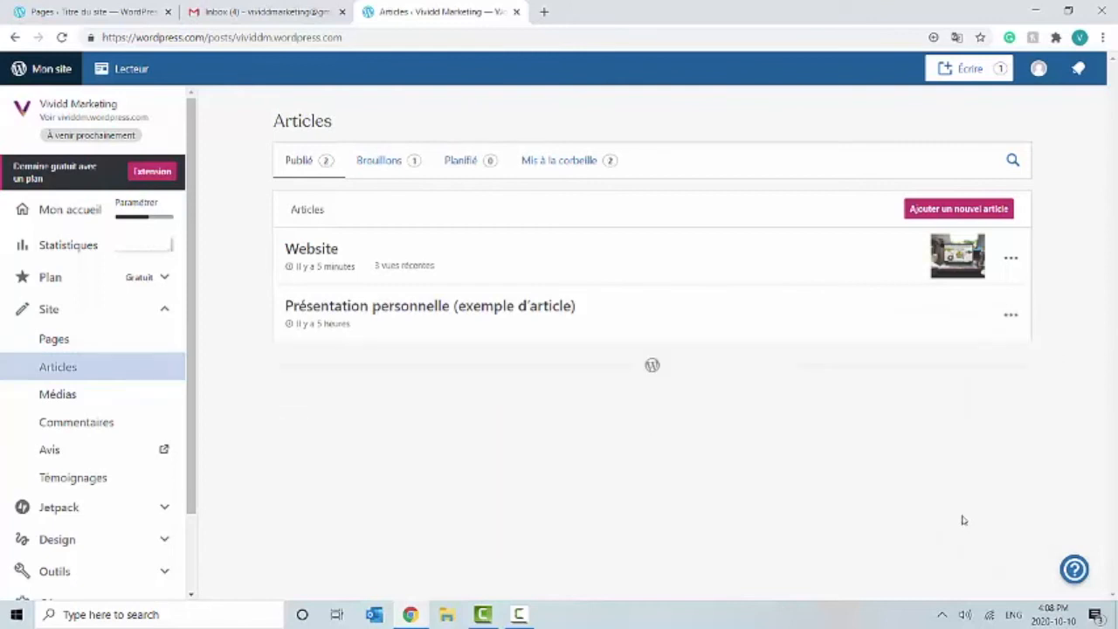
pyautogui.click(1011, 317)
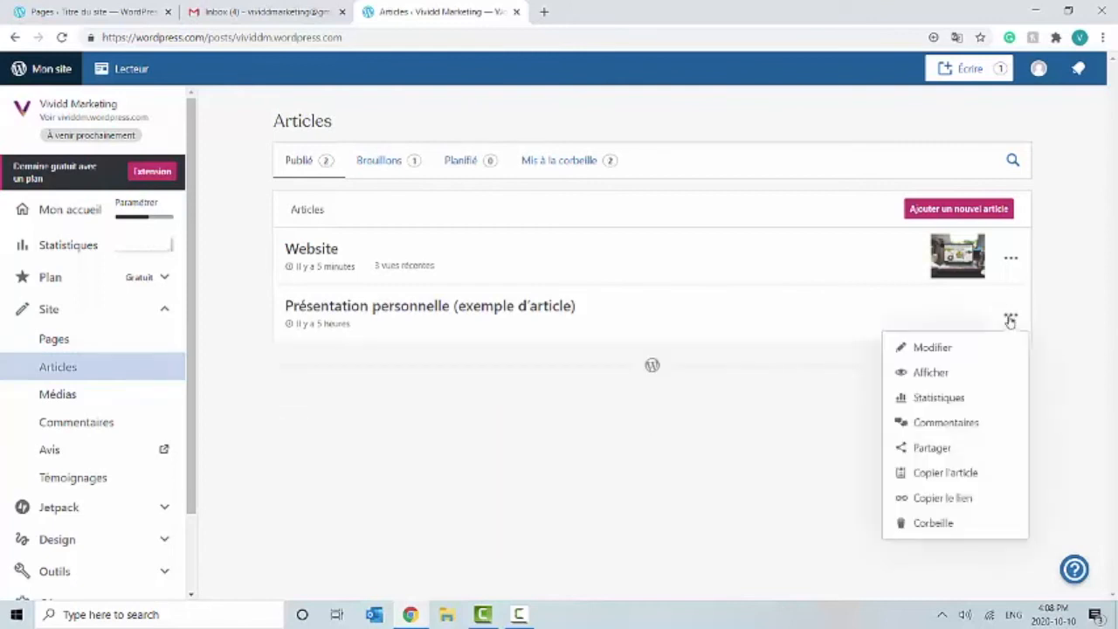
pyautogui.click(942, 522)
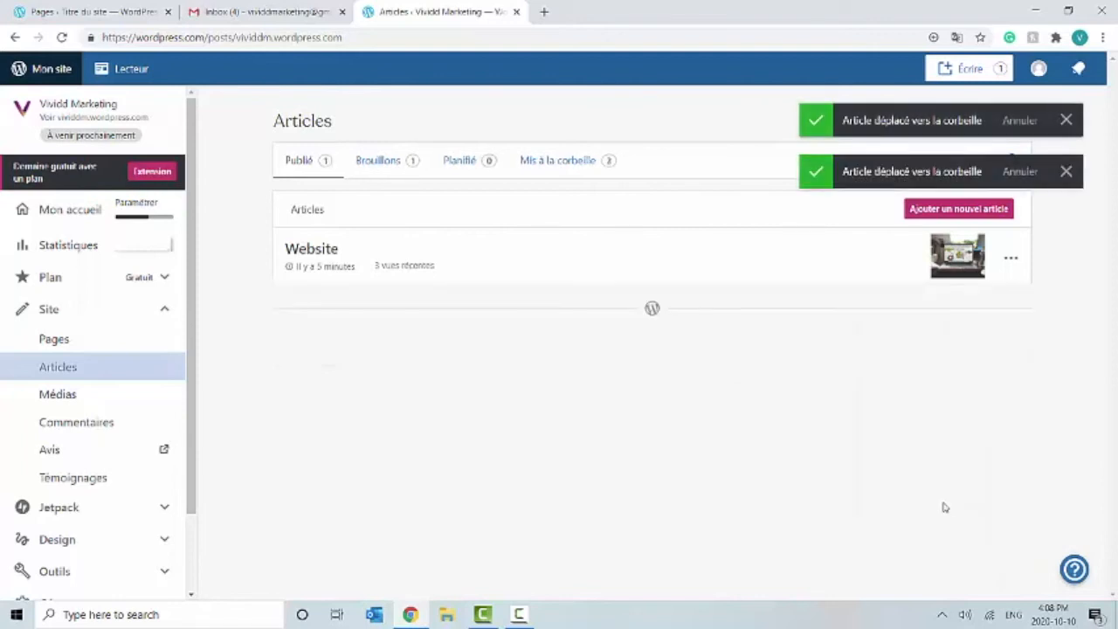
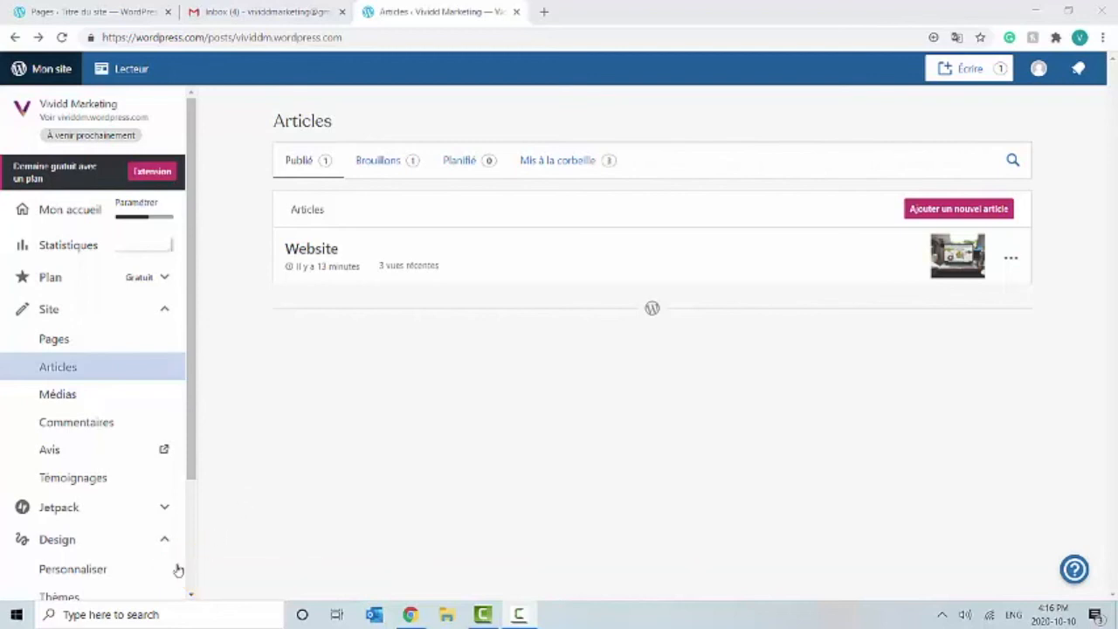
# Step: In the customizer, open the Primary menu and list the pages available to add
pyautogui.click(133, 573)
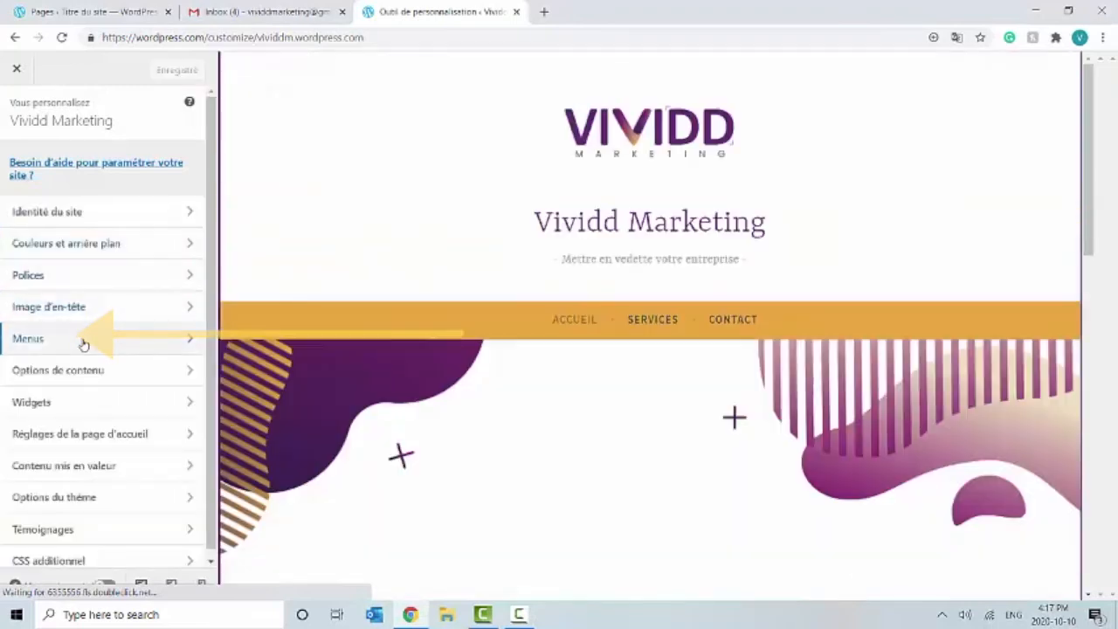
pyautogui.click(82, 340)
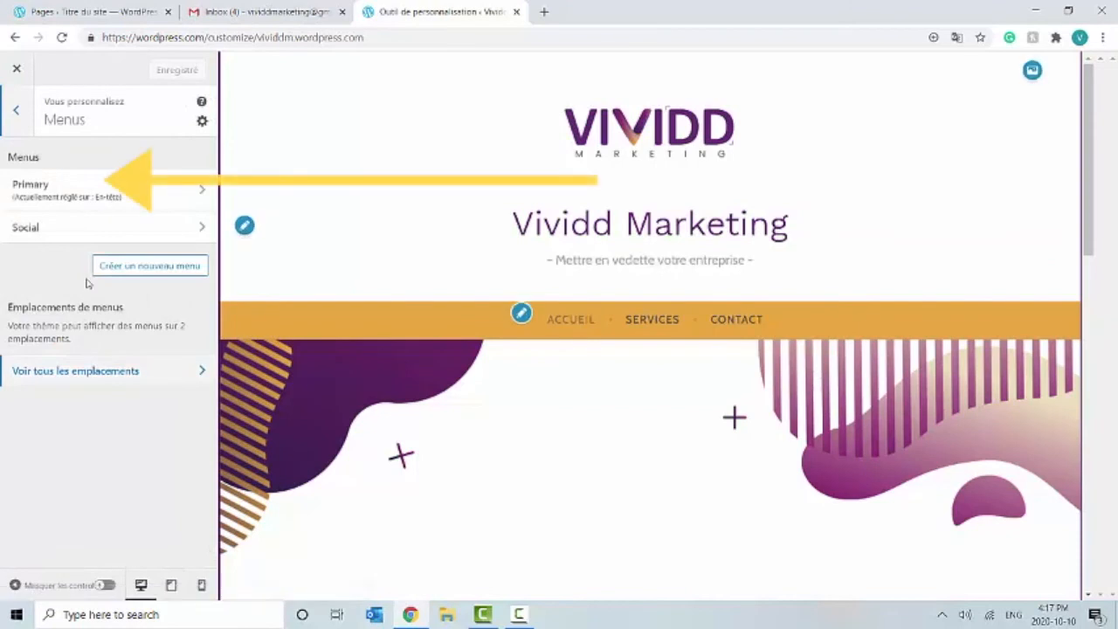
pyautogui.click(93, 192)
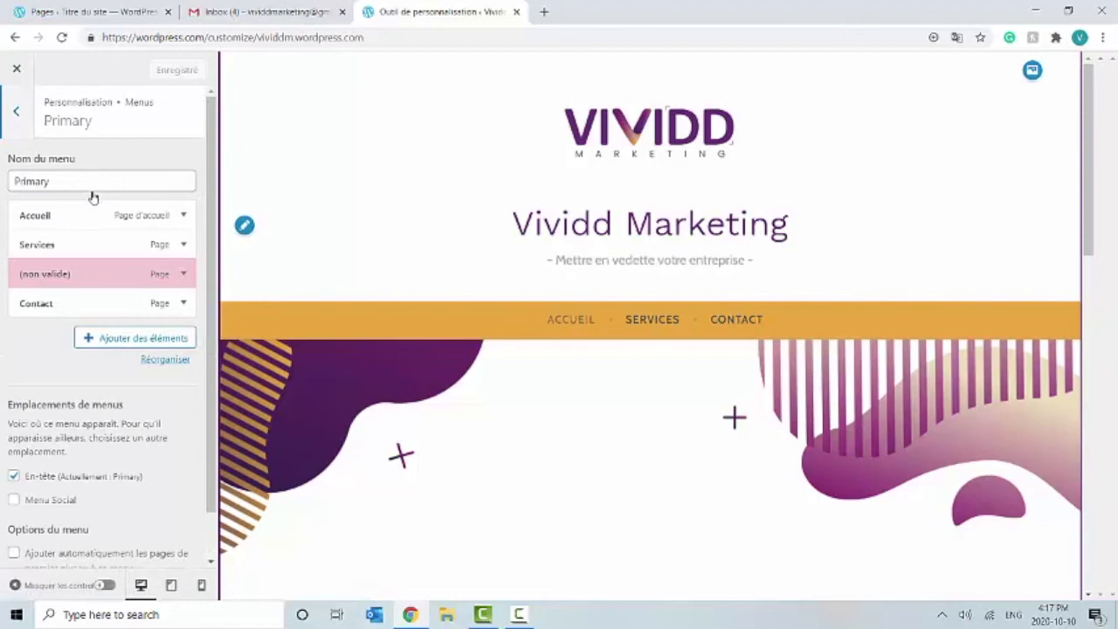
pyautogui.click(122, 344)
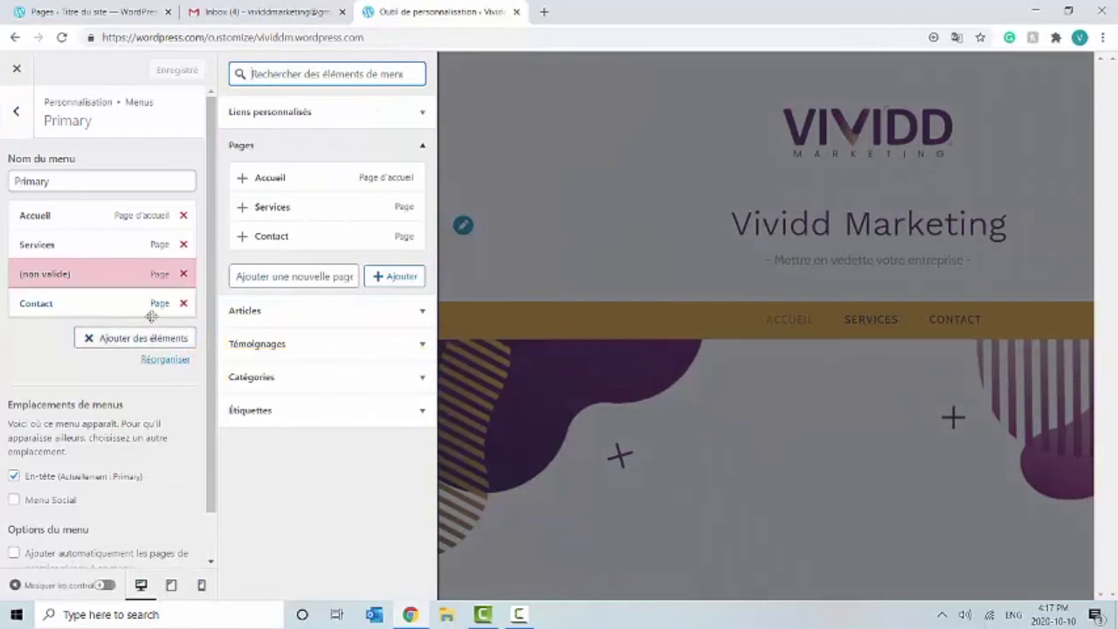
# Step: Add a new page named 'Menu' to the Primary menu and delete the invalid item
pyautogui.click(418, 276)
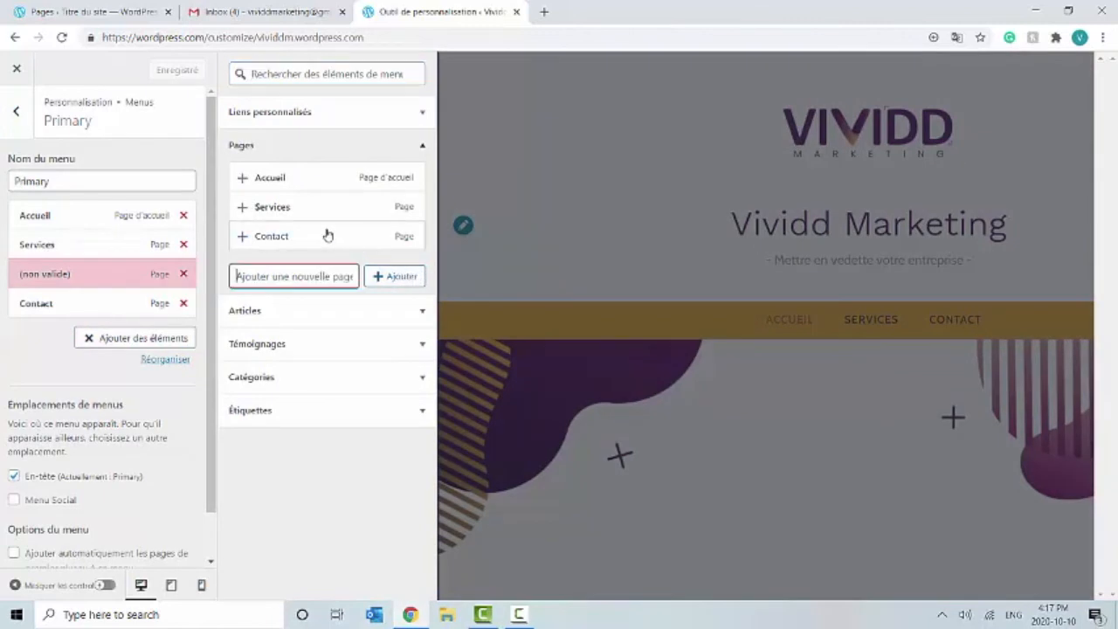
pyautogui.write('Menu')
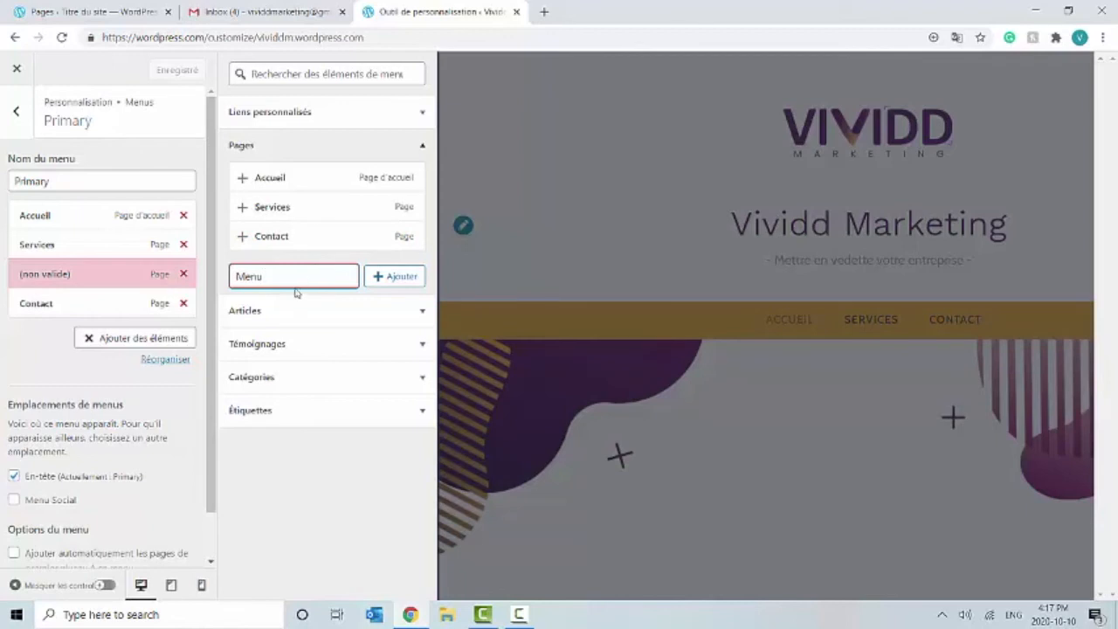
pyautogui.click(393, 276)
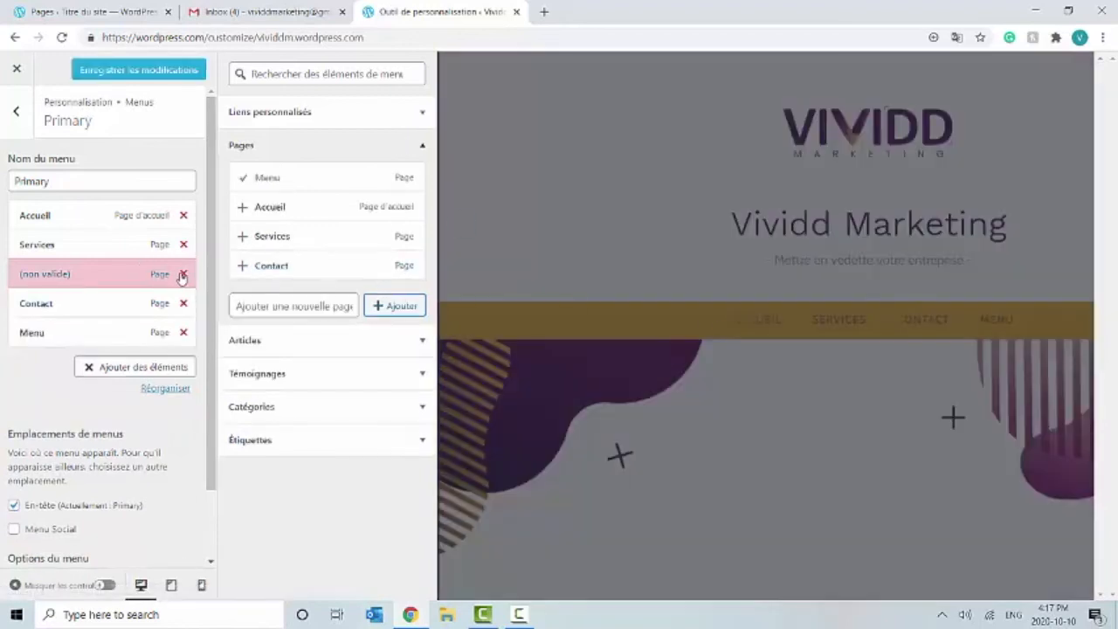
pyautogui.click(182, 274)
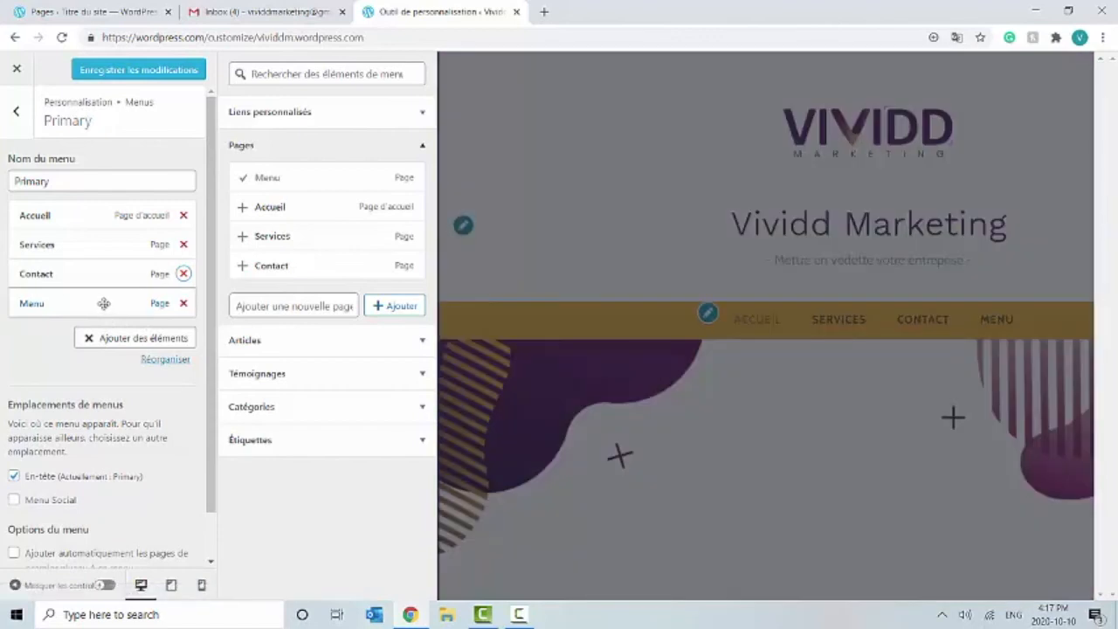
# Step: Drag the Menu and Services items to reorder the Primary menu as Accueil, Menu, Contact, Services
pyautogui.moveTo(103, 303); pyautogui.dragTo(106, 278)
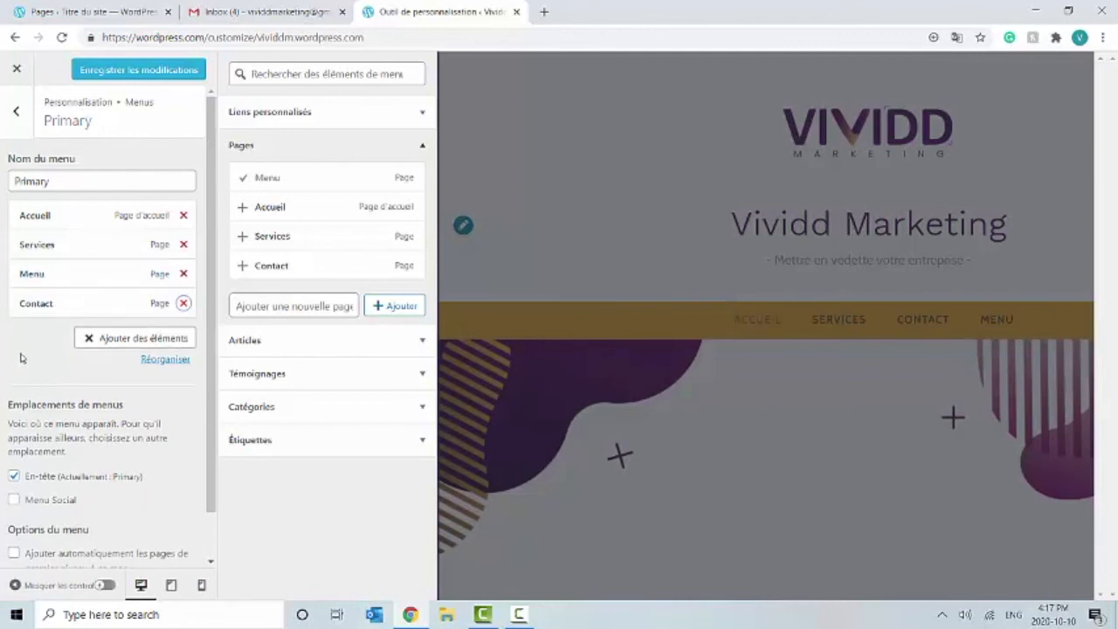
pyautogui.moveTo(63, 275); pyautogui.dragTo(64, 247)
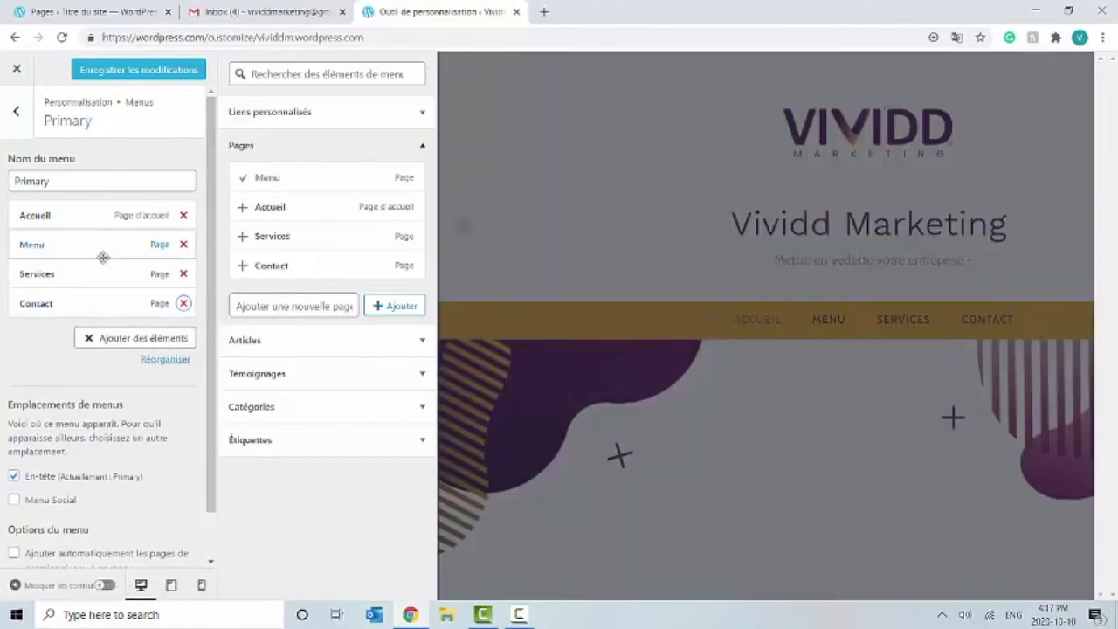
pyautogui.moveTo(101, 253); pyautogui.dragTo(110, 276)
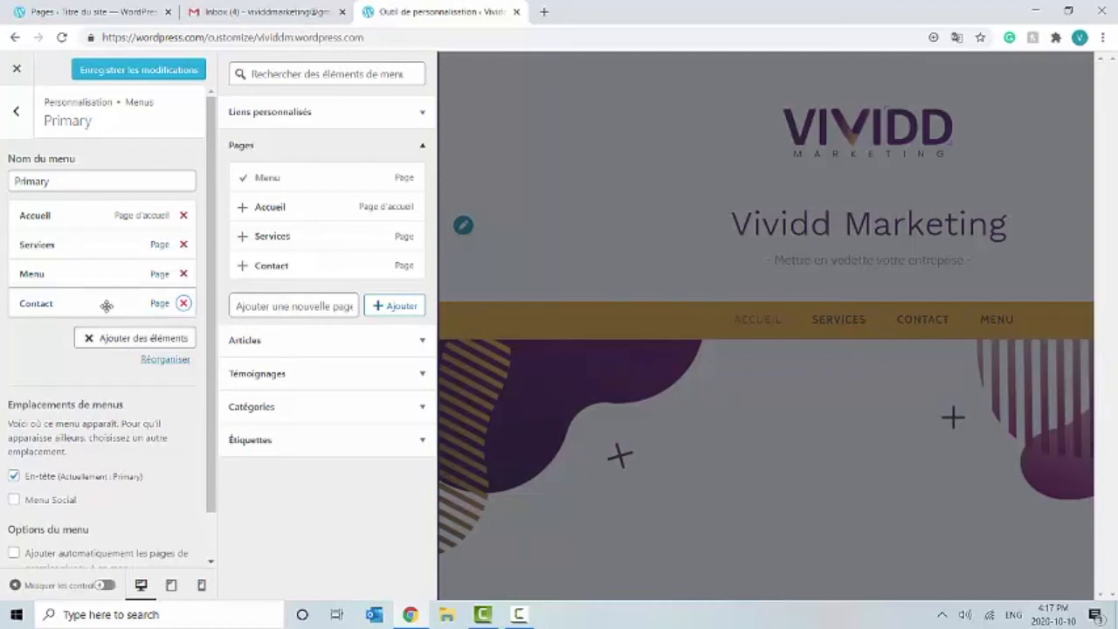
pyautogui.moveTo(119, 255); pyautogui.dragTo(117, 282)
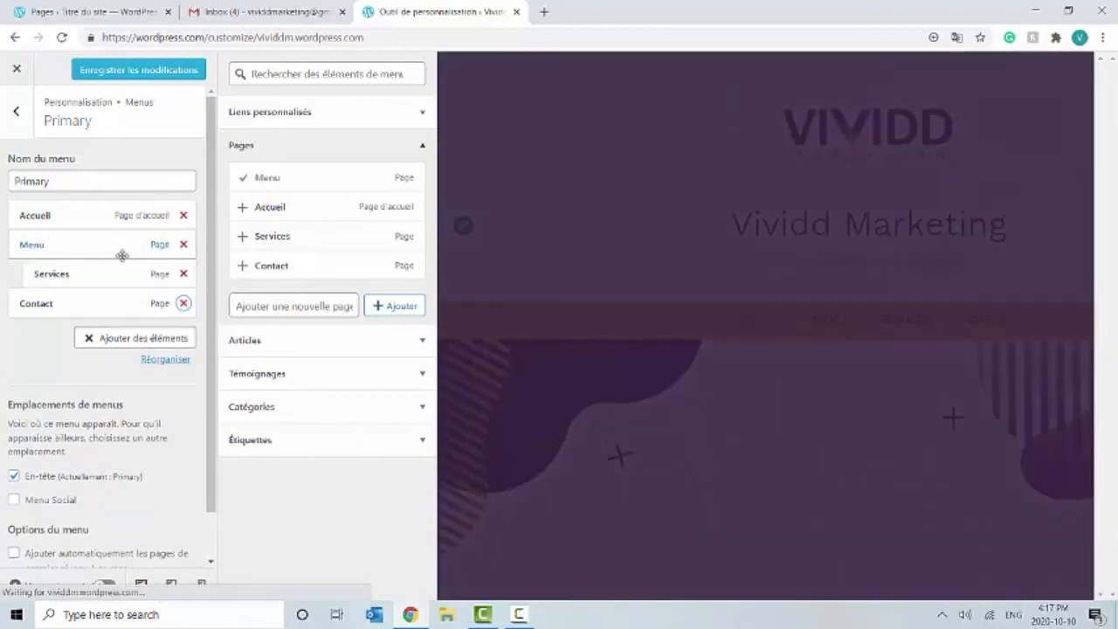
pyautogui.click(119, 249)
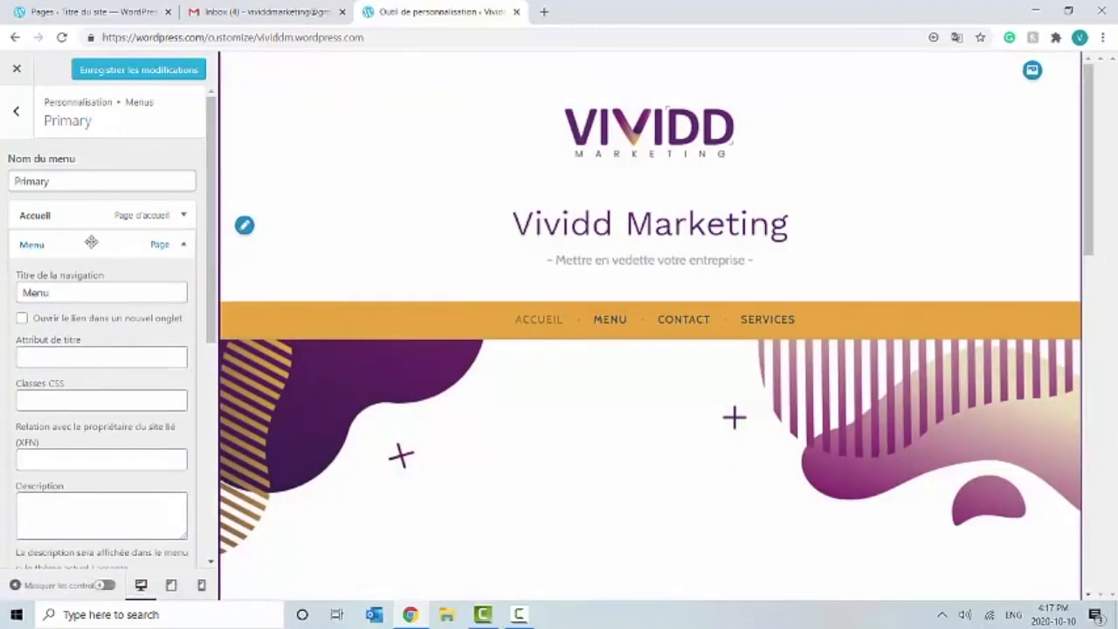
pyautogui.click(181, 246)
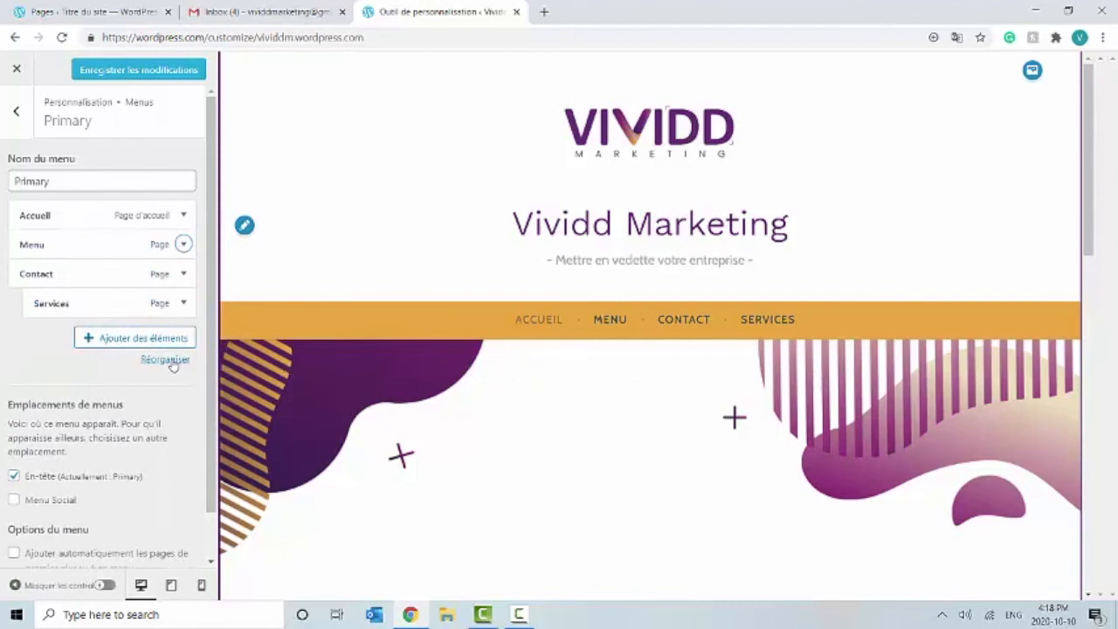
pyautogui.click(166, 360)
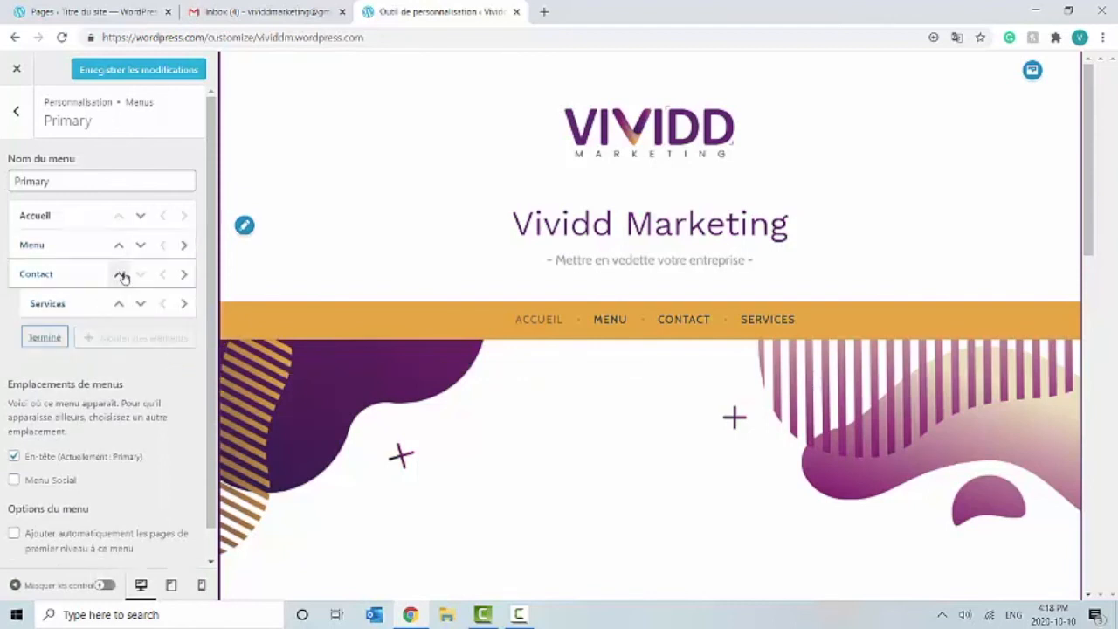
# Step: Move Contact above Menu and save the Primary menu as Accueil, Contact, Menu, Services
pyautogui.click(140, 244)
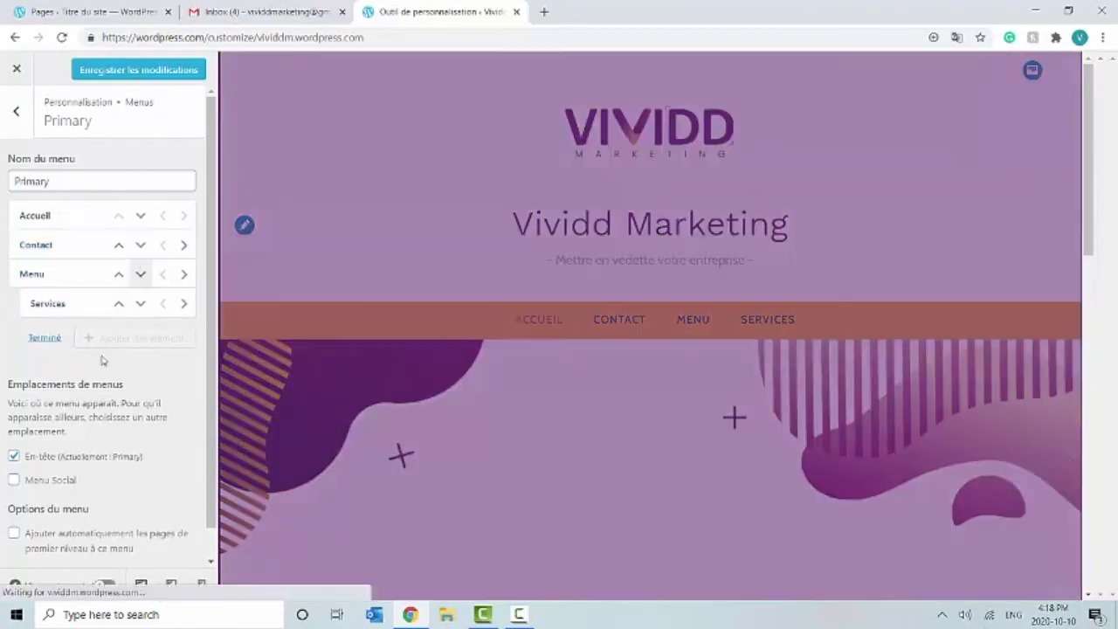
pyautogui.click(44, 337)
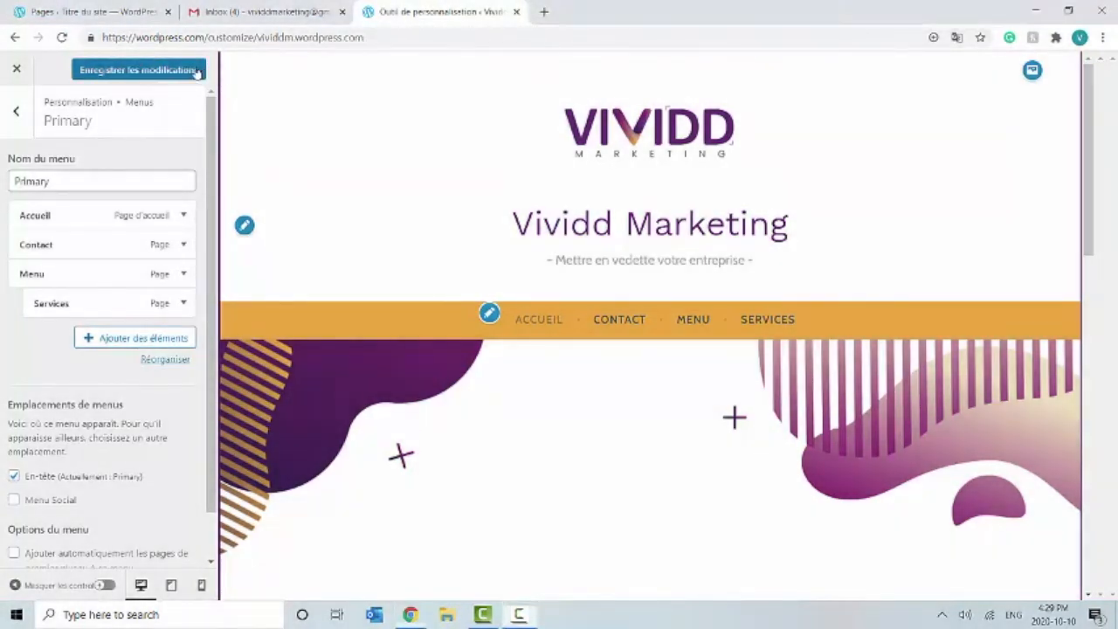
pyautogui.click(198, 72)
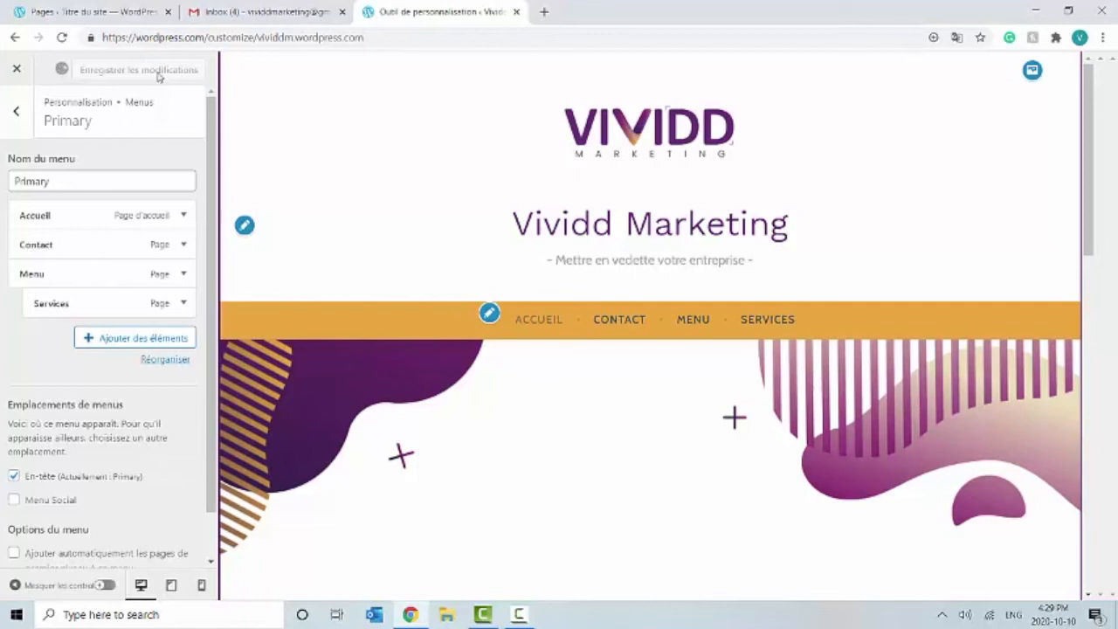
pyautogui.click(16, 111)
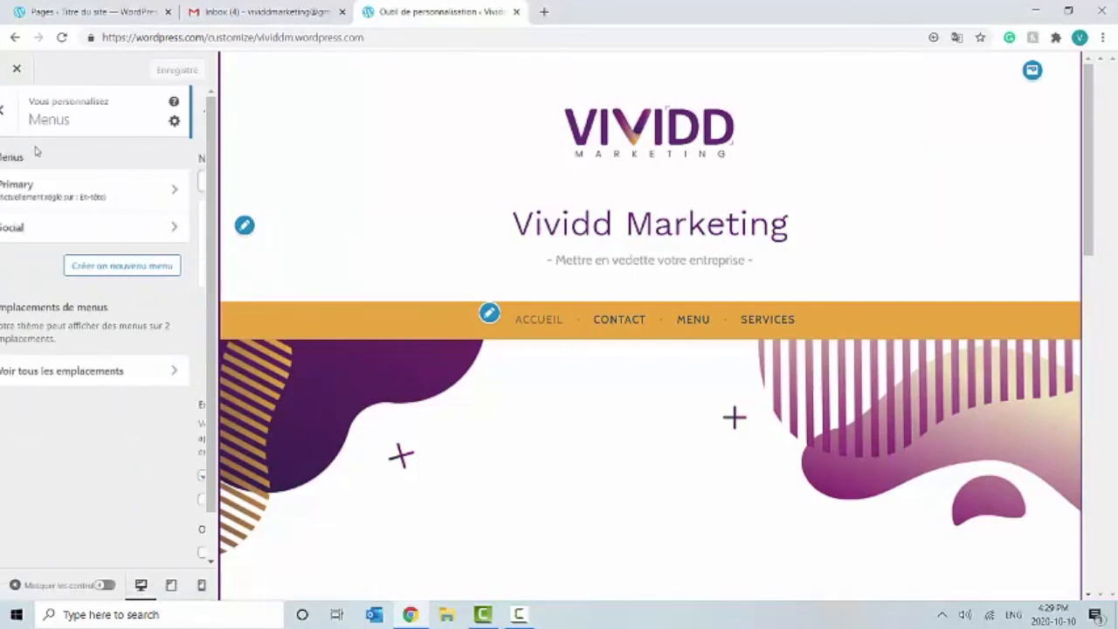
# Step: Expand the Social menu's Facebook link item and open a blank browser tab
pyautogui.click(62, 238)
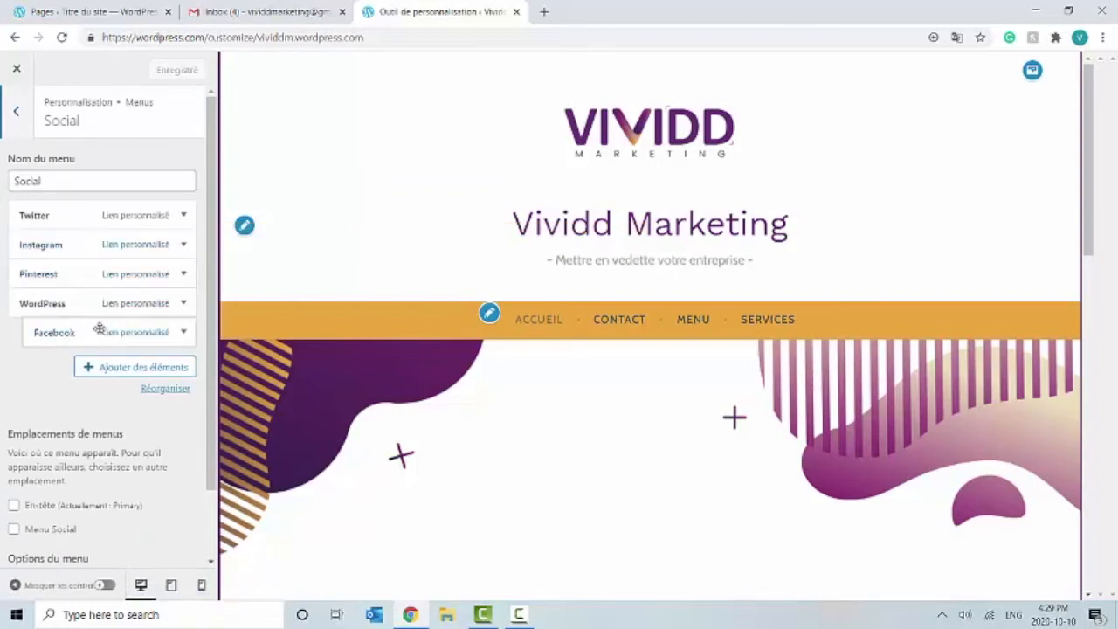
pyautogui.click(181, 334)
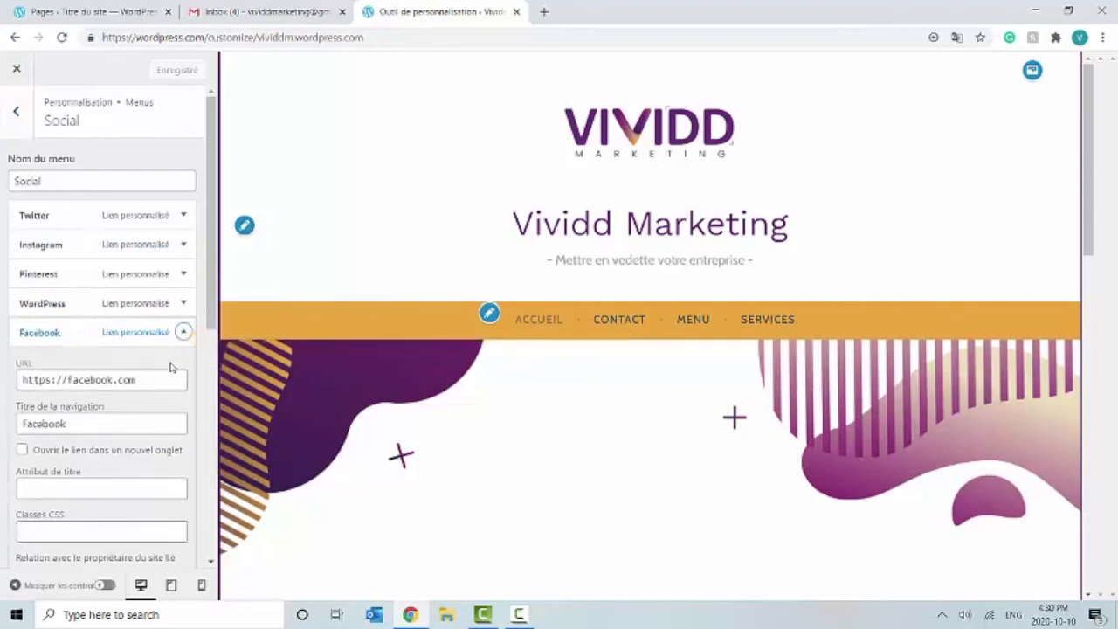
pyautogui.click(543, 12)
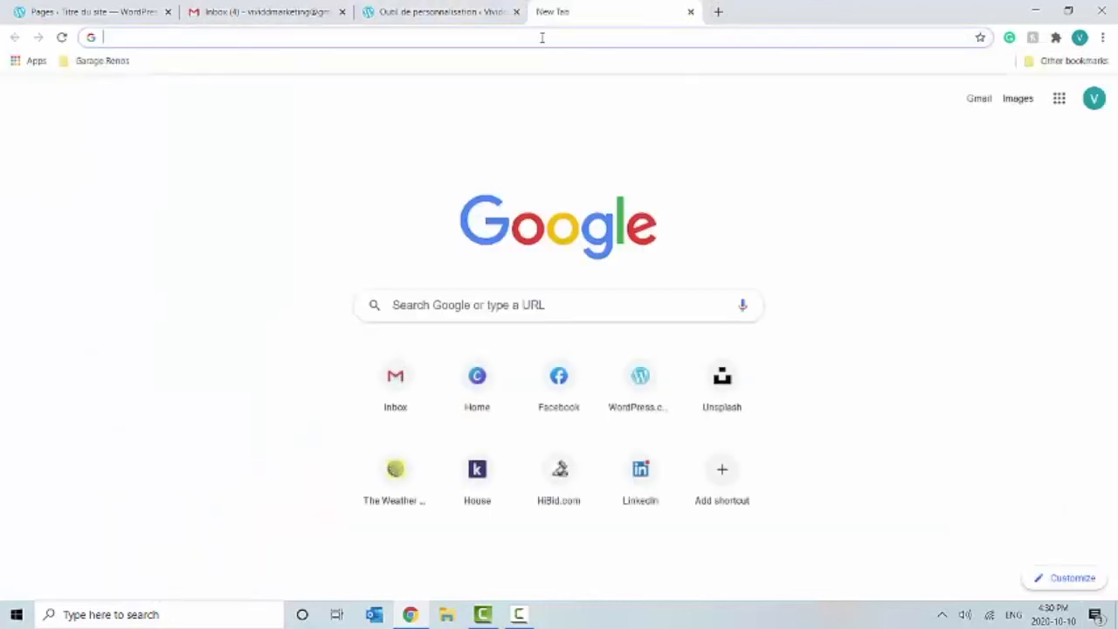
# Step: Find the Vividd Marketing page on facebook.com and select its web address
pyautogui.write('face')
pyautogui.press('Return')
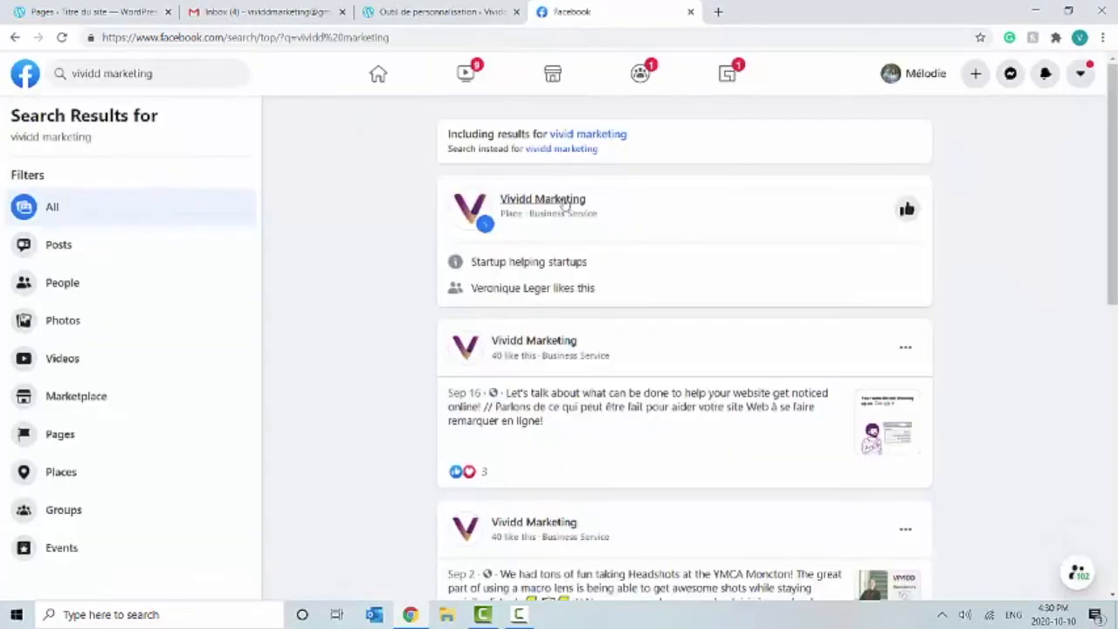
pyautogui.click(565, 202)
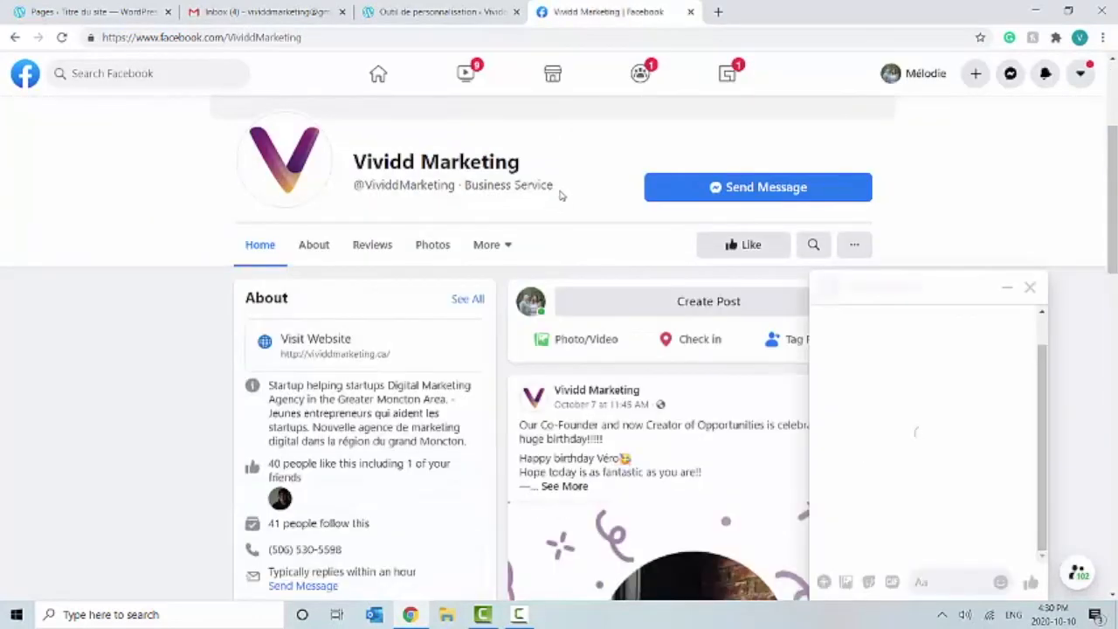
pyautogui.click(1030, 288)
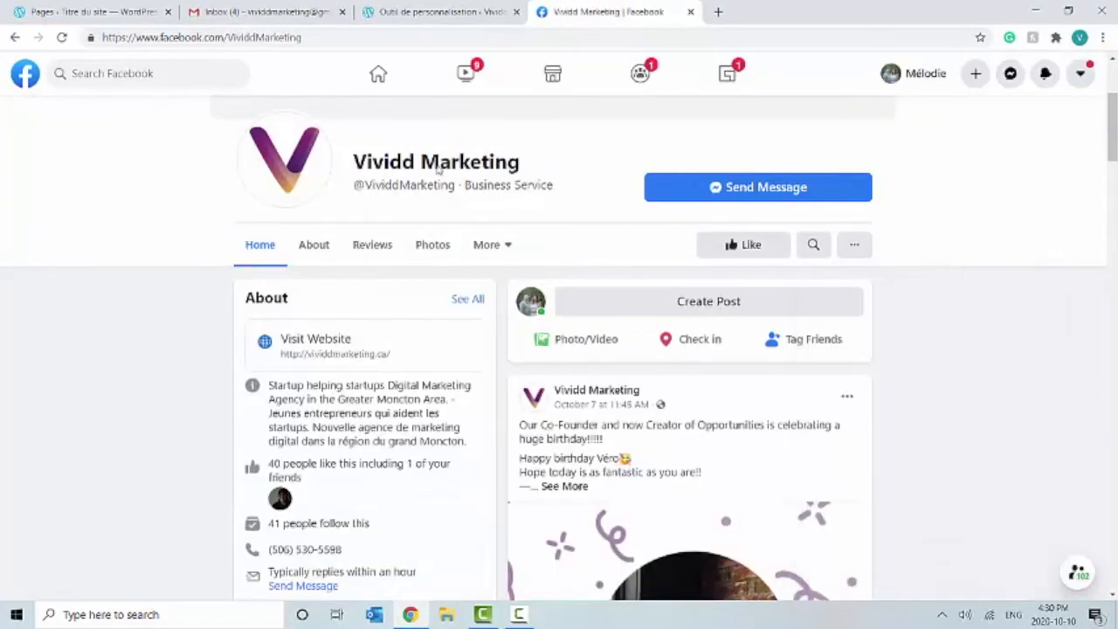
pyautogui.click(261, 39)
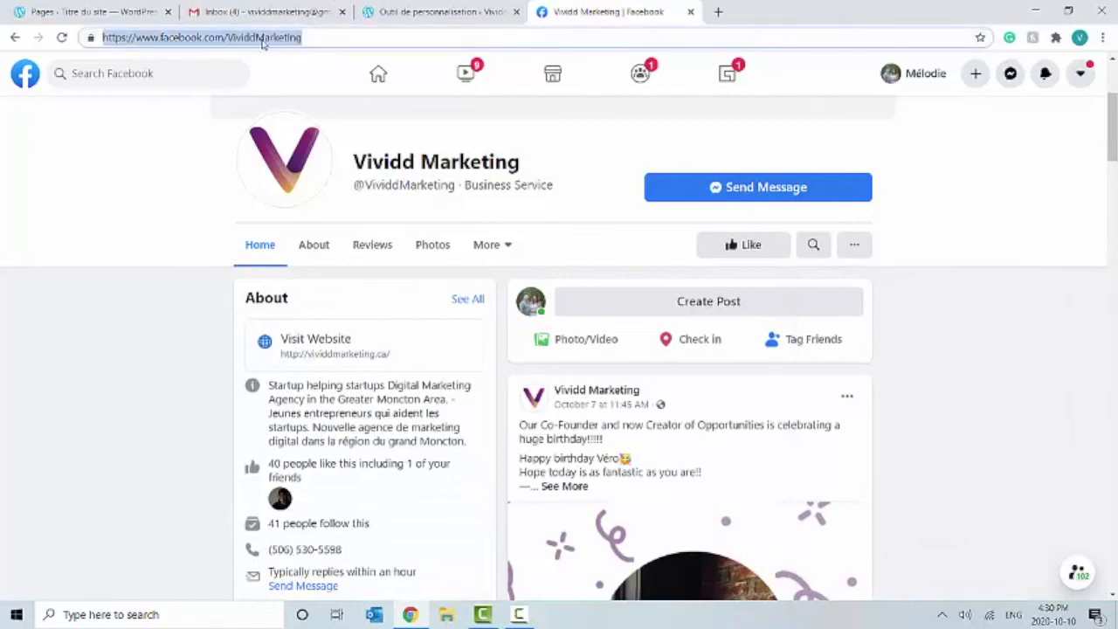
pyautogui.click(406, 14)
pyautogui.click(142, 378)
pyautogui.moveTo(125, 378); pyautogui.dragTo(4, 375)
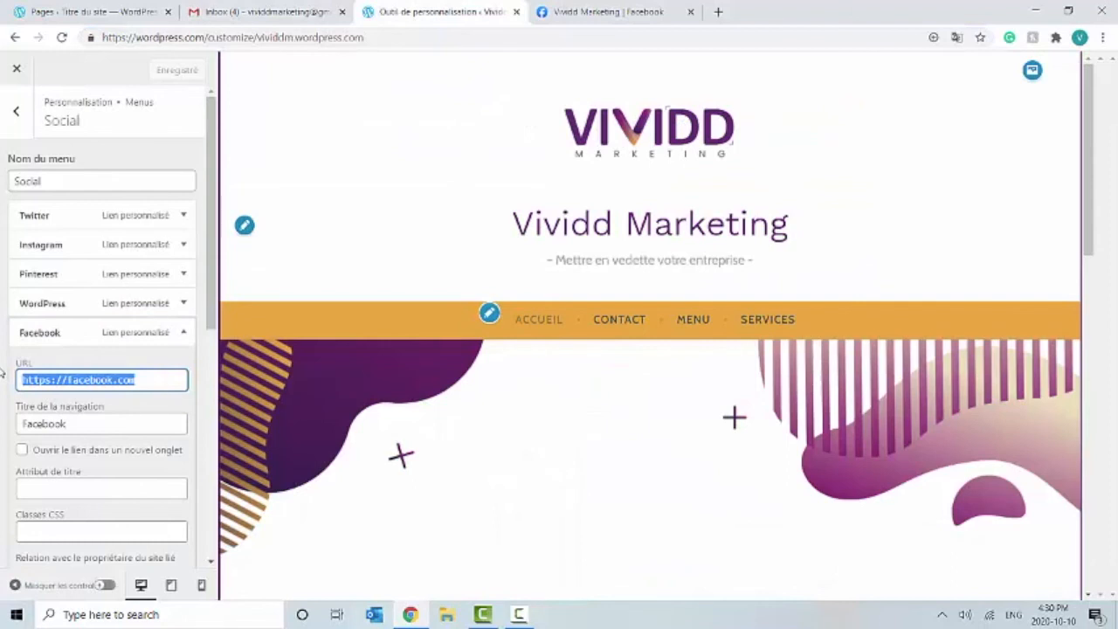
# Step: Paste the Vividd Marketing Facebook page address as the Social menu's Facebook link
pyautogui.hotkey('ctrl', 'v')
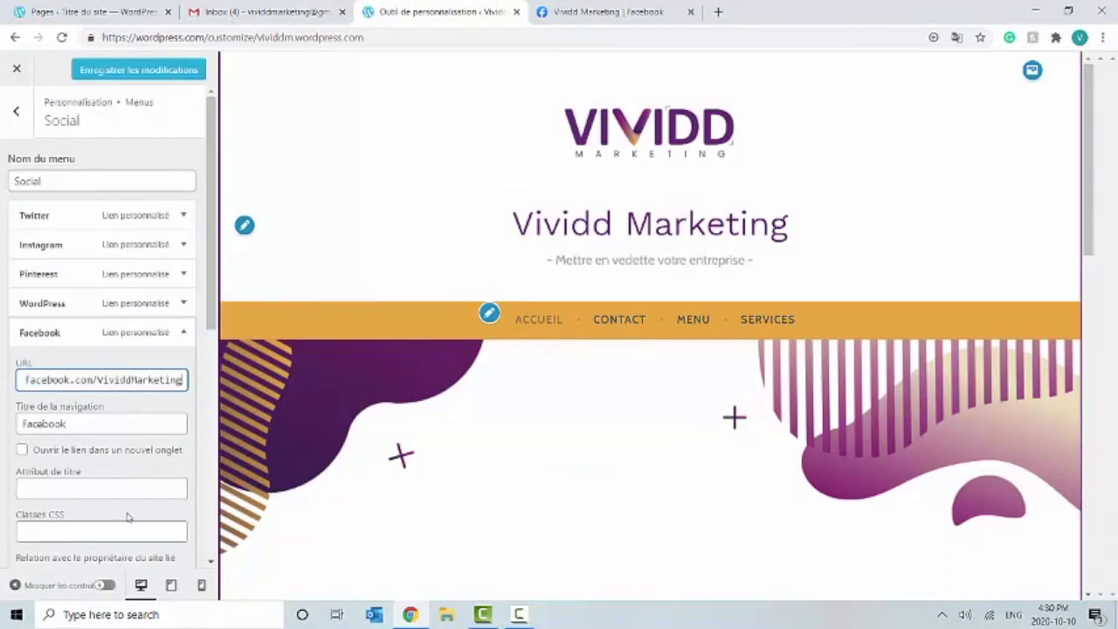
pyautogui.scroll(-4, 126, 517)
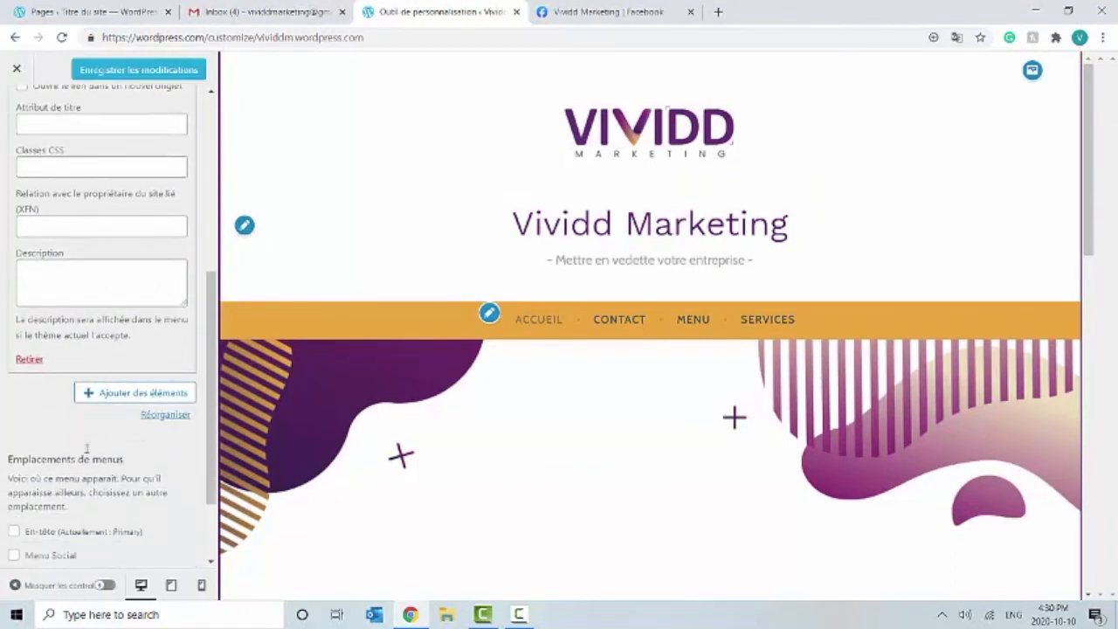
pyautogui.scroll(4, 88, 449)
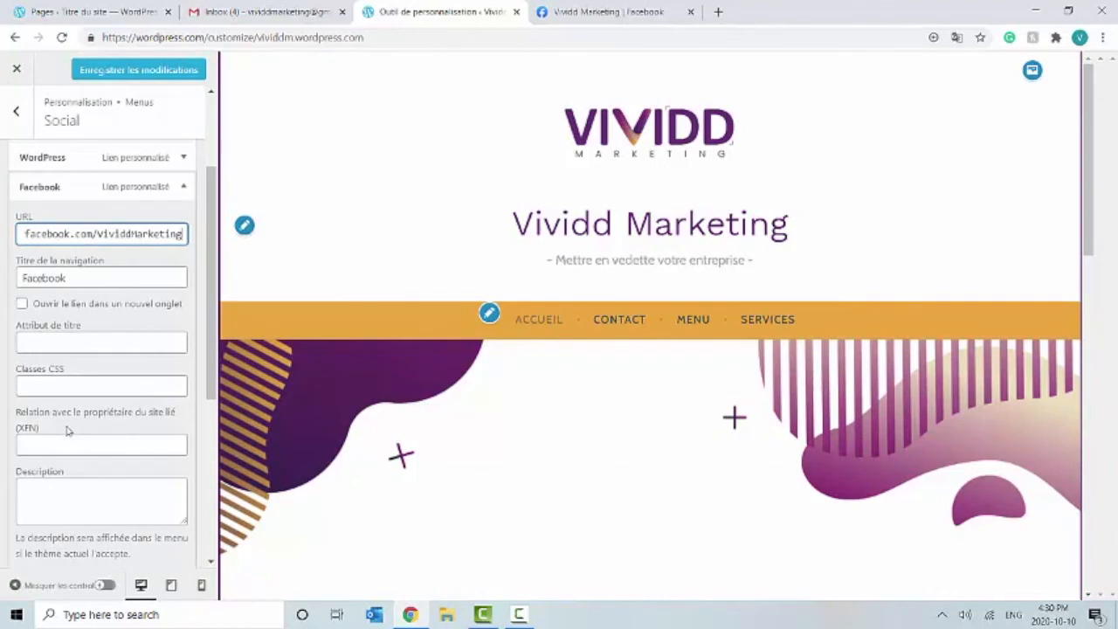
pyautogui.scroll(-2, 67, 431)
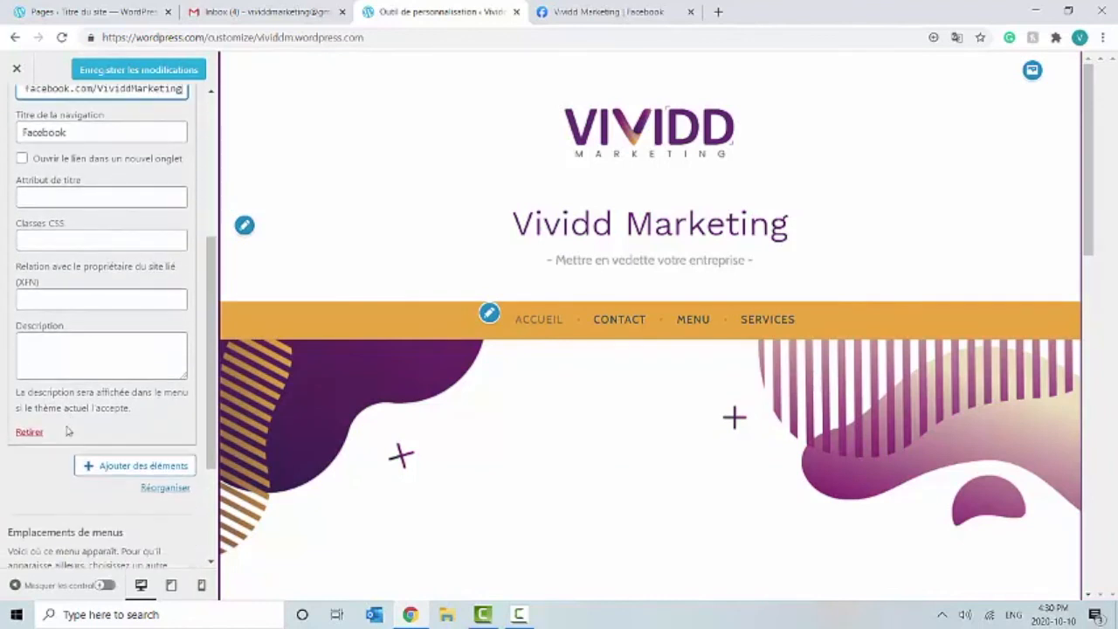
pyautogui.click(45, 487)
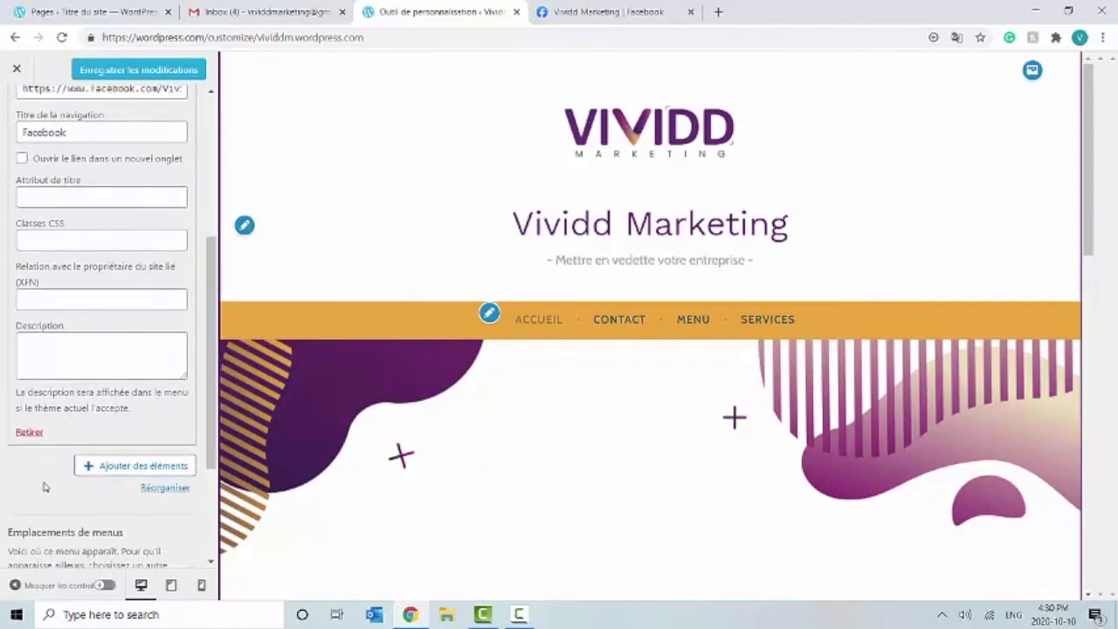
# Step: Assign the Social menu to the social icons location, showing icons under the tagline
pyautogui.scroll(1, 43, 486)
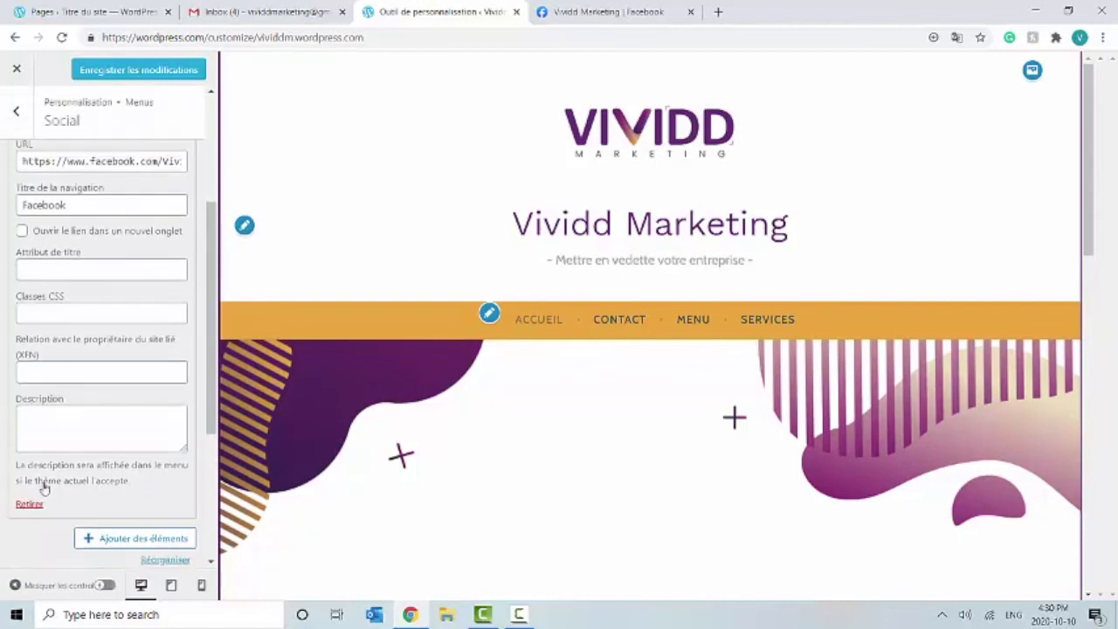
pyautogui.scroll(1, 40, 495)
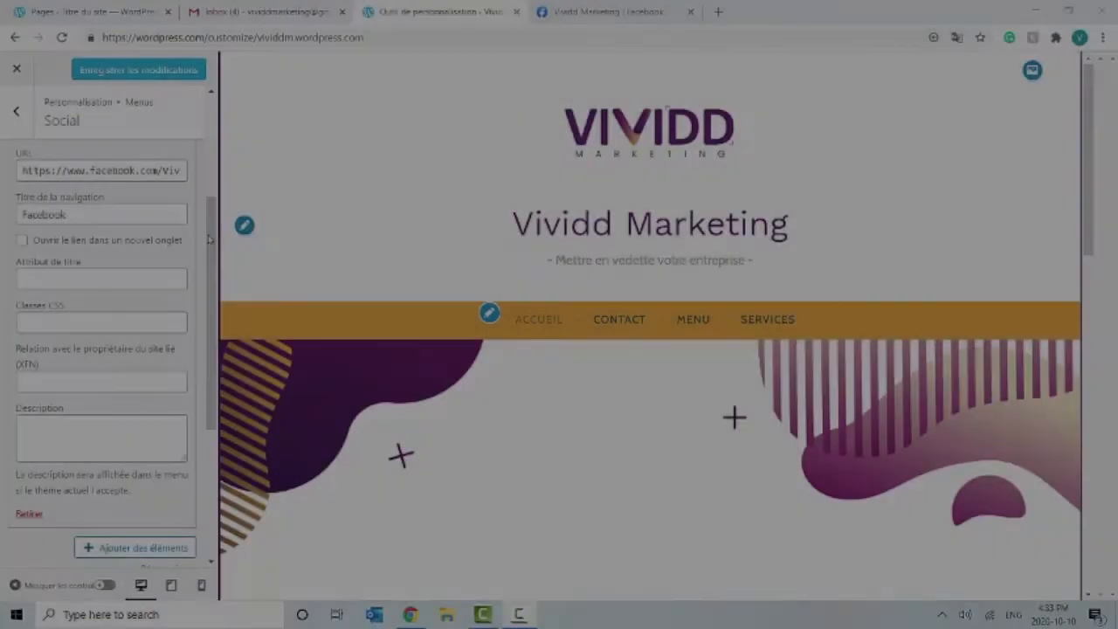
pyautogui.scroll(-2, 207, 272)
pyautogui.scroll(-3, 207, 272)
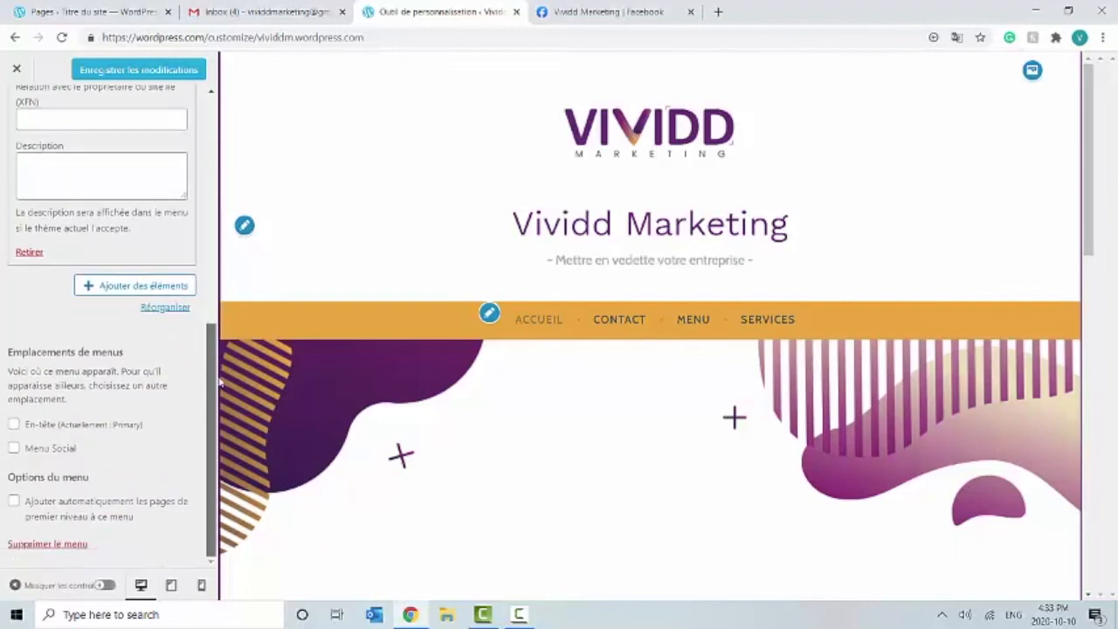
pyautogui.click(14, 448)
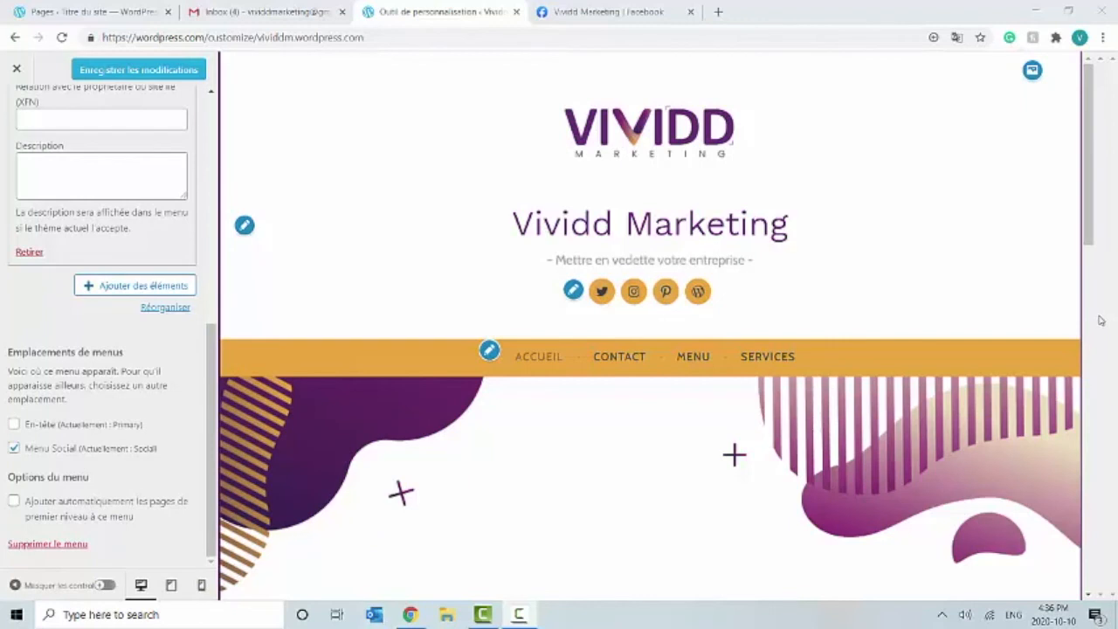
pyautogui.moveTo(207, 386); pyautogui.dragTo(233, 142)
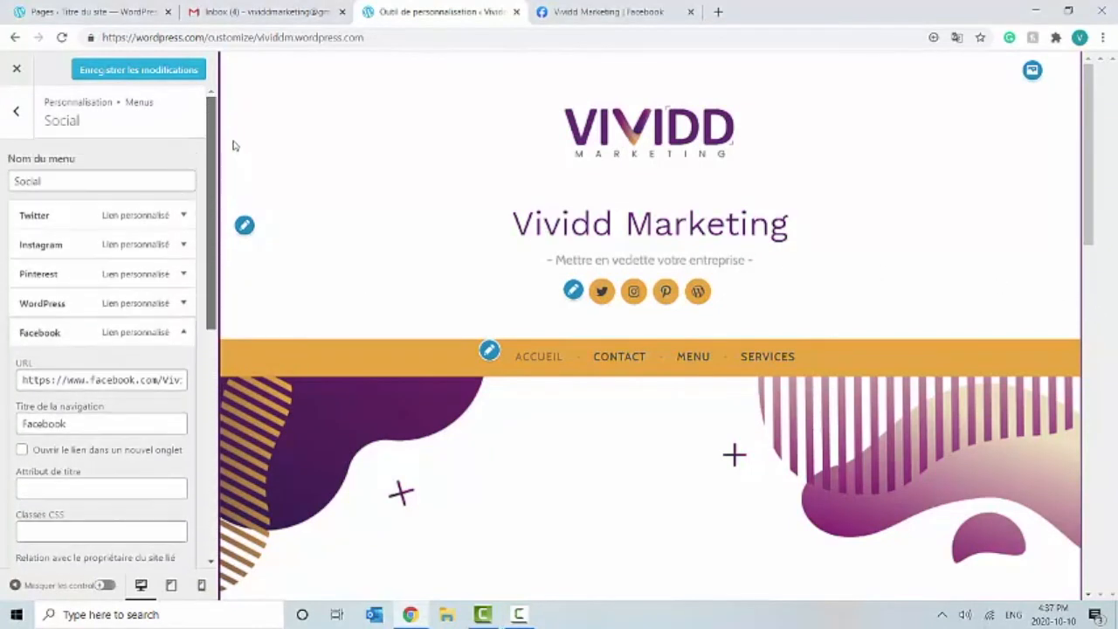
# Step: Navigate from the Menus panel to the Pied de page 1 widget area
pyautogui.click(17, 114)
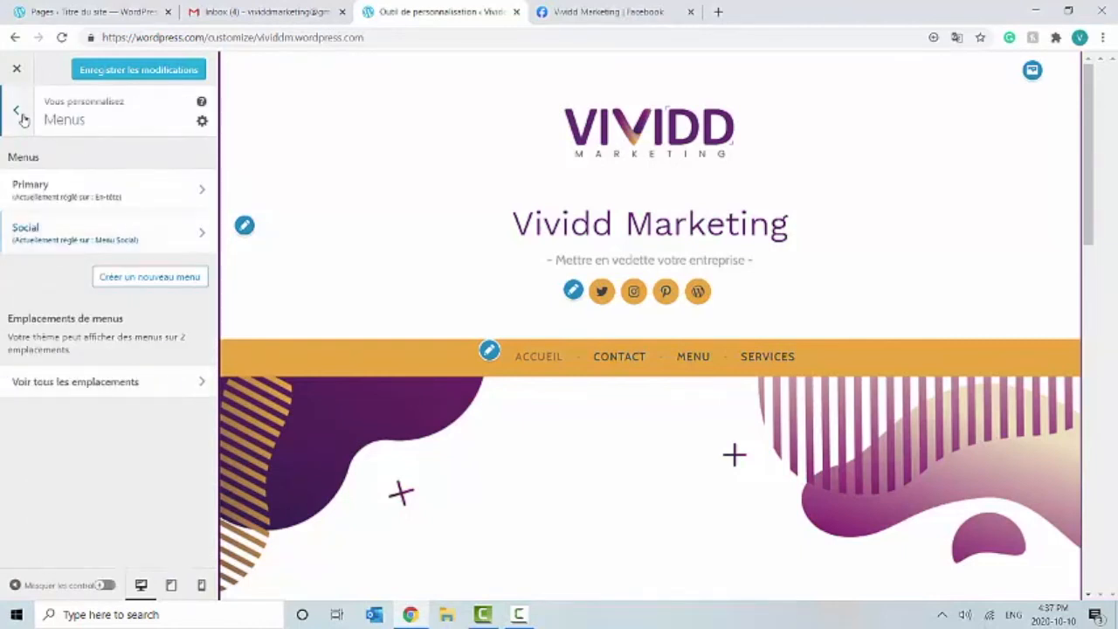
pyautogui.click(17, 112)
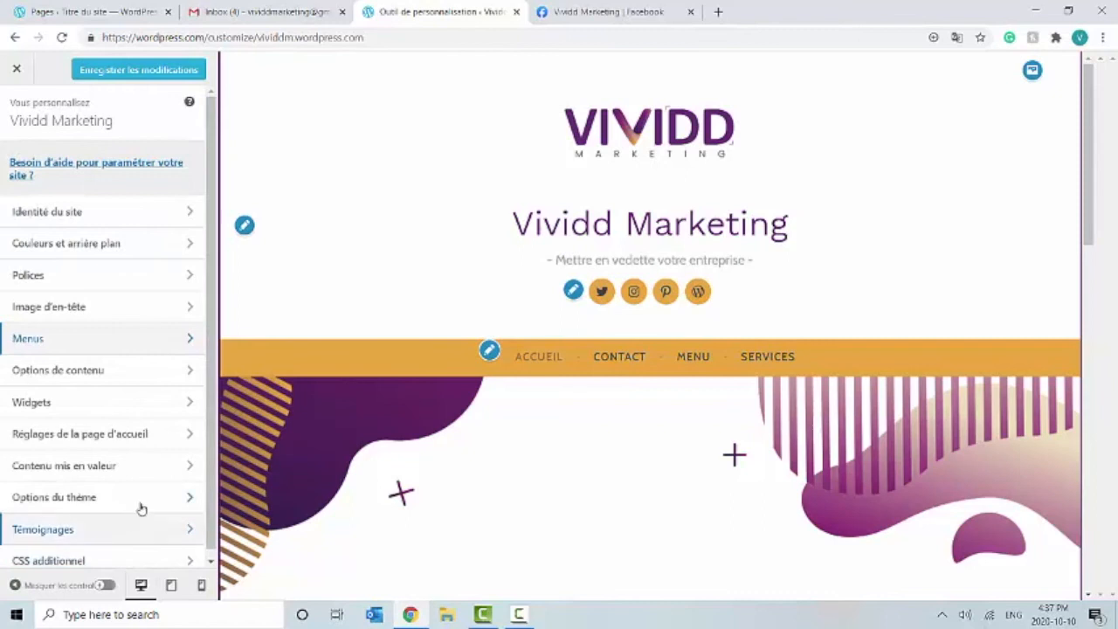
pyautogui.click(147, 416)
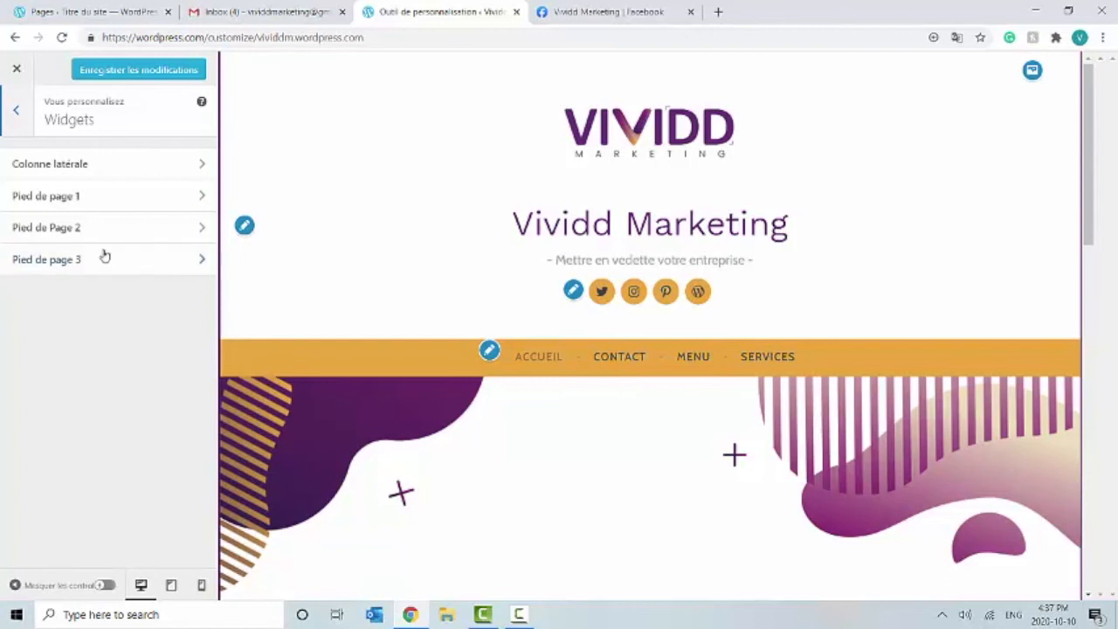
pyautogui.click(102, 171)
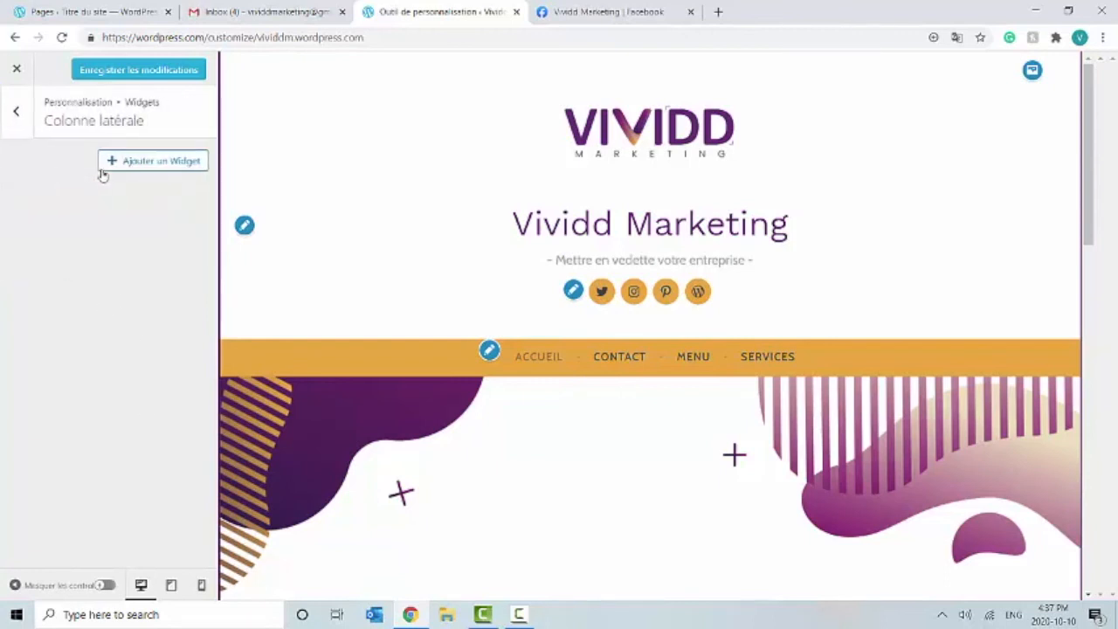
pyautogui.click(16, 118)
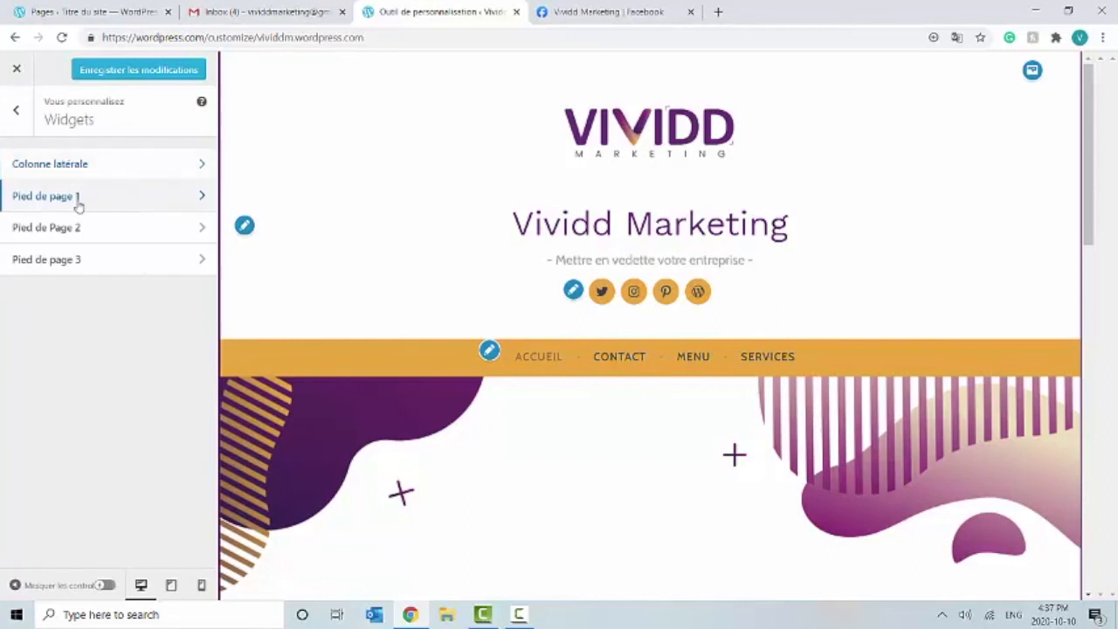
pyautogui.click(77, 199)
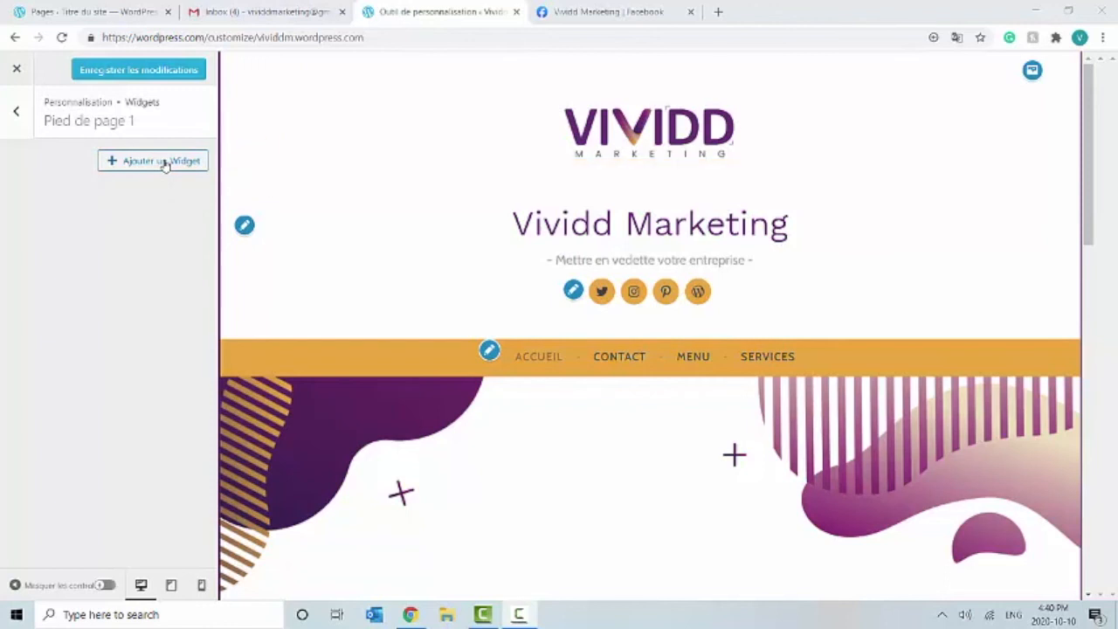
# Step: Add the Informations de contact & carte widget to Pied de page 1
pyautogui.click(164, 164)
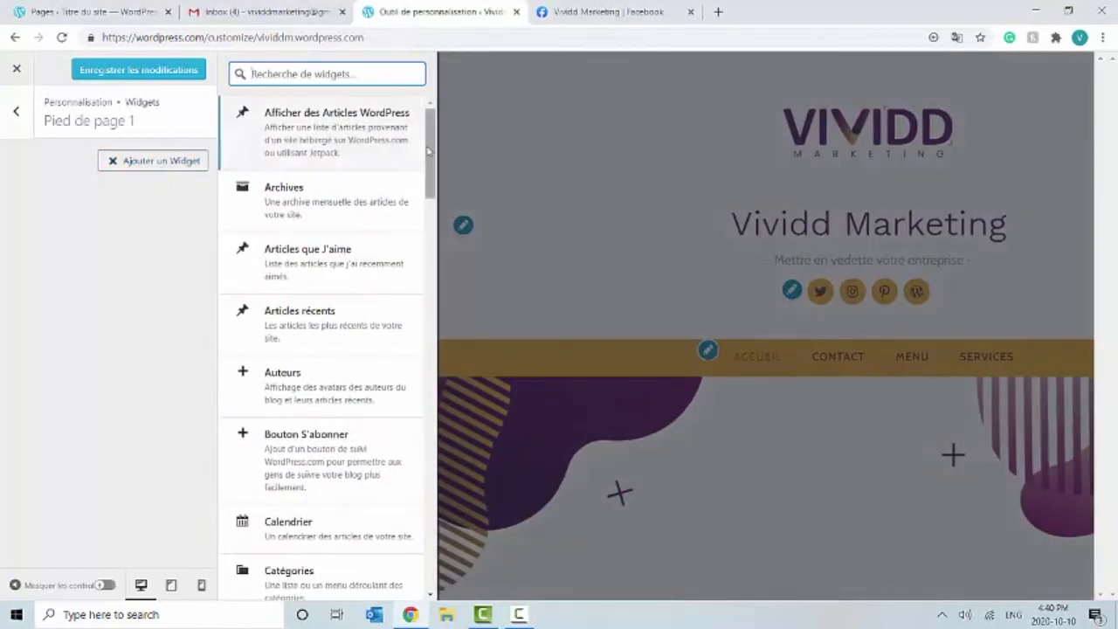
pyautogui.moveTo(429, 149); pyautogui.dragTo(454, 201)
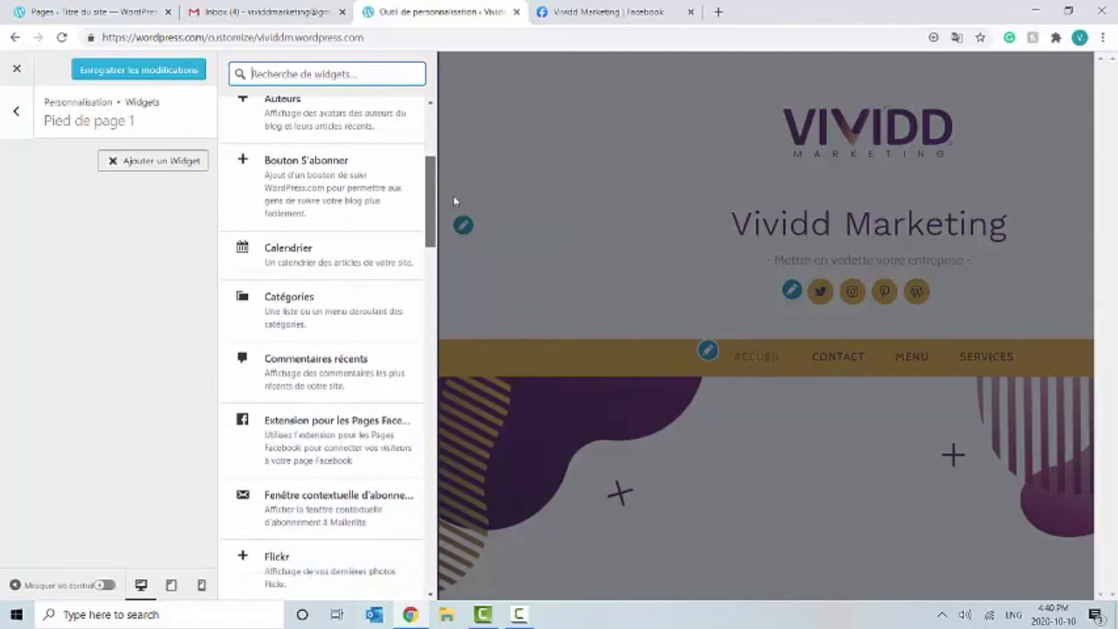
pyautogui.moveTo(454, 201); pyautogui.dragTo(455, 249)
pyautogui.moveTo(456, 250); pyautogui.dragTo(465, 322)
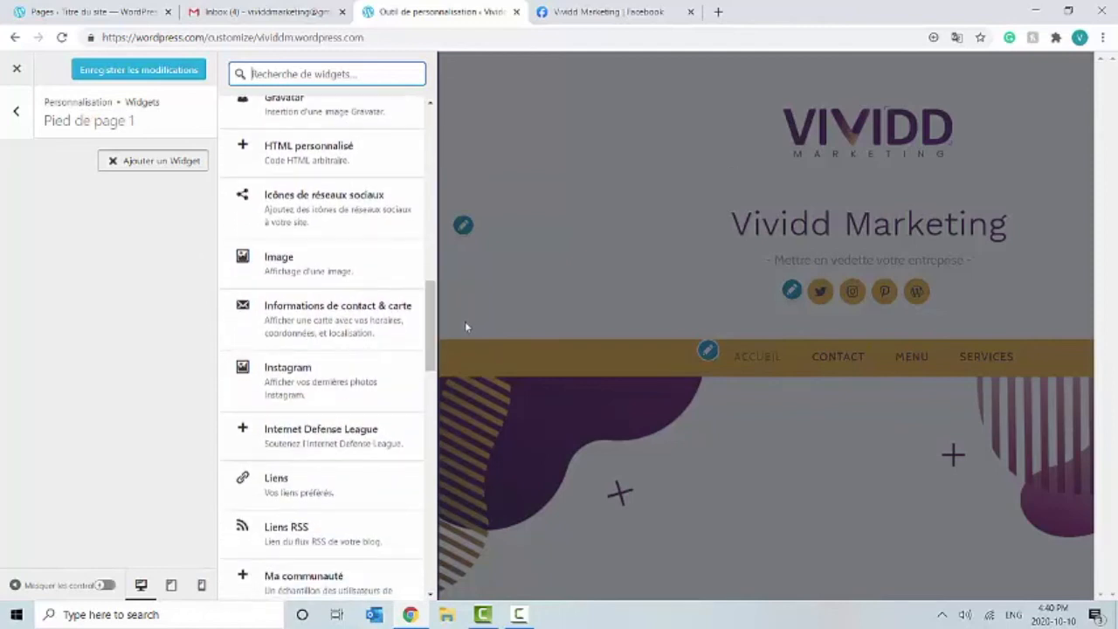
pyautogui.click(387, 338)
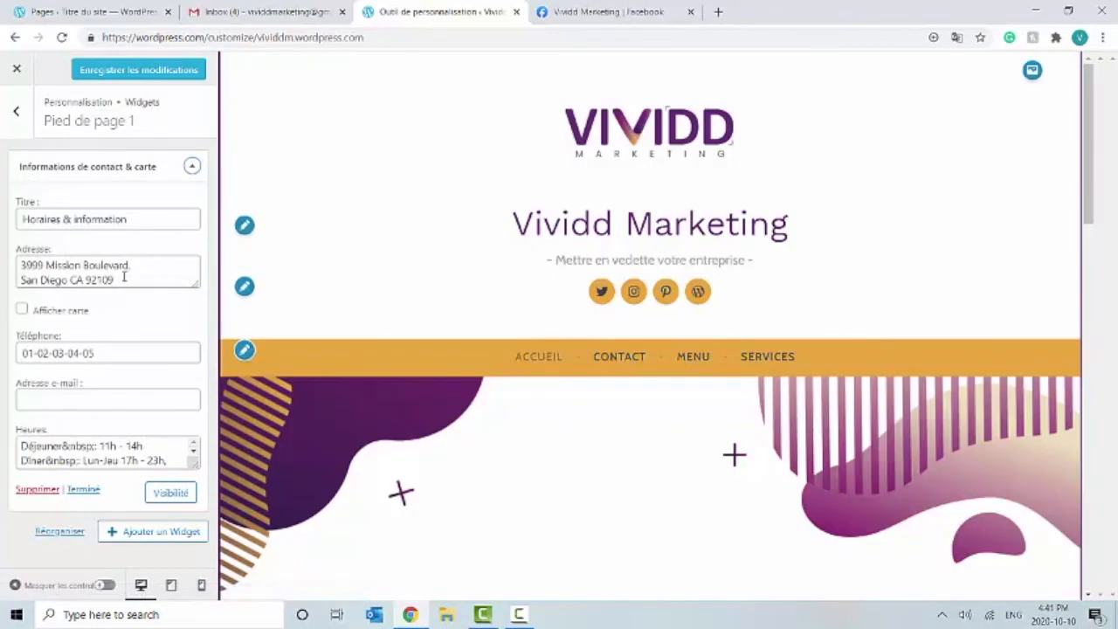
# Step: Replace the widget's placeholder address with the two-line Dieppe business address and enable the map
pyautogui.moveTo(121, 280); pyautogui.dragTo(12, 260)
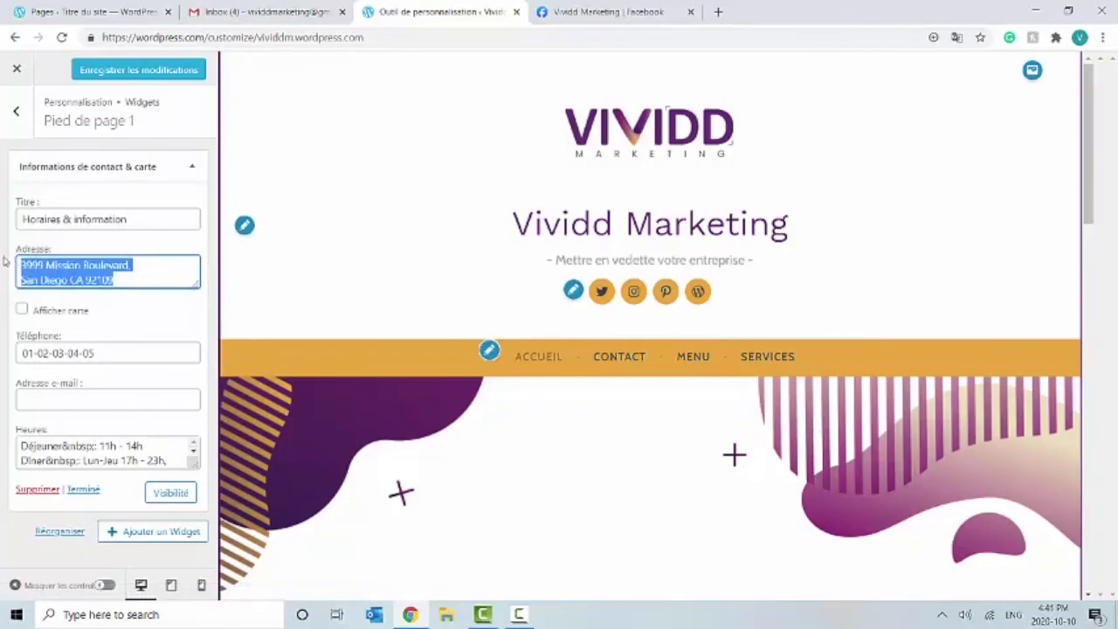
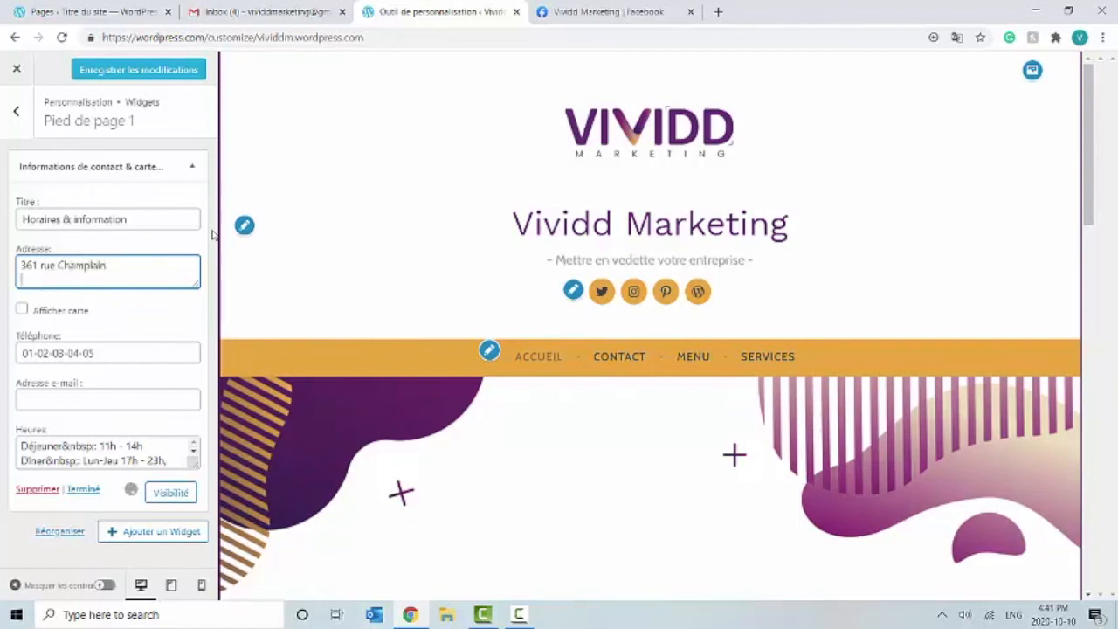
pyautogui.press('Return')
pyautogui.click(22, 310)
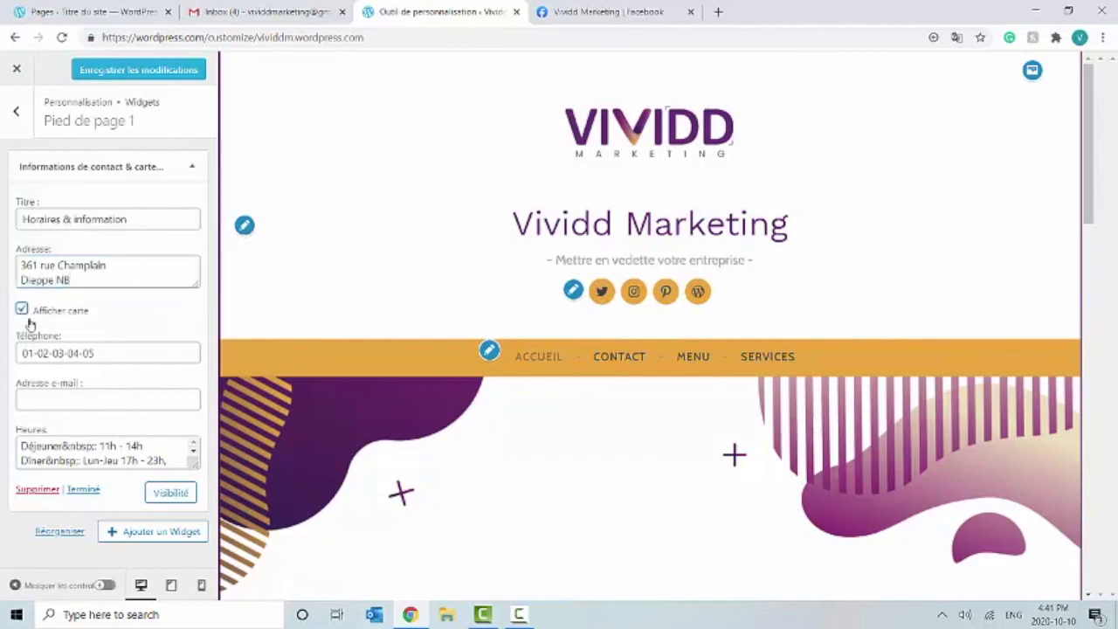
# Step: Replace the placeholder phone with the business phone number and finish editing the widget
pyautogui.moveTo(110, 354); pyautogui.dragTo(11, 353)
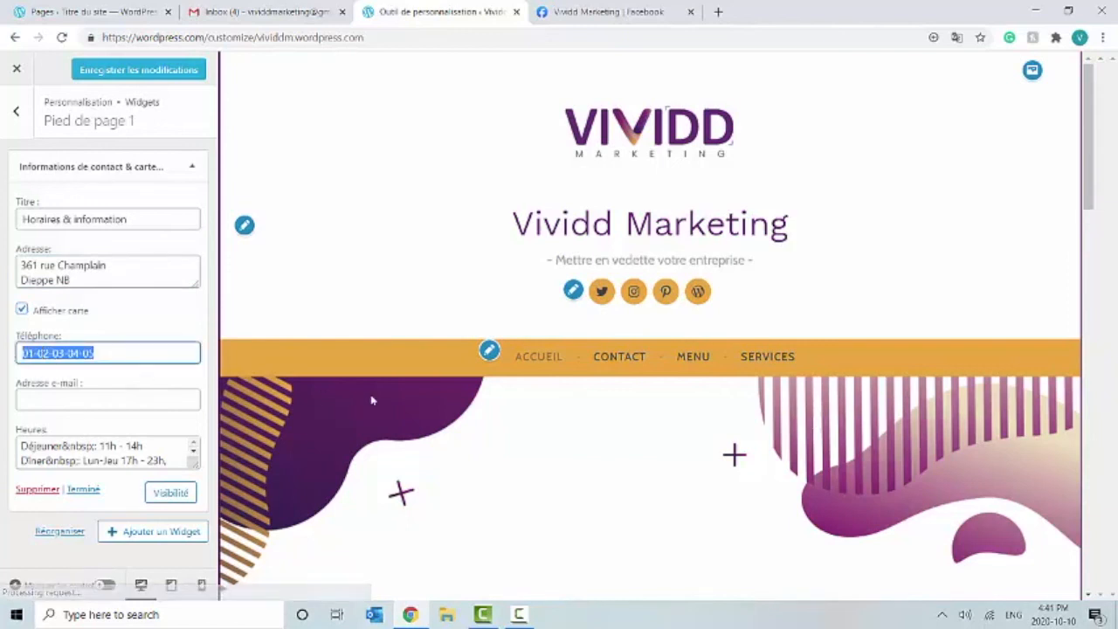
pyautogui.write('1-55')
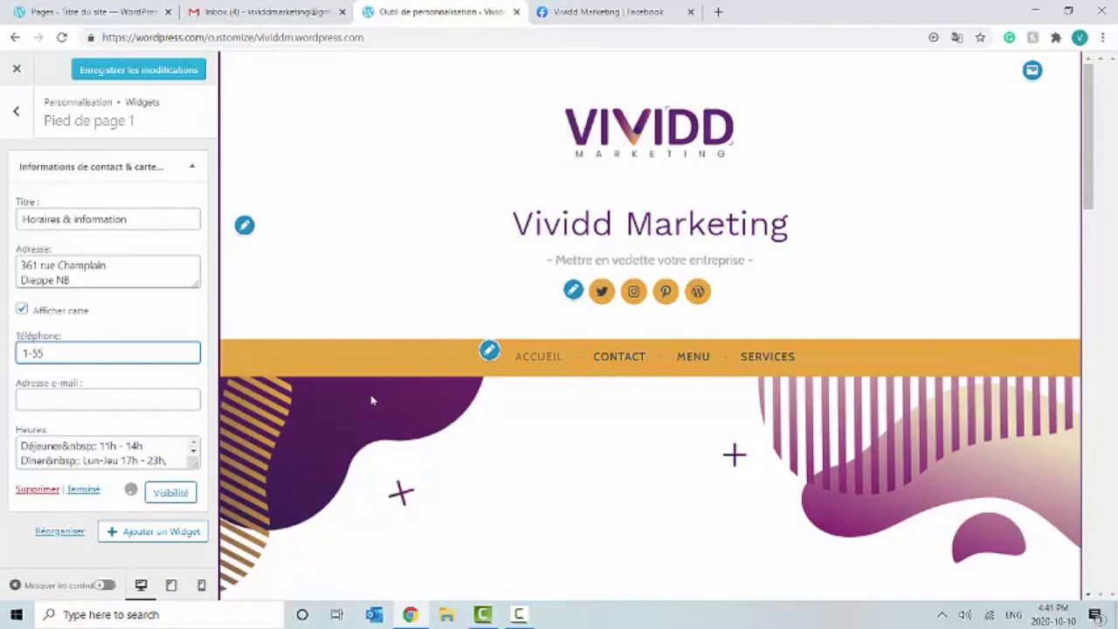
pyautogui.write('5-211-8174')
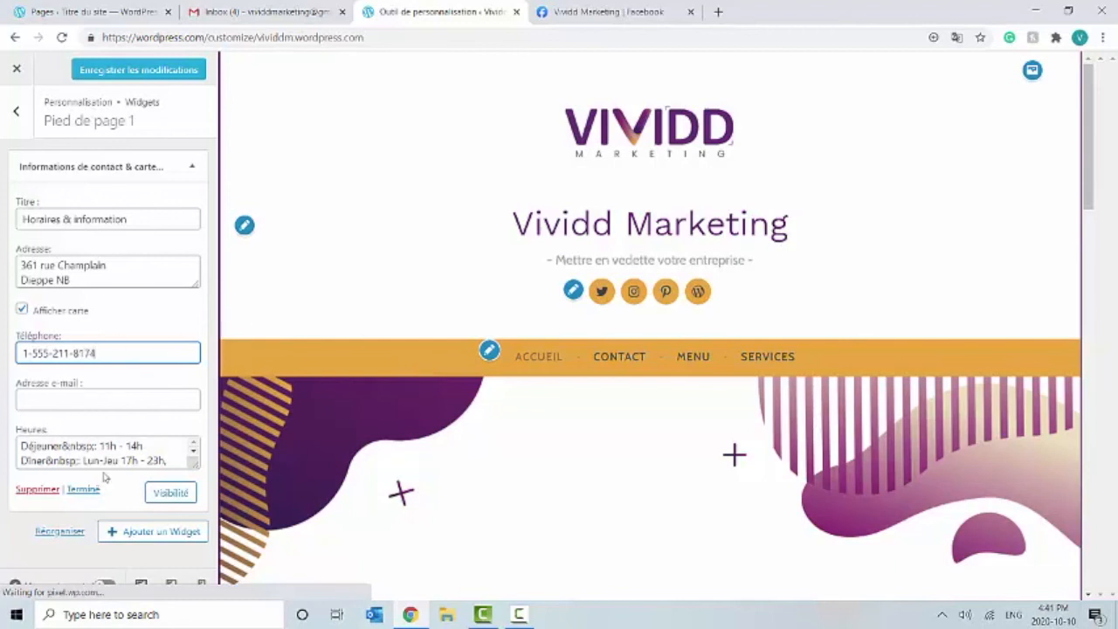
pyautogui.click(139, 532)
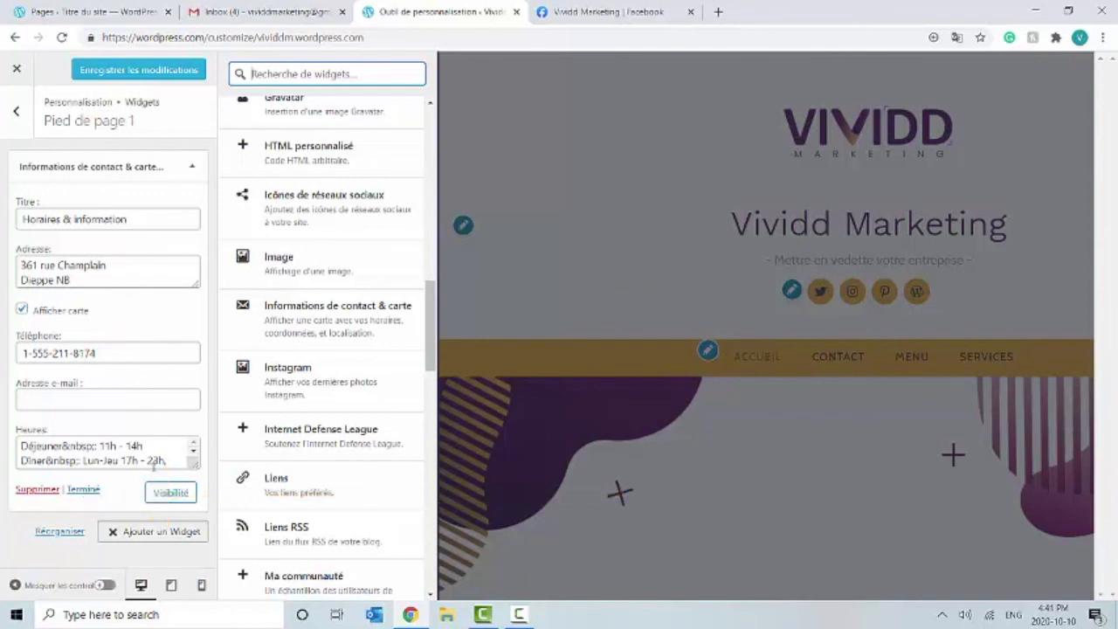
pyautogui.click(89, 491)
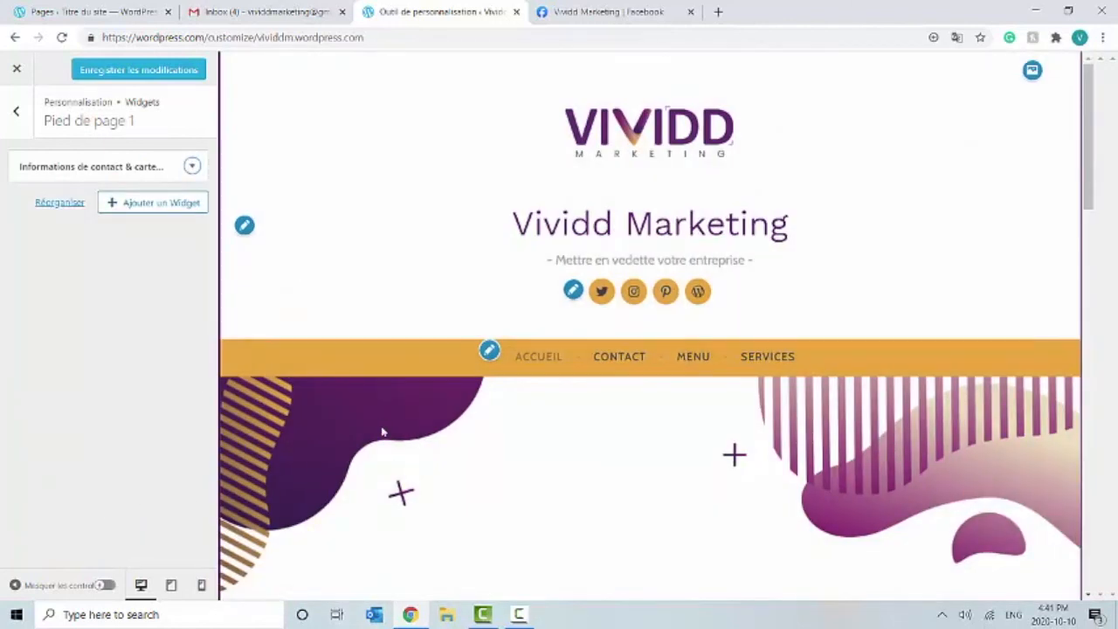
pyautogui.scroll(-15, 382, 432)
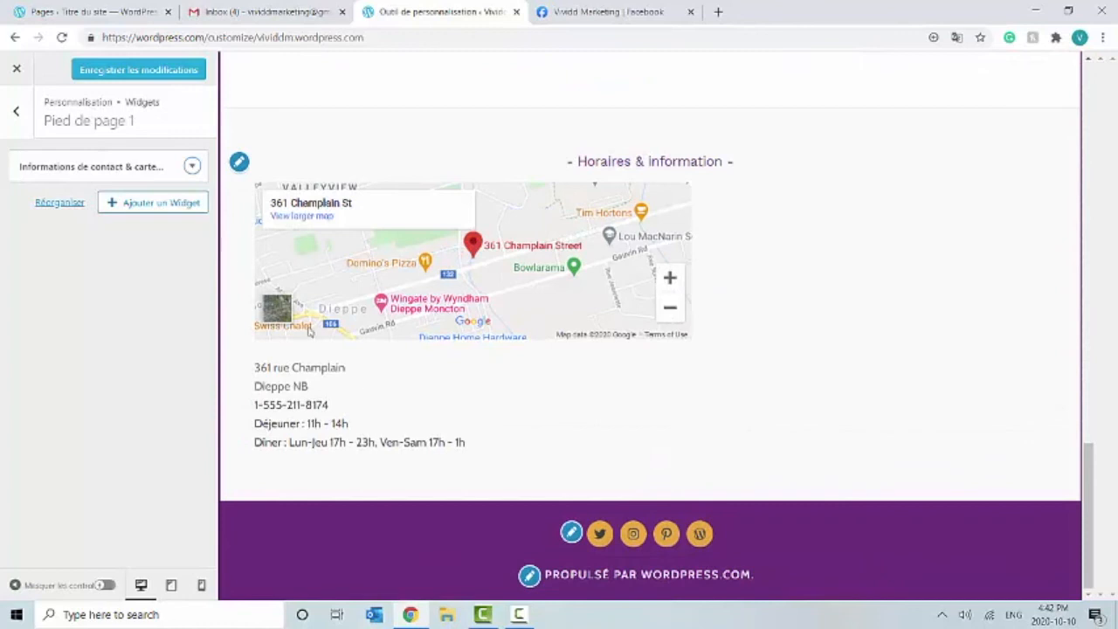
pyautogui.click(138, 77)
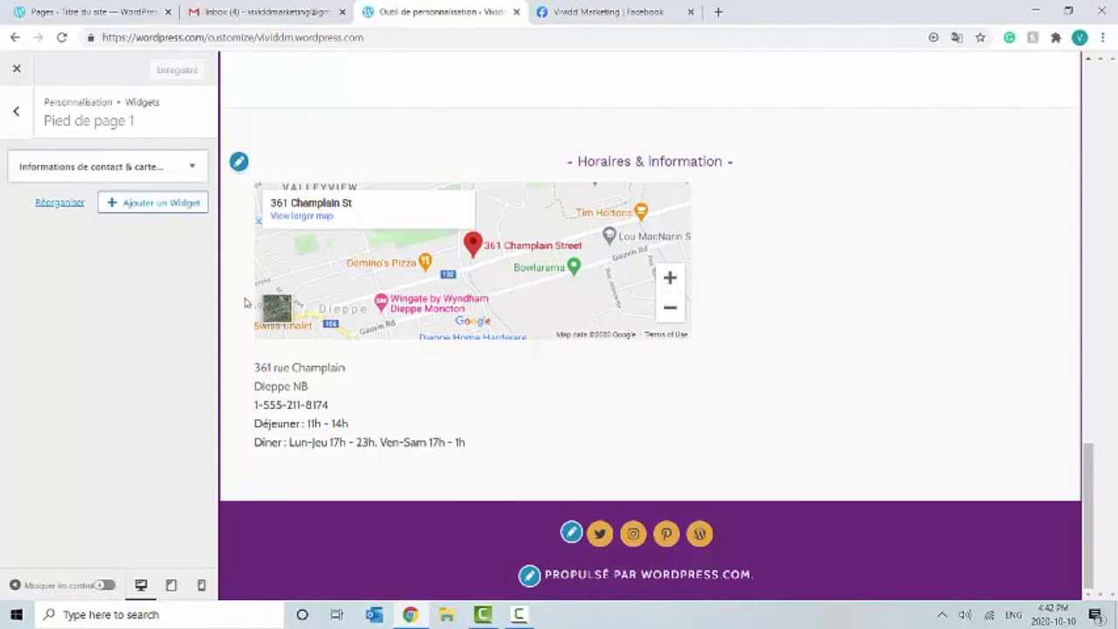
pyautogui.scroll(4, 241, 306)
pyautogui.scroll(8, 241, 305)
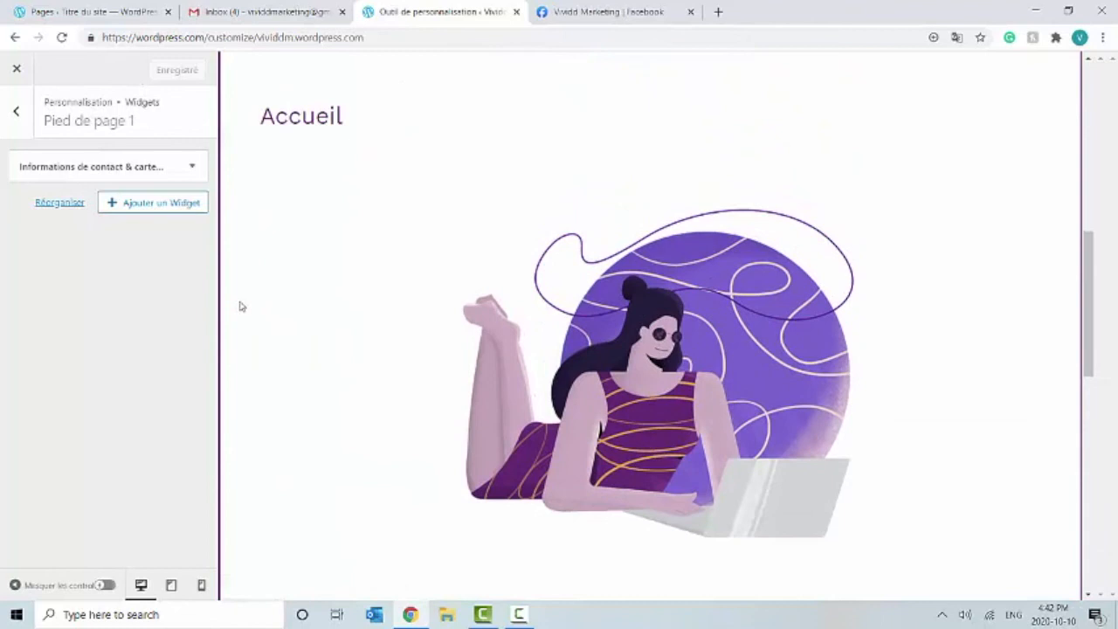
pyautogui.scroll(4, 241, 306)
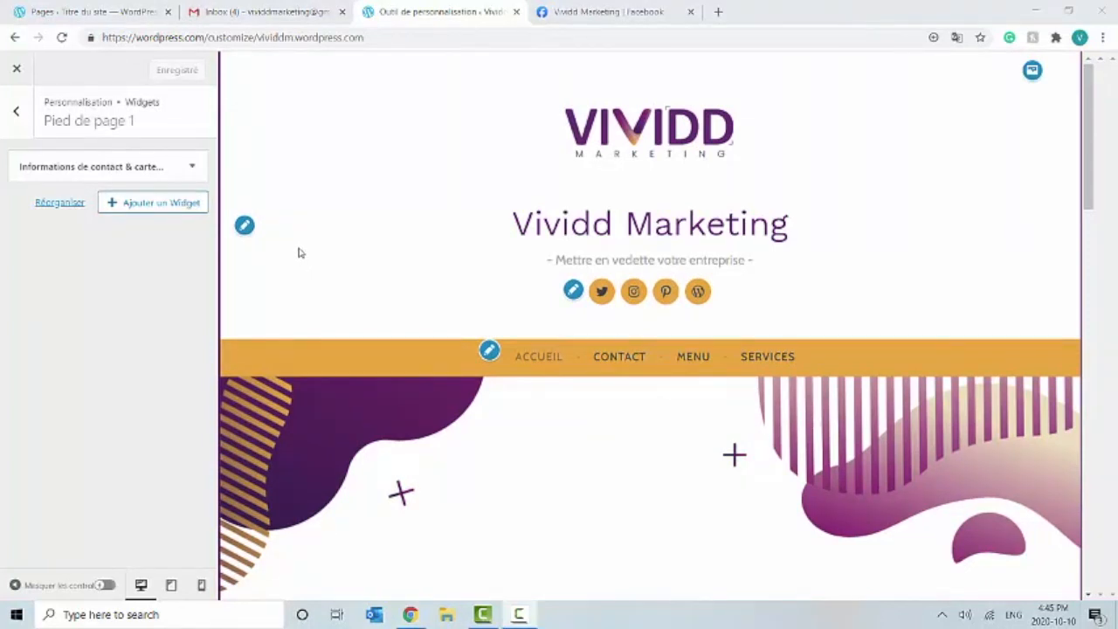
pyautogui.click(15, 71)
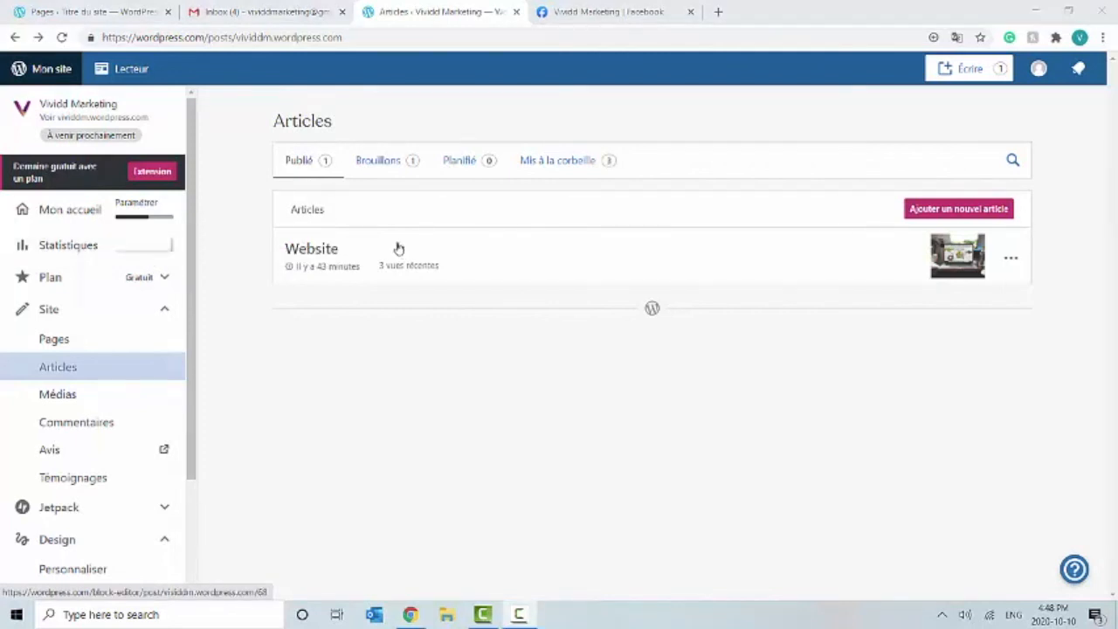
# Step: Open Statistiques and check 10 octobre traffic: 15 views from 1 visitor
pyautogui.click(66, 245)
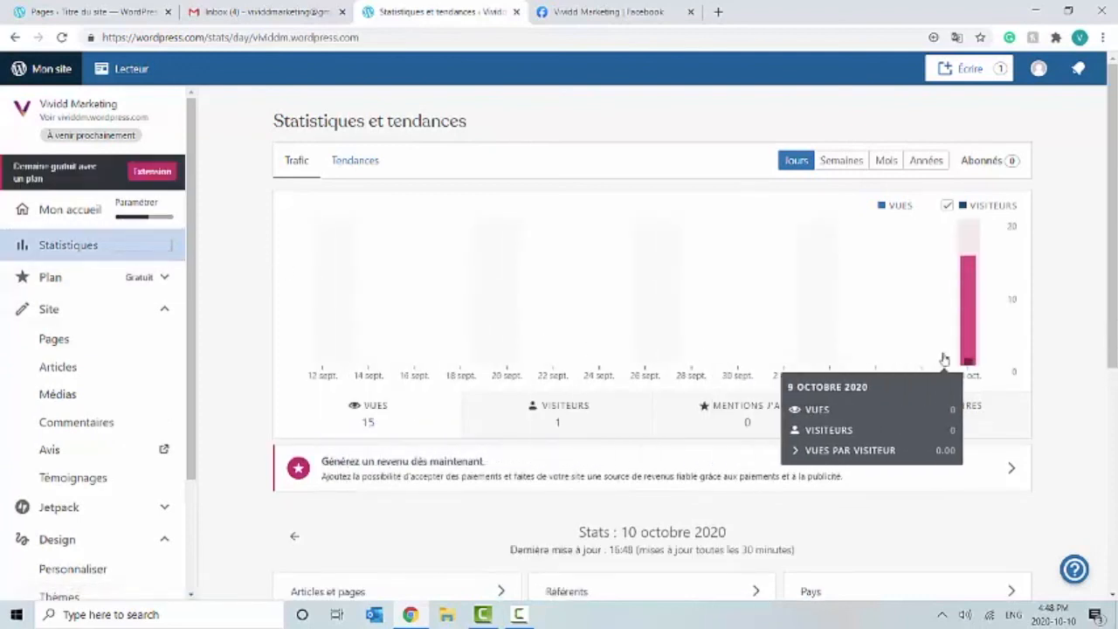
pyautogui.moveTo(967, 356)
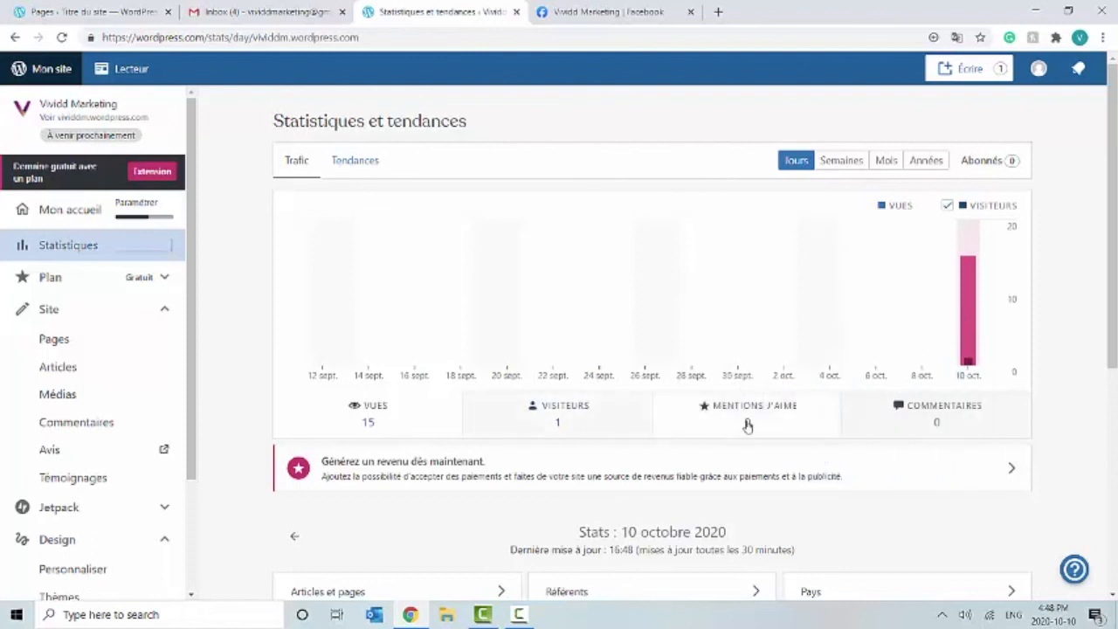
pyautogui.moveTo(973, 329)
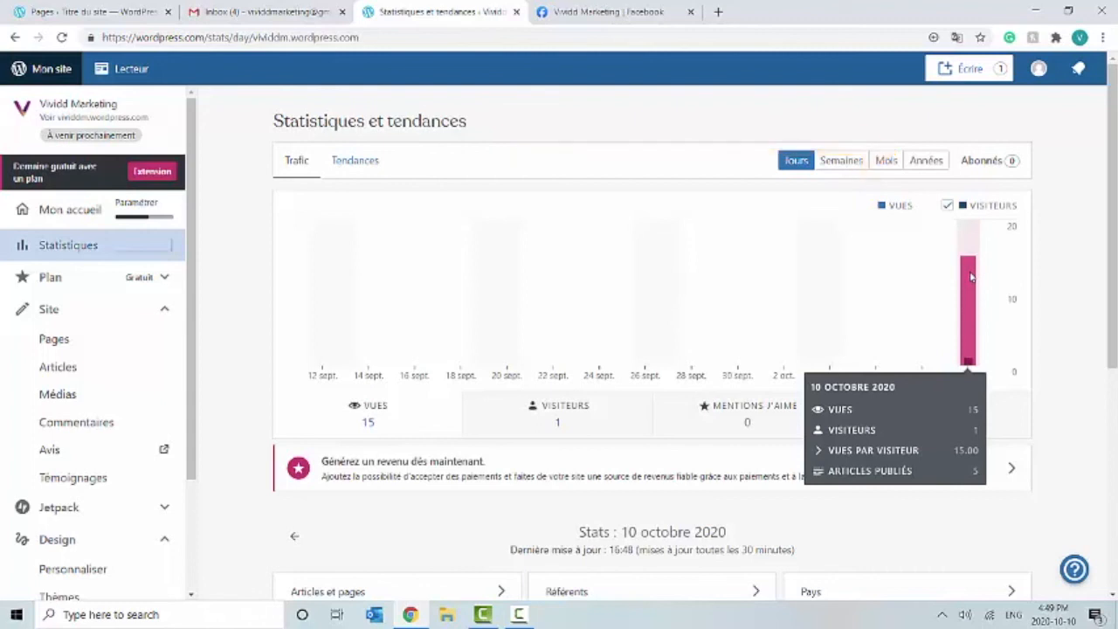
pyautogui.click(852, 162)
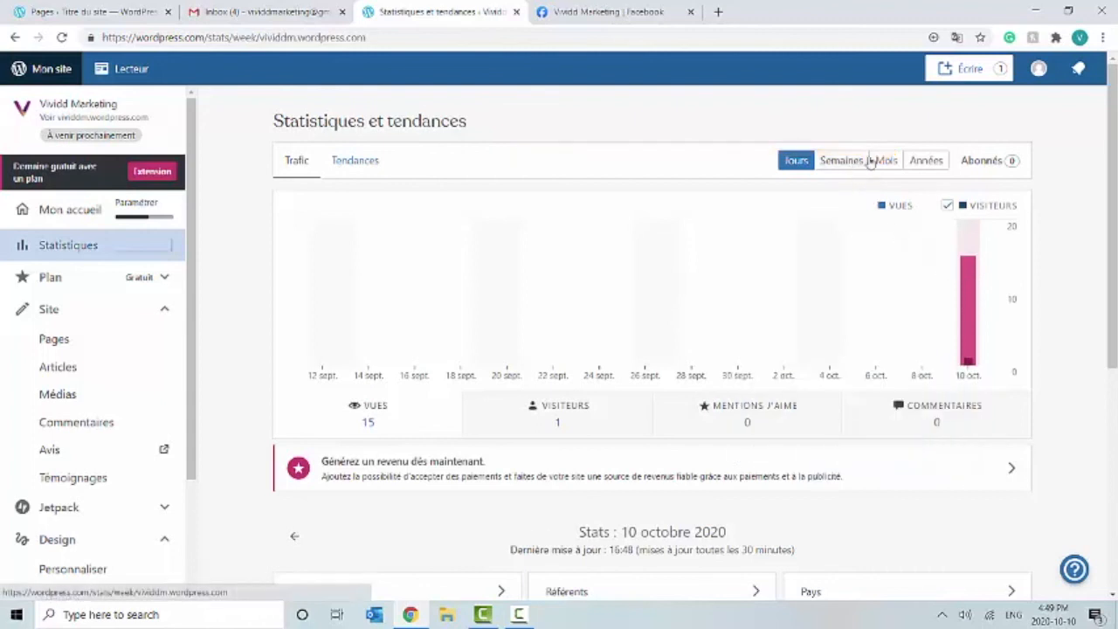
pyautogui.click(883, 161)
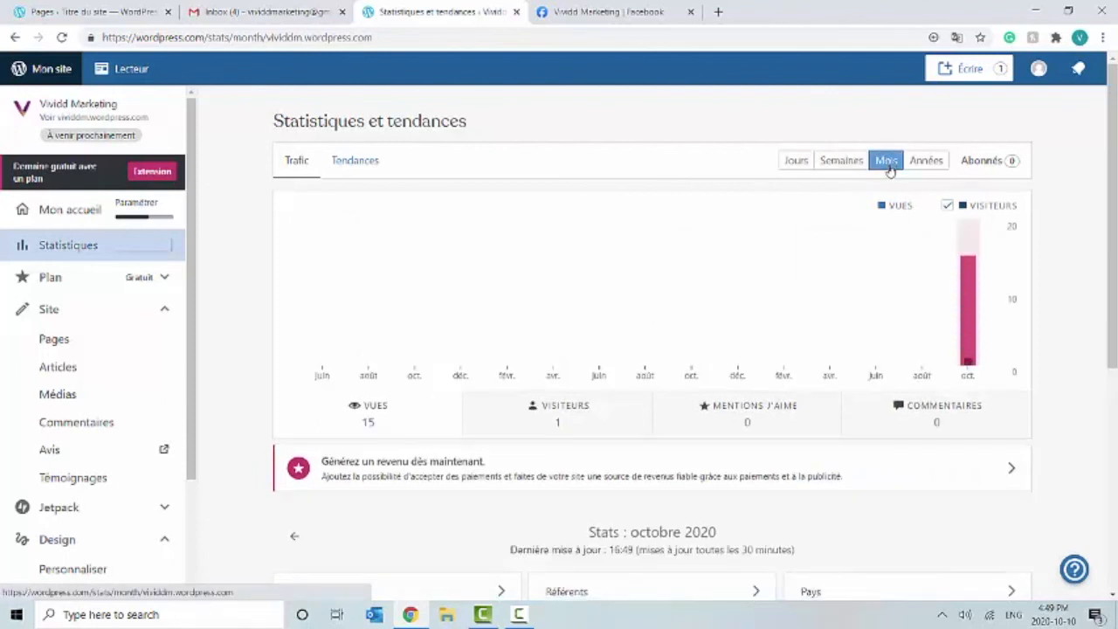
pyautogui.click(917, 163)
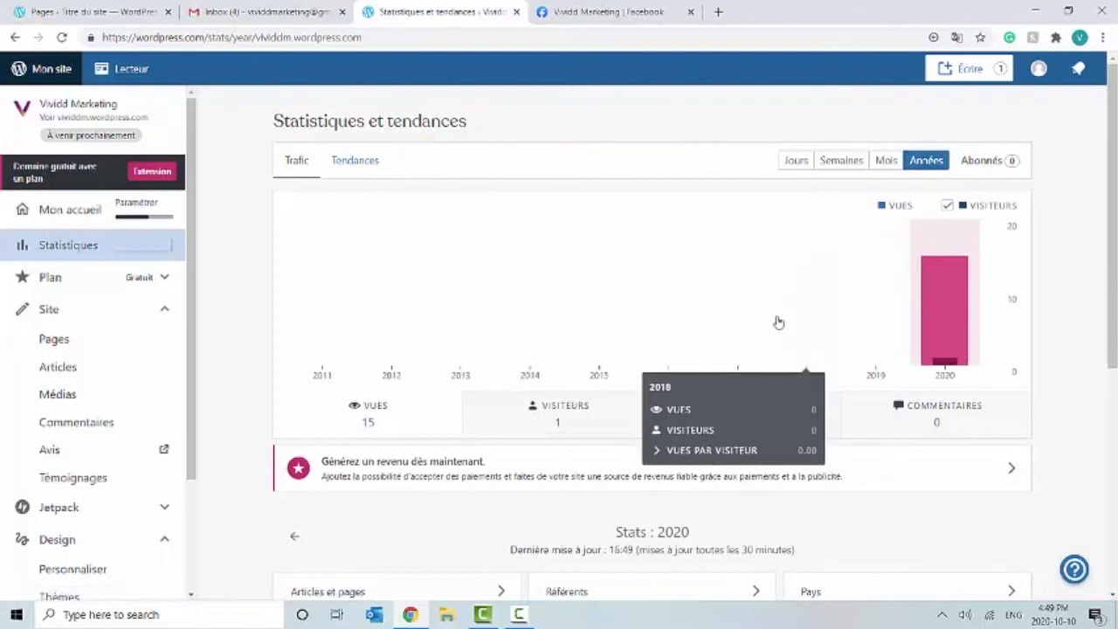
pyautogui.click(341, 159)
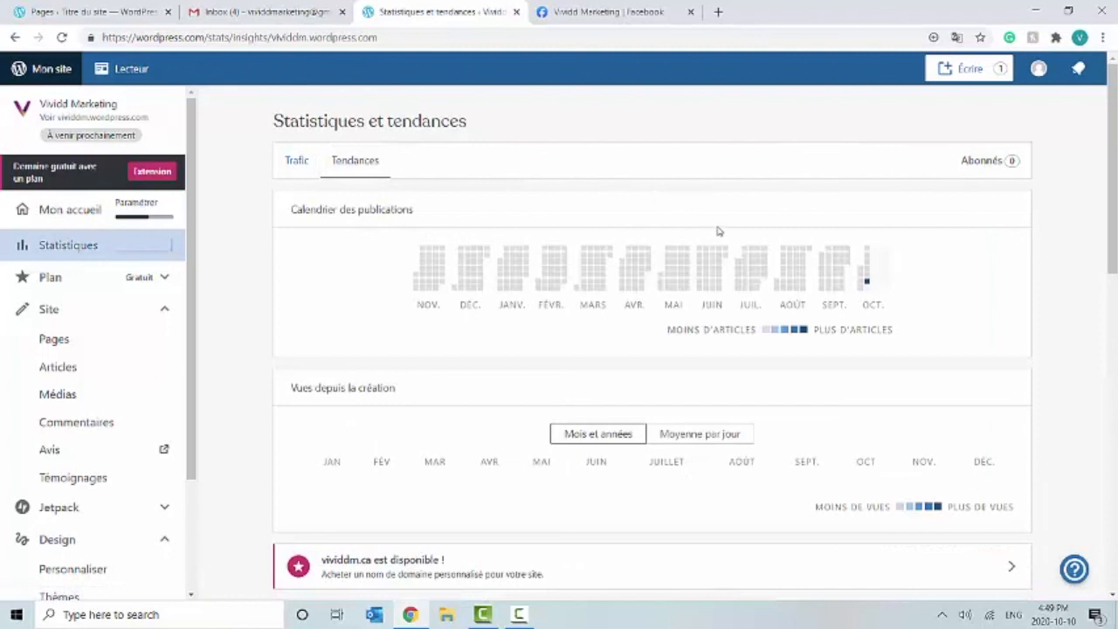
pyautogui.scroll(-1, 762, 356)
pyautogui.scroll(-5, 762, 357)
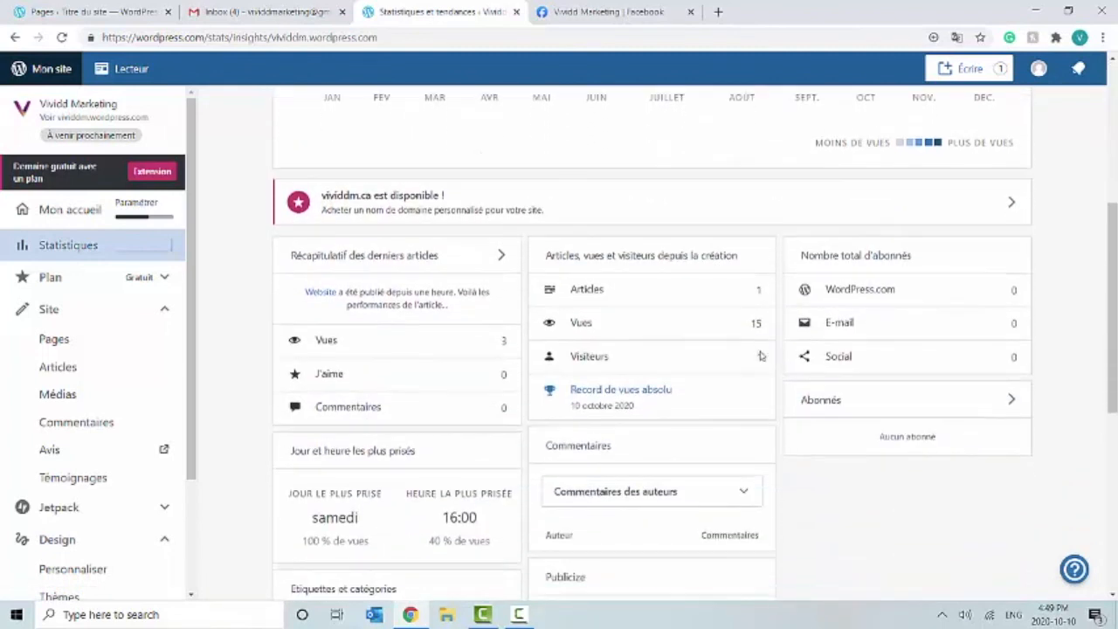
pyautogui.scroll(-4, 762, 352)
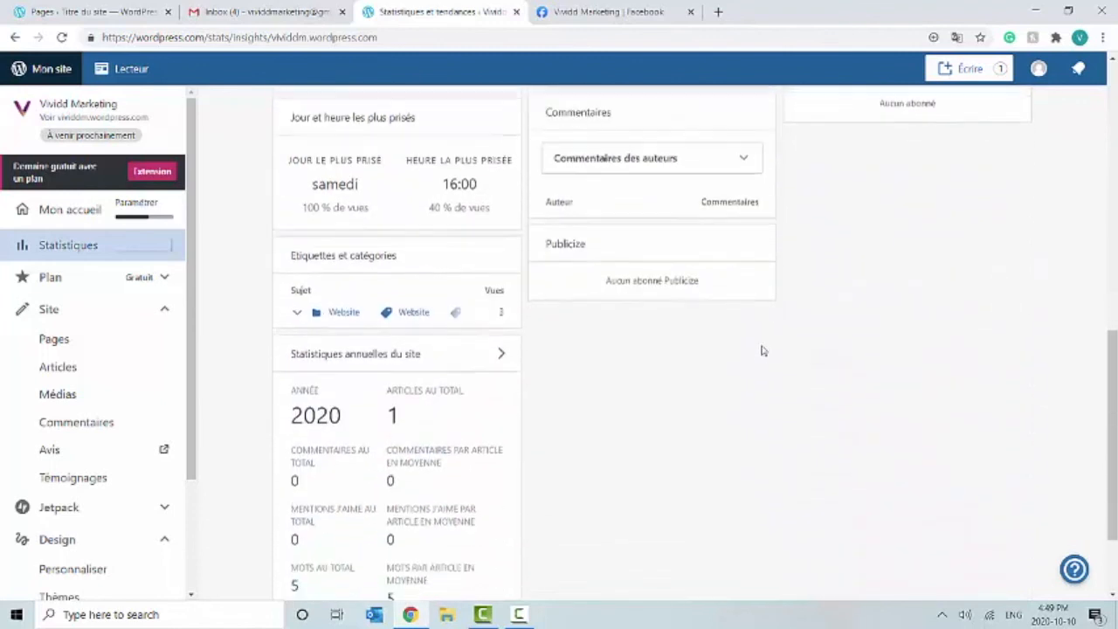
pyautogui.scroll(7, 763, 349)
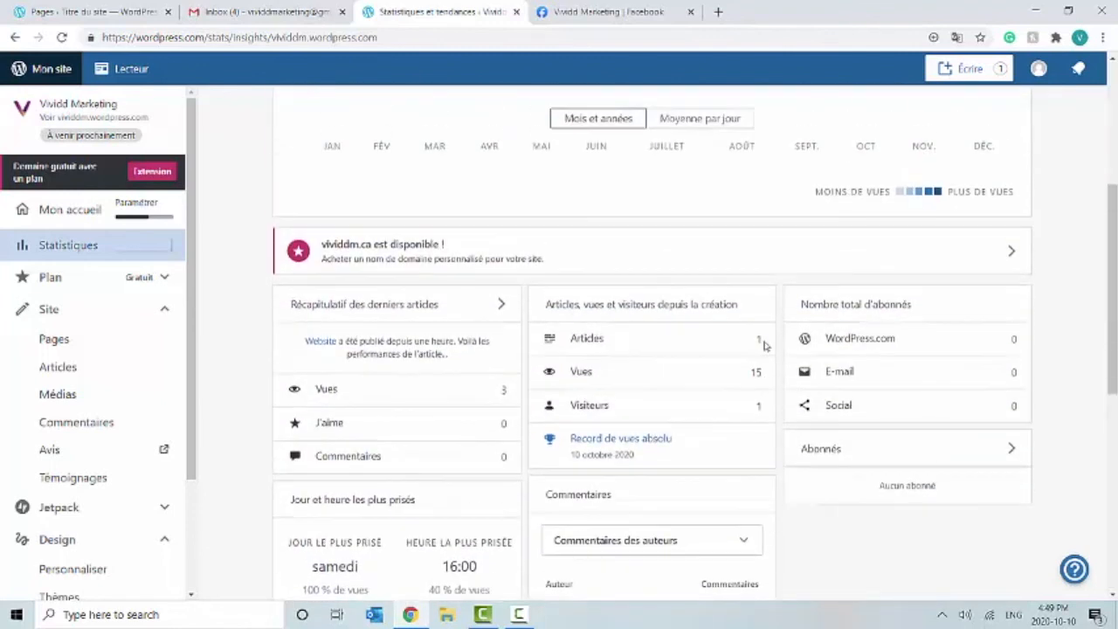
pyautogui.scroll(3, 765, 346)
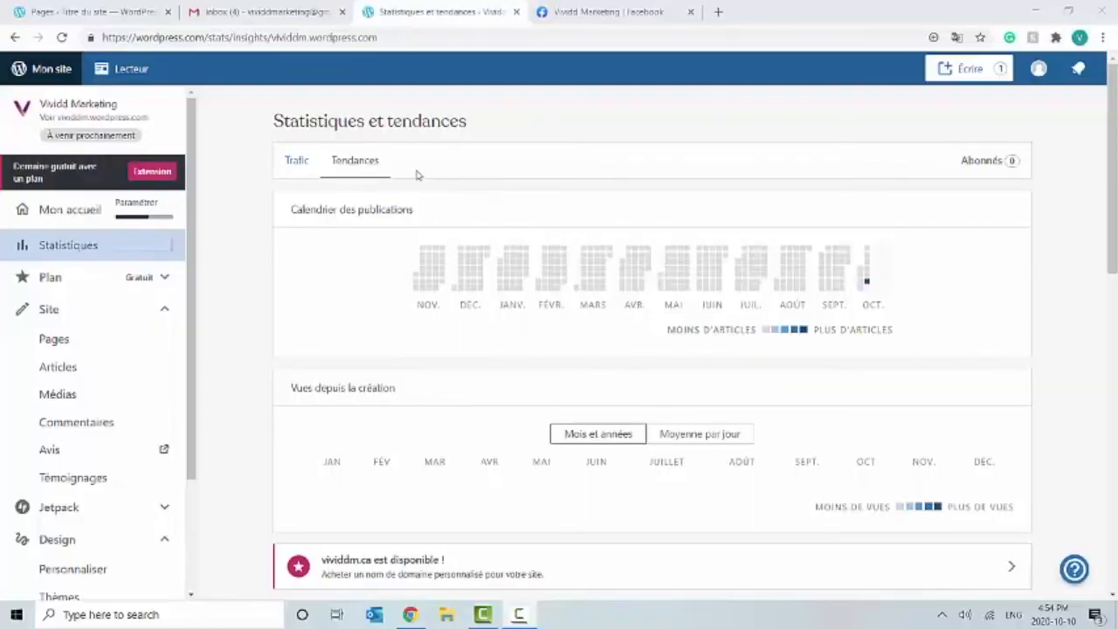
pyautogui.click(299, 169)
pyautogui.scroll(-2, 489, 358)
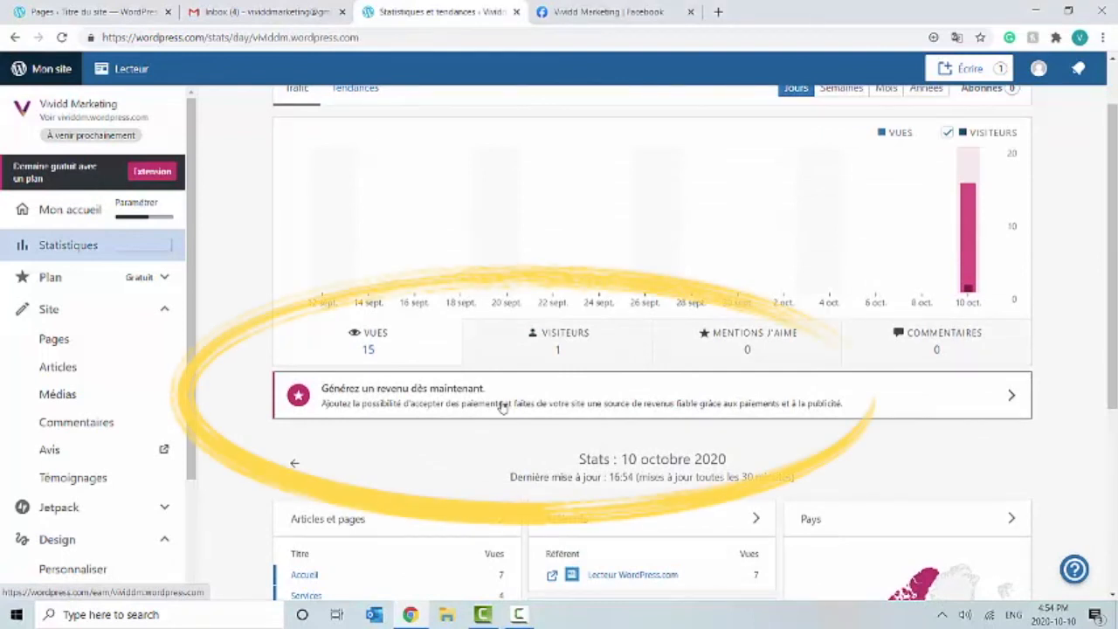
pyautogui.click(502, 407)
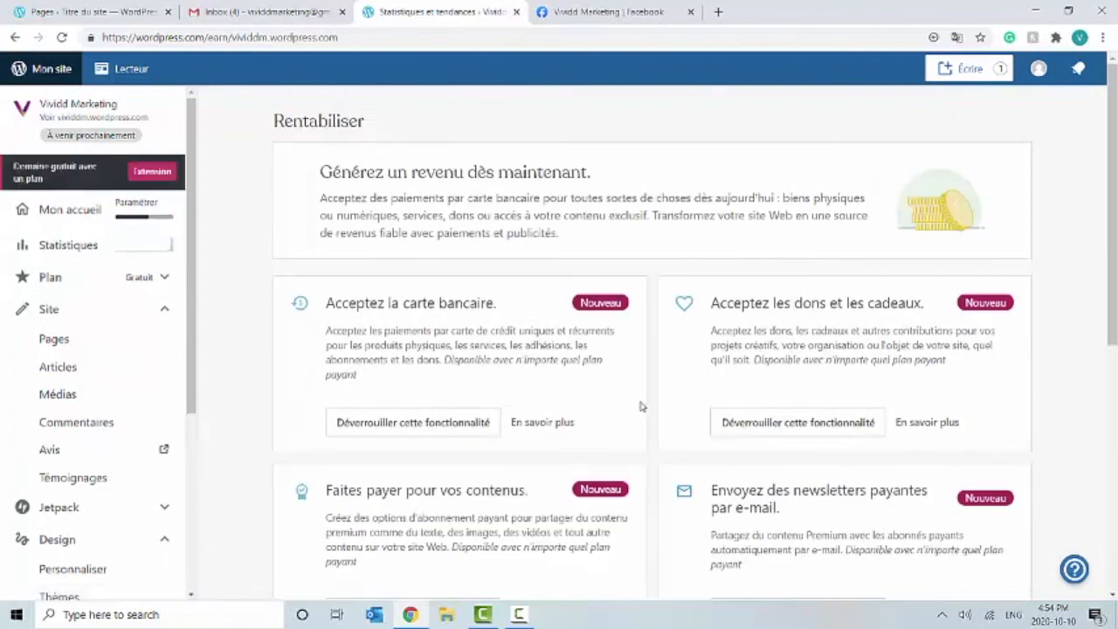
# Step: Review the Rentabiliser earning options that require a paid plan, then expand Plan in the sidebar
pyautogui.scroll(-2, 769, 432)
pyautogui.scroll(-2, 770, 434)
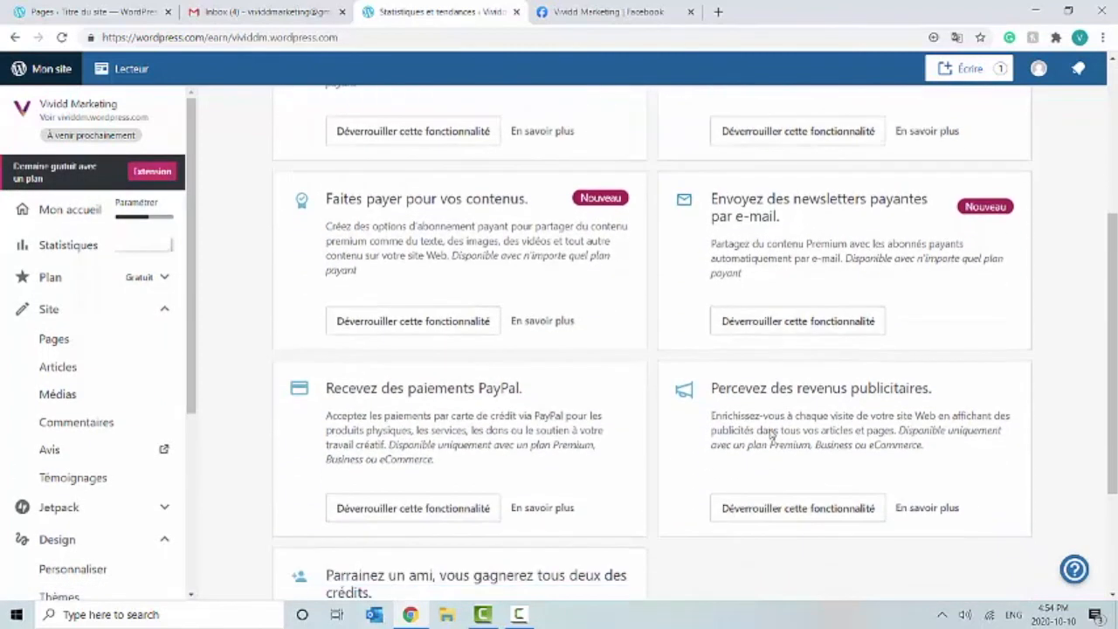
pyautogui.scroll(-2, 770, 429)
pyautogui.scroll(-1, 770, 429)
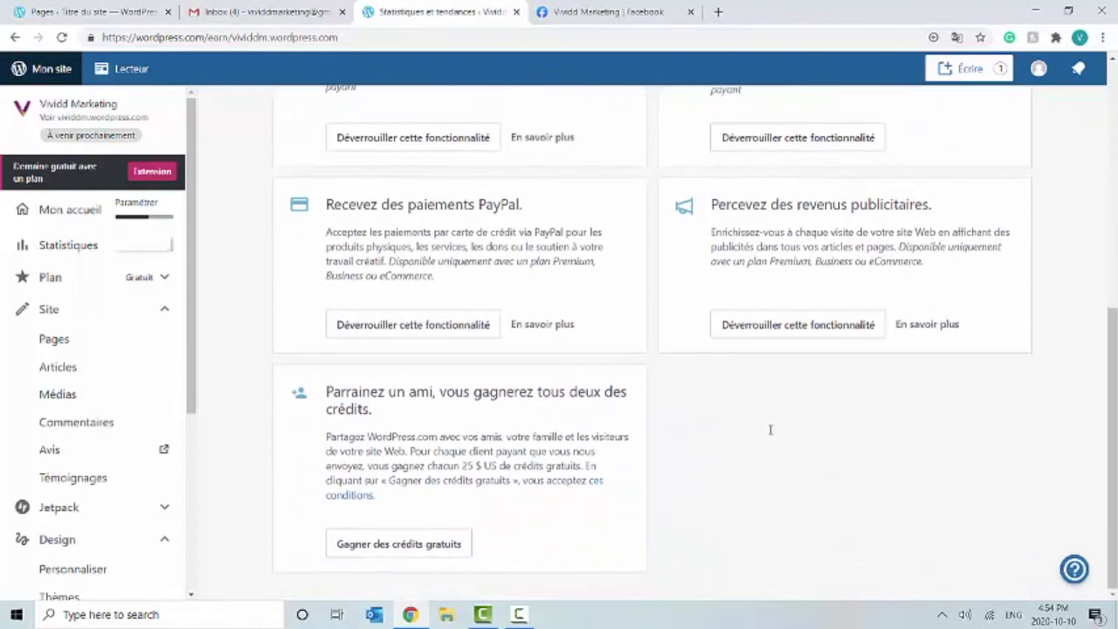
pyautogui.scroll(3, 771, 434)
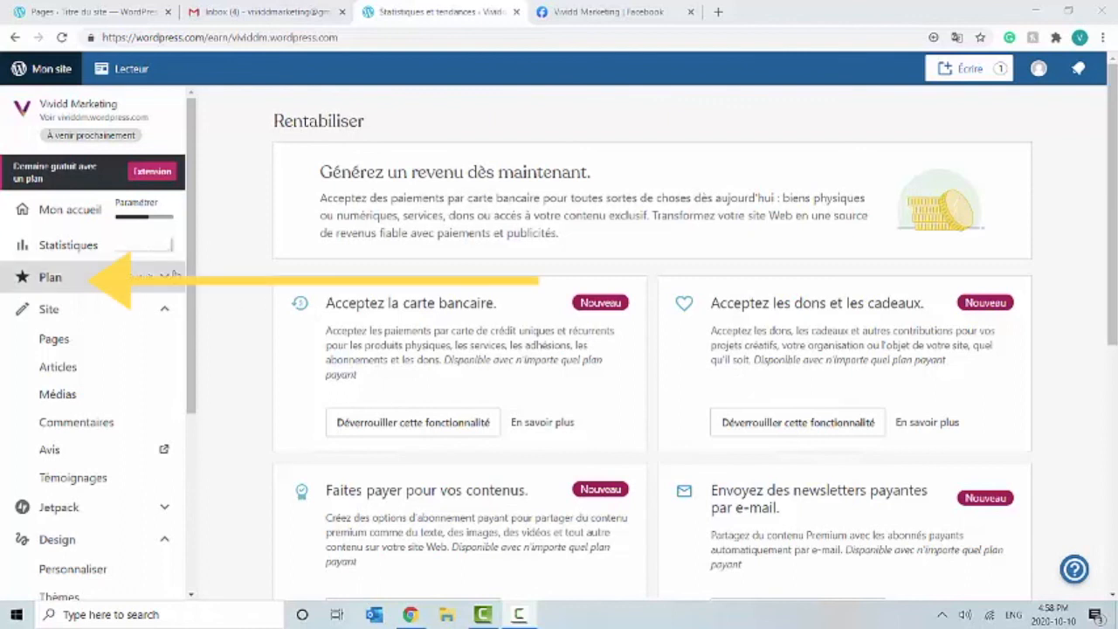
pyautogui.click(162, 279)
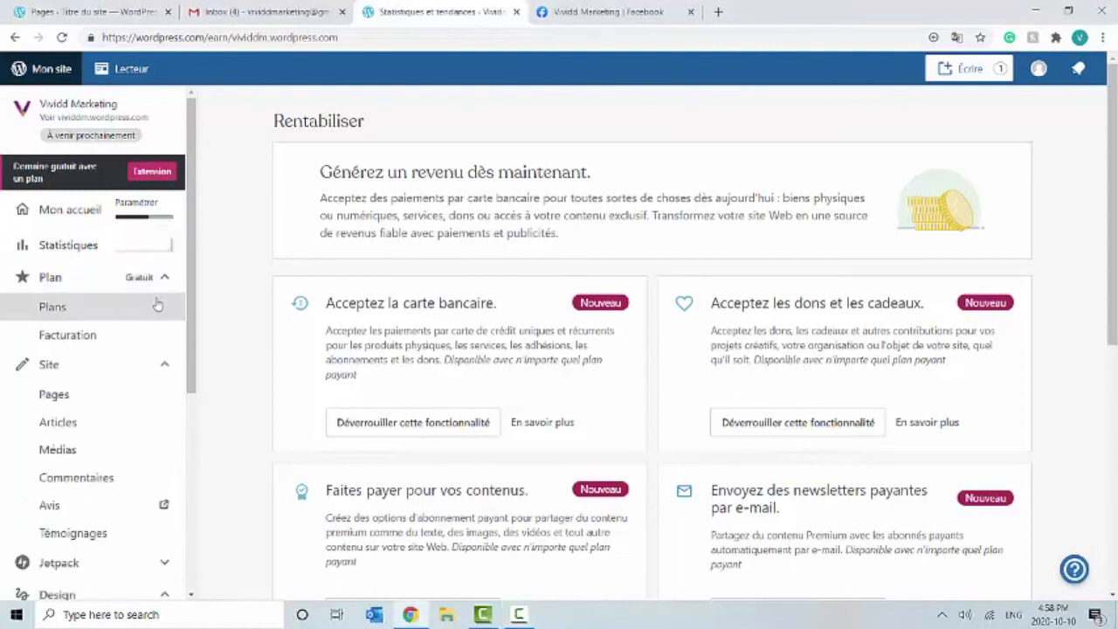
# Step: Compare the Personnel (C$5/month) and Premium (C$10/month) plan features on the Plans page
pyautogui.click(156, 309)
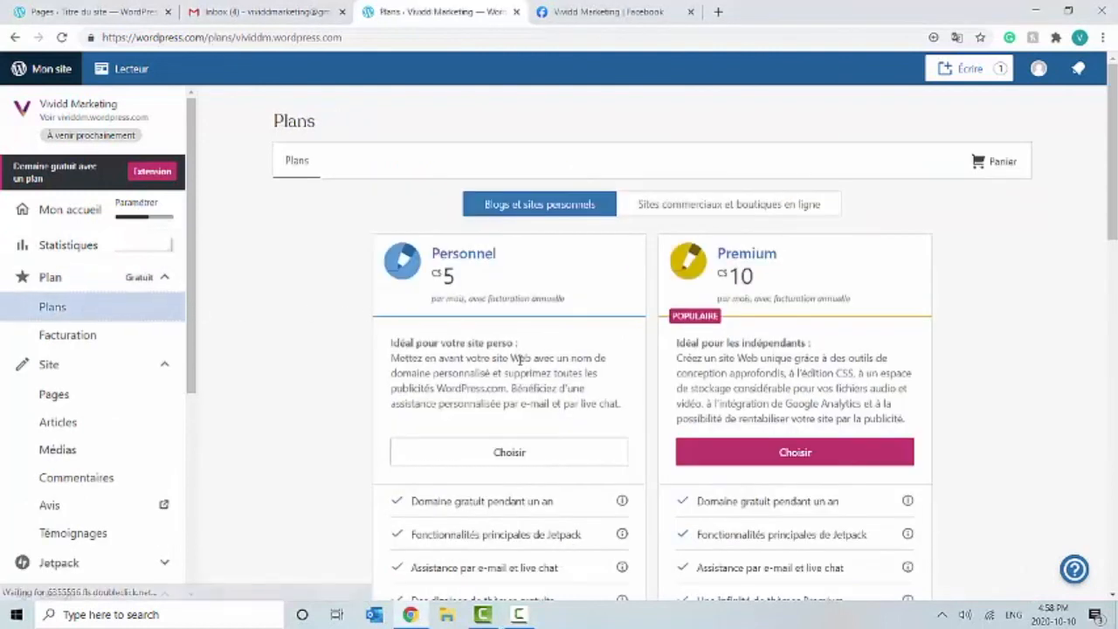
pyautogui.scroll(-3, 552, 430)
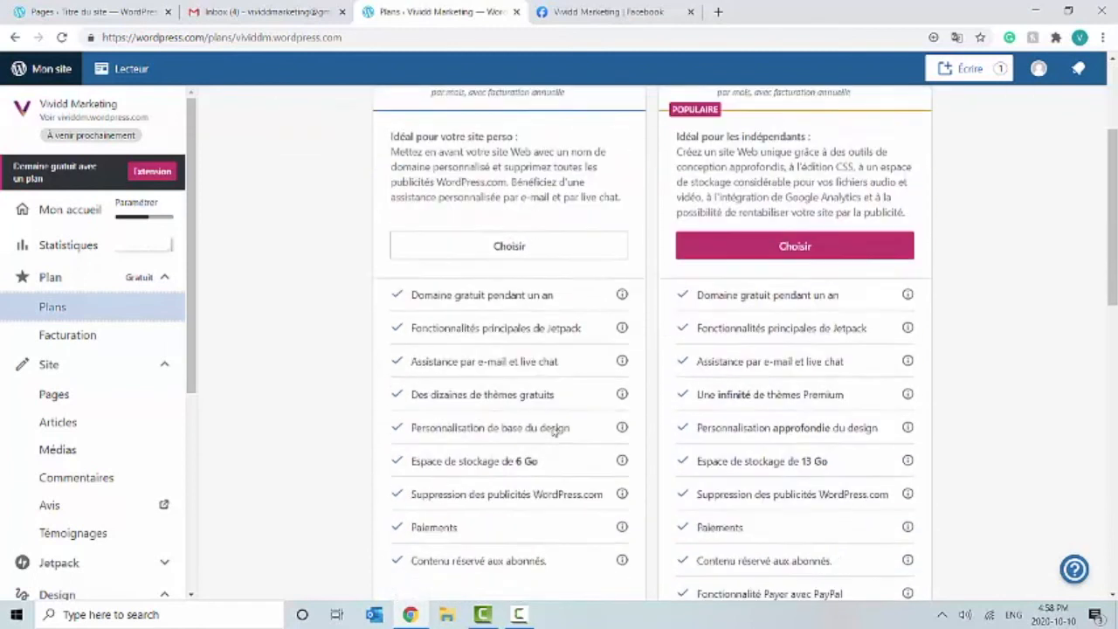
pyautogui.scroll(-3, 552, 431)
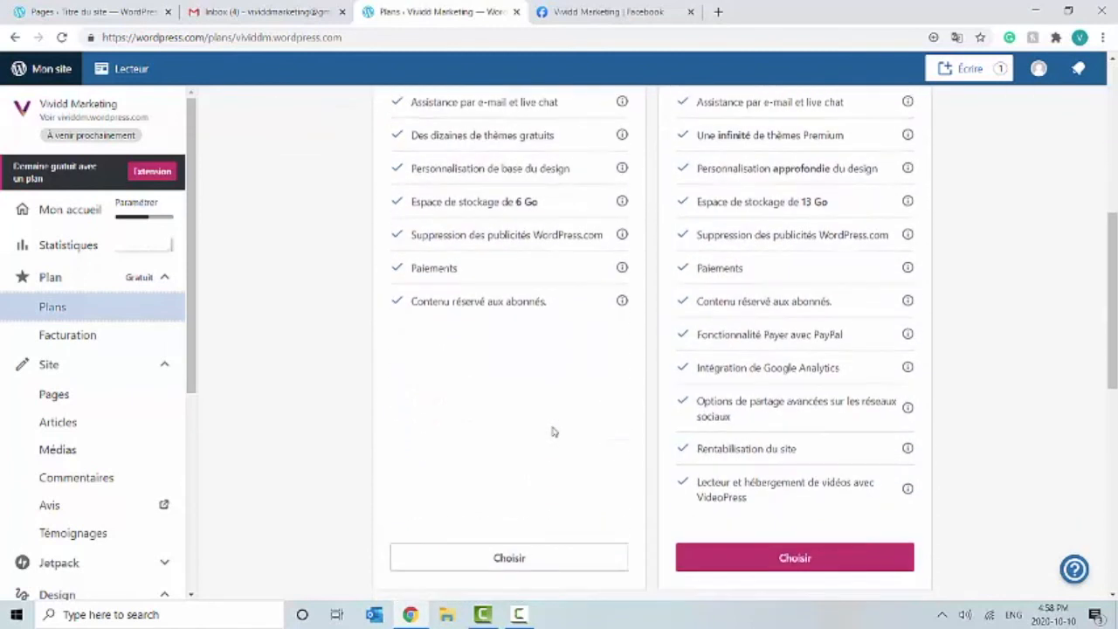
pyautogui.scroll(6, 552, 426)
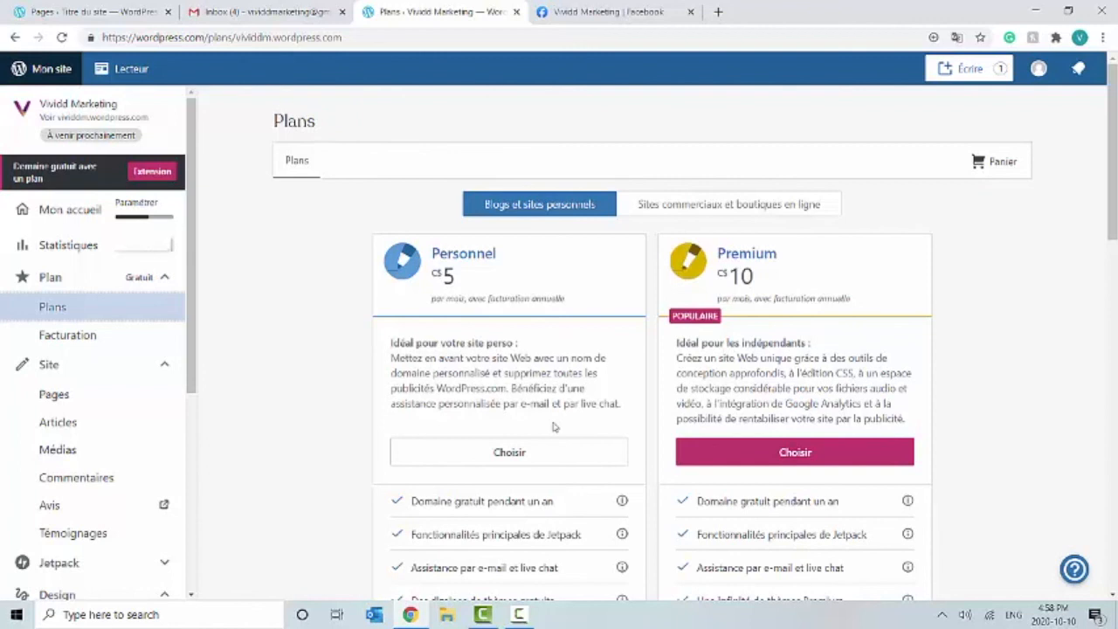
pyautogui.scroll(-2, 553, 427)
pyautogui.scroll(1, 554, 427)
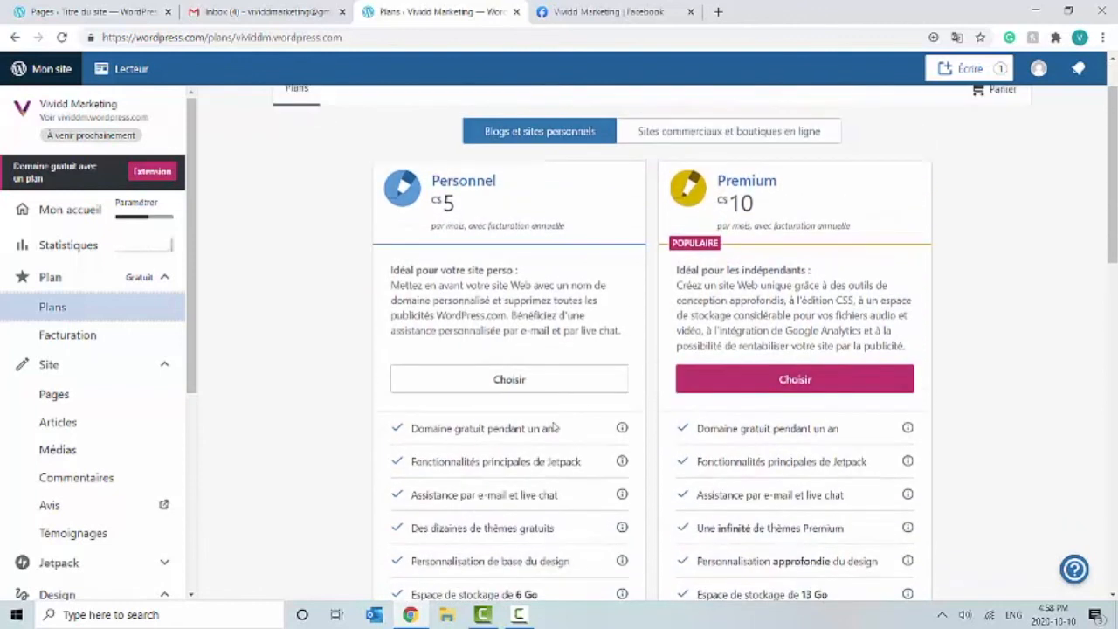
pyautogui.scroll(1, 553, 426)
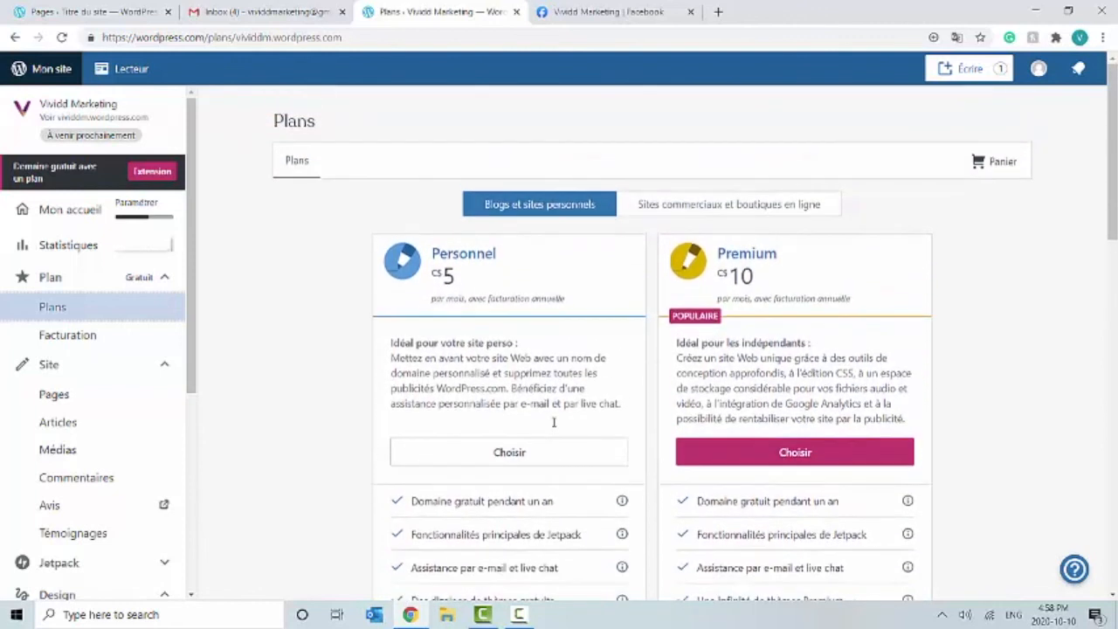